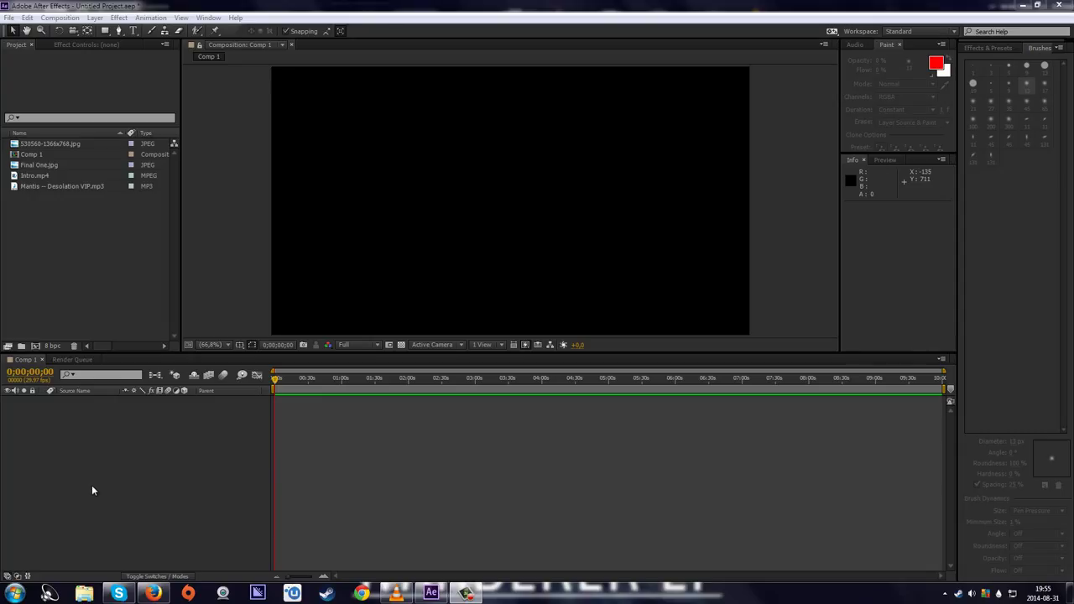
- Examine the imported images, intro video and music file in the project
{"action": "left_click_drag", "start_coordinate": [79, 227], "coordinate": [82, 112]}
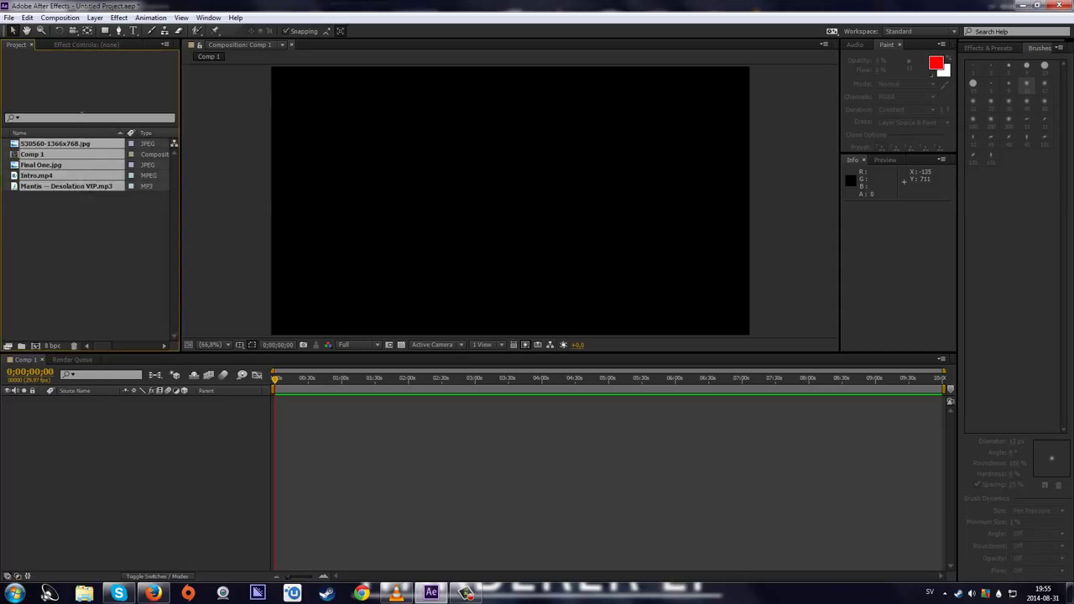
{"action": "left_click", "coordinate": [27, 225]}
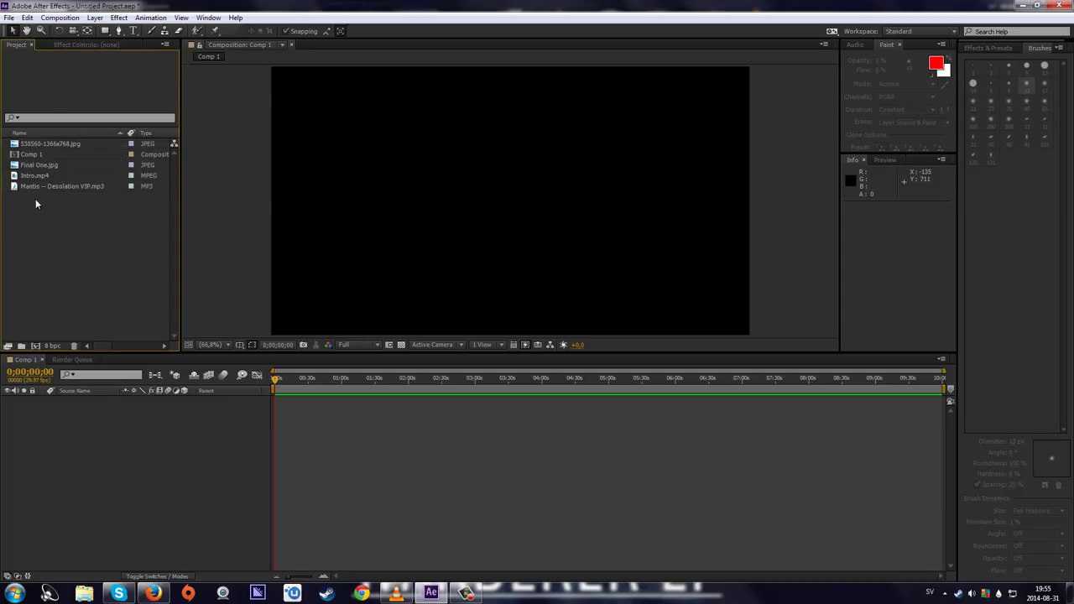
{"action": "left_click", "coordinate": [26, 164]}
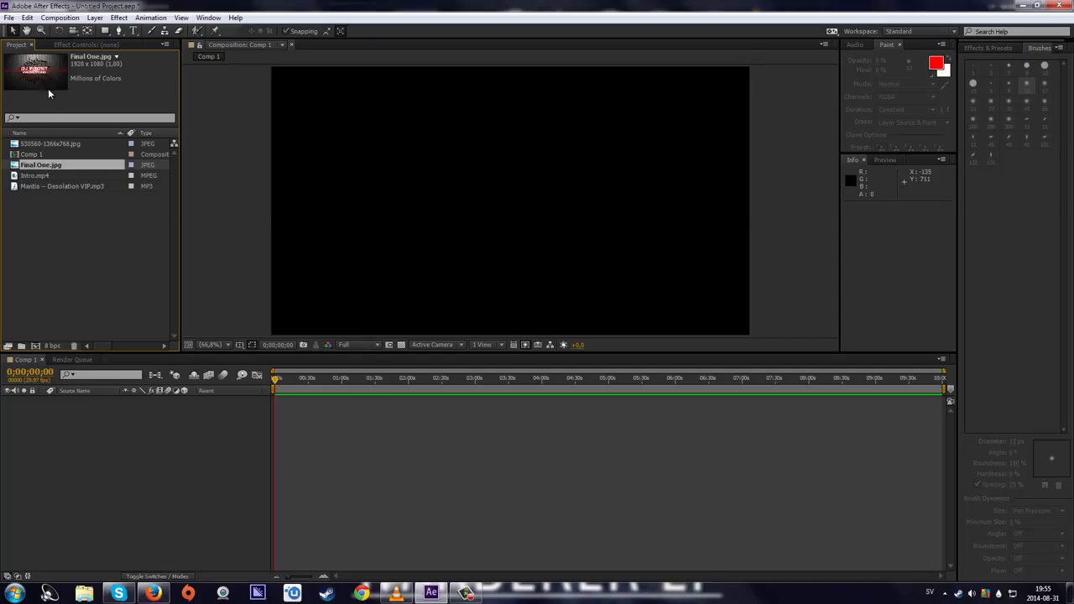
{"action": "left_click", "coordinate": [52, 144]}
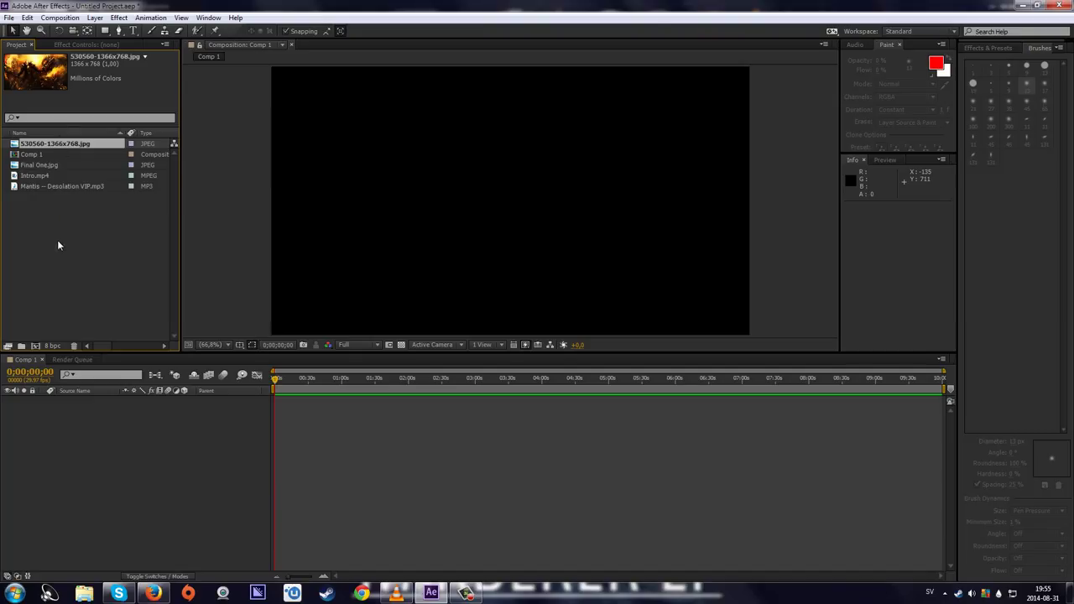
{"action": "left_click", "coordinate": [46, 176]}
{"action": "left_click", "coordinate": [50, 186]}
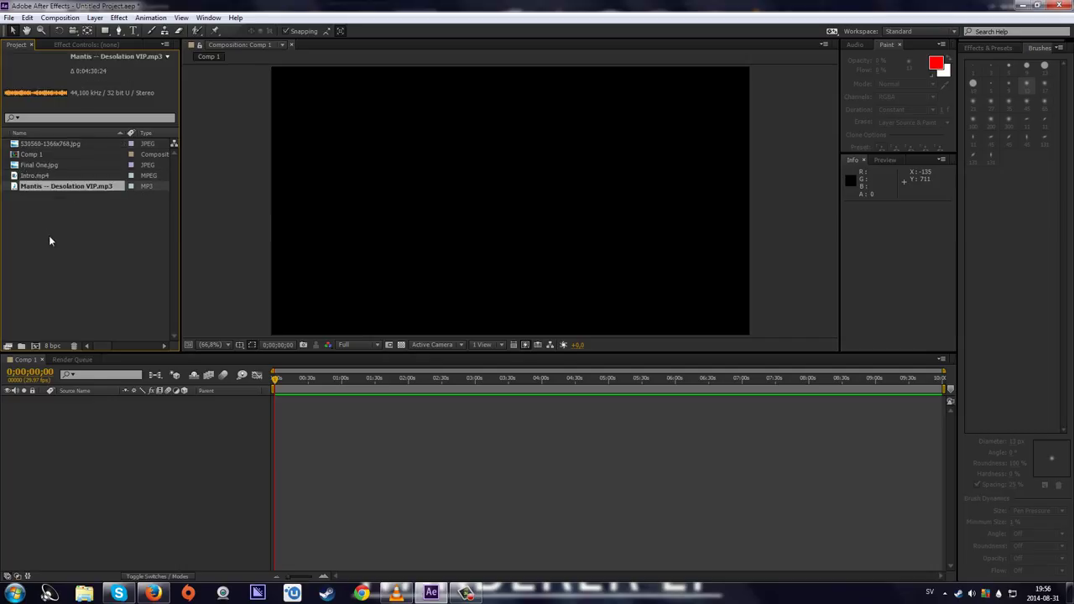
{"action": "left_click", "coordinate": [71, 250]}
{"action": "left_click_drag", "start_coordinate": [24, 217], "coordinate": [54, 140]}
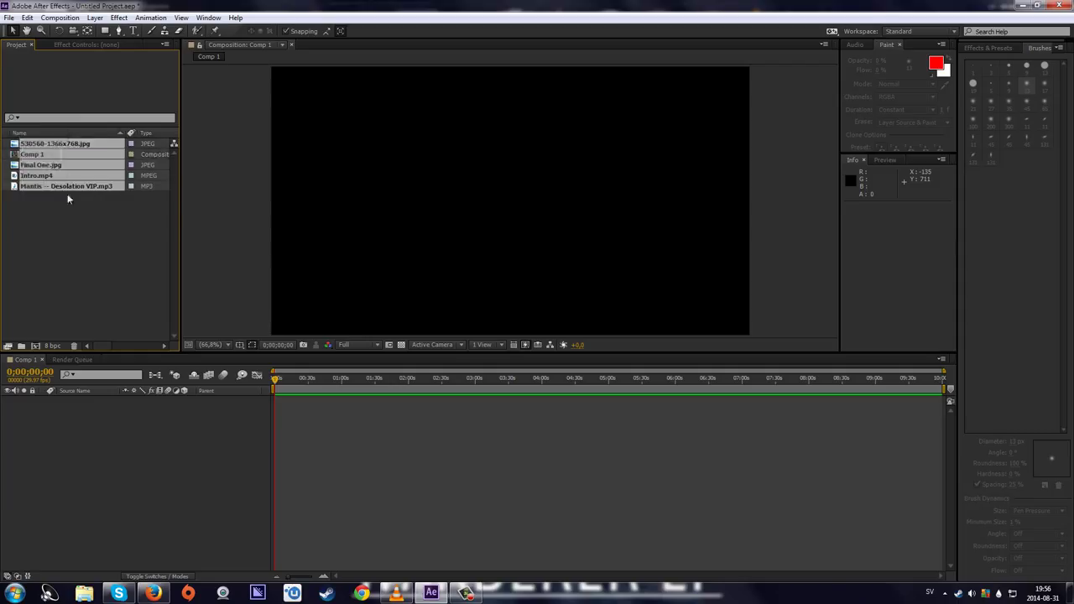
{"action": "left_click_drag", "start_coordinate": [64, 219], "coordinate": [110, 464]}
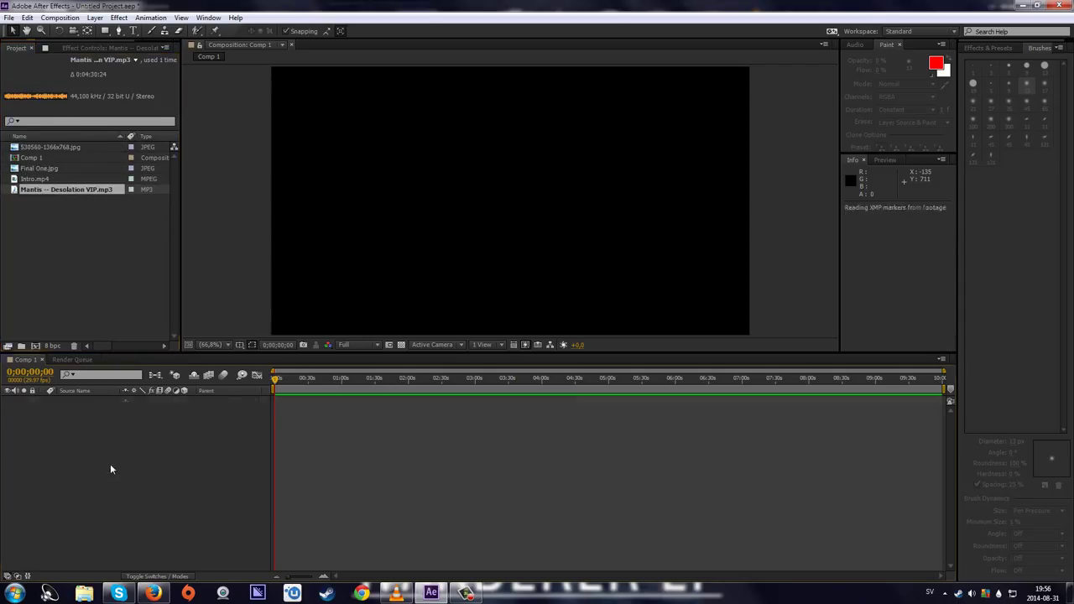
{"action": "left_click_drag", "start_coordinate": [51, 178], "coordinate": [100, 407]}
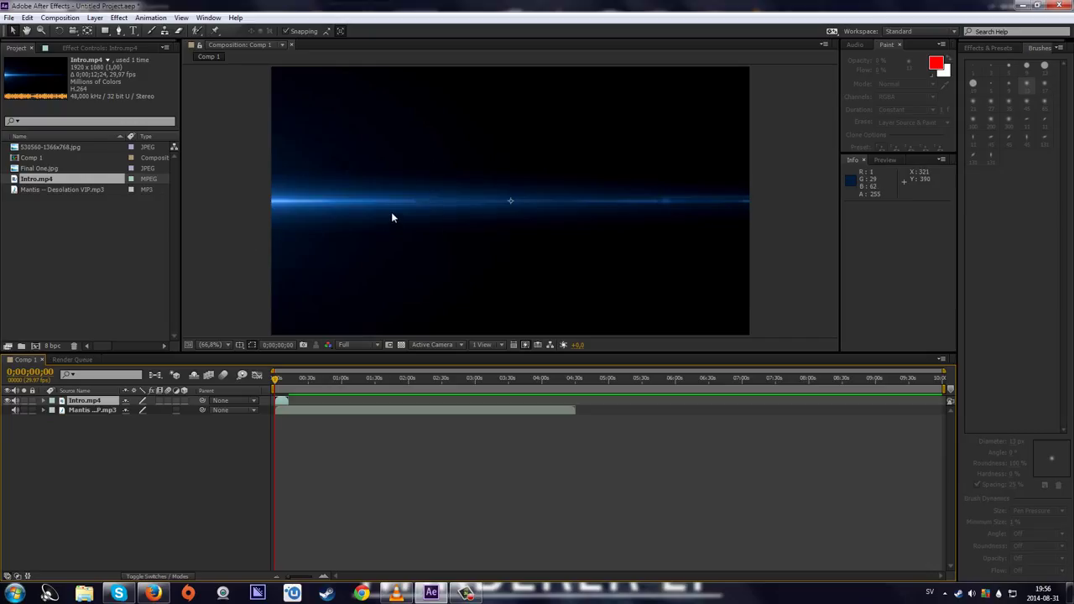
{"action": "left_click_drag", "start_coordinate": [40, 168], "coordinate": [106, 398]}
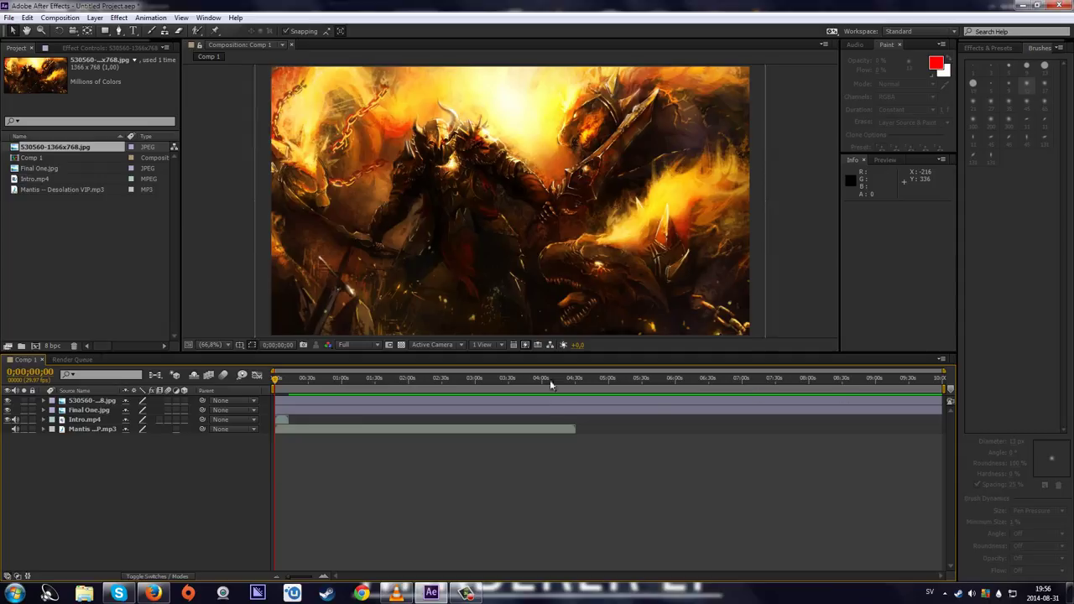
- Shorten the work area to about 0;04;32;02, just past the music's end, and trim the composition to it
{"action": "left_click_drag", "start_coordinate": [946, 387], "coordinate": [579, 389]}
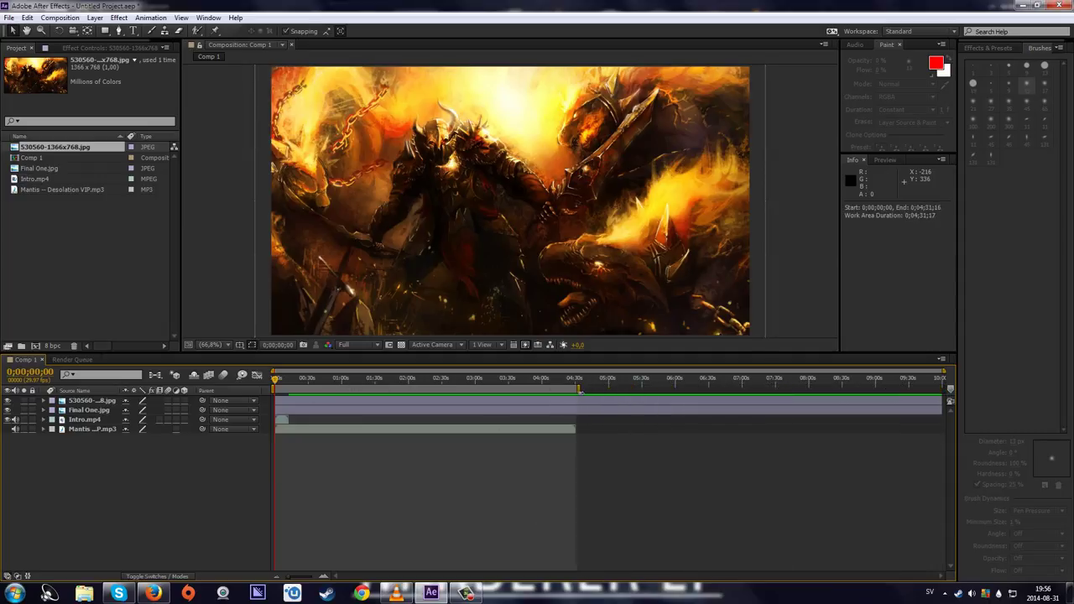
{"action": "right_click", "coordinate": [525, 387]}
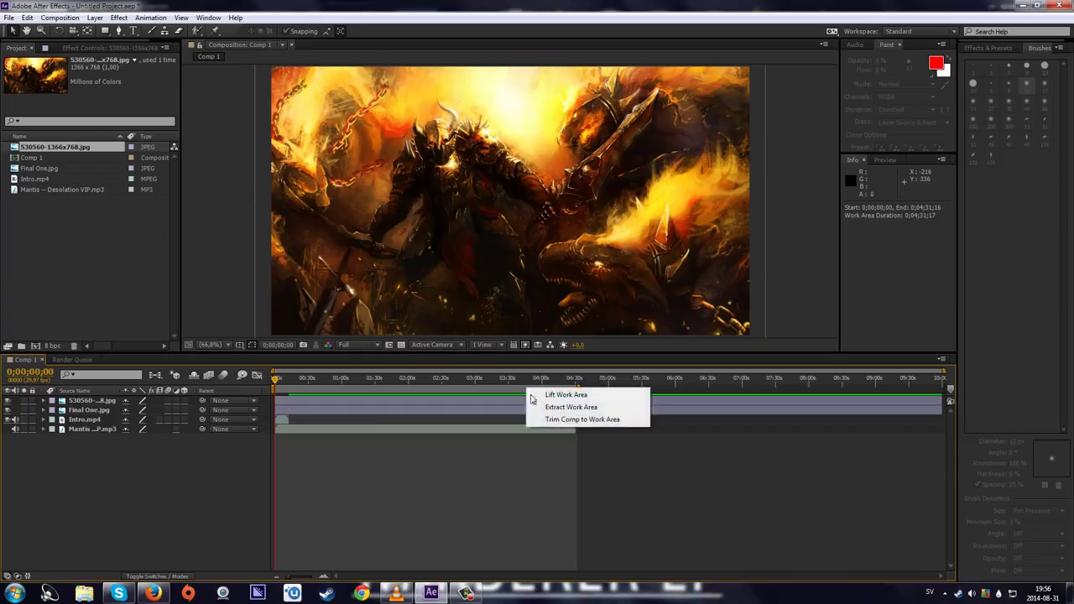
{"action": "left_click", "coordinate": [297, 374]}
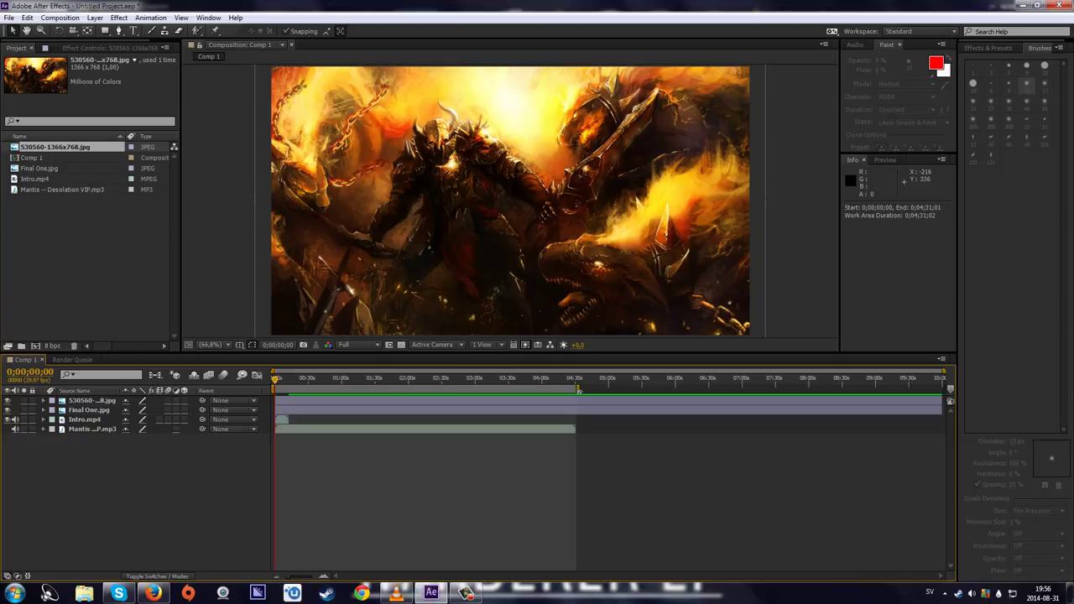
{"action": "left_click_drag", "start_coordinate": [579, 391], "coordinate": [580, 391]}
{"action": "right_click", "coordinate": [542, 392]}
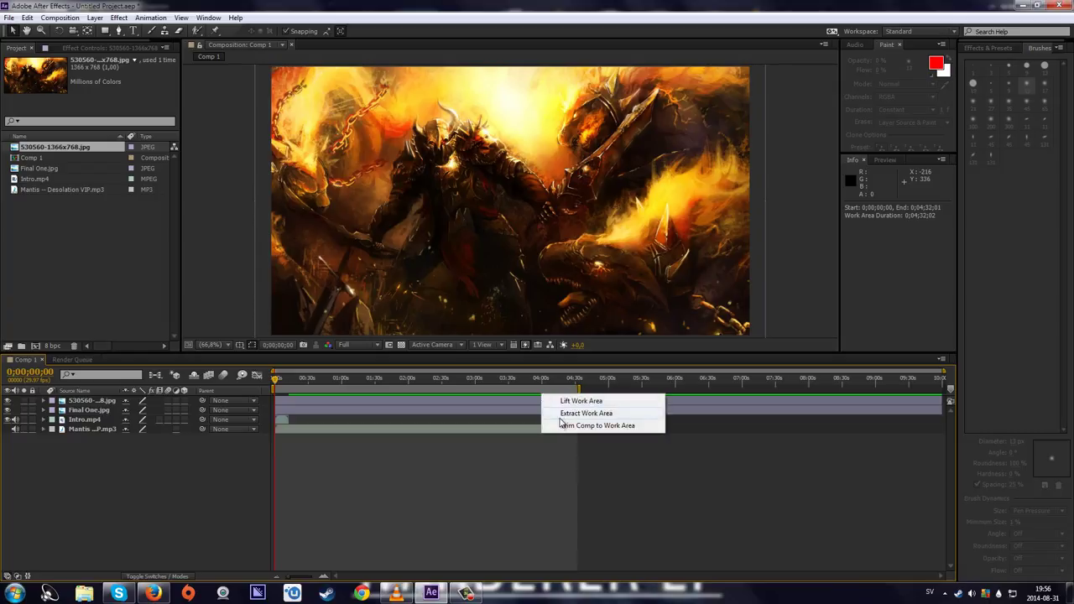
{"action": "left_click", "coordinate": [562, 423]}
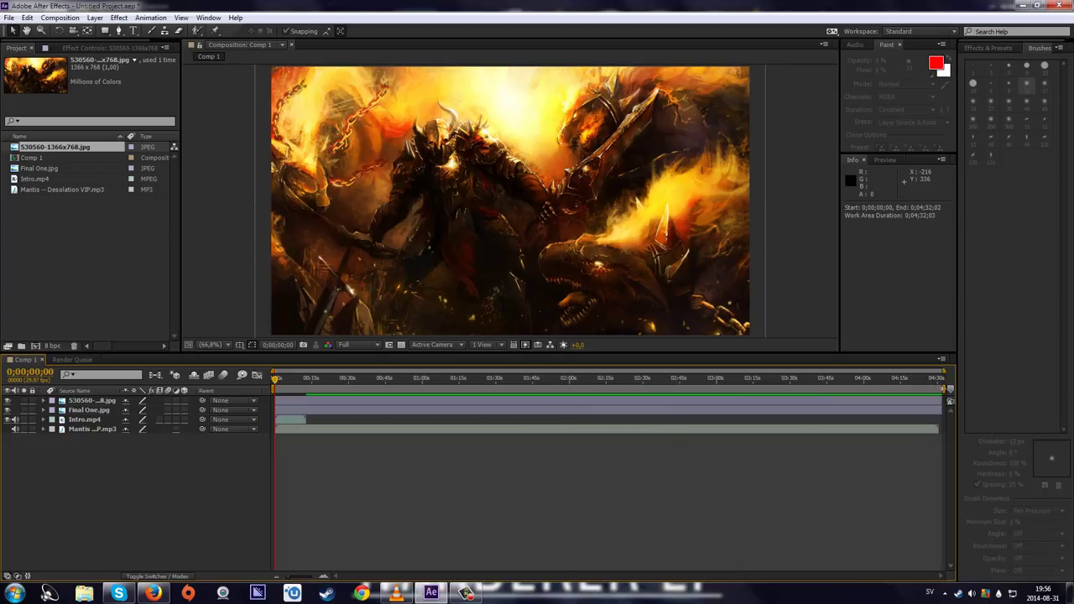
- Shorten the work area to about 0;04;31;12, trim the composition to it again and return the playhead to the start
{"action": "left_click_drag", "start_coordinate": [944, 389], "coordinate": [940, 388]}
{"action": "left_click", "coordinate": [893, 384]}
{"action": "right_click", "coordinate": [897, 393]}
{"action": "left_click", "coordinate": [904, 425]}
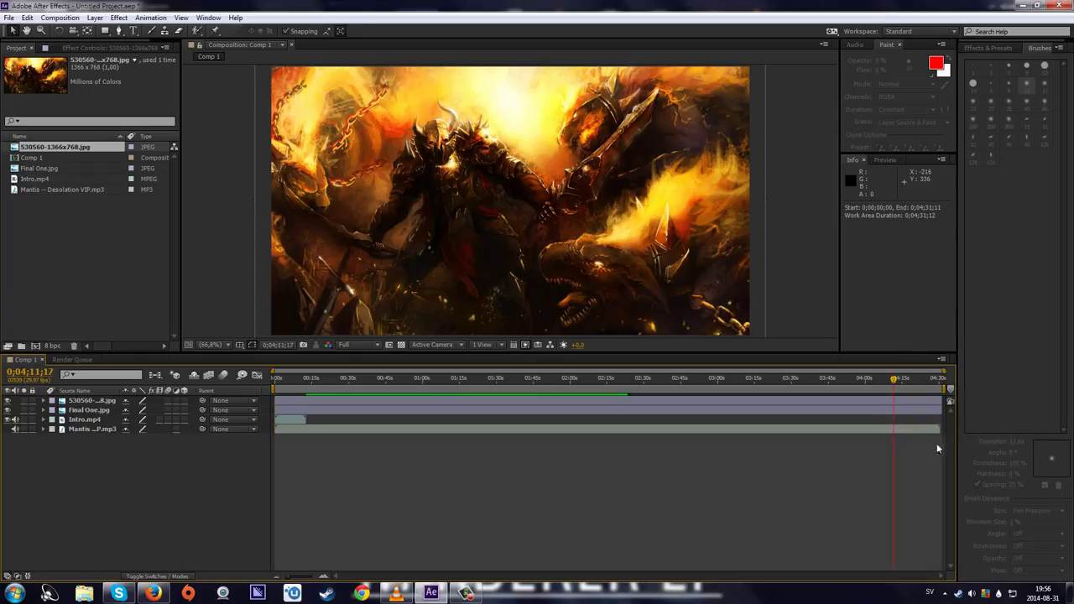
{"action": "left_click", "coordinate": [274, 378]}
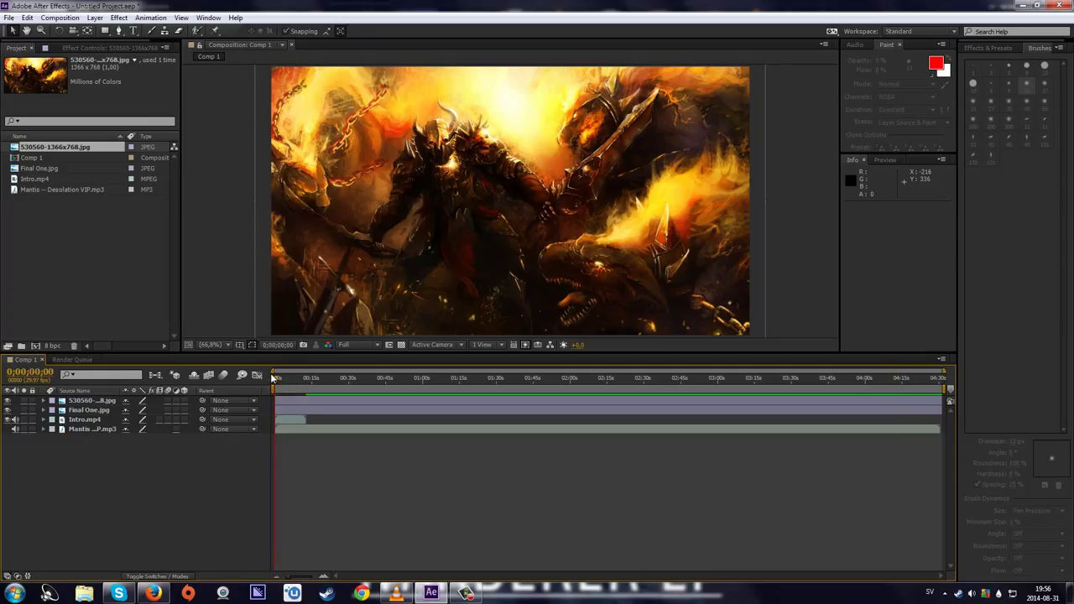
- Compare the sizes of the two image layers and the intro video with the composition frame, temporarily hiding the upper layers
{"action": "left_click", "coordinate": [6, 401]}
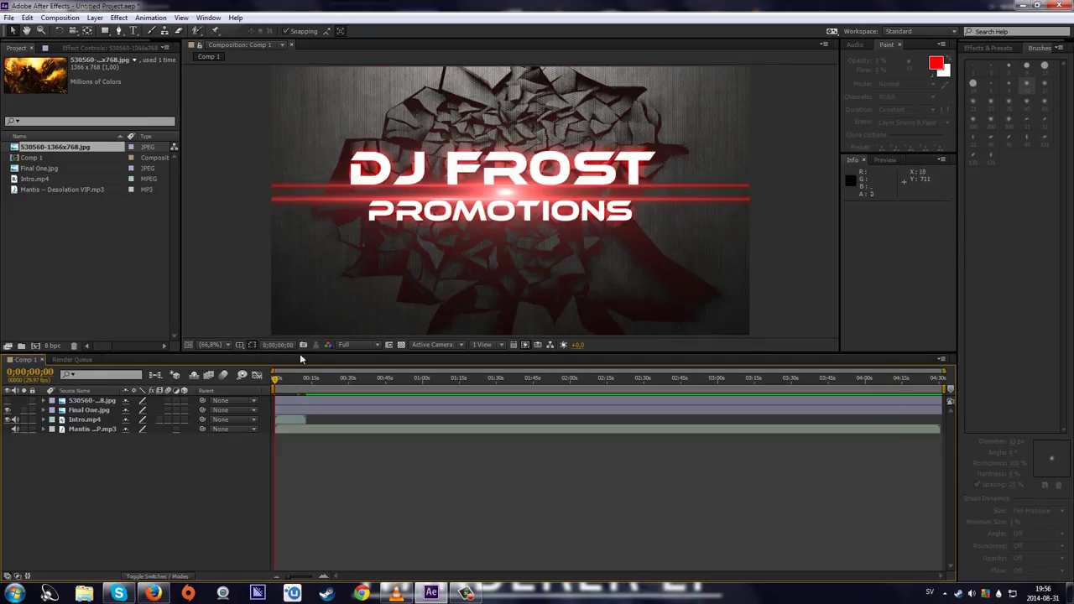
{"action": "scroll", "coordinate": [396, 238], "scroll_direction": "down", "scroll_amount": 5}
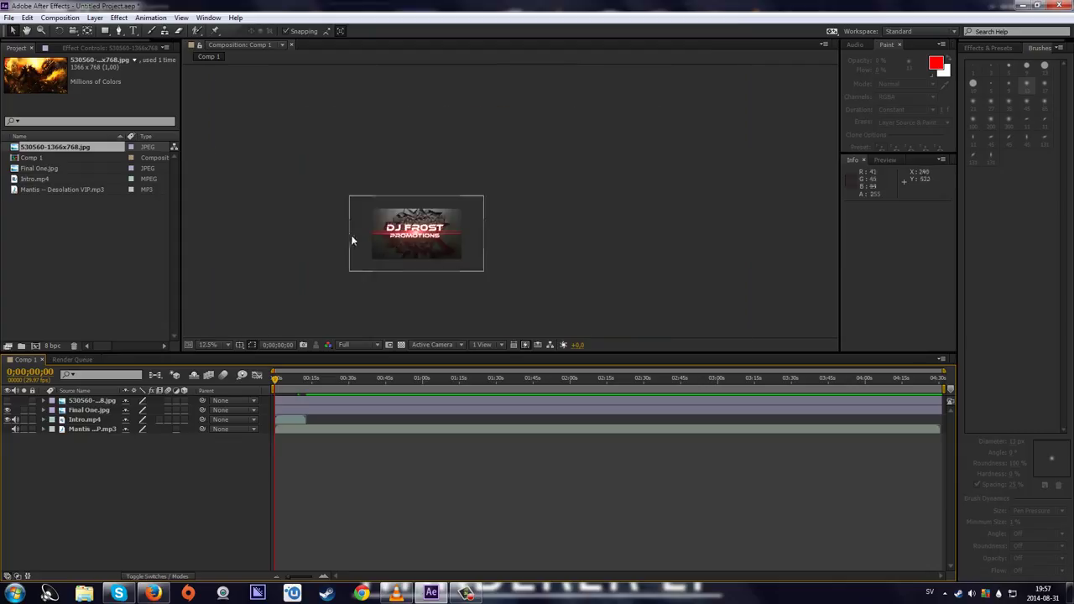
{"action": "scroll", "coordinate": [352, 240], "scroll_direction": "up", "scroll_amount": 2}
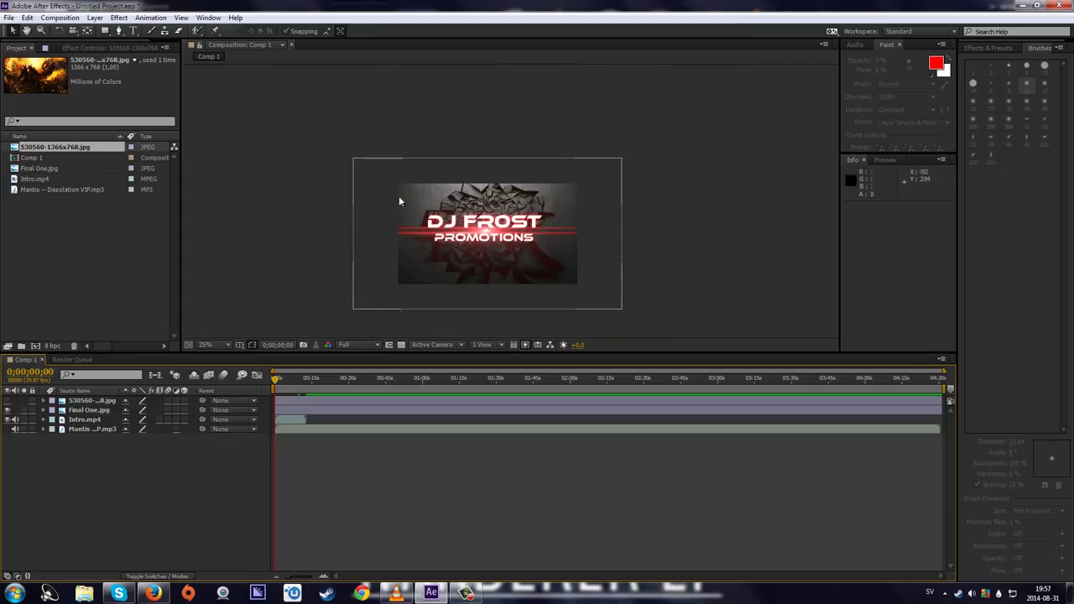
{"action": "left_click", "coordinate": [90, 419]}
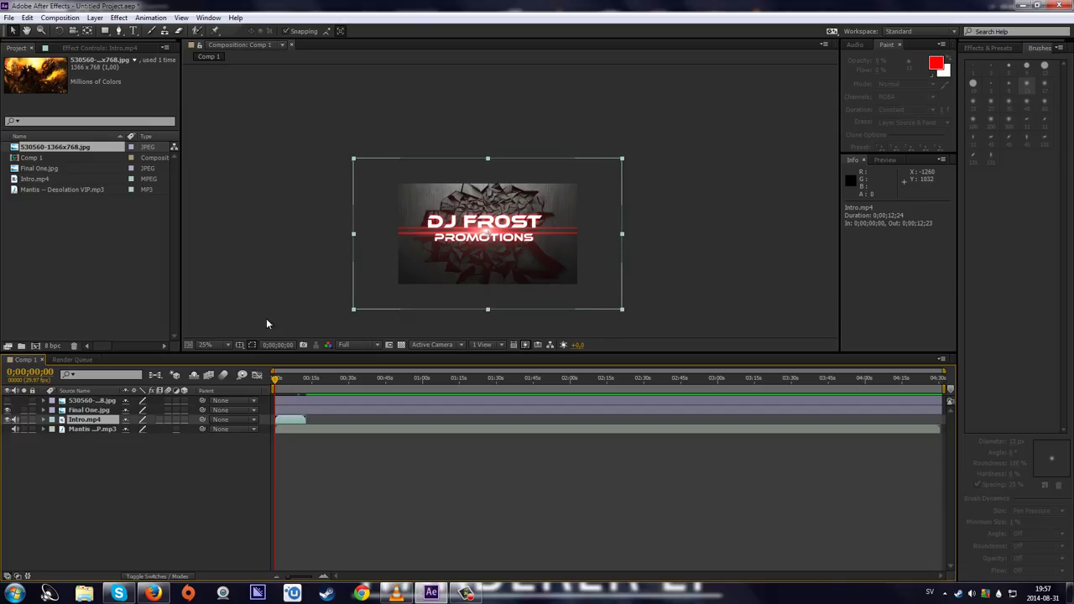
{"action": "left_click", "coordinate": [7, 409]}
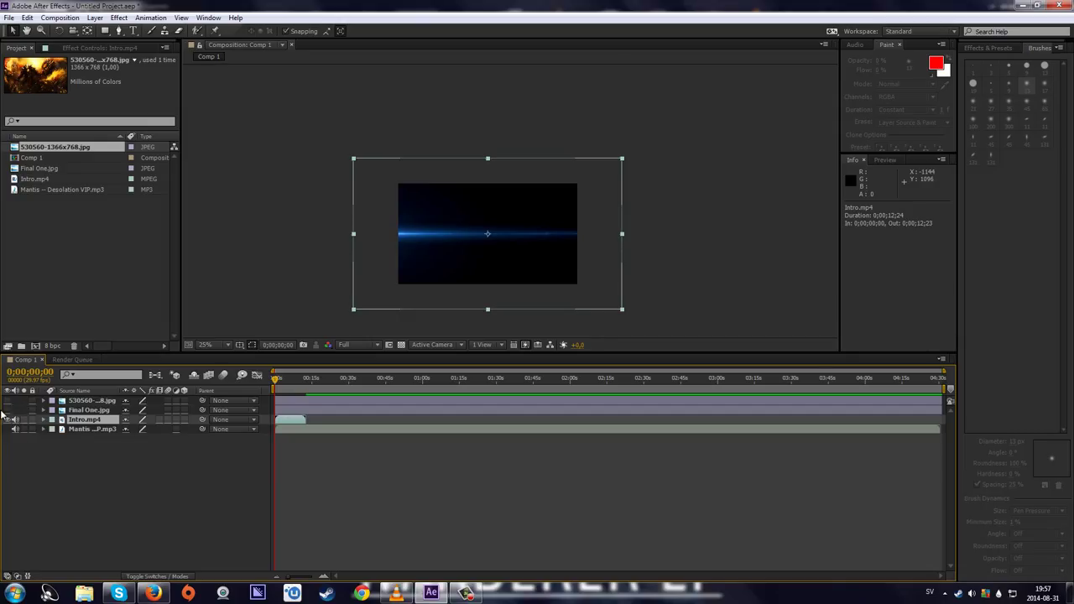
{"action": "left_click", "coordinate": [7, 409]}
{"action": "left_click", "coordinate": [8, 400]}
{"action": "scroll", "coordinate": [421, 292], "scroll_direction": "up", "scroll_amount": 2}
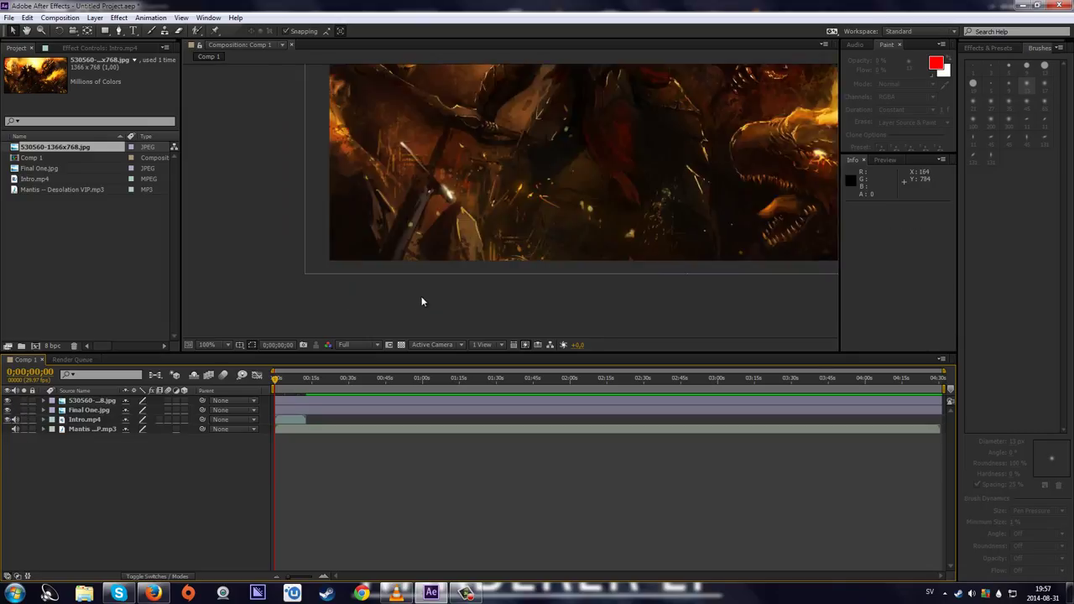
{"action": "scroll", "coordinate": [444, 294], "scroll_direction": "down", "scroll_amount": 4}
{"action": "scroll", "coordinate": [654, 265], "scroll_direction": "up", "scroll_amount": 2}
{"action": "scroll", "coordinate": [307, 293], "scroll_direction": "down", "scroll_amount": 2}
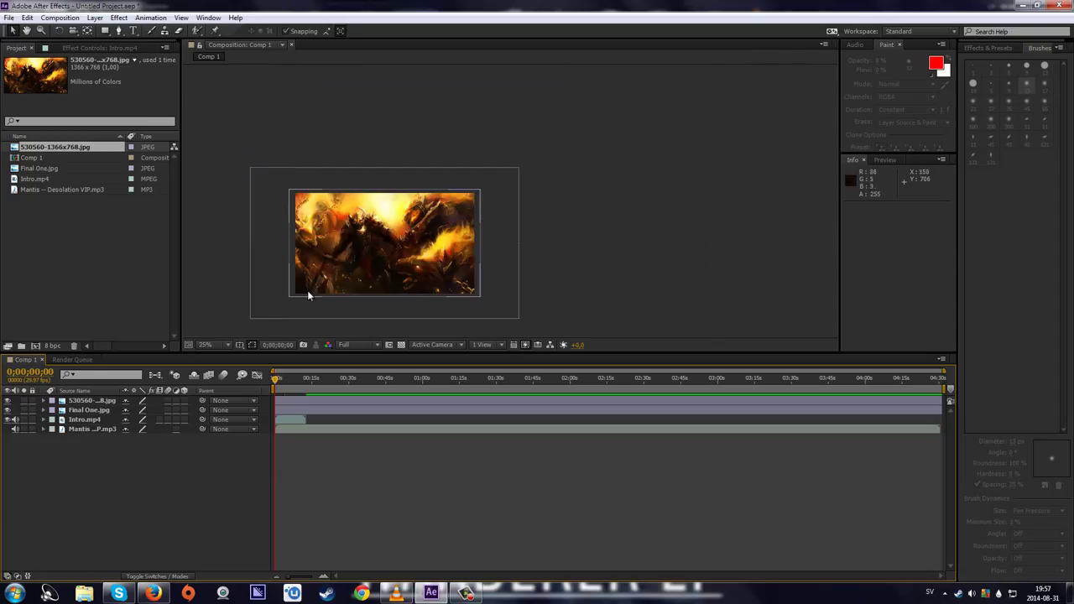
{"action": "scroll", "coordinate": [261, 281], "scroll_direction": "up", "scroll_amount": 2}
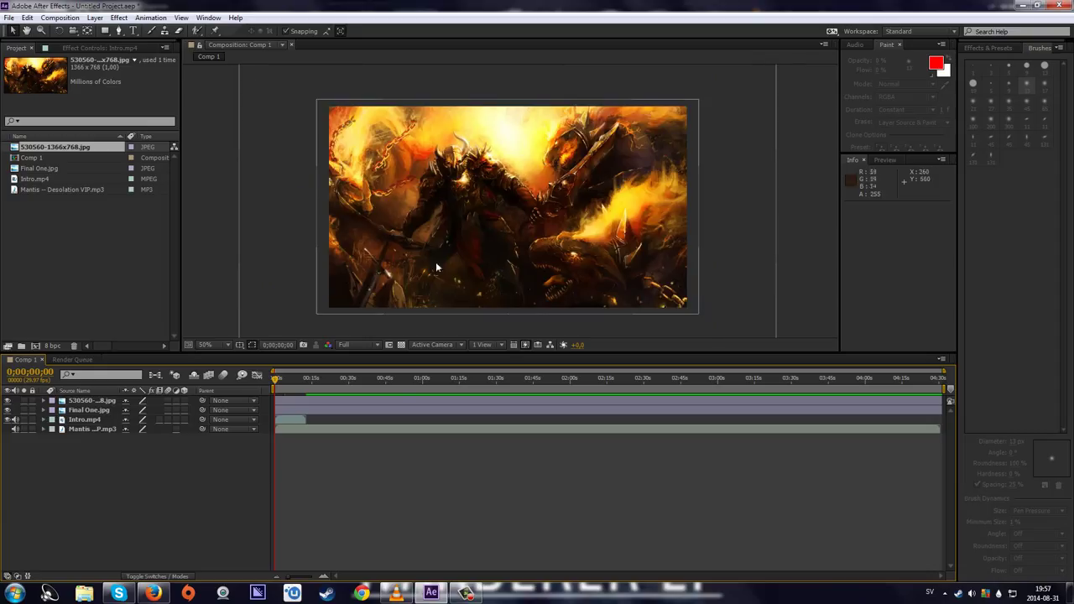
{"action": "left_click", "coordinate": [7, 411]}
{"action": "left_click", "coordinate": [7, 418]}
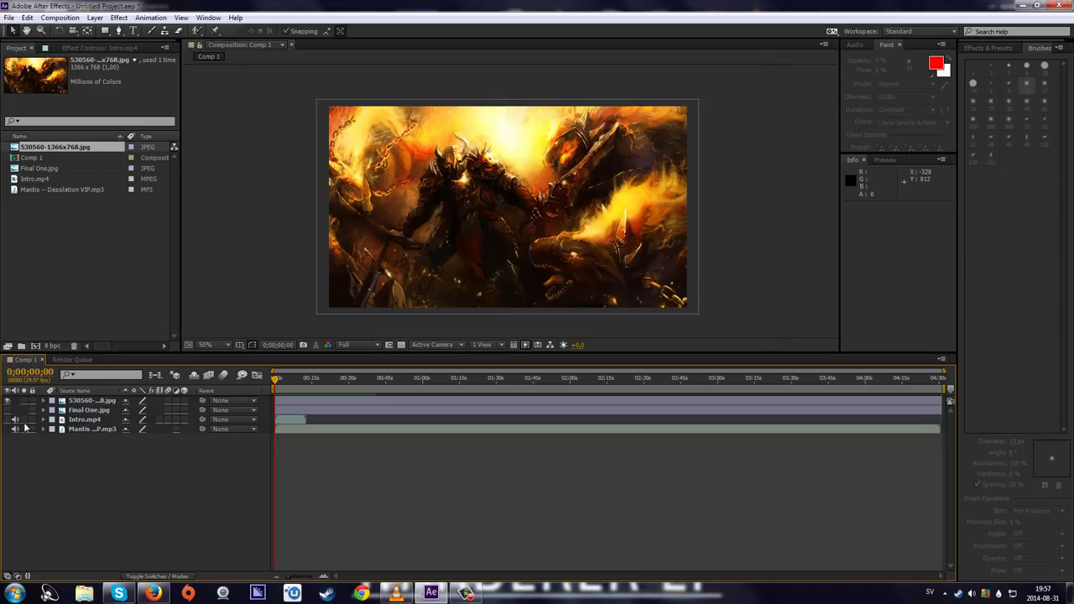
{"action": "left_click", "coordinate": [98, 401]}
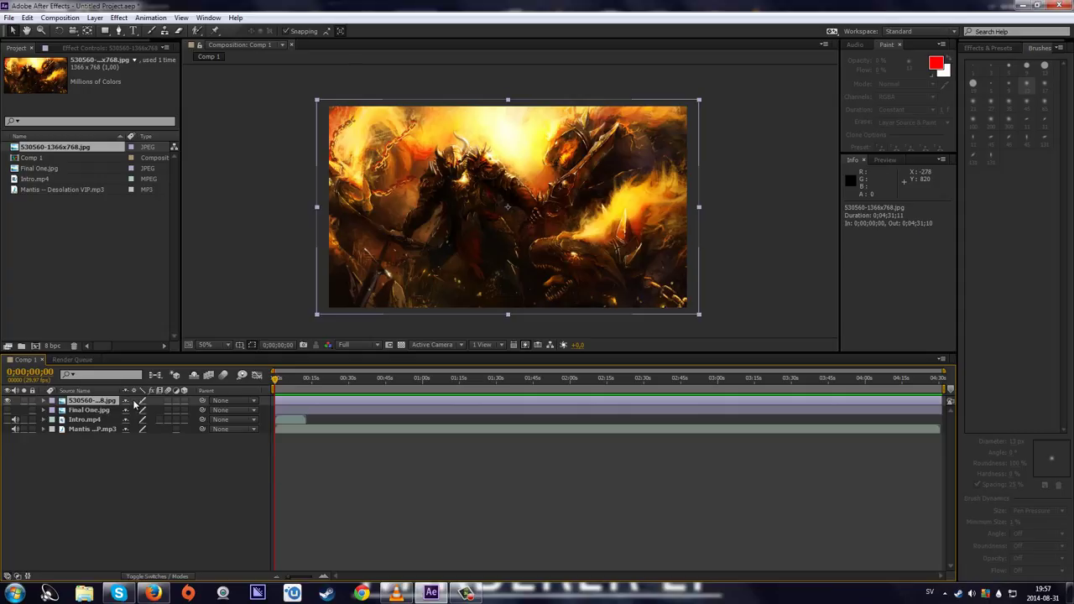
{"action": "key", "text": "s"}
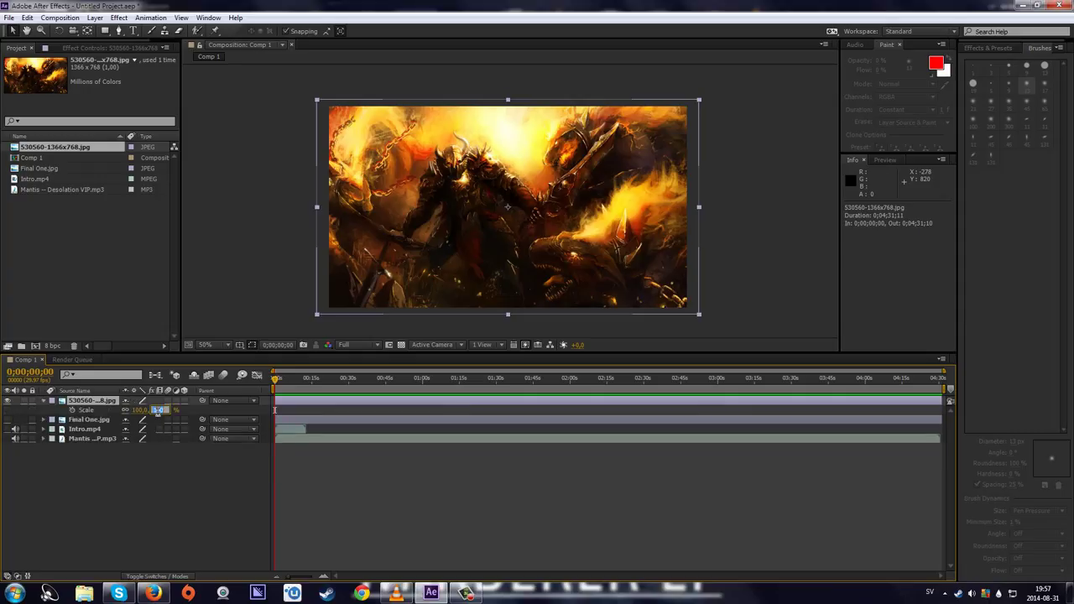
{"action": "type", "text": "93,8"}
{"action": "key", "text": "Return"}
{"action": "left_click", "coordinate": [243, 239]}
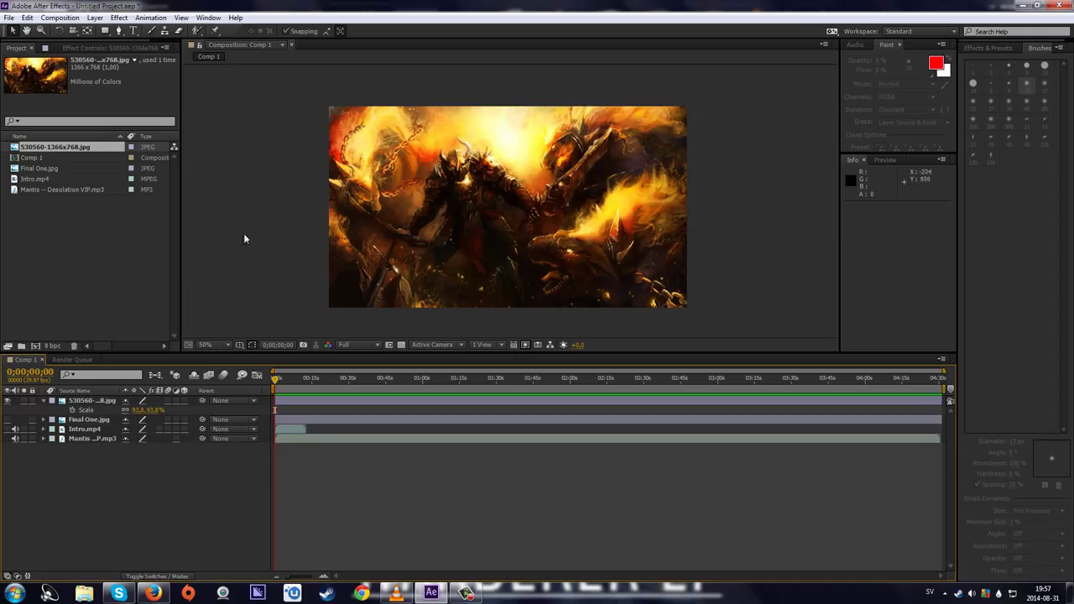
{"action": "scroll", "coordinate": [294, 214], "scroll_direction": "up", "scroll_amount": 2}
{"action": "scroll", "coordinate": [470, 200], "scroll_direction": "down", "scroll_amount": 1}
{"action": "scroll", "coordinate": [467, 200], "scroll_direction": "up", "scroll_amount": 3}
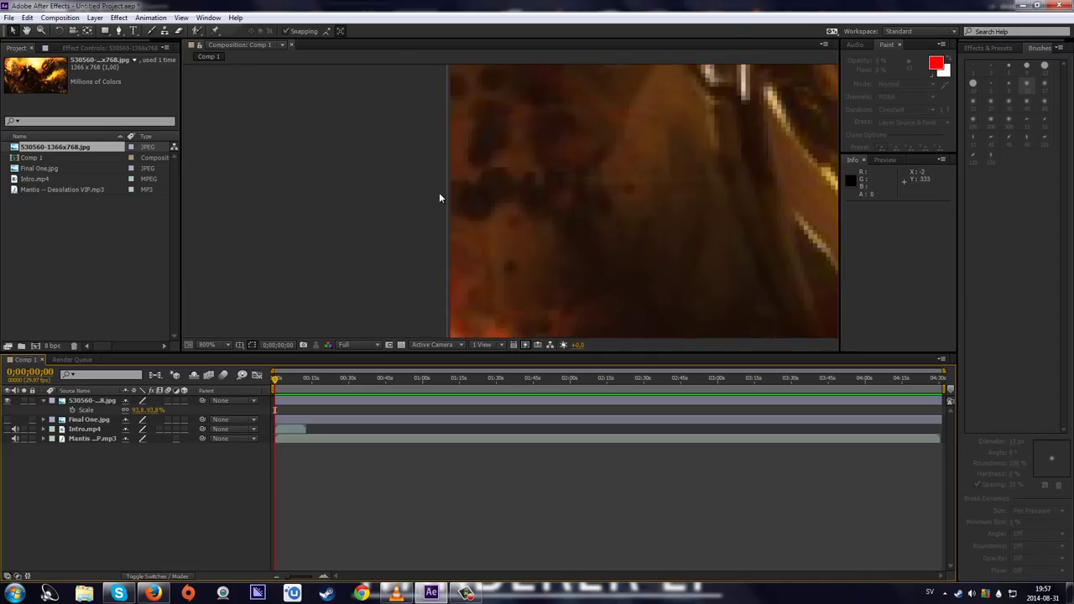
{"action": "scroll", "coordinate": [439, 194], "scroll_direction": "down", "scroll_amount": 8}
{"action": "scroll", "coordinate": [351, 184], "scroll_direction": "up", "scroll_amount": 2}
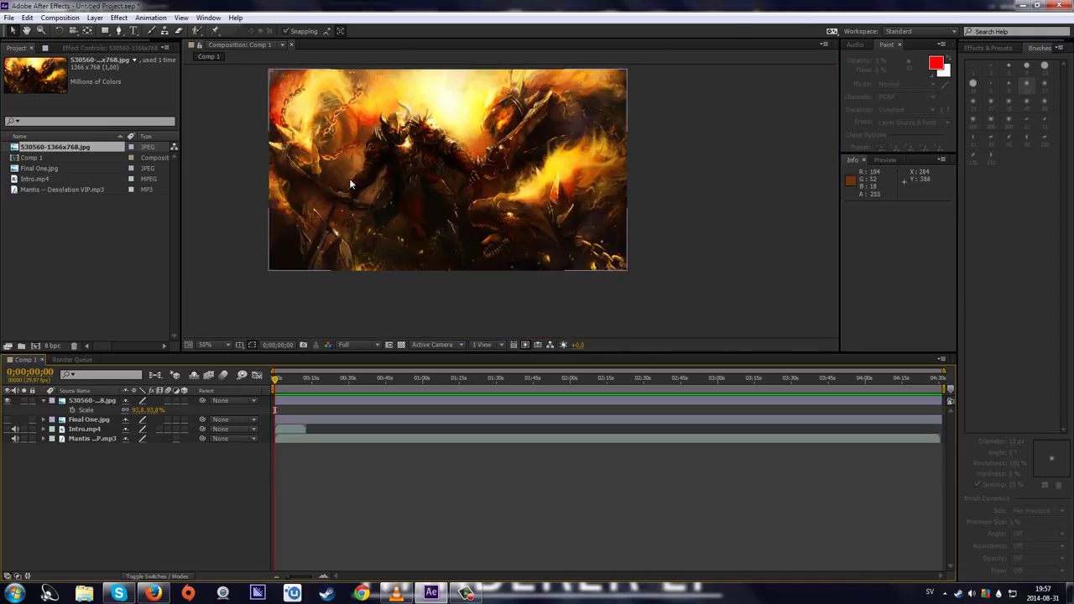
{"action": "scroll", "coordinate": [350, 185], "scroll_direction": "down", "scroll_amount": 2}
{"action": "scroll", "coordinate": [375, 195], "scroll_direction": "up", "scroll_amount": 2}
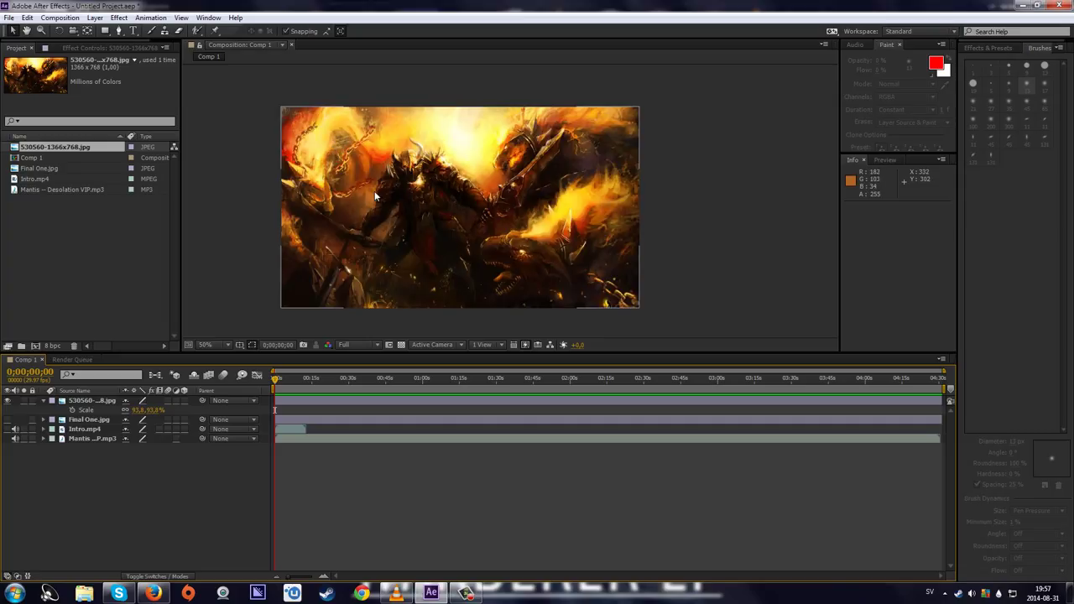
{"action": "left_click", "coordinate": [44, 404]}
{"action": "left_click", "coordinate": [7, 401]}
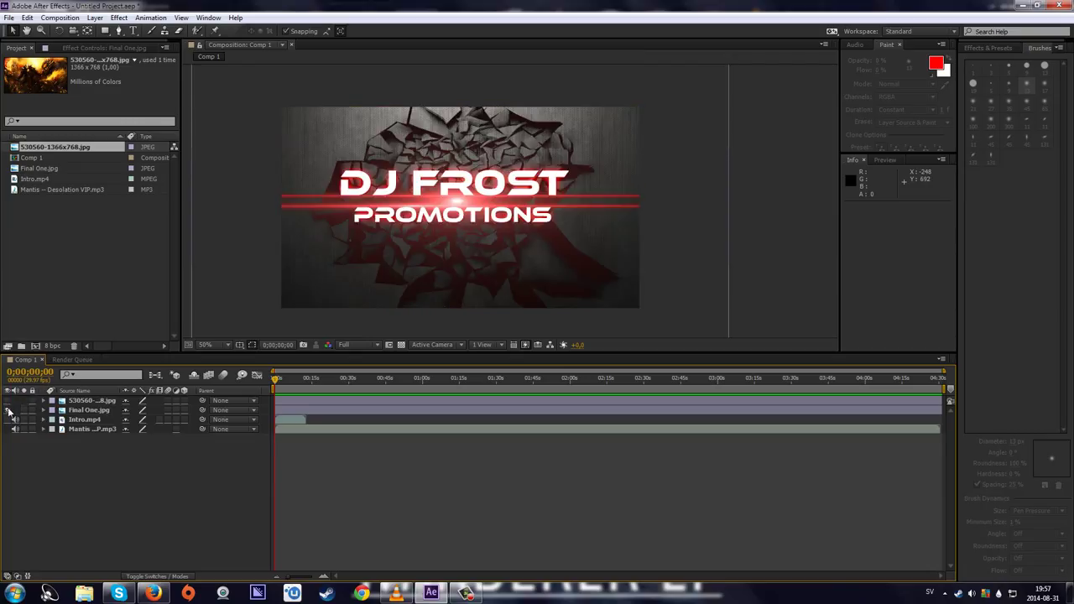
{"action": "left_click", "coordinate": [105, 409]}
{"action": "key", "text": "s"}
{"action": "left_click", "coordinate": [158, 418]}
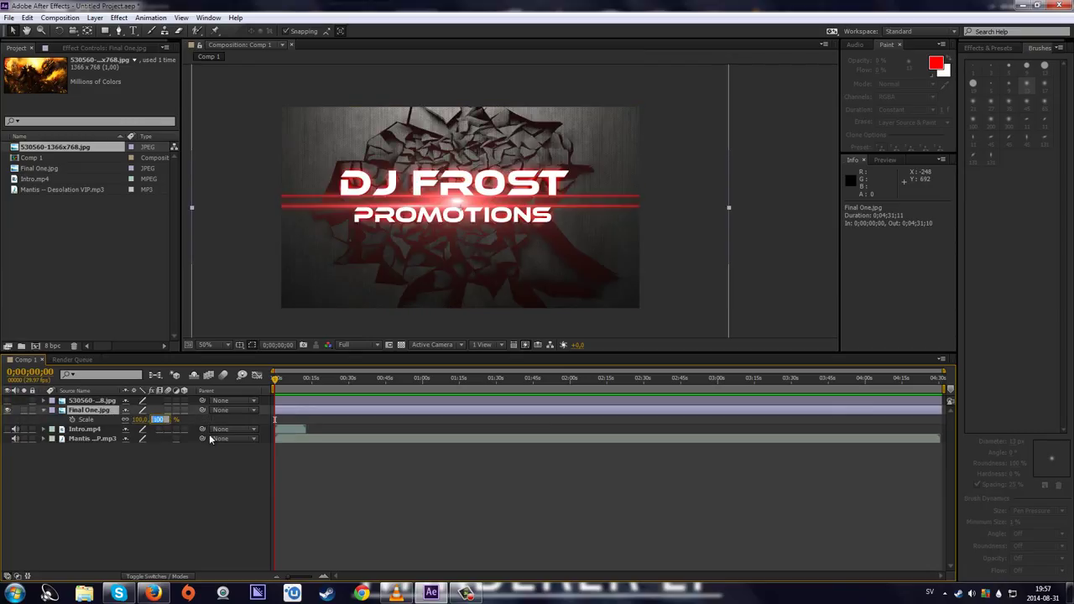
{"action": "type", "text": "66"}
{"action": "key", "text": "Return"}
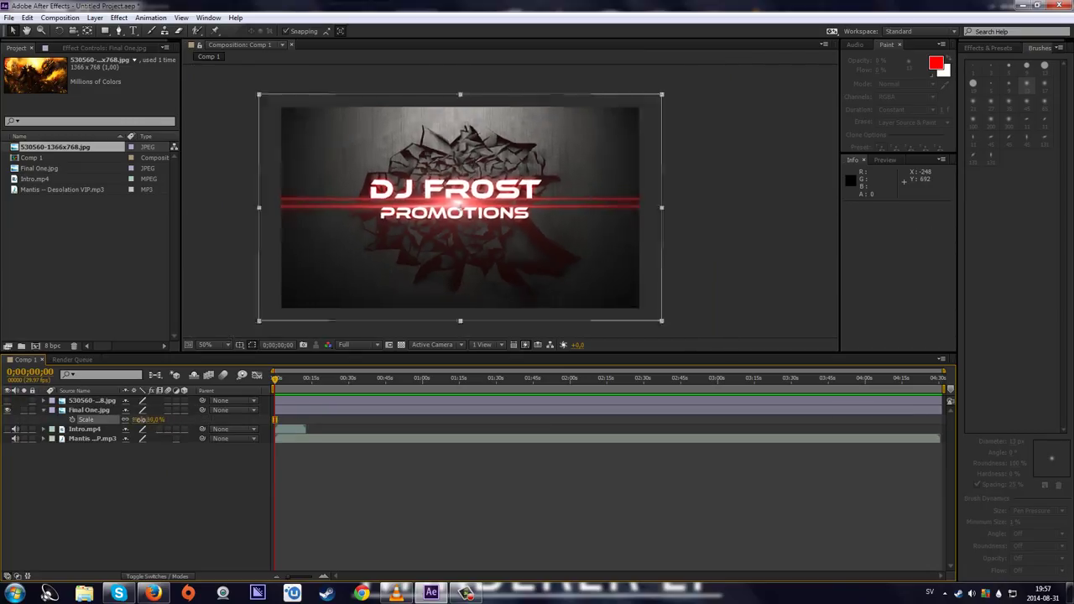
{"action": "left_click_drag", "start_coordinate": [139, 420], "coordinate": [141, 420]}
{"action": "left_click", "coordinate": [151, 420]}
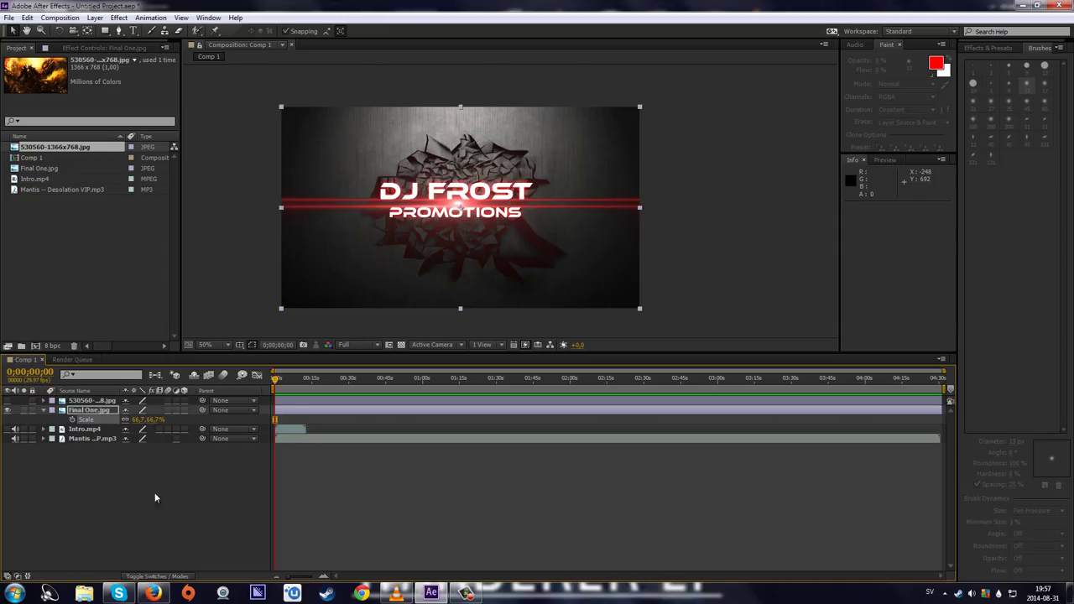
- Examine the edges of the scaled Final One.jpg image against the composition frame, ending with the whole frame in view
{"action": "scroll", "coordinate": [270, 222], "scroll_direction": "up", "scroll_amount": 4}
{"action": "scroll", "coordinate": [635, 255], "scroll_direction": "down", "scroll_amount": 5}
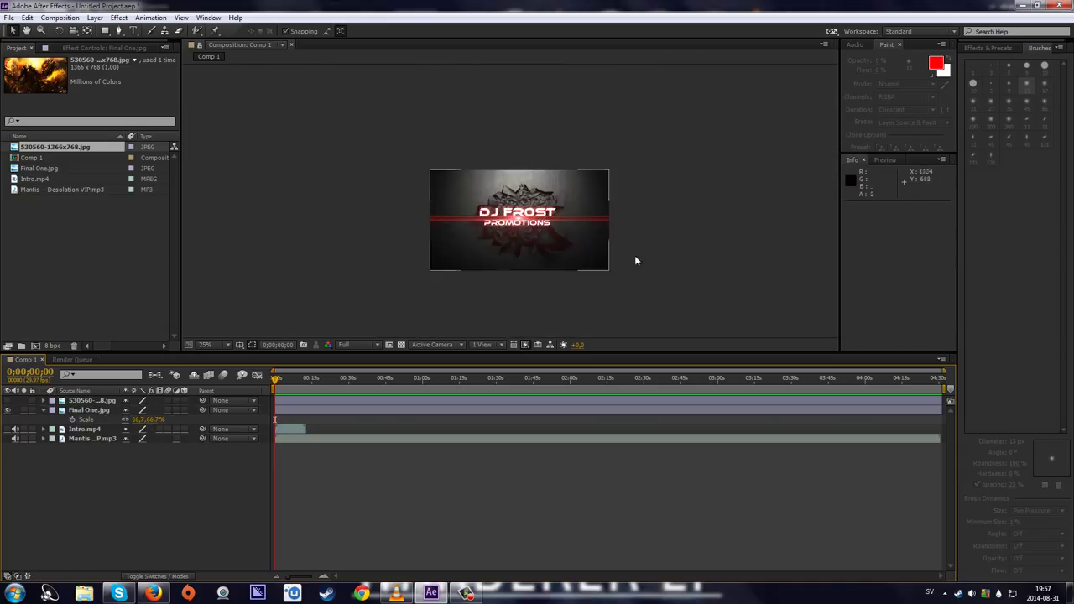
{"action": "scroll", "coordinate": [396, 252], "scroll_direction": "up", "scroll_amount": 2}
{"action": "scroll", "coordinate": [220, 246], "scroll_direction": "down", "scroll_amount": 4}
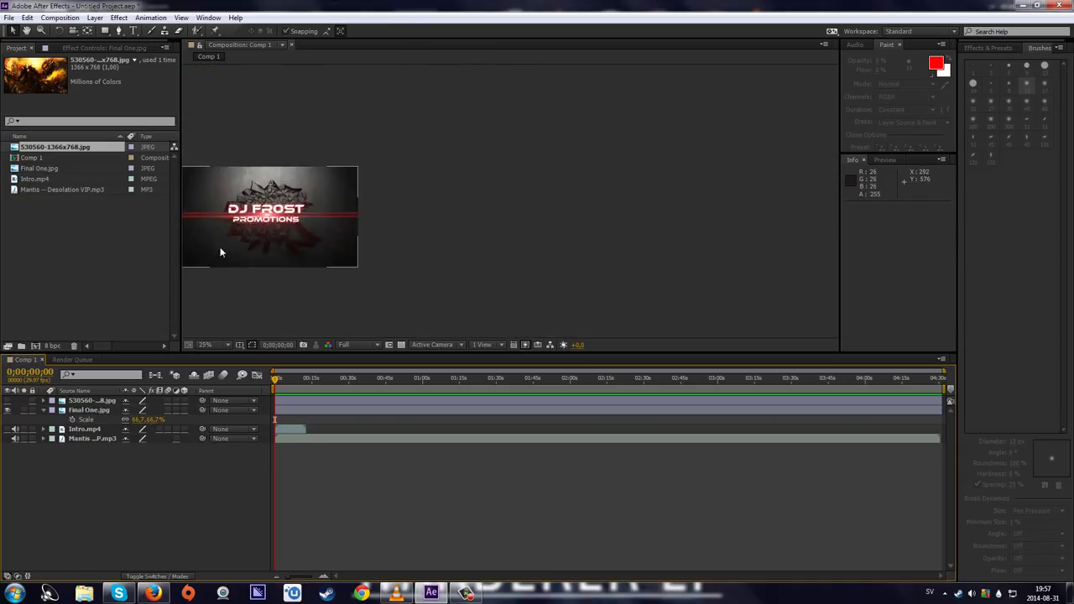
{"action": "left_click", "coordinate": [226, 345]}
{"action": "left_click", "coordinate": [235, 371]}
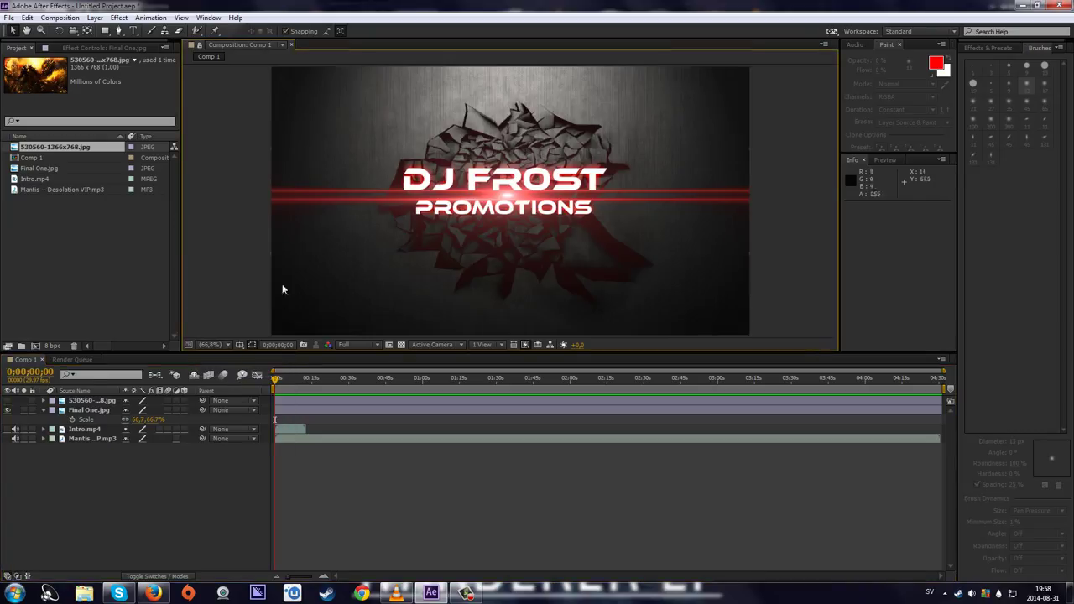
- Hide the Final One.jpg layer, show Intro.mp4 and set the intro's scale to 66,7%
{"action": "left_click", "coordinate": [7, 409]}
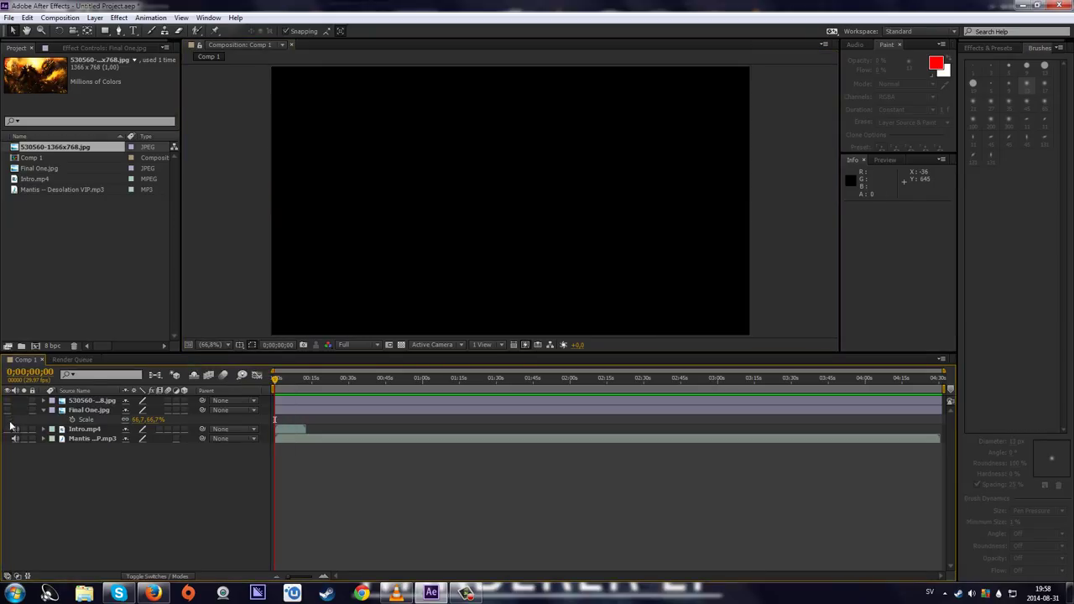
{"action": "left_click", "coordinate": [7, 429]}
{"action": "left_click", "coordinate": [47, 430]}
{"action": "key", "text": "s"}
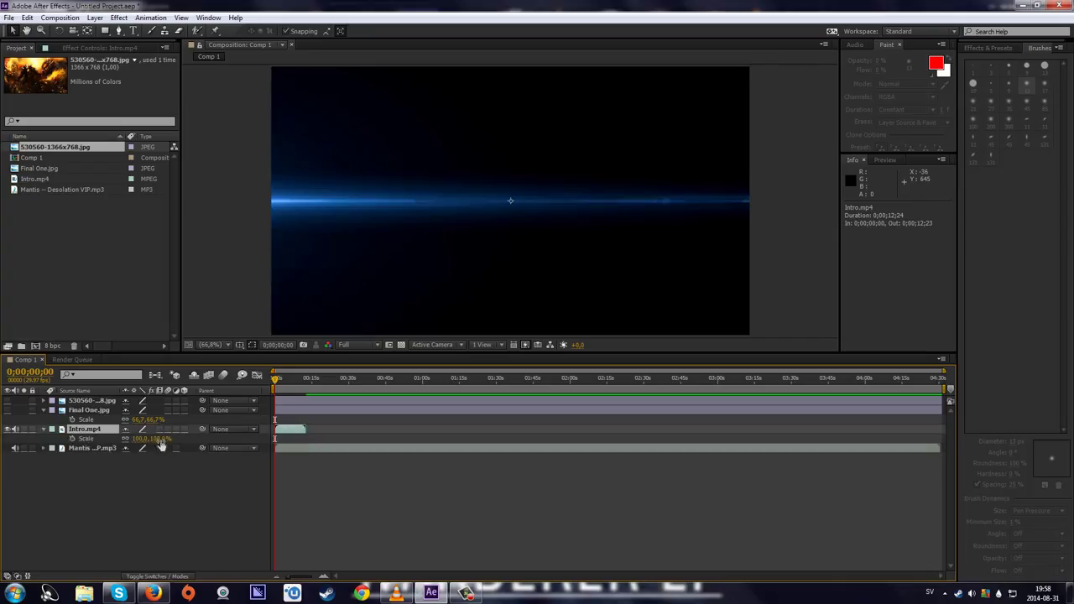
{"action": "left_click_drag", "start_coordinate": [153, 439], "coordinate": [139, 443]}
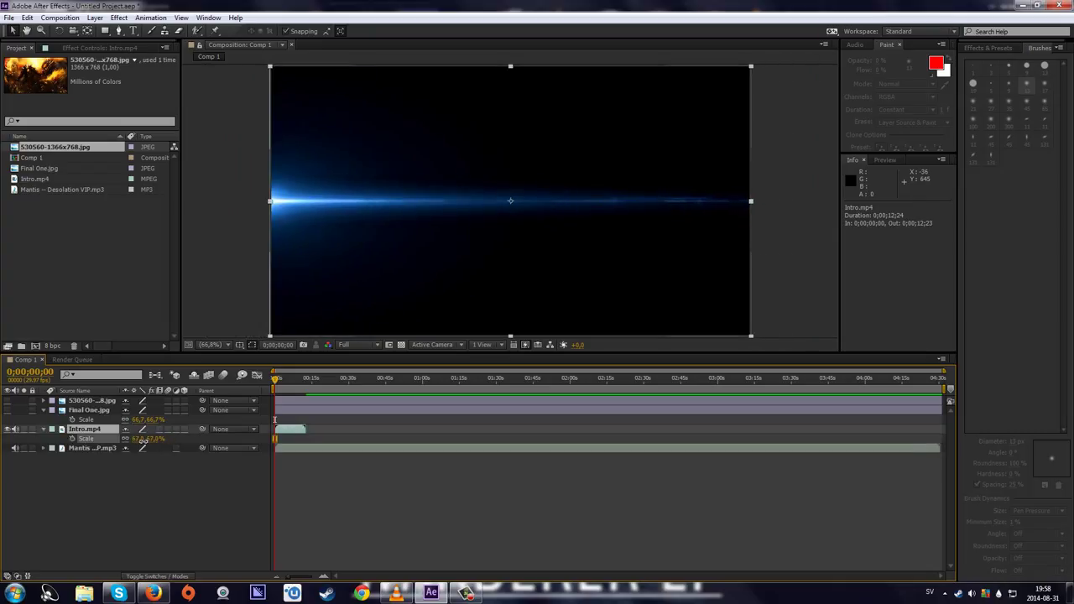
{"action": "left_click", "coordinate": [153, 439]}
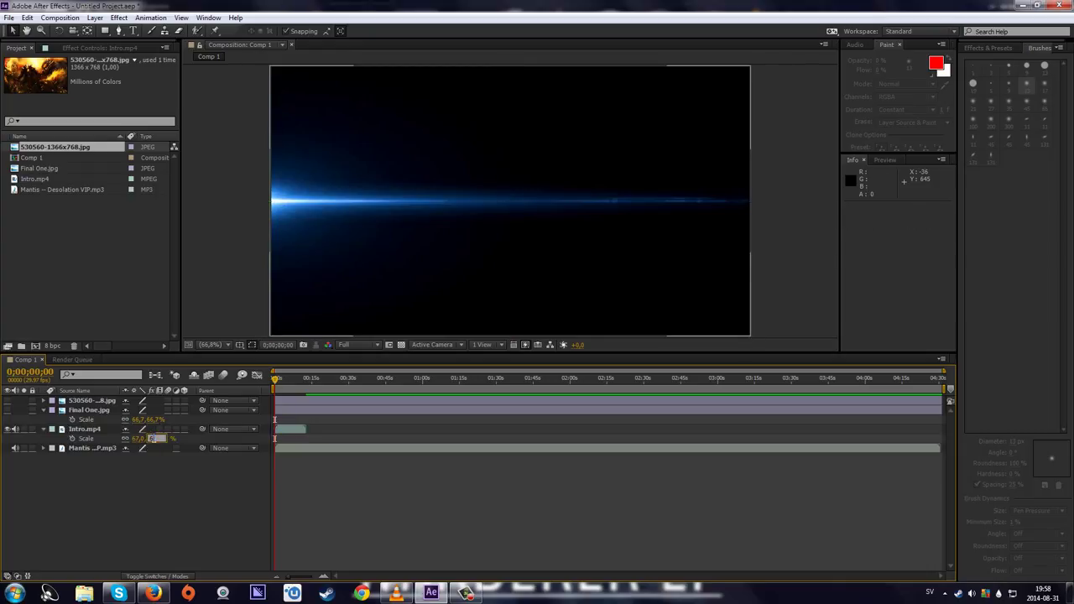
{"action": "key", "text": "Return"}
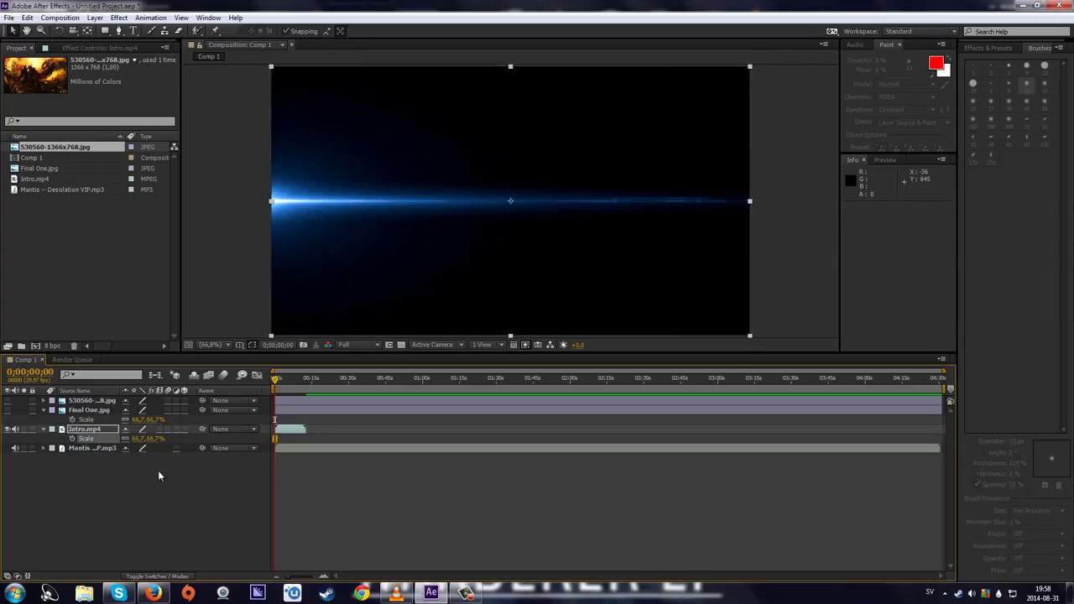
- Compare the sizes of Final One.jpg and the scaled intro by briefly showing the image layer and hiding it again
{"action": "left_click", "coordinate": [157, 513]}
{"action": "left_click", "coordinate": [9, 410]}
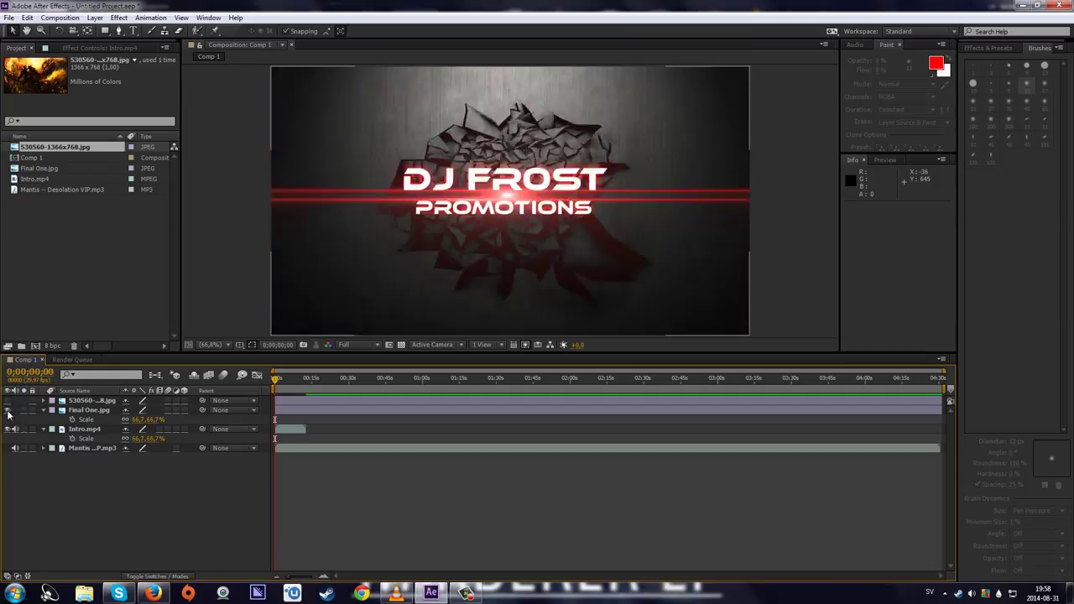
{"action": "left_click", "coordinate": [8, 411]}
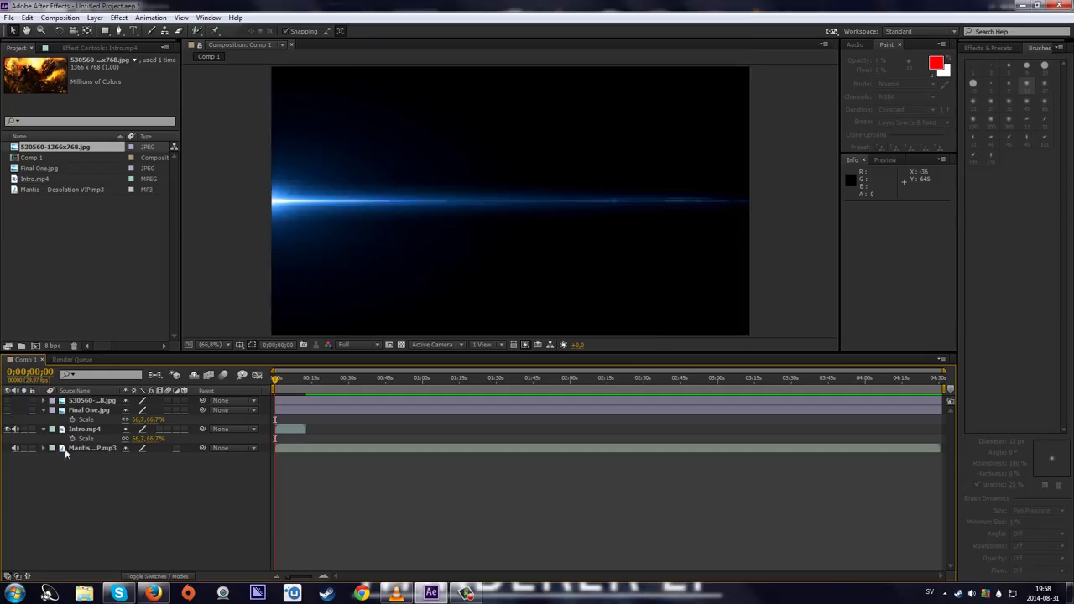
- Trim the end of the Intro.mp4 layer just before 0;00;12;23 to cut off the red final frame
{"action": "left_click_drag", "start_coordinate": [277, 380], "coordinate": [306, 375]}
{"action": "scroll", "coordinate": [289, 417], "scroll_direction": "up", "scroll_amount": 5}
{"action": "scroll", "coordinate": [858, 460], "scroll_direction": "up", "scroll_amount": 4}
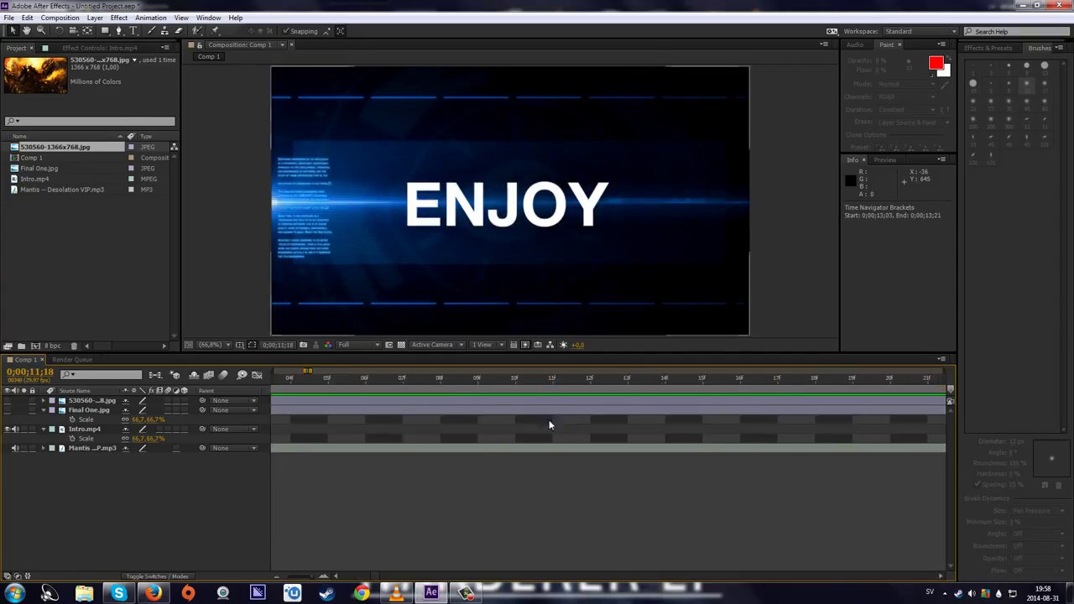
{"action": "scroll", "coordinate": [520, 421], "scroll_direction": "down", "scroll_amount": 3}
{"action": "left_click_drag", "start_coordinate": [424, 378], "coordinate": [436, 376]}
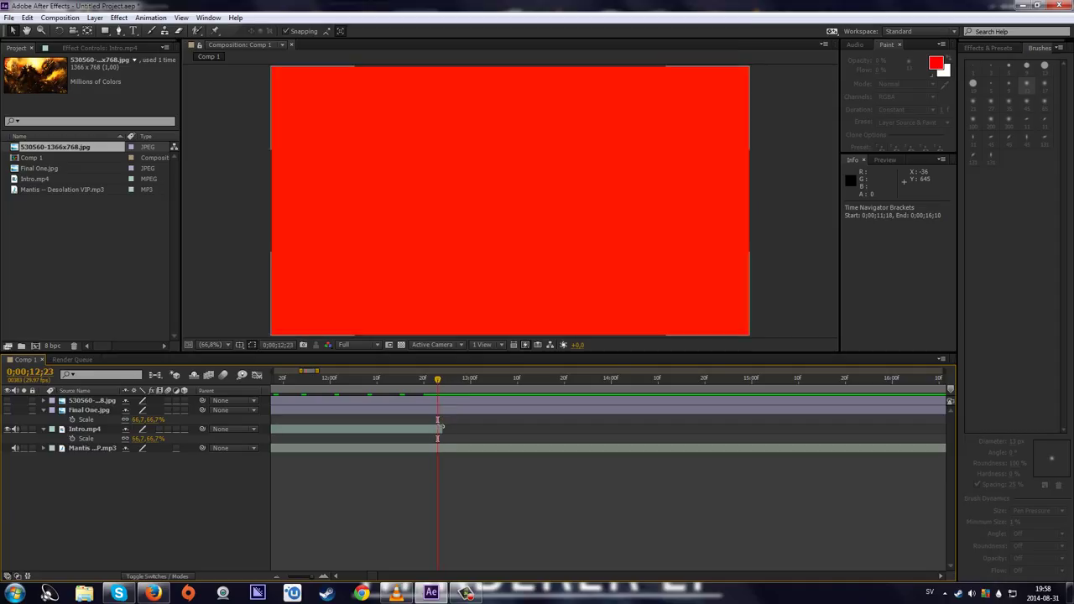
{"action": "left_click_drag", "start_coordinate": [440, 429], "coordinate": [435, 428]}
{"action": "left_click_drag", "start_coordinate": [438, 380], "coordinate": [274, 380]}
{"action": "scroll", "coordinate": [408, 404], "scroll_direction": "down", "scroll_amount": 5}
{"action": "scroll", "coordinate": [408, 403], "scroll_direction": "down", "scroll_amount": 2}
{"action": "left_click", "coordinate": [8, 410]}
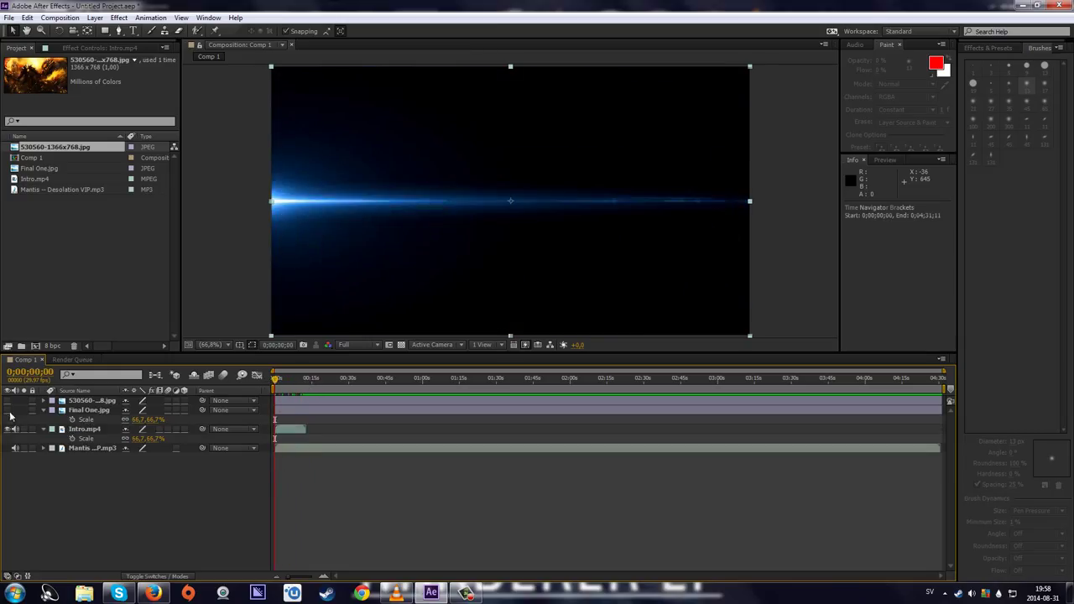
{"action": "left_click", "coordinate": [7, 401]}
- Start the work area at about 0;00;45 and preview the song to find the moment for the image change
{"action": "left_click", "coordinate": [111, 447]}
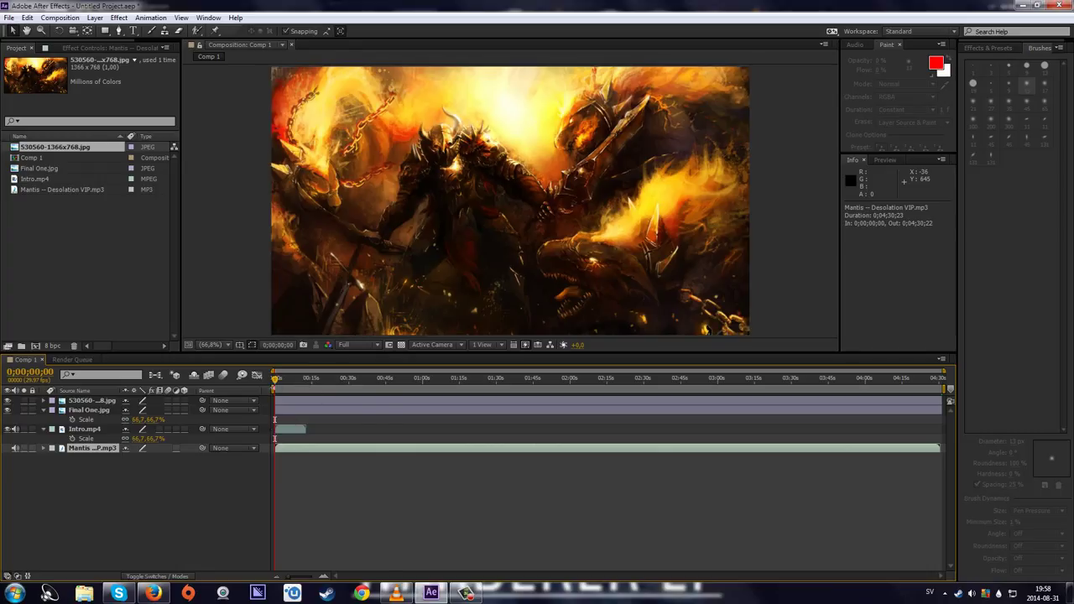
{"action": "left_click_drag", "start_coordinate": [276, 388], "coordinate": [384, 398]}
{"action": "left_click", "coordinate": [411, 381]}
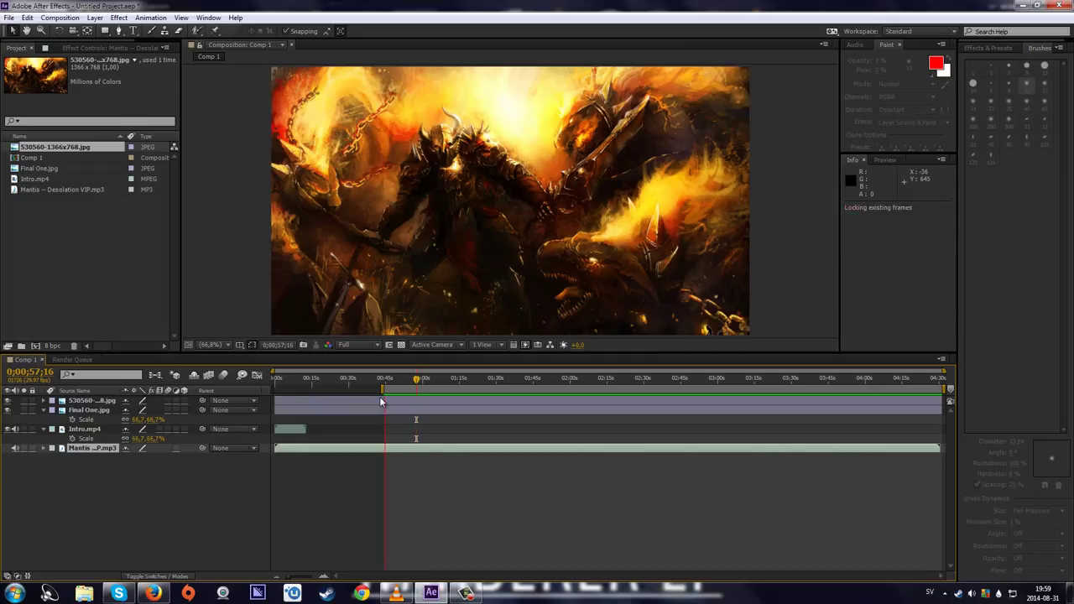
{"action": "key", "text": "space"}
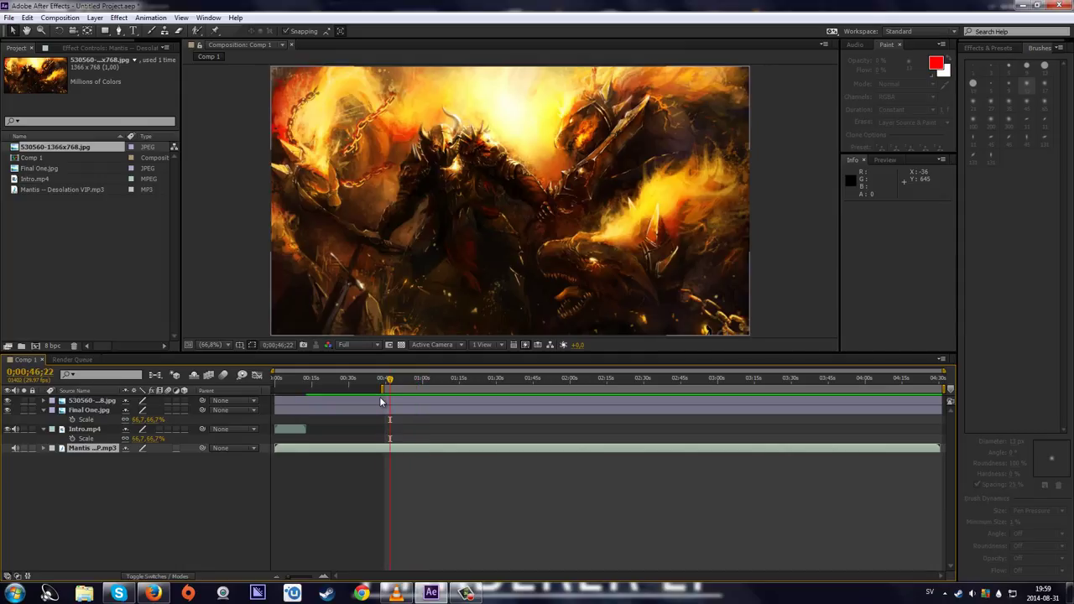
{"action": "key", "text": "space"}
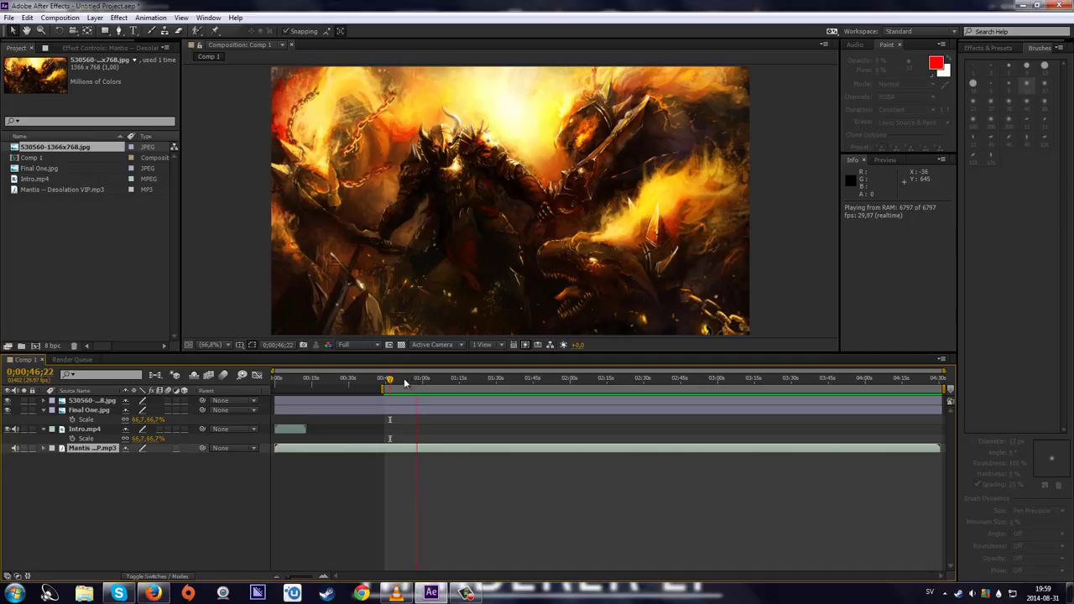
{"action": "key", "text": "space"}
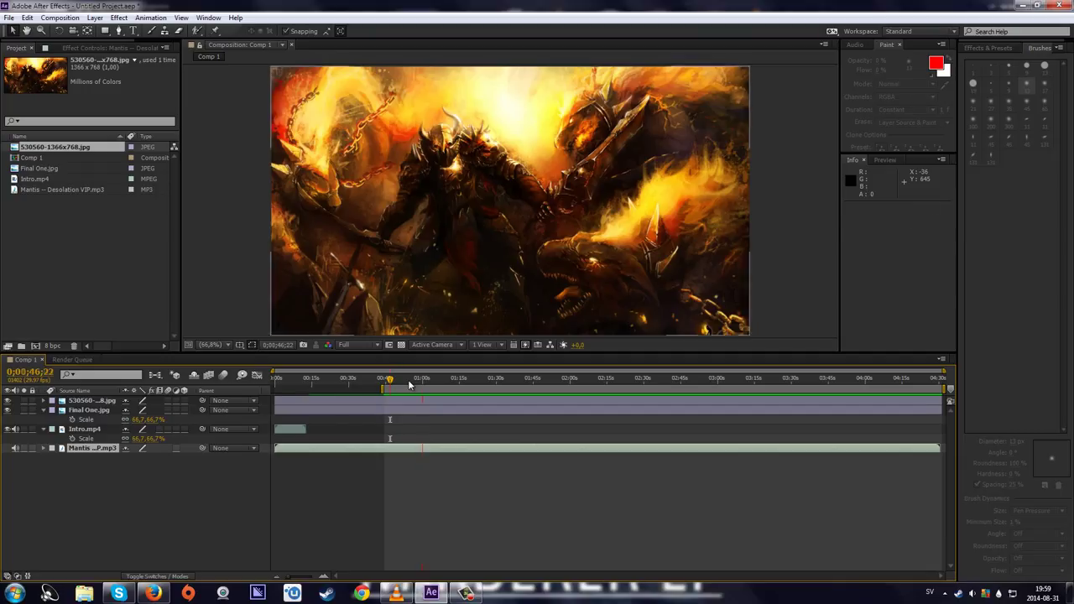
- Move to 0;00;54;21, start the work area at about 0;00;52 and preview the song from there
{"action": "left_click_drag", "start_coordinate": [409, 384], "coordinate": [406, 382]}
{"action": "scroll", "coordinate": [410, 383], "scroll_direction": "up", "scroll_amount": 2}
{"action": "scroll", "coordinate": [406, 382], "scroll_direction": "down", "scroll_amount": 5}
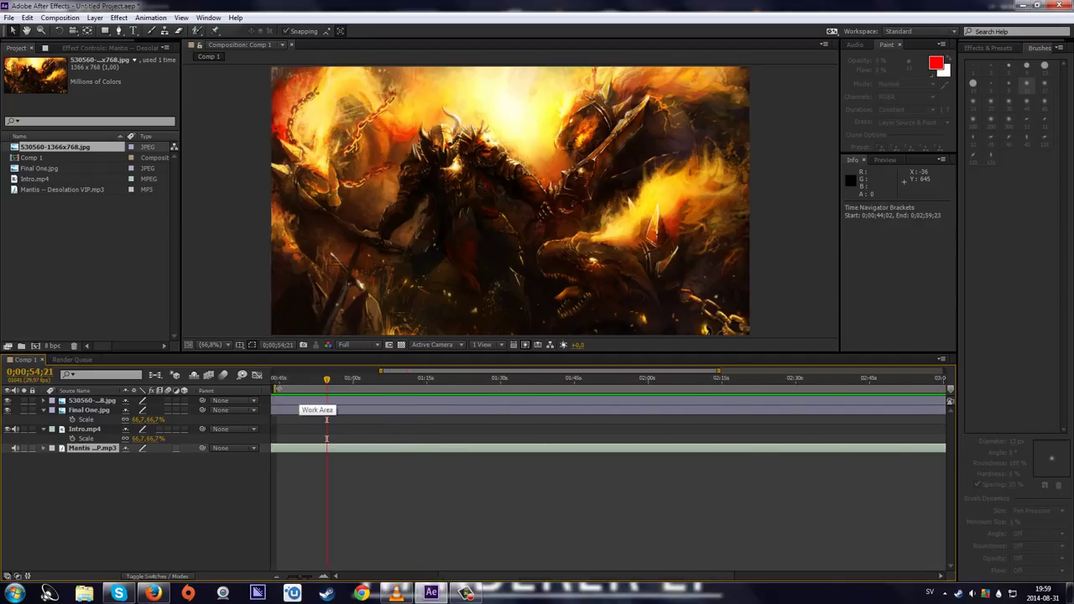
{"action": "left_click_drag", "start_coordinate": [274, 388], "coordinate": [314, 391]}
{"action": "scroll", "coordinate": [312, 397], "scroll_direction": "up", "scroll_amount": 2}
{"action": "key", "text": "KP_0"}
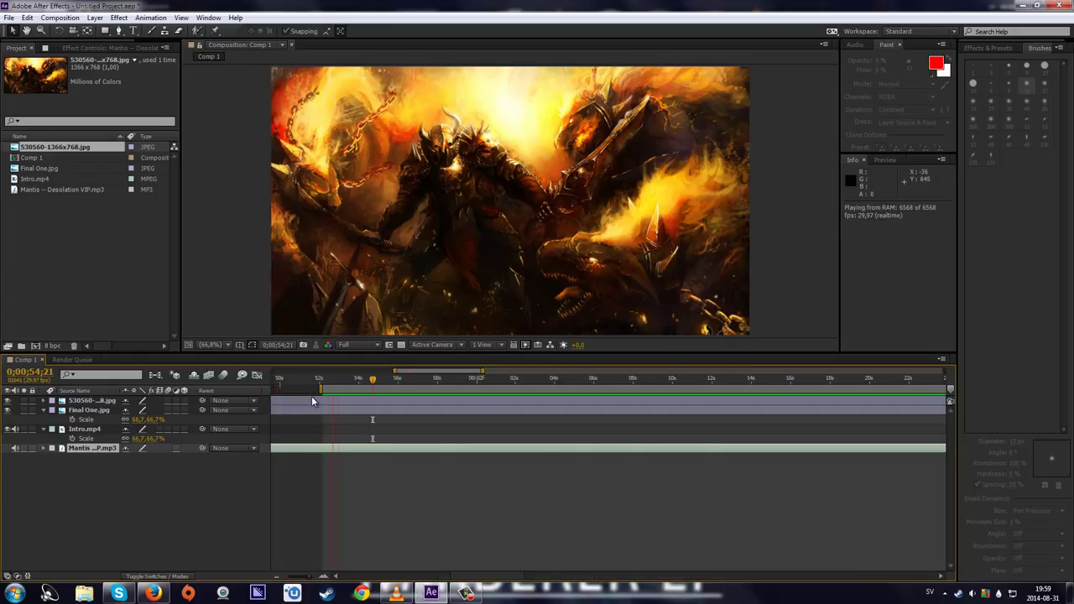
- Move the work area start back to 0;00;51;10 and preview the song from that point
{"action": "scroll", "coordinate": [323, 394], "scroll_direction": "up", "scroll_amount": 3}
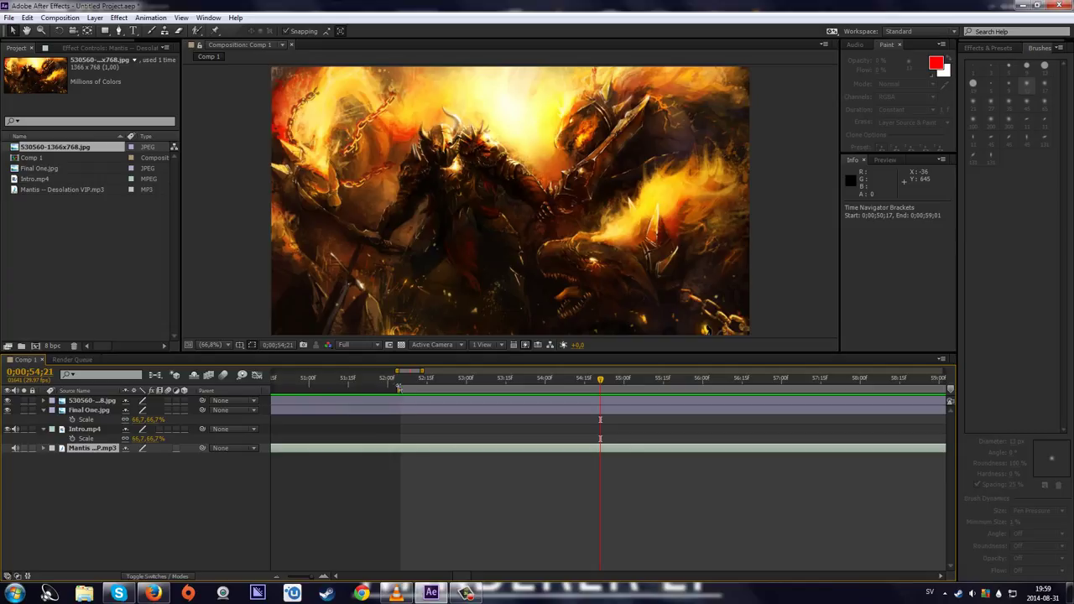
{"action": "left_click_drag", "start_coordinate": [398, 388], "coordinate": [341, 379]}
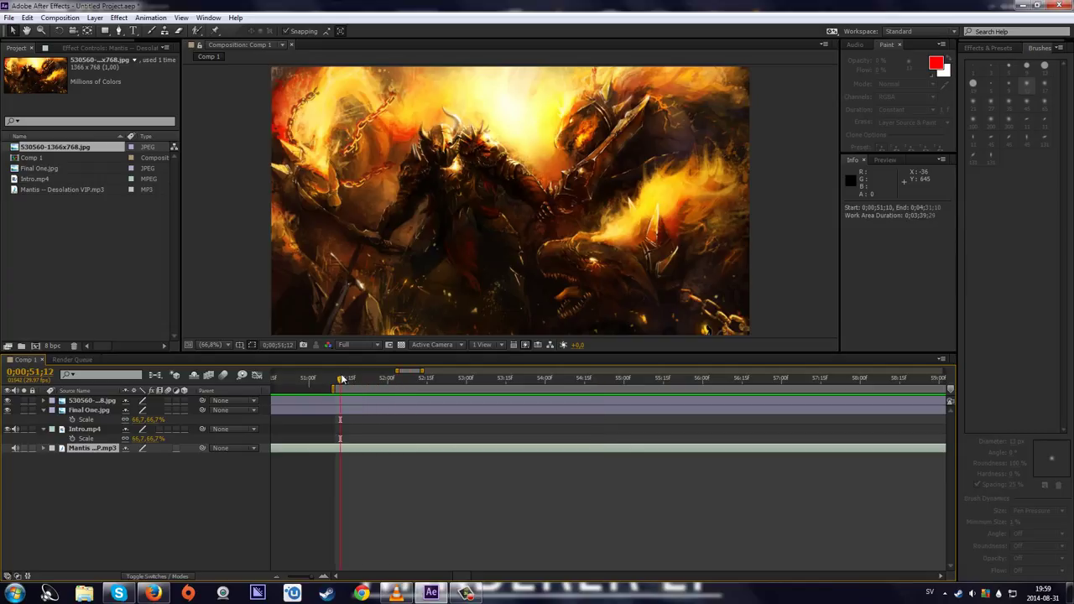
{"action": "key", "text": "KP_0"}
{"action": "key", "text": "space"}
{"action": "key", "text": "KP_0"}
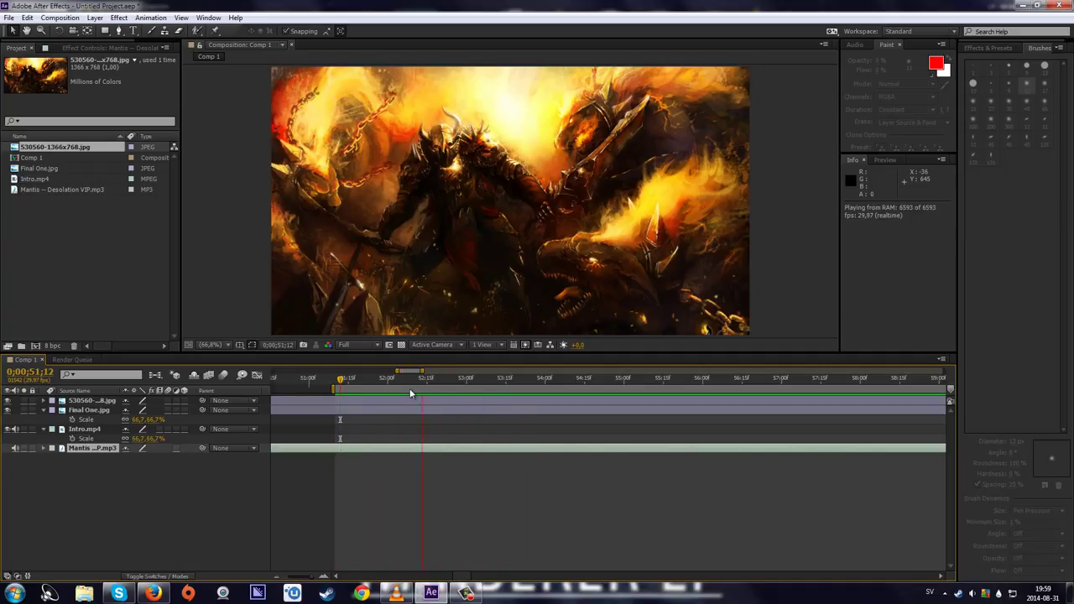
- Preview the song around 0;00;52;19 at frame level and place the current time at 0;00;52;22
{"action": "key", "text": "space"}
{"action": "left_click", "coordinate": [437, 380]}
{"action": "scroll", "coordinate": [438, 397], "scroll_direction": "up", "scroll_amount": 3}
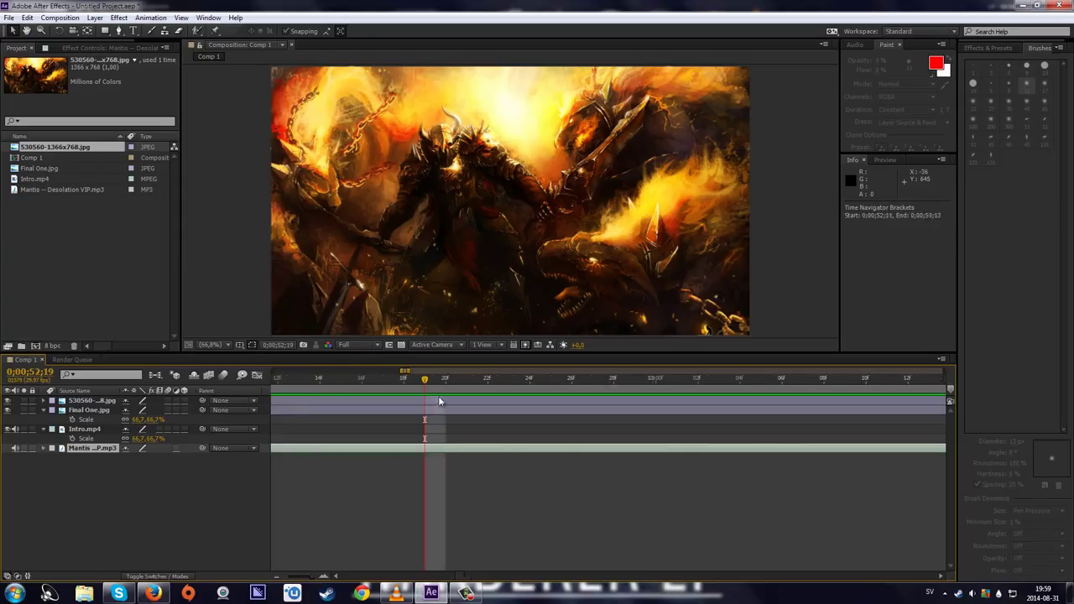
{"action": "key", "text": "KP_0"}
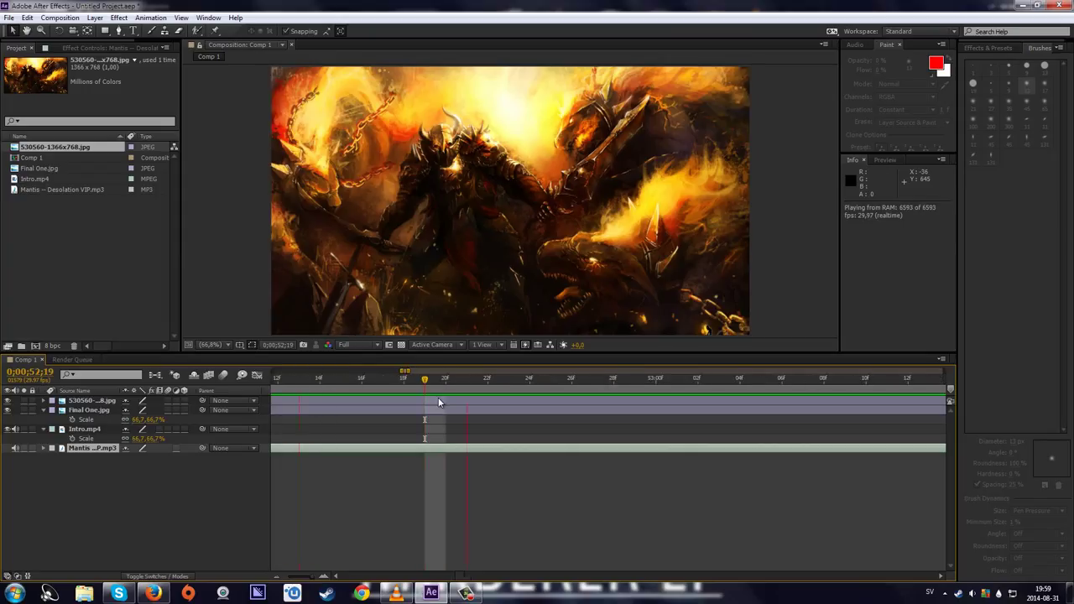
{"action": "left_click", "coordinate": [490, 379]}
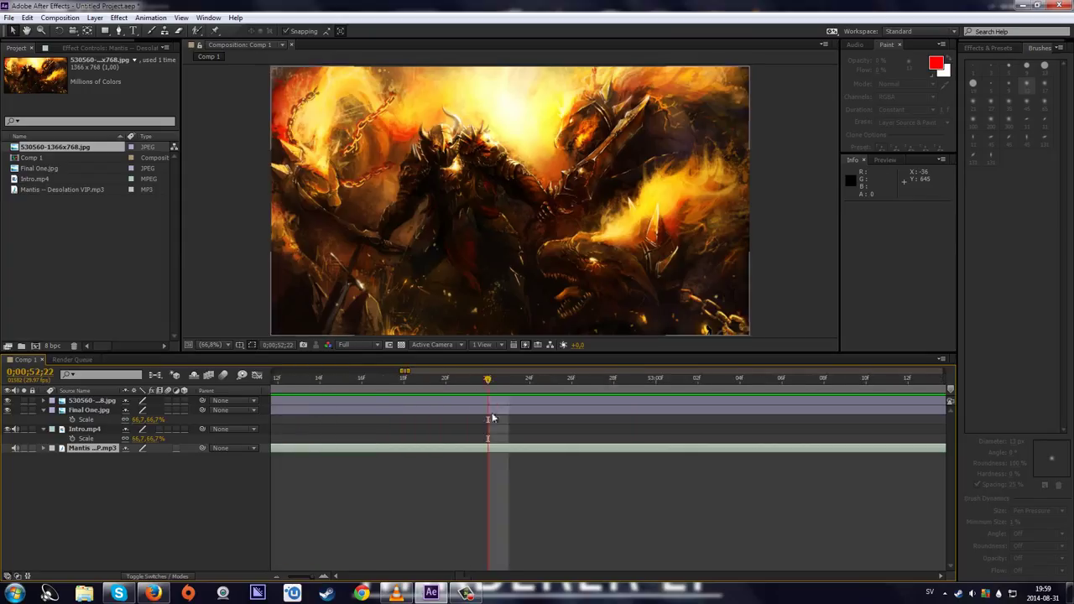
{"action": "key", "text": "minus"}
{"action": "key", "text": "minus"}
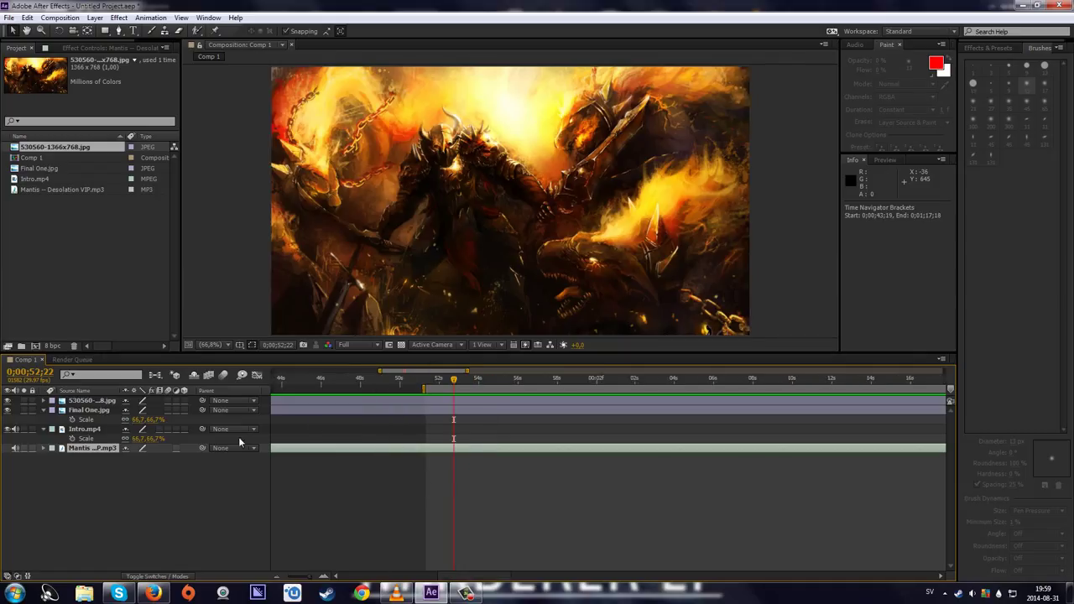
{"action": "left_click", "coordinate": [101, 402]}
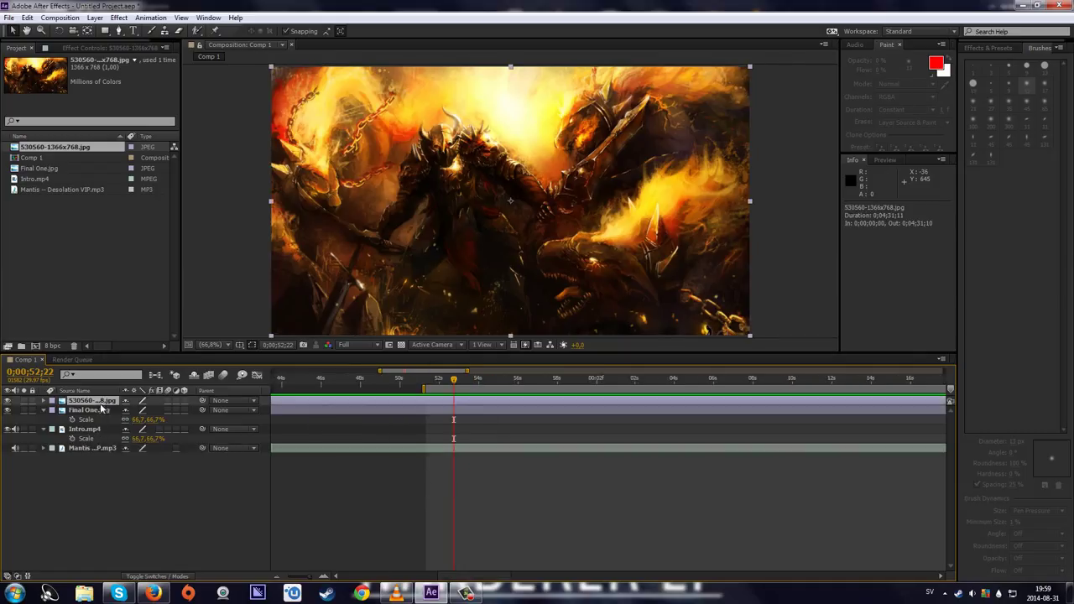
{"action": "key", "text": "t"}
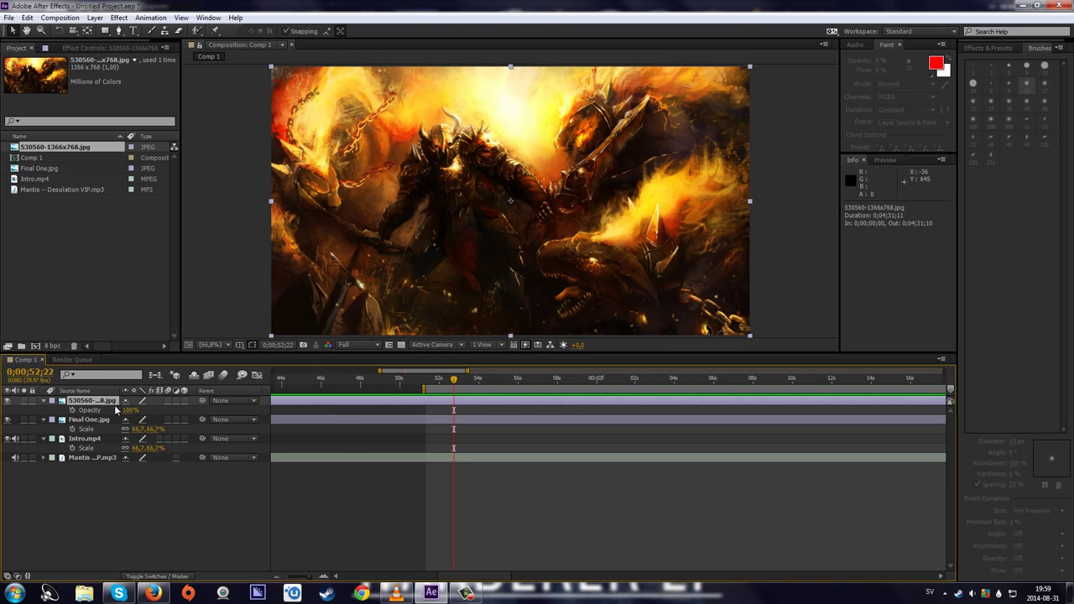
{"action": "left_click_drag", "start_coordinate": [131, 410], "coordinate": [493, 401]}
{"action": "scroll", "coordinate": [445, 412], "scroll_direction": "up", "scroll_amount": 4}
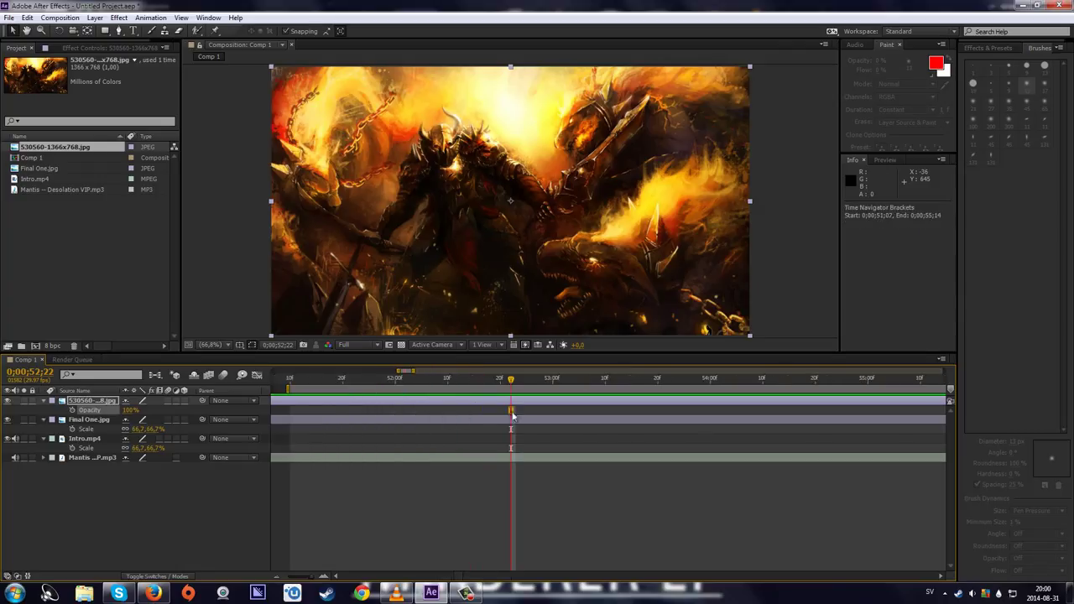
{"action": "left_click", "coordinate": [73, 411]}
{"action": "left_click_drag", "start_coordinate": [510, 381], "coordinate": [500, 380]}
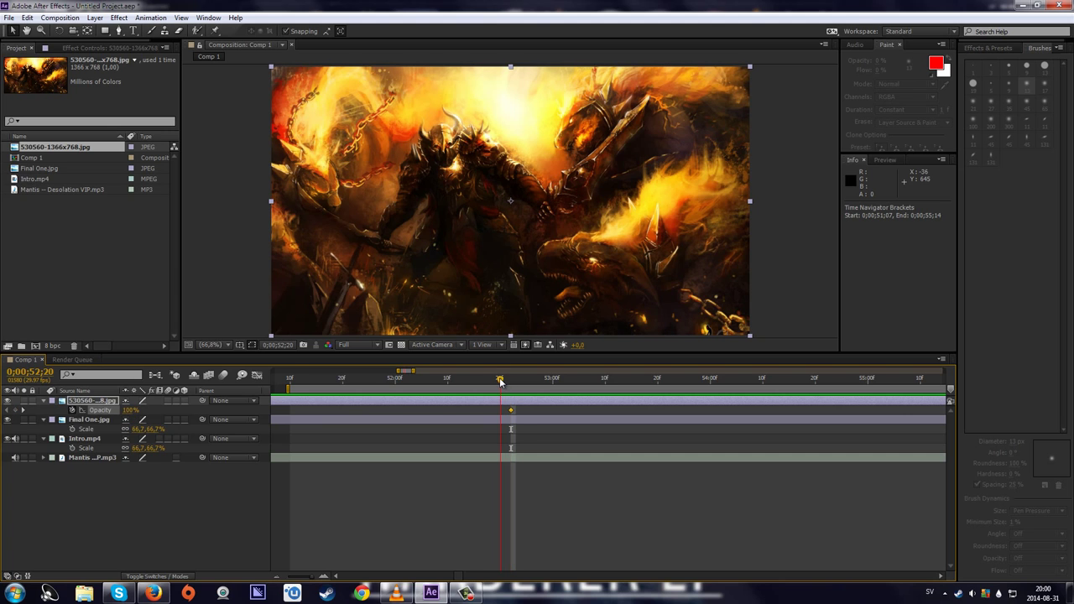
{"action": "left_click_drag", "start_coordinate": [132, 412], "coordinate": [55, 446]}
{"action": "key", "text": "space"}
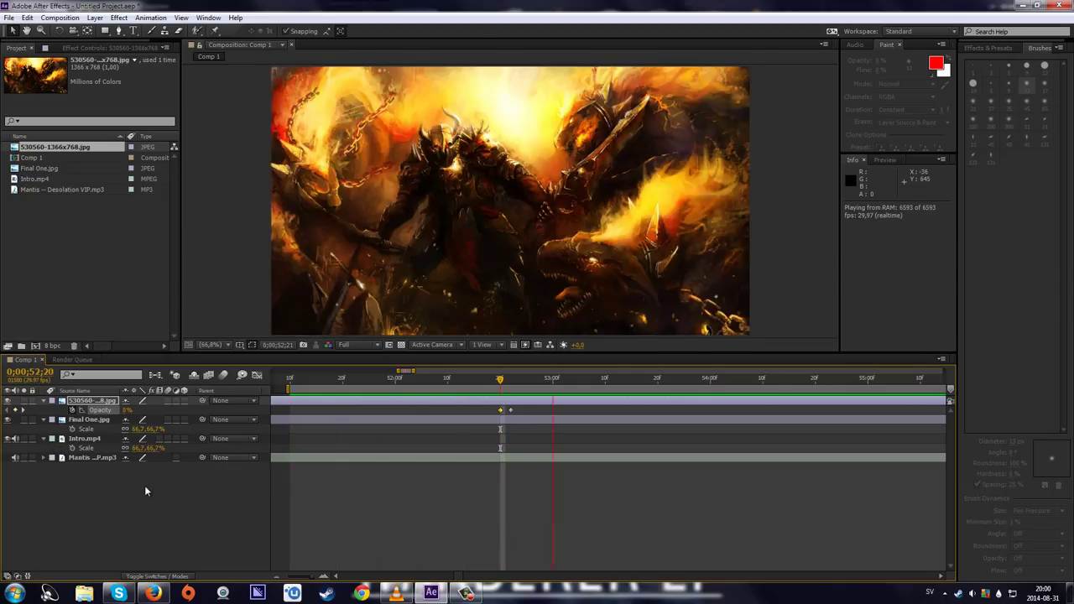
{"action": "key", "text": "space"}
- Move the image's 0% opacity keyframe to about 0;00;52;27 and the 100% keyframe to about 0;00;53;00, previewing the timing
{"action": "left_click_drag", "start_coordinate": [512, 410], "coordinate": [545, 413]}
{"action": "key", "text": "space"}
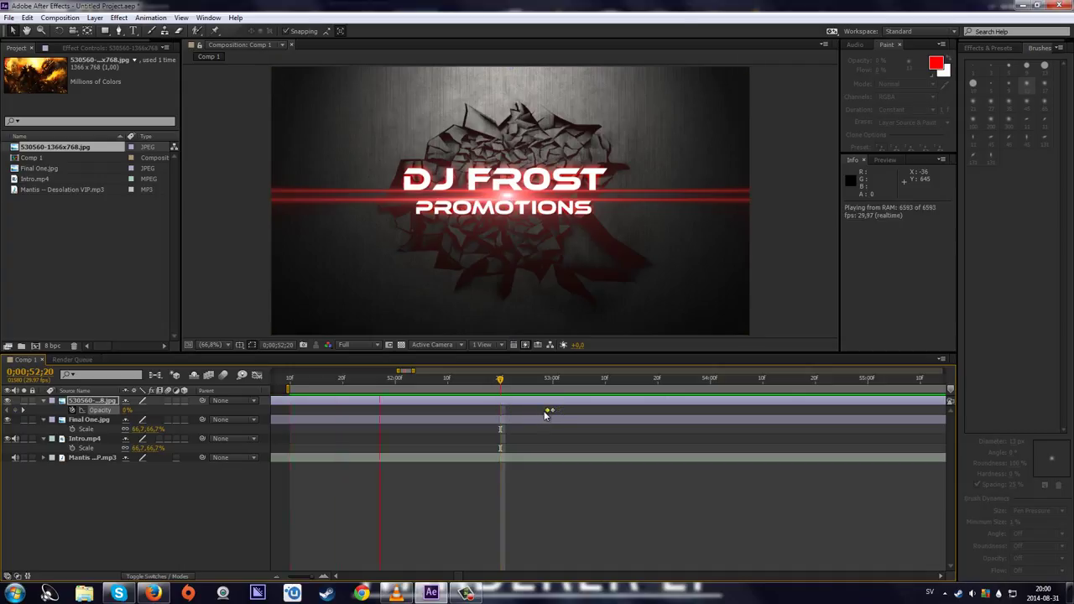
{"action": "key", "text": "space"}
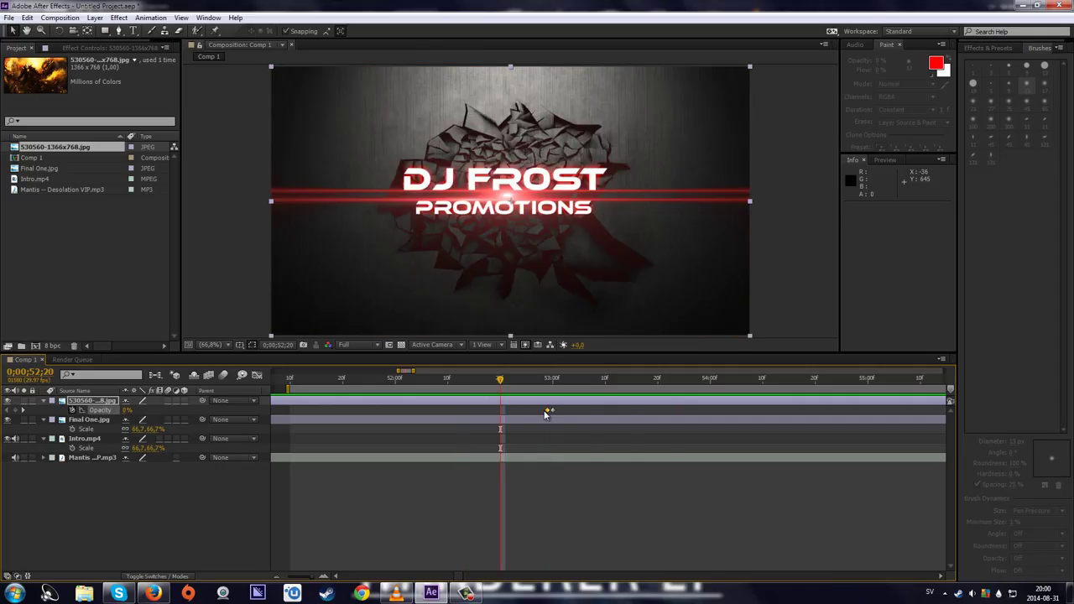
{"action": "left_click", "coordinate": [545, 411]}
{"action": "left_click_drag", "start_coordinate": [545, 413], "coordinate": [537, 413]}
{"action": "key", "text": "space"}
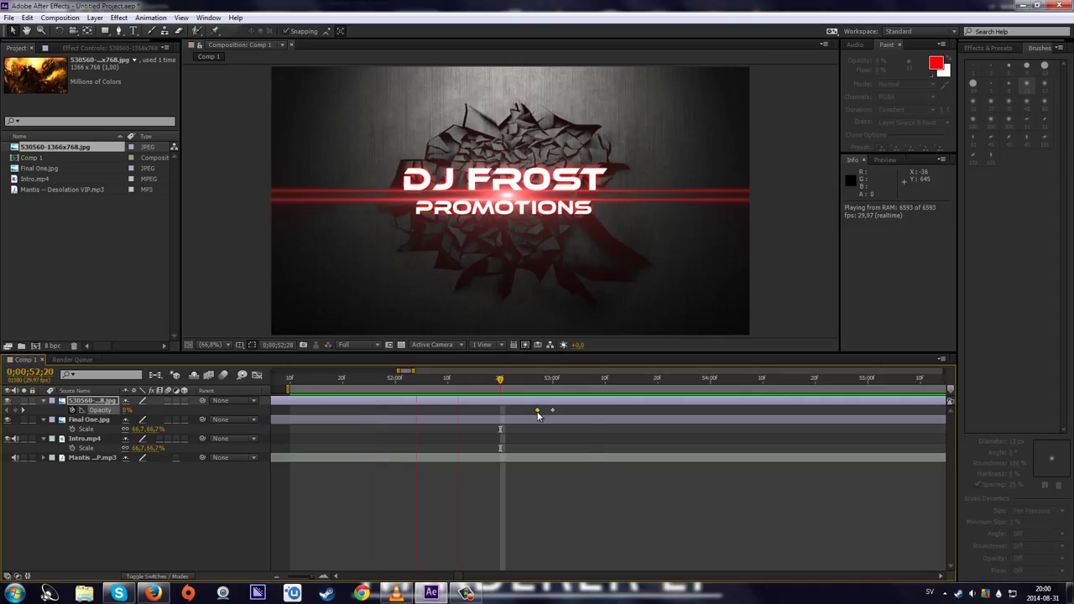
{"action": "key", "text": "space"}
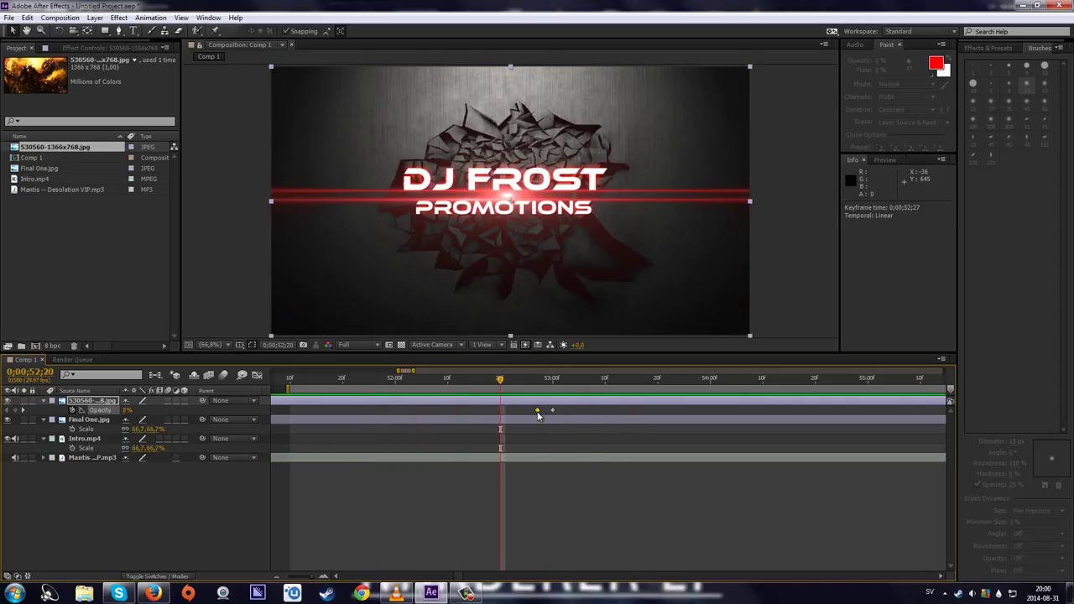
{"action": "key", "text": "space"}
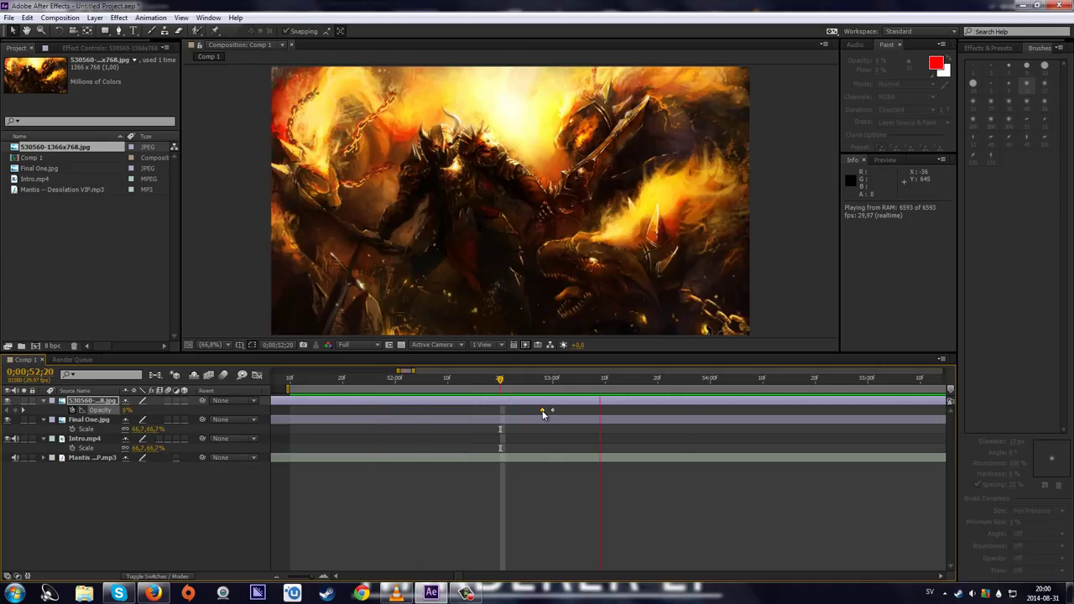
{"action": "key", "text": "space"}
- Set the preview work area to begin at the composition start with a duration of 0;00;11;23, covering the intro
{"action": "key", "text": "semicolon"}
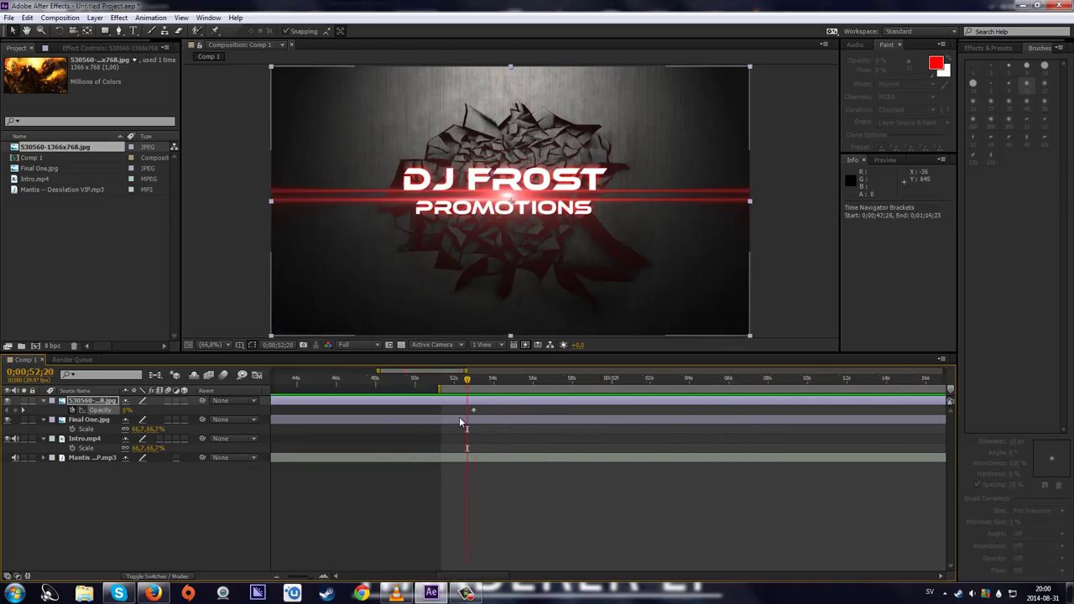
{"action": "key", "text": "semicolon"}
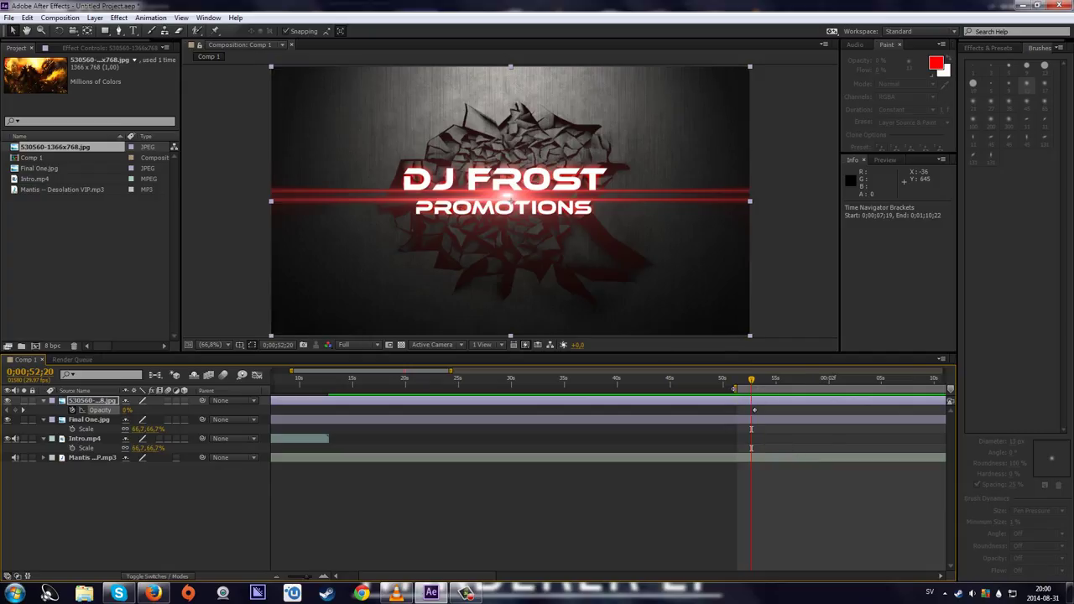
{"action": "left_click_drag", "start_coordinate": [734, 388], "coordinate": [189, 405]}
{"action": "scroll", "coordinate": [306, 406], "scroll_direction": "down", "scroll_amount": 4}
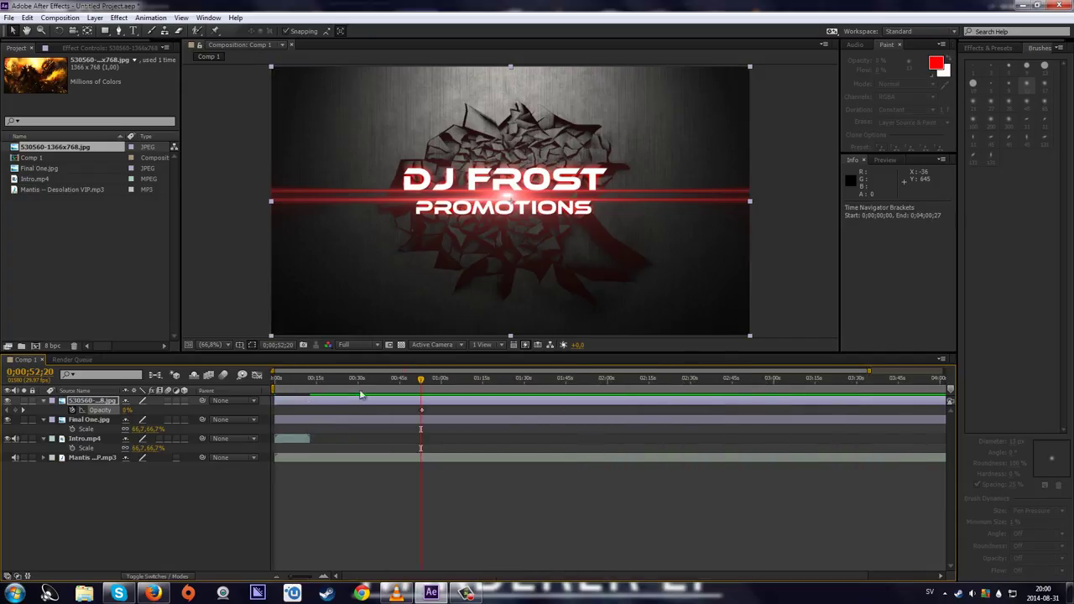
{"action": "scroll", "coordinate": [360, 394], "scroll_direction": "down", "scroll_amount": 1}
{"action": "left_click_drag", "start_coordinate": [943, 392], "coordinate": [307, 388]}
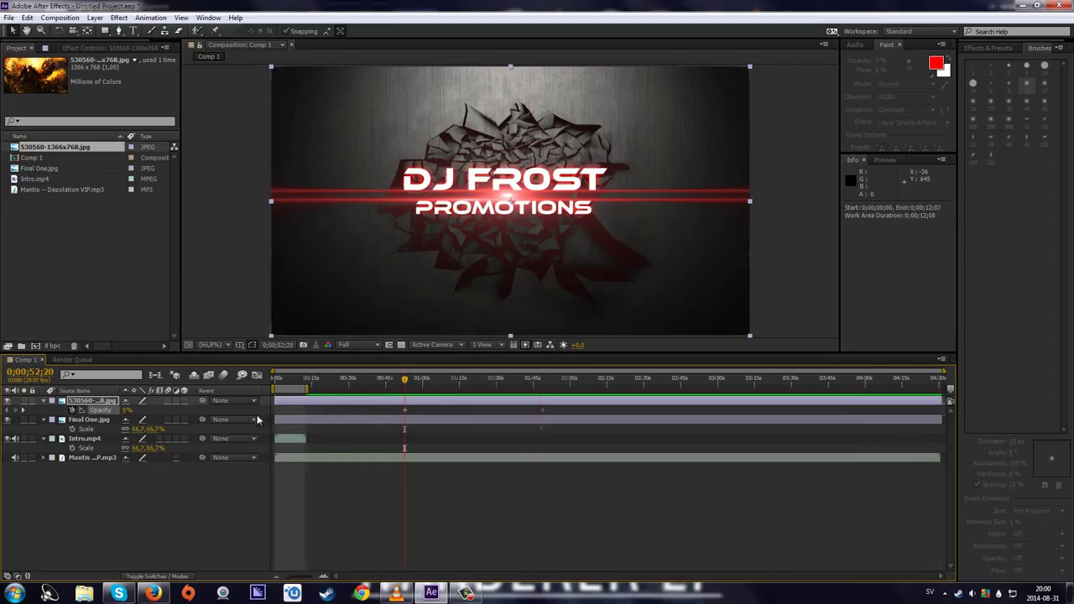
{"action": "scroll", "coordinate": [276, 419], "scroll_direction": "up", "scroll_amount": 4}
{"action": "left_click", "coordinate": [102, 439]}
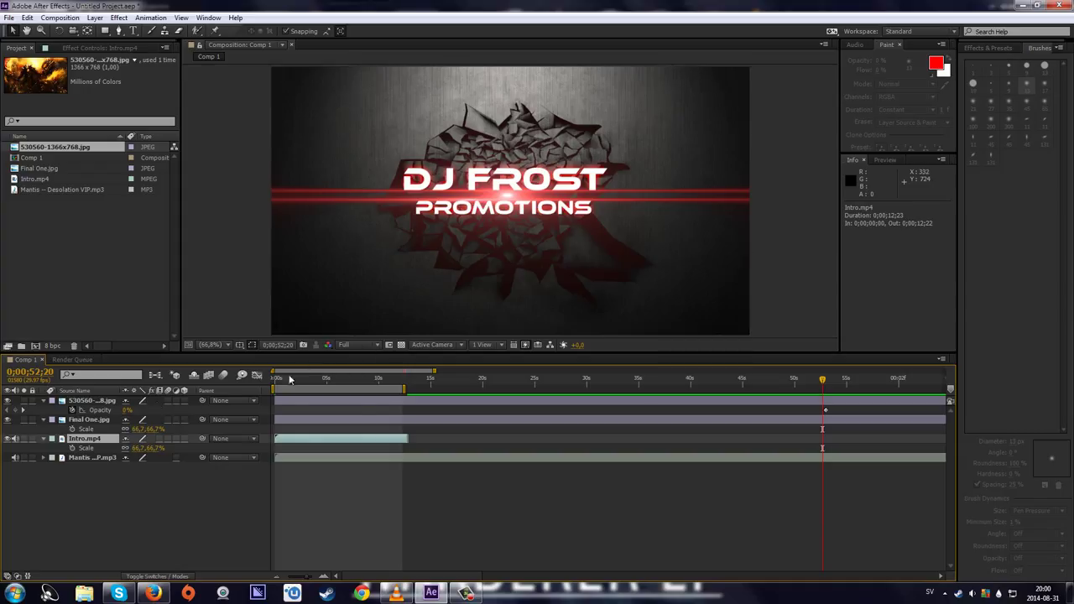
{"action": "left_click", "coordinate": [7, 420]}
{"action": "left_click_drag", "start_coordinate": [404, 389], "coordinate": [398, 389]}
{"action": "left_click", "coordinate": [6, 419]}
- Set the Final One.jpg layer's opacity to 0% and preview the intro from 0;00;00;00
{"action": "left_click", "coordinate": [101, 419]}
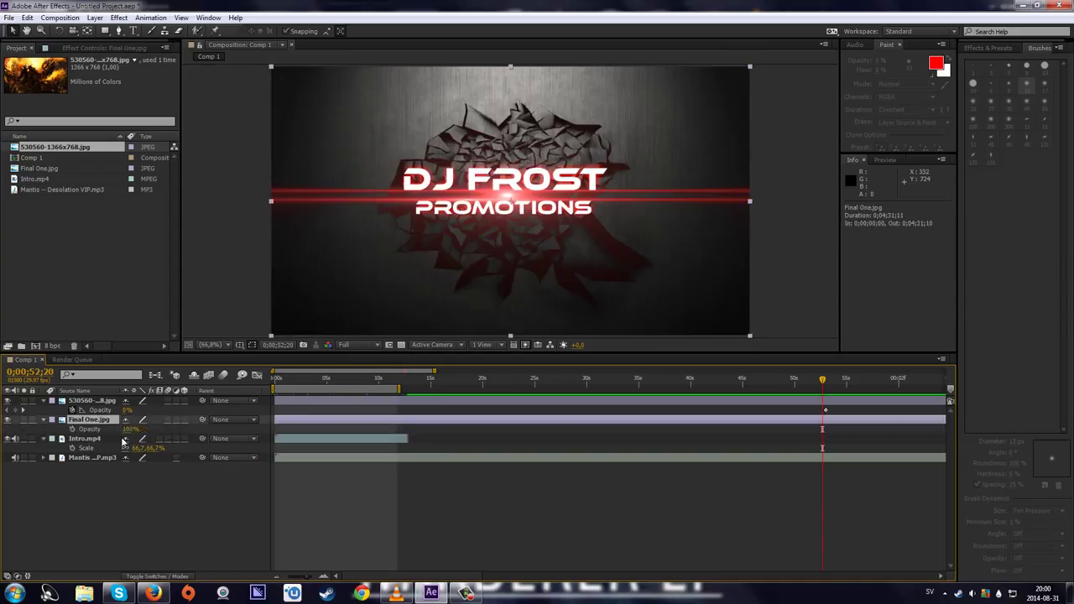
{"action": "key", "text": "s"}
{"action": "left_click", "coordinate": [96, 441]}
{"action": "left_click", "coordinate": [90, 420]}
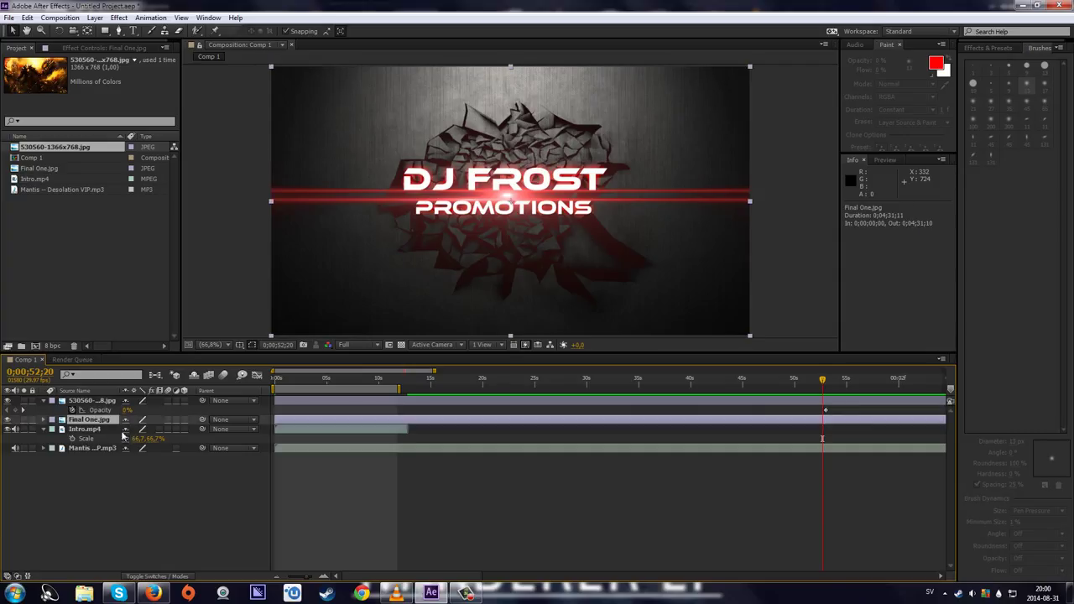
{"action": "key", "text": "t"}
{"action": "left_click_drag", "start_coordinate": [130, 429], "coordinate": [2, 447]}
{"action": "left_click", "coordinate": [225, 444]}
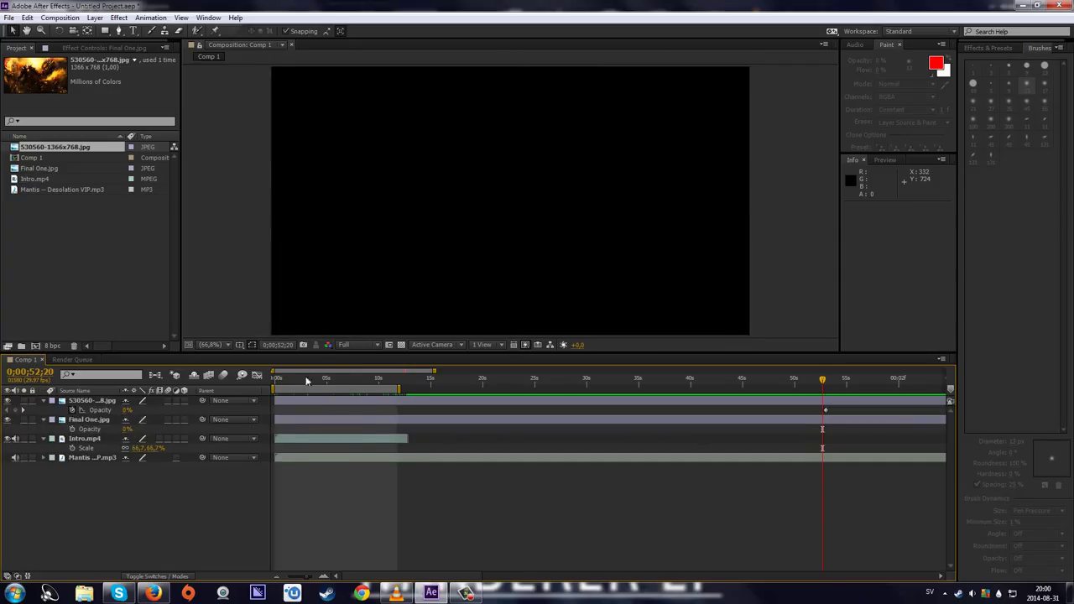
{"action": "mouse_move", "coordinate": [287, 383]}
{"action": "left_mouse_down"}
{"action": "mouse_move", "coordinate": [368, 382]}
{"action": "mouse_move", "coordinate": [254, 379]}
{"action": "left_mouse_up"}
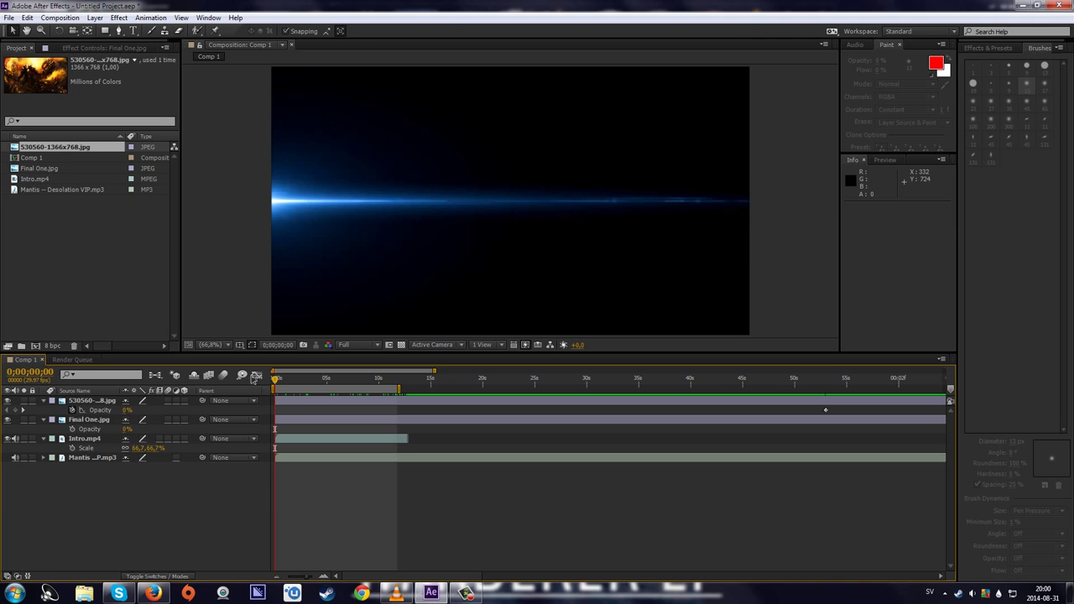
{"action": "key", "text": "KP_0"}
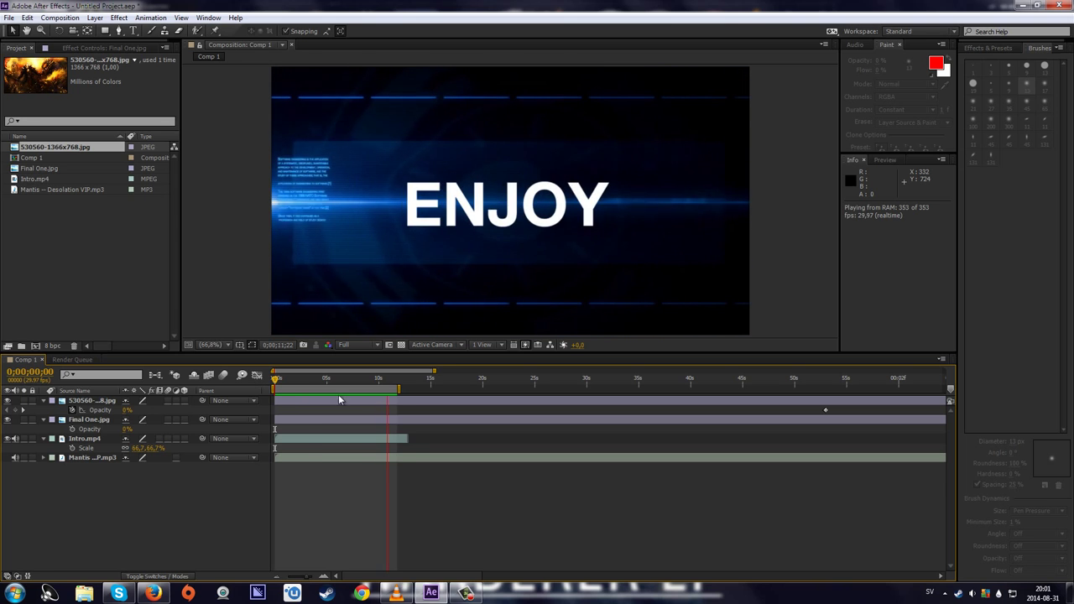
- Limit the work area to 0;00;08;01 through 0;00;13;08 and preview the end of the intro
{"action": "left_click_drag", "start_coordinate": [342, 385], "coordinate": [370, 385]}
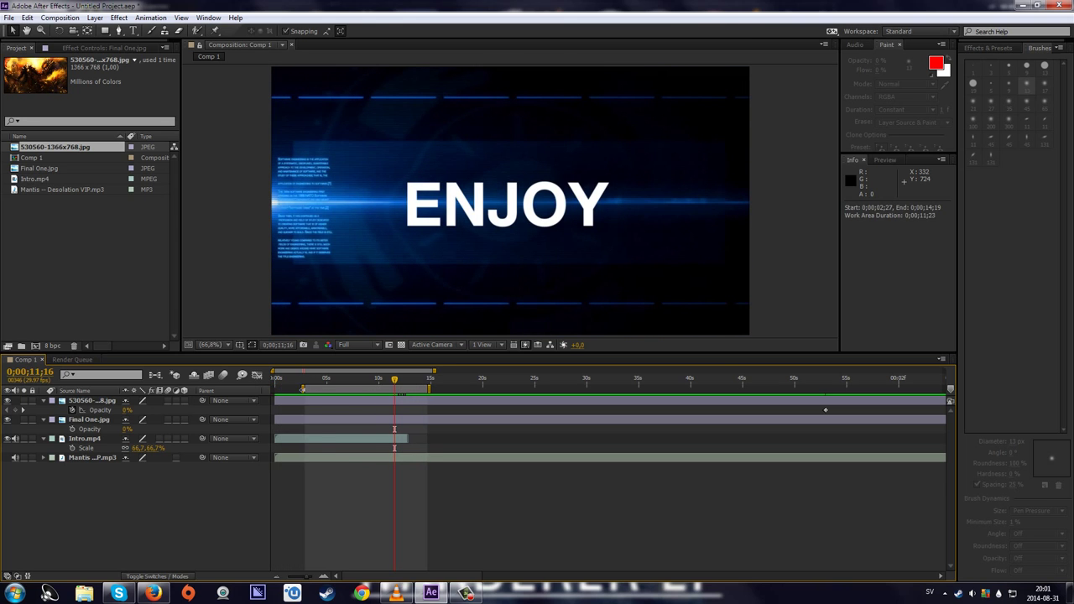
{"action": "left_click_drag", "start_coordinate": [303, 389], "coordinate": [358, 388]}
{"action": "left_click_drag", "start_coordinate": [429, 390], "coordinate": [413, 390]}
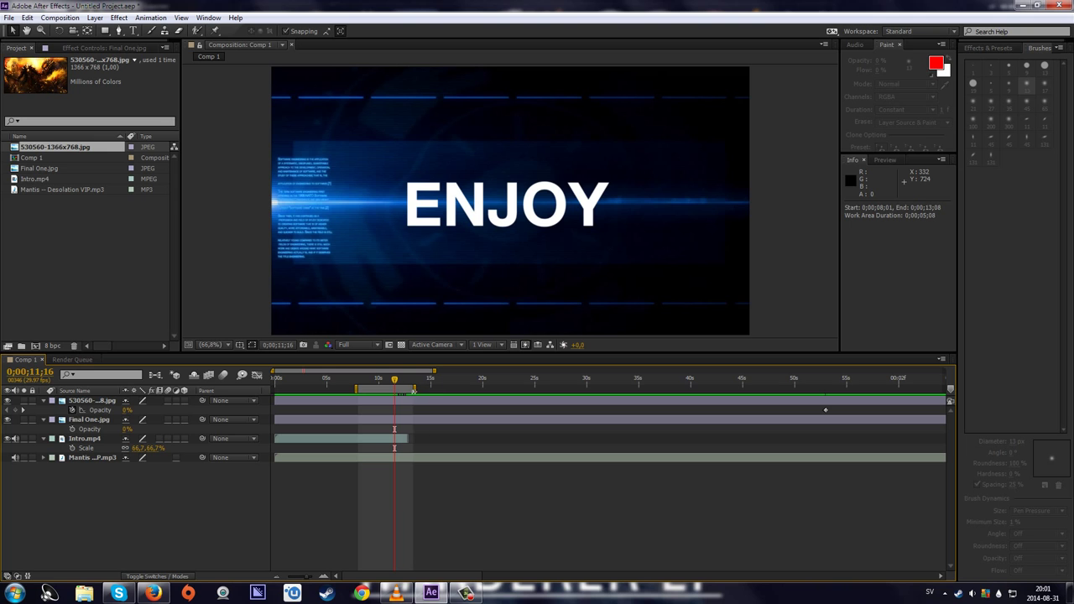
{"action": "key", "text": "KP_0"}
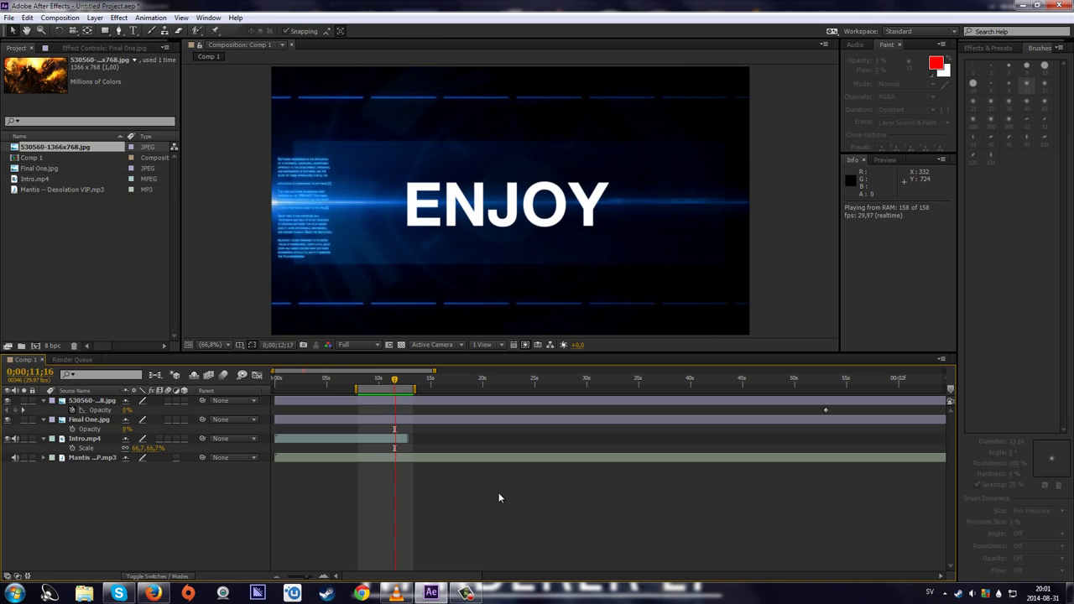
{"action": "key", "text": "space"}
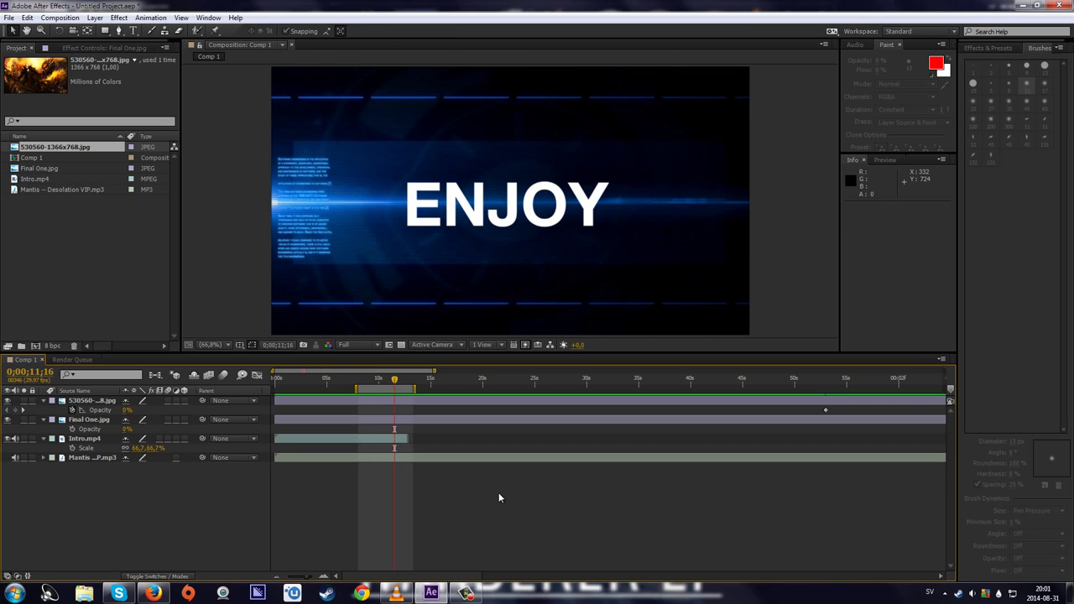
{"action": "key", "text": "space"}
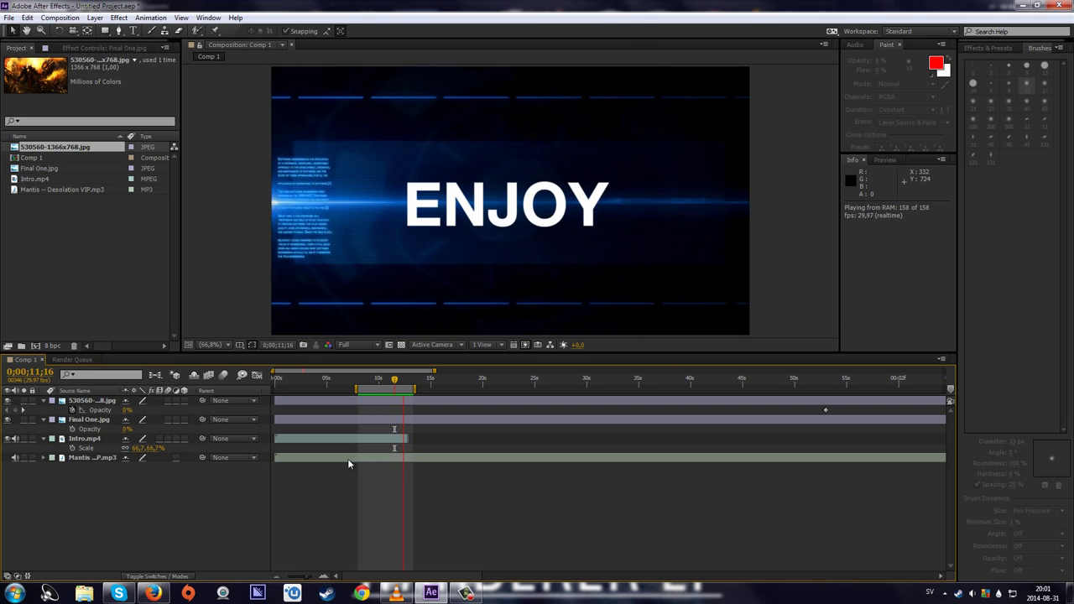
{"action": "key", "text": "space"}
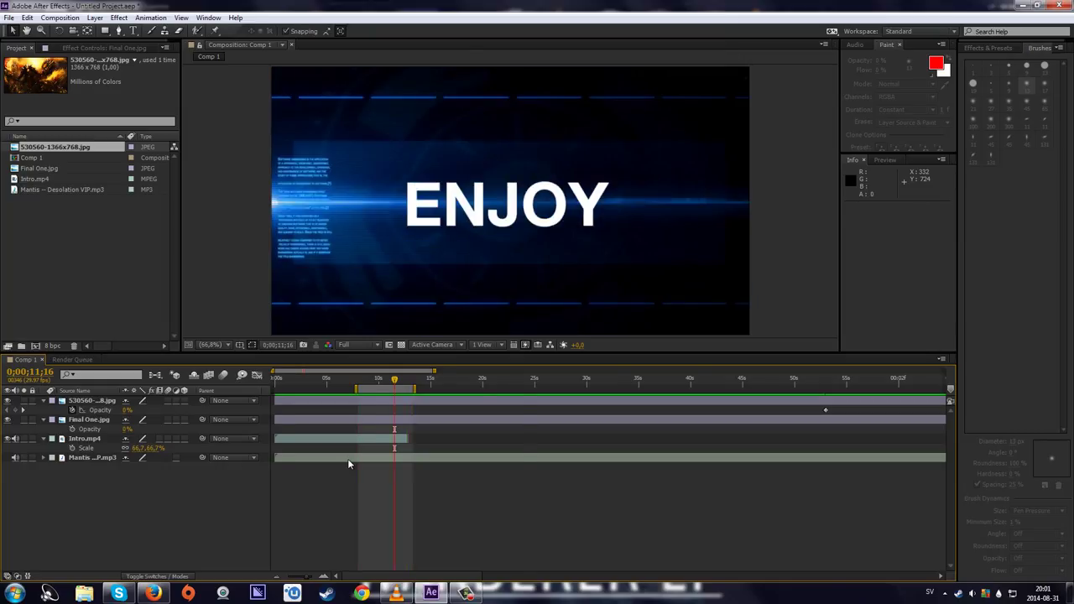
- Add a 100% opacity keyframe to the Intro.mp4 layer at about 0;00;11;09
{"action": "scroll", "coordinate": [348, 458], "scroll_direction": "up", "scroll_amount": 2}
{"action": "left_click", "coordinate": [467, 383]}
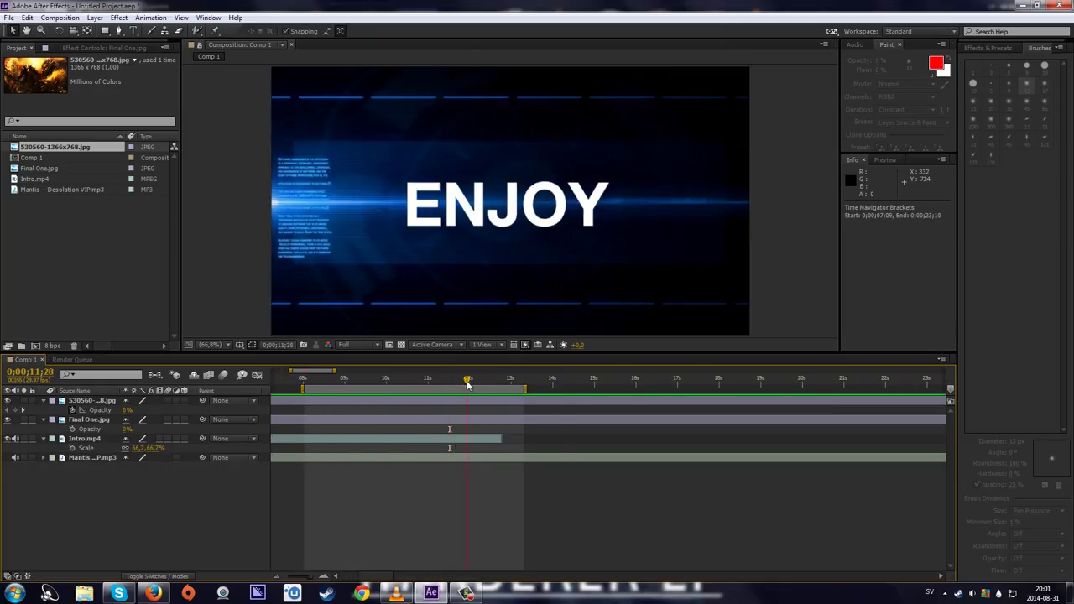
{"action": "left_click_drag", "start_coordinate": [467, 384], "coordinate": [470, 382]}
{"action": "left_click", "coordinate": [100, 439]}
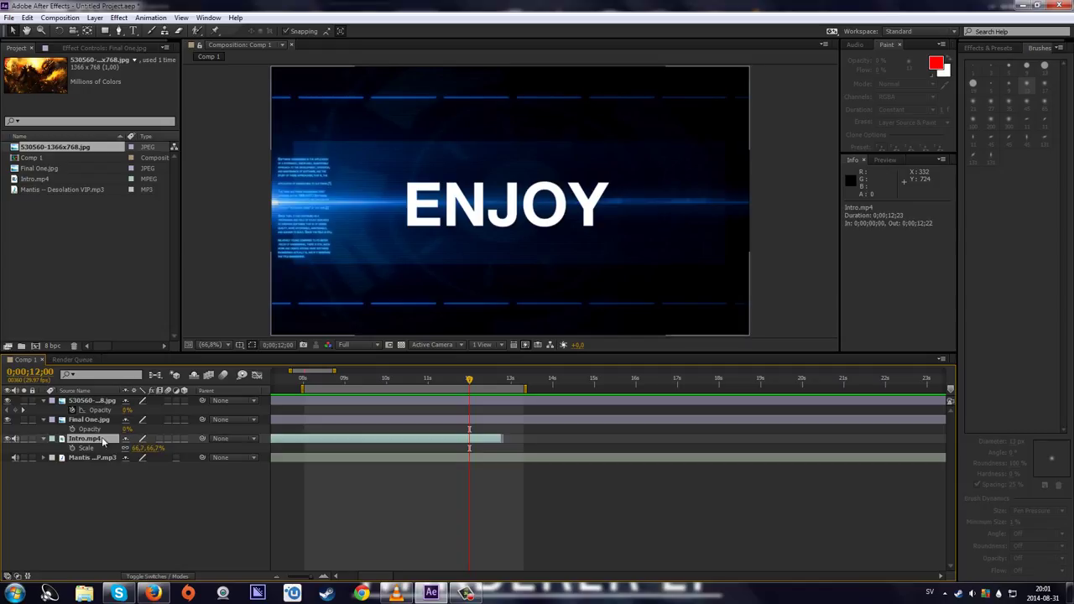
{"action": "key", "text": "t"}
{"action": "left_click_drag", "start_coordinate": [472, 382], "coordinate": [501, 380]}
{"action": "left_click", "coordinate": [72, 448]}
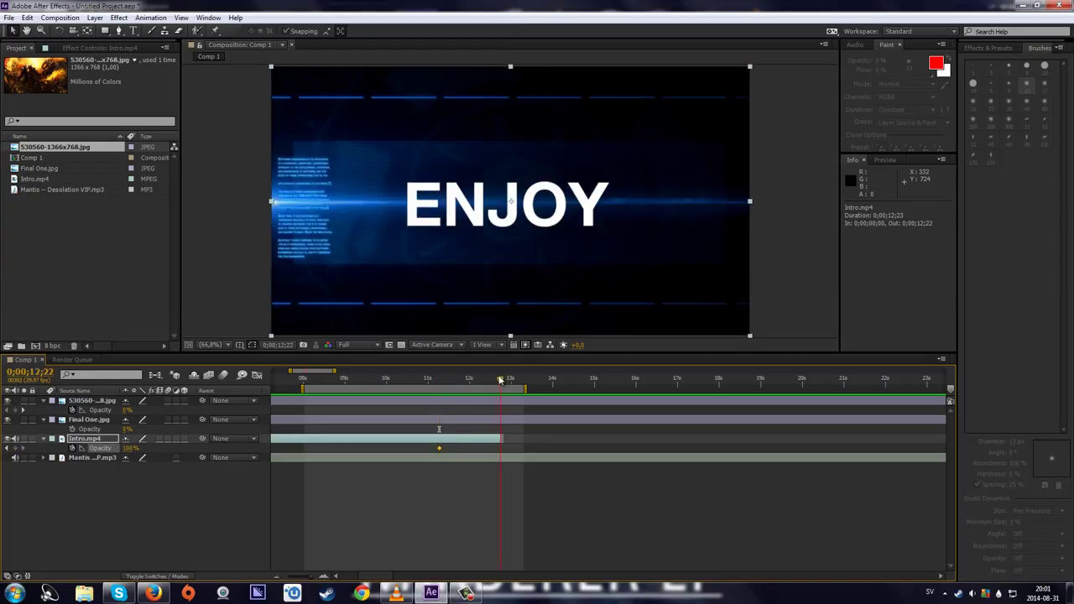
- Set Intro.mp4's opacity to 0% at 0;00;12;22 and move its 100% keyframe to 0;00;12;09, previewing the fade-out
{"action": "left_click_drag", "start_coordinate": [135, 448], "coordinate": [35, 482]}
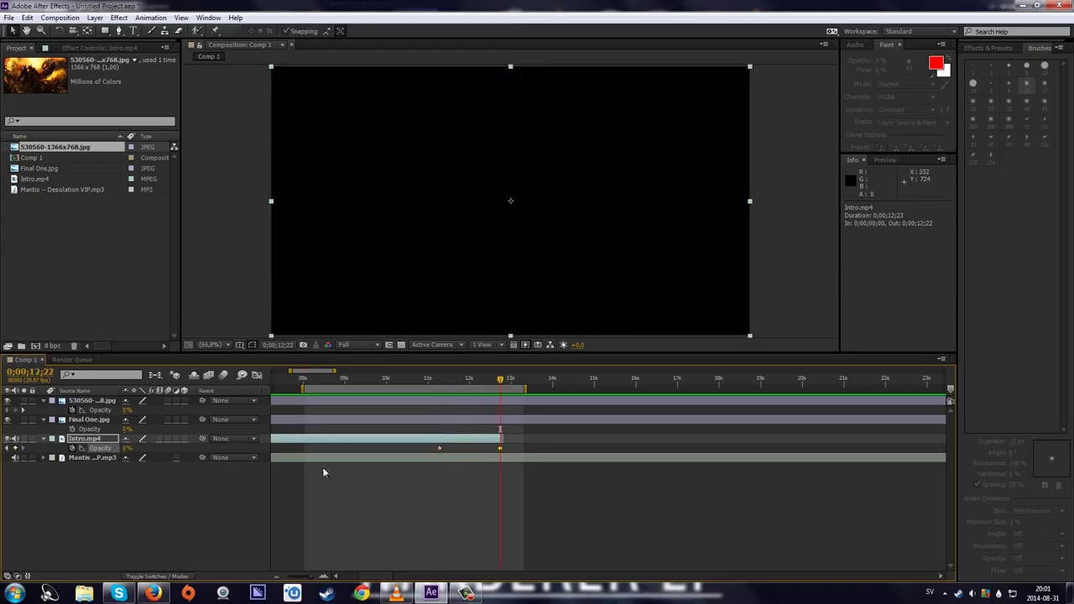
{"action": "left_click_drag", "start_coordinate": [438, 449], "coordinate": [452, 449]}
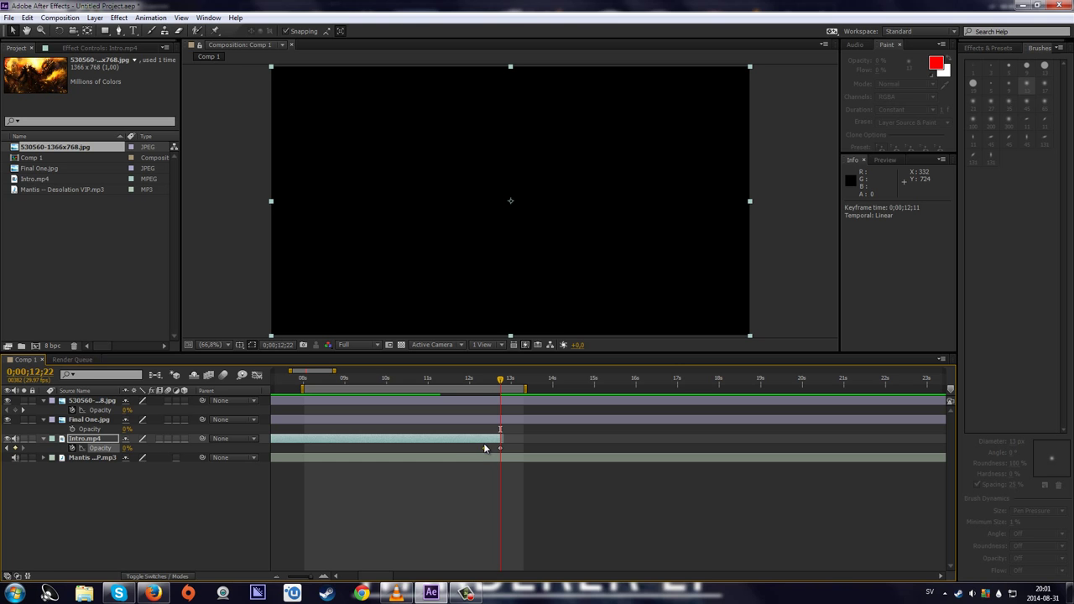
{"action": "key", "text": "KP_0"}
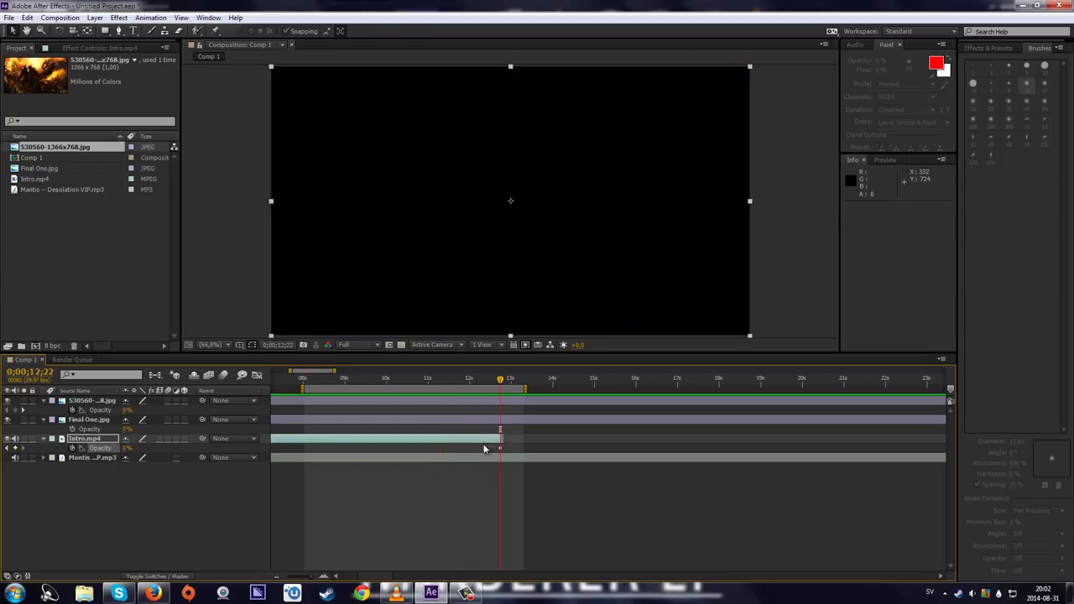
{"action": "left_click", "coordinate": [485, 449]}
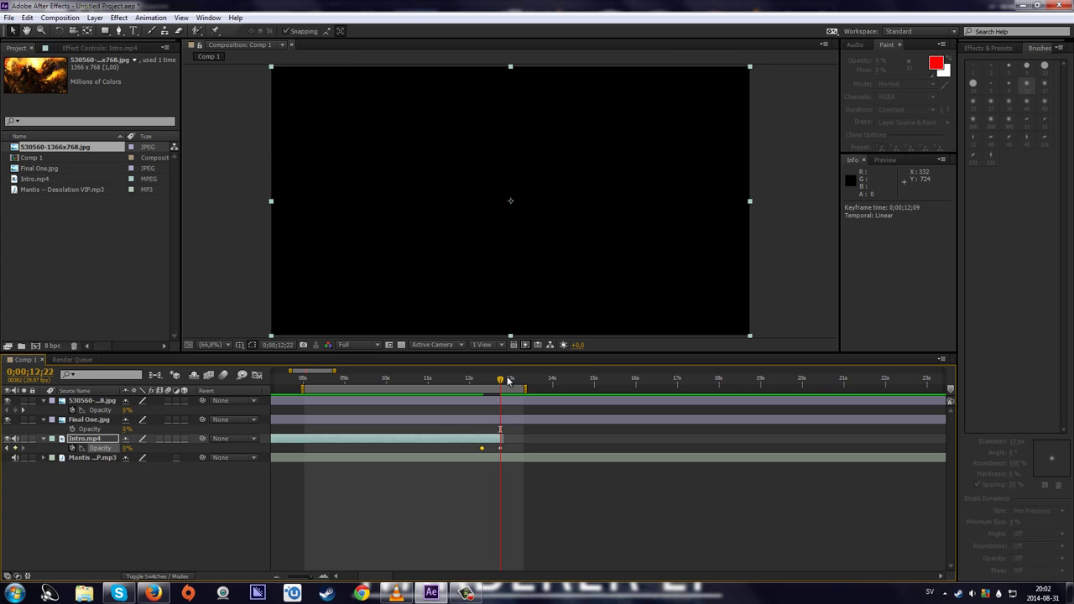
- Set the work area to 0;00;12;05 through 0;00;14;13 and preview the intro's fade-out
{"action": "left_click_drag", "start_coordinate": [508, 379], "coordinate": [514, 379]}
{"action": "key", "text": "KP_0"}
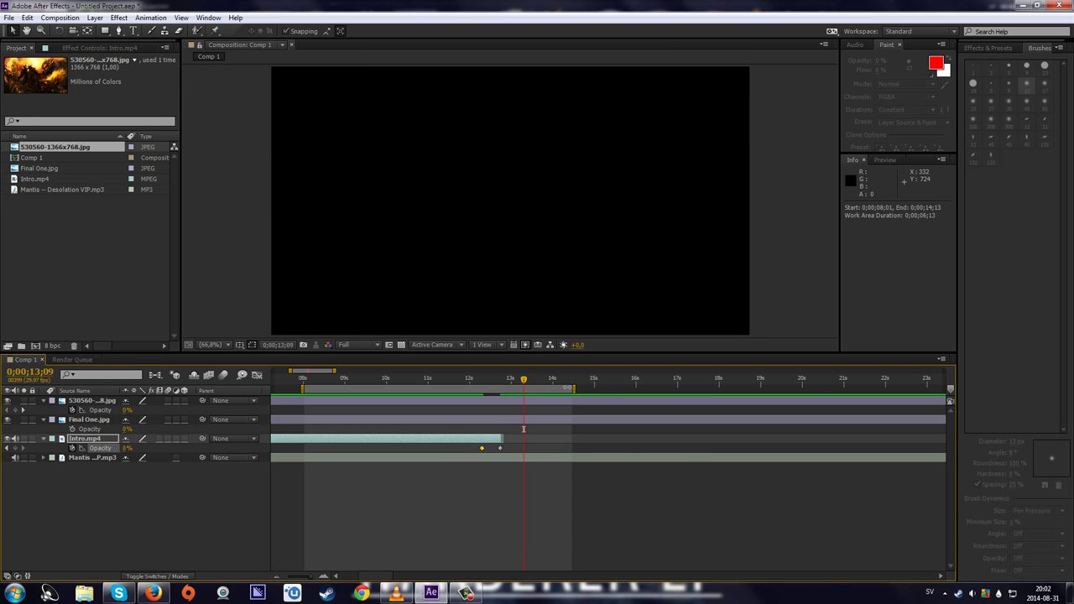
{"action": "left_click_drag", "start_coordinate": [303, 387], "coordinate": [475, 387]}
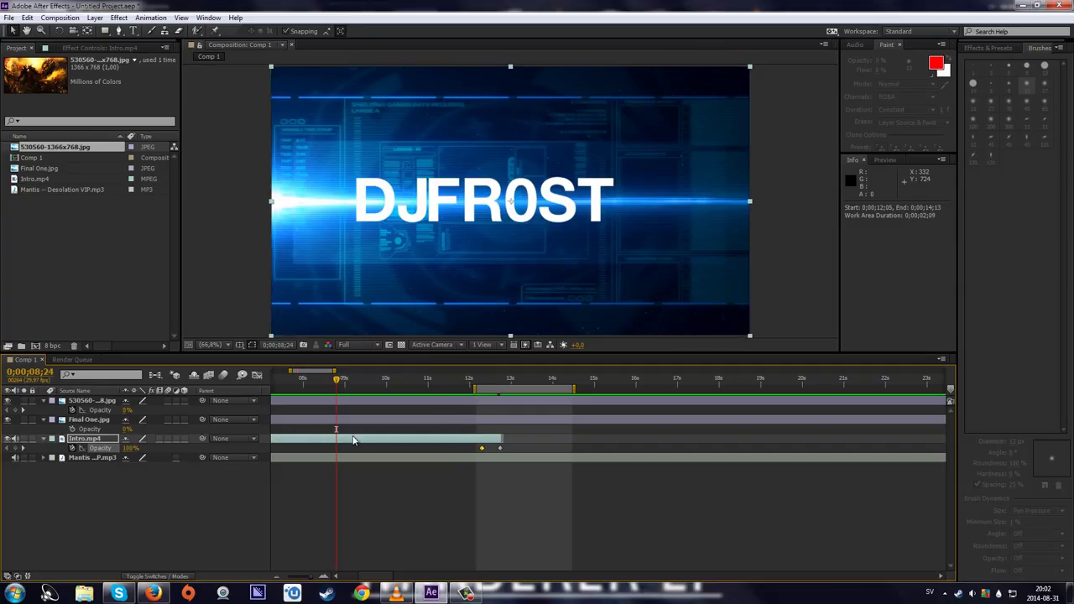
{"action": "key", "text": "KP_0"}
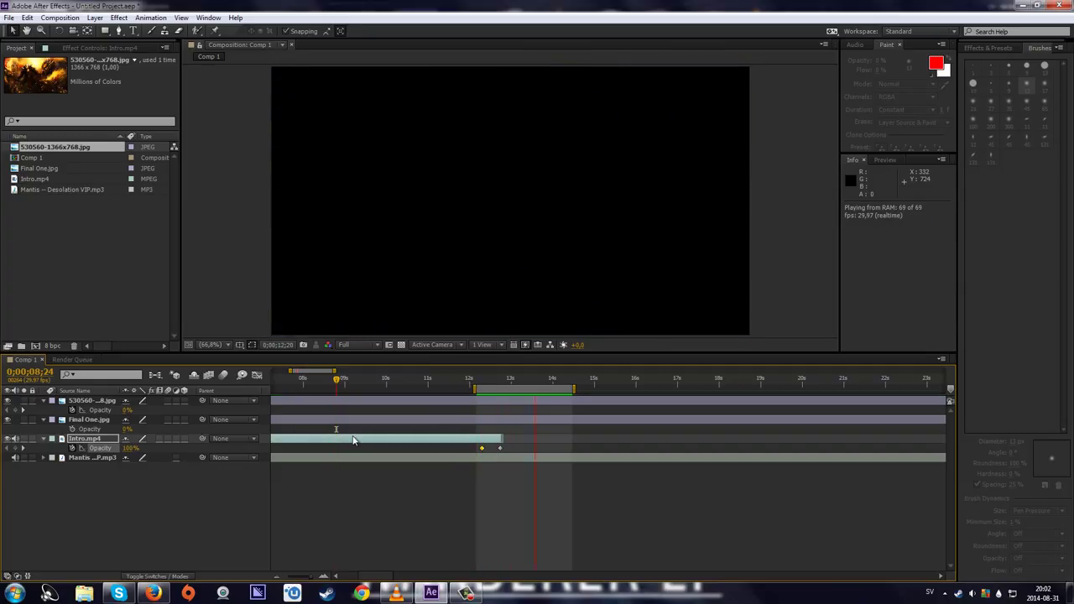
- Add a 0% opacity keyframe to the Final One.jpg layer at 0;00;13;17
{"action": "left_click", "coordinate": [534, 377]}
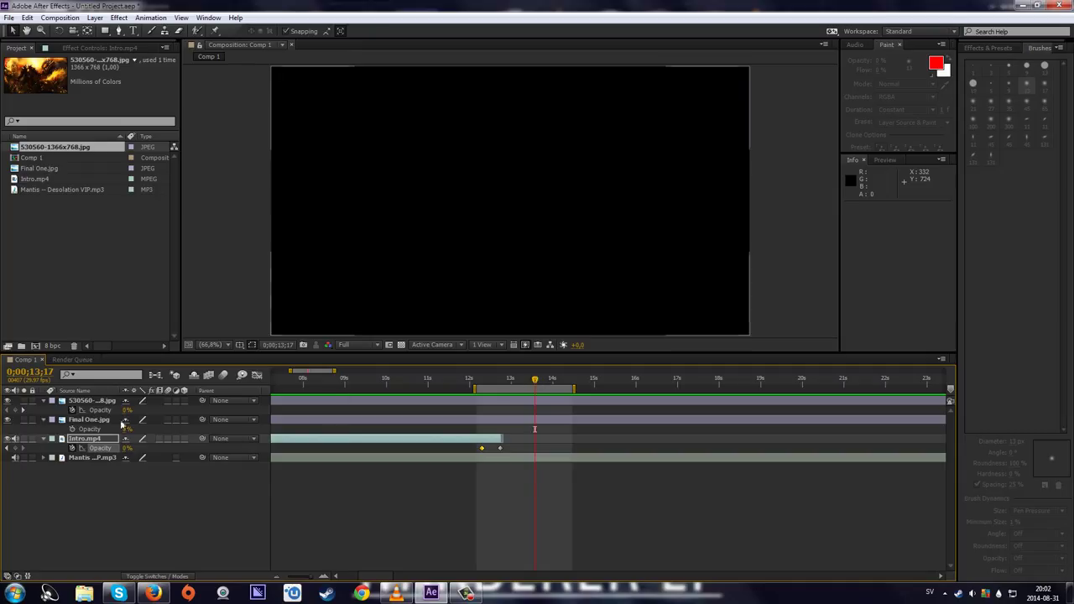
{"action": "left_click", "coordinate": [92, 419]}
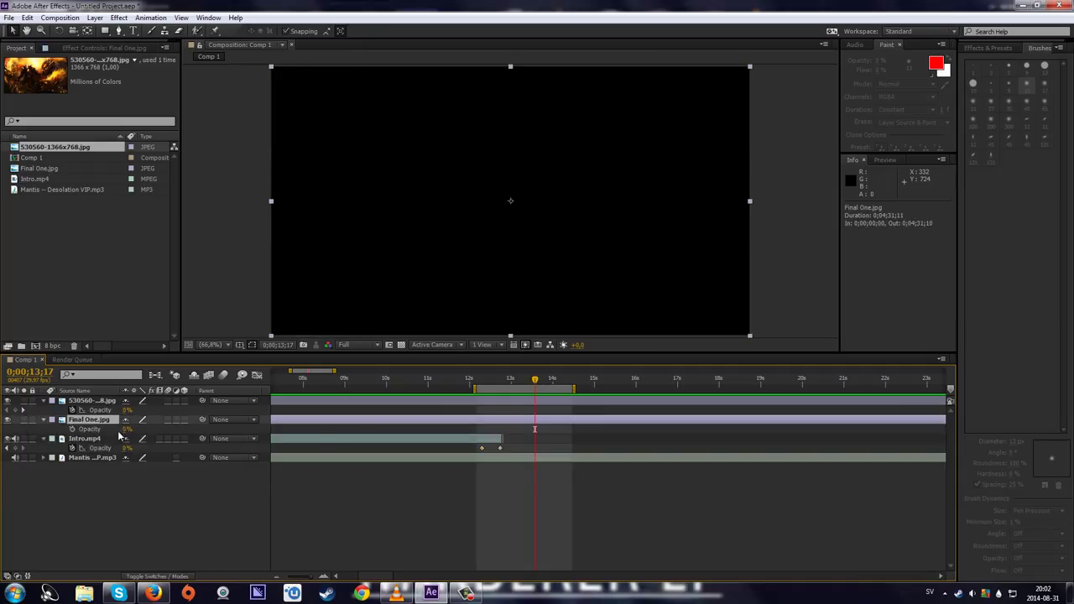
{"action": "left_click", "coordinate": [72, 430]}
- Extend the end of the work area to 0;00;39;26
{"action": "scroll", "coordinate": [578, 449], "scroll_direction": "down", "scroll_amount": 3}
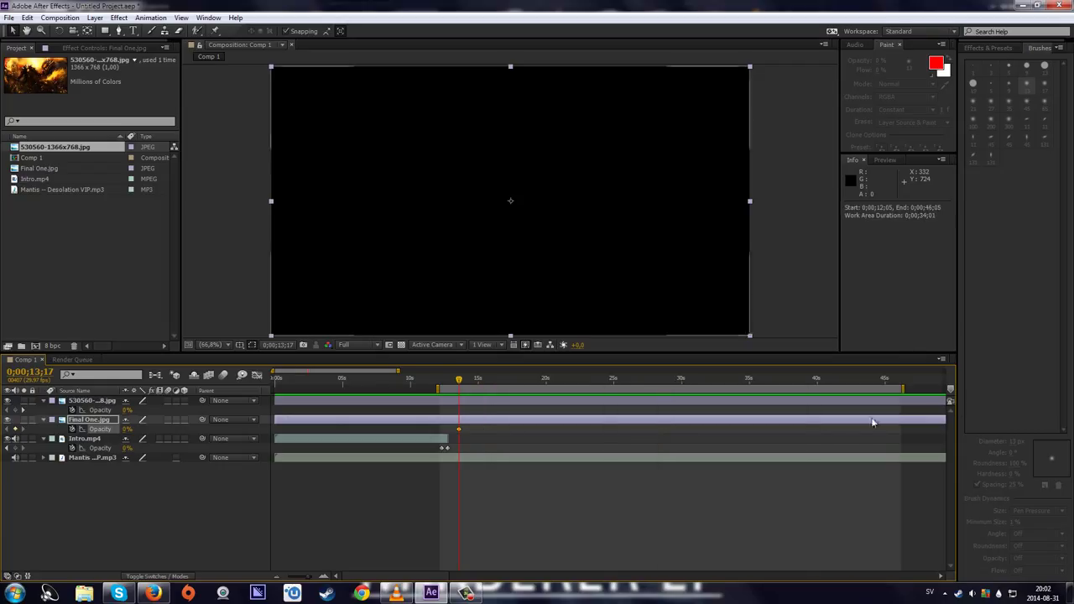
{"action": "scroll", "coordinate": [870, 420], "scroll_direction": "down", "scroll_amount": 5}
{"action": "scroll", "coordinate": [283, 428], "scroll_direction": "up", "scroll_amount": 4}
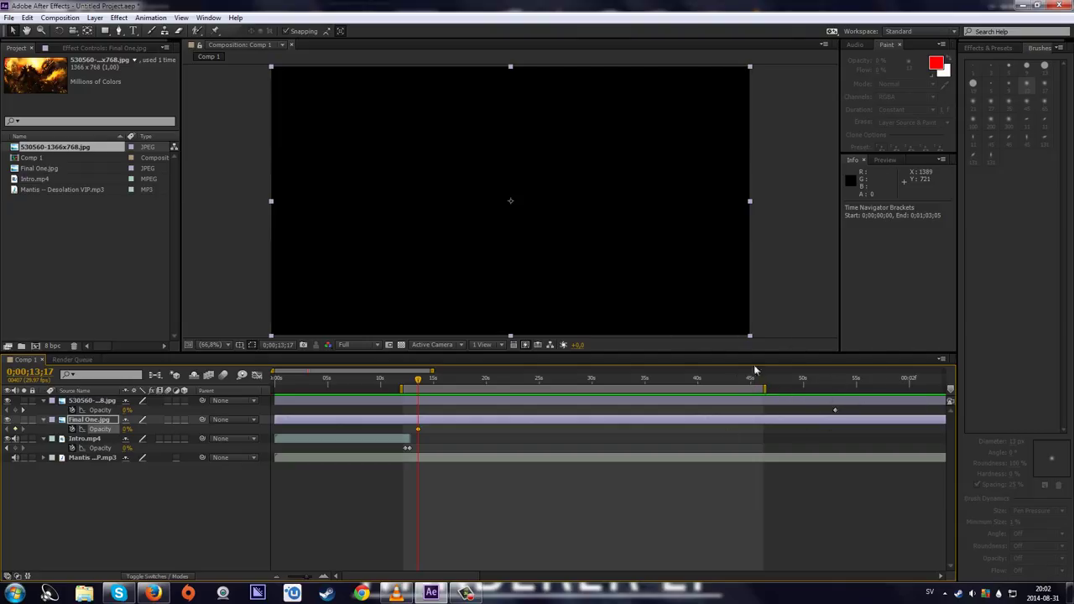
{"action": "mouse_move", "coordinate": [764, 391]}
{"action": "left_mouse_down"}
{"action": "mouse_move", "coordinate": [810, 391]}
{"action": "mouse_move", "coordinate": [751, 391]}
{"action": "left_mouse_up"}
{"action": "left_click_drag", "start_coordinate": [752, 435], "coordinate": [697, 434]}
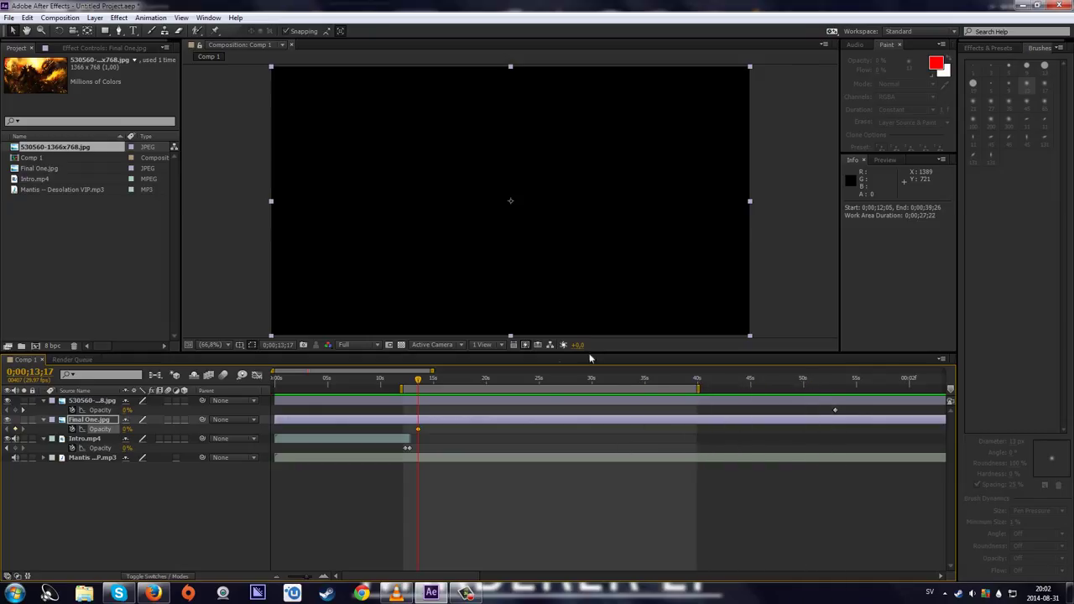
- Add a 100% opacity keyframe to the Final One.jpg layer, place it at about 0;00;39;26, and preview the fade-in
{"action": "left_click", "coordinate": [667, 379]}
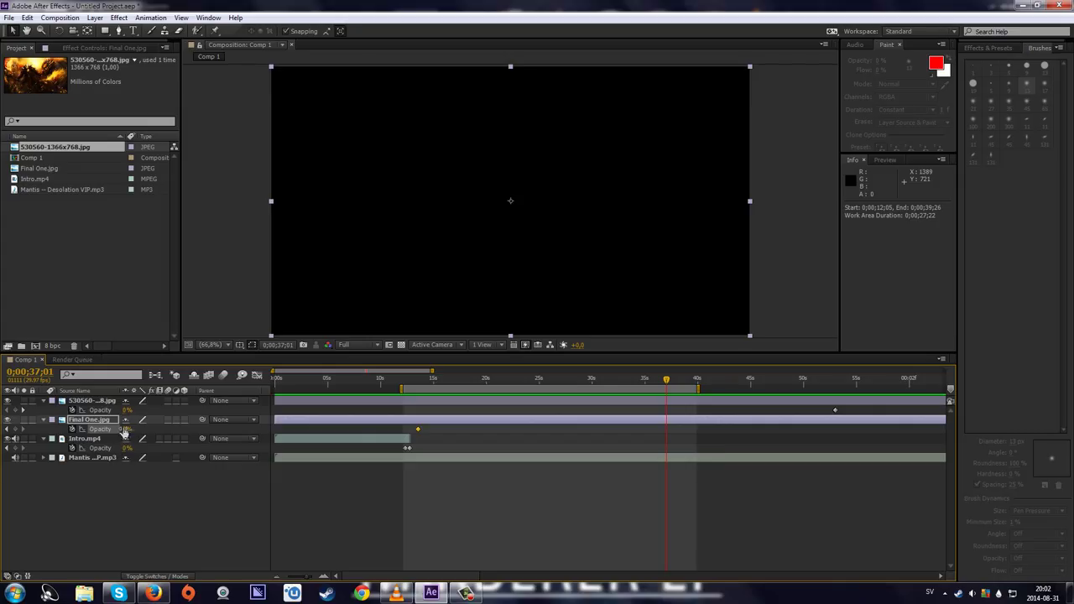
{"action": "left_click_drag", "start_coordinate": [126, 430], "coordinate": [720, 453]}
{"action": "left_click_drag", "start_coordinate": [667, 429], "coordinate": [697, 434]}
{"action": "key", "text": "KP_0"}
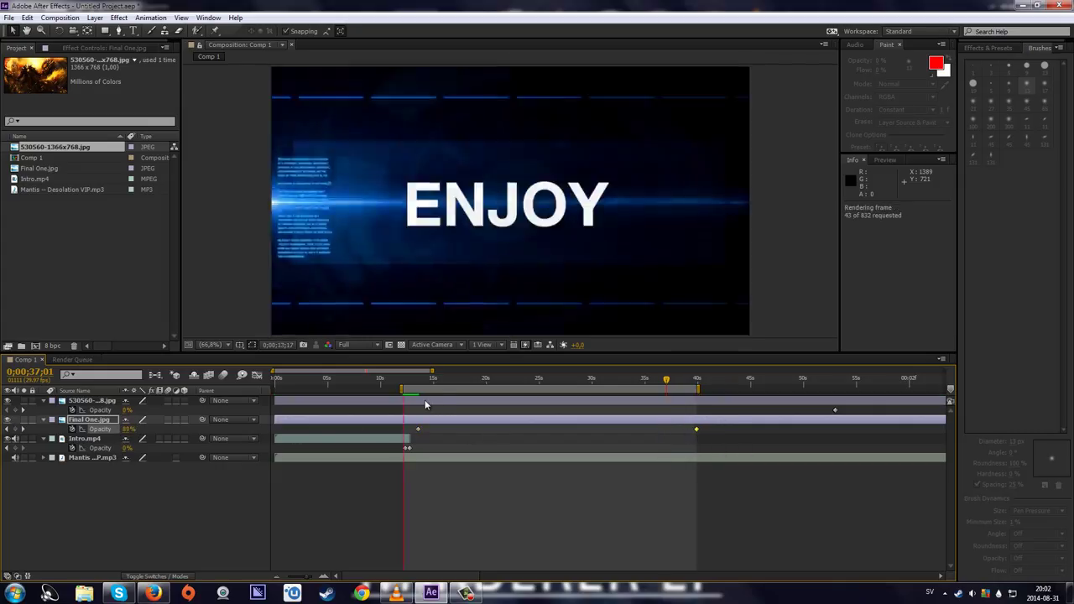
- Move the Final One.jpg layer's 0% opacity keyframe to about 0;00;13;14 and preview the fade-in
{"action": "key", "text": "KP_0"}
{"action": "key", "text": "KP_0"}
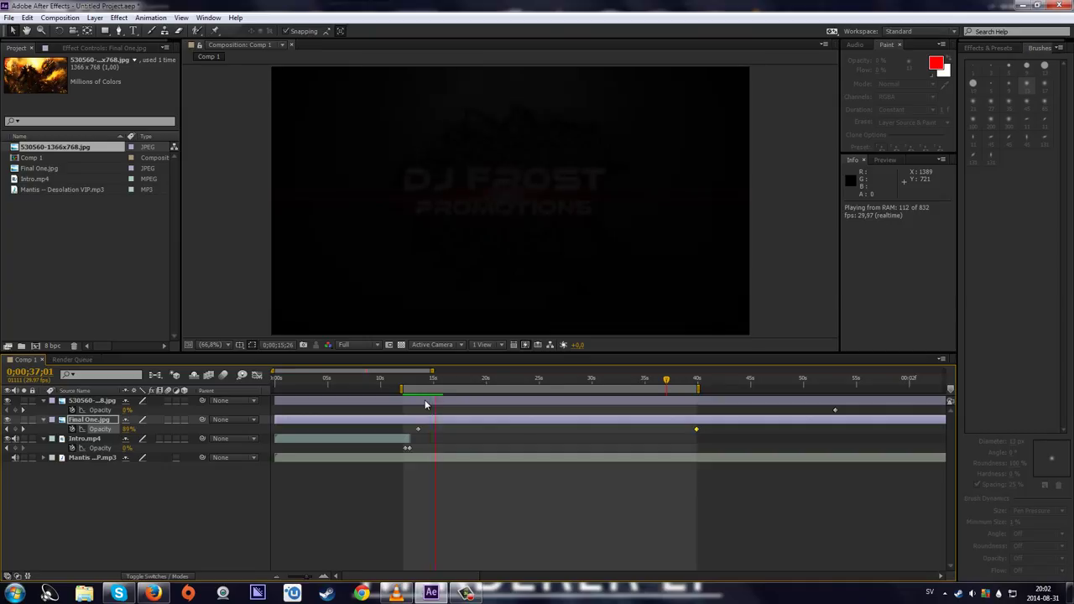
{"action": "key", "text": "space"}
{"action": "scroll", "coordinate": [410, 436], "scroll_direction": "up", "scroll_amount": 5}
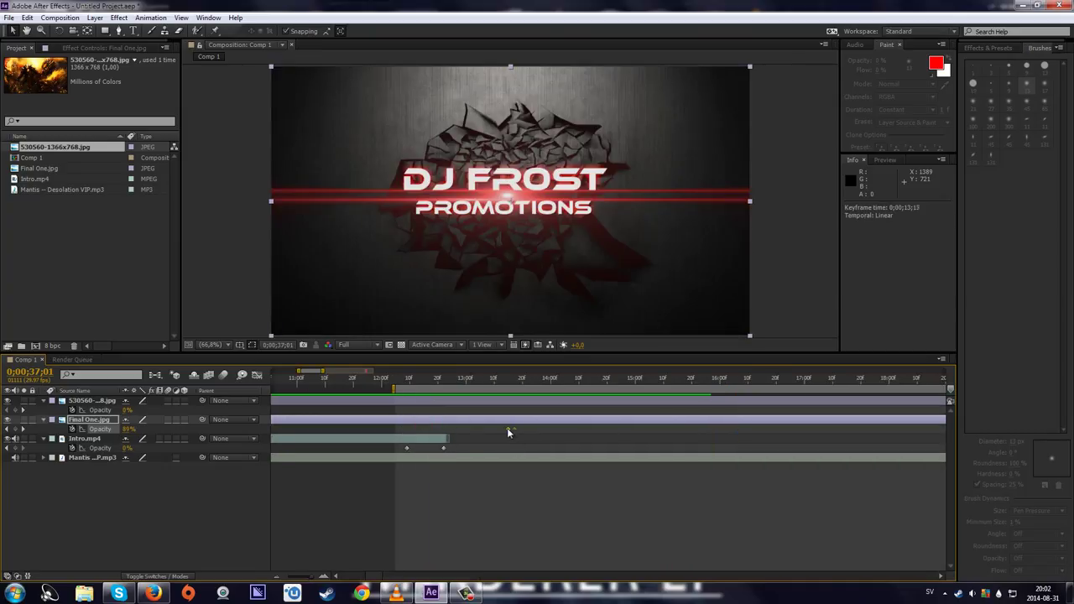
{"action": "scroll", "coordinate": [527, 438], "scroll_direction": "down", "scroll_amount": 3}
{"action": "key", "text": "KP_0"}
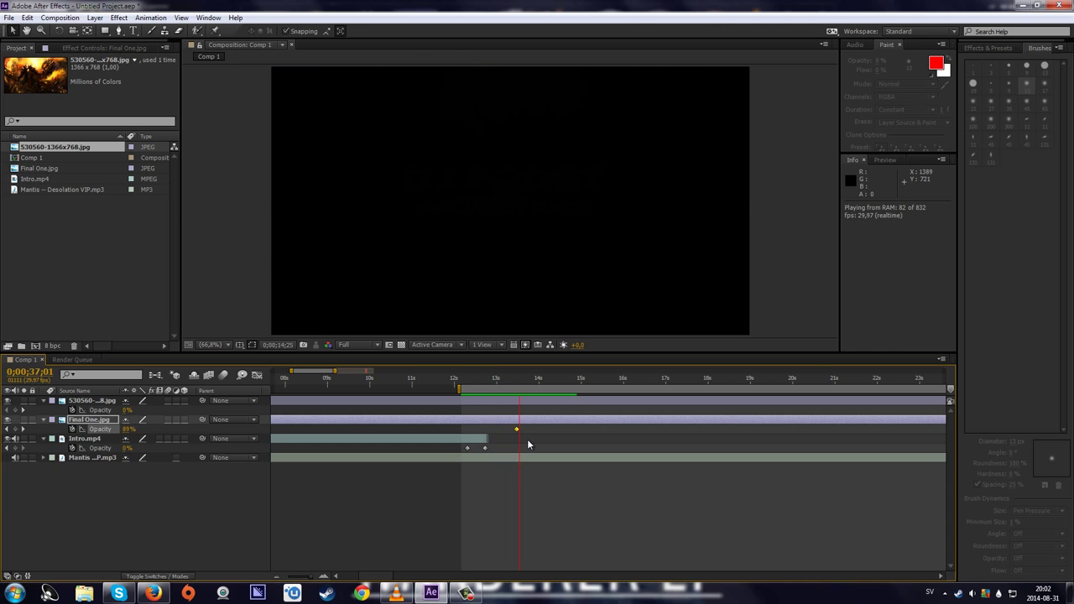
{"action": "key", "text": "space"}
{"action": "scroll", "coordinate": [544, 436], "scroll_direction": "down", "scroll_amount": 4}
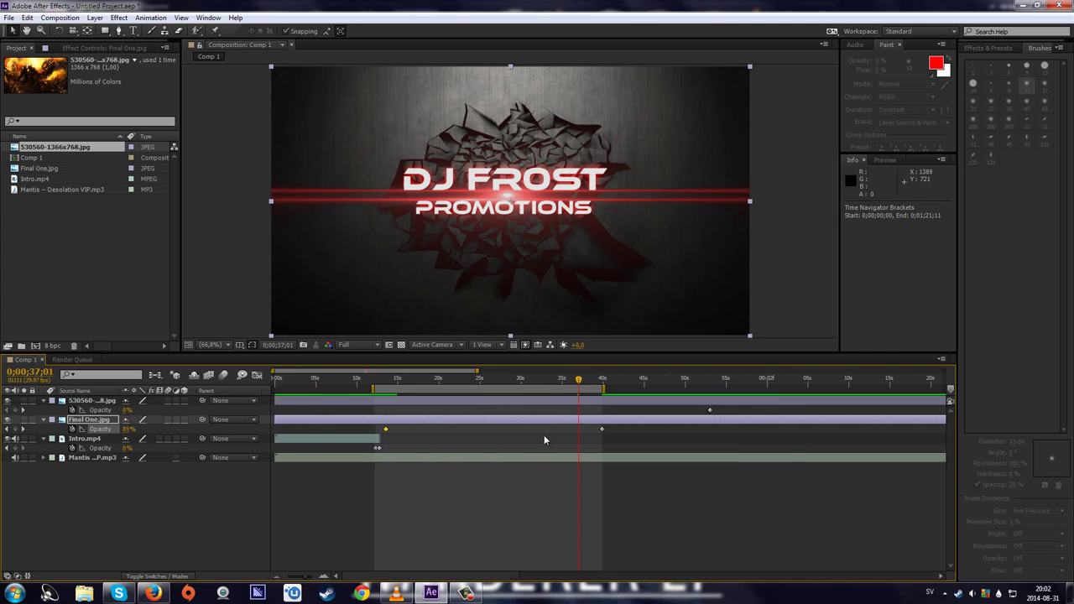
- Set the Final One.jpg layer's scale to 80% with the current time at 0;00;13;14
{"action": "mouse_move", "coordinate": [382, 378]}
{"action": "left_mouse_down"}
{"action": "mouse_move", "coordinate": [603, 371]}
{"action": "mouse_move", "coordinate": [361, 382]}
{"action": "mouse_move", "coordinate": [451, 377]}
{"action": "mouse_move", "coordinate": [382, 380]}
{"action": "left_mouse_up"}
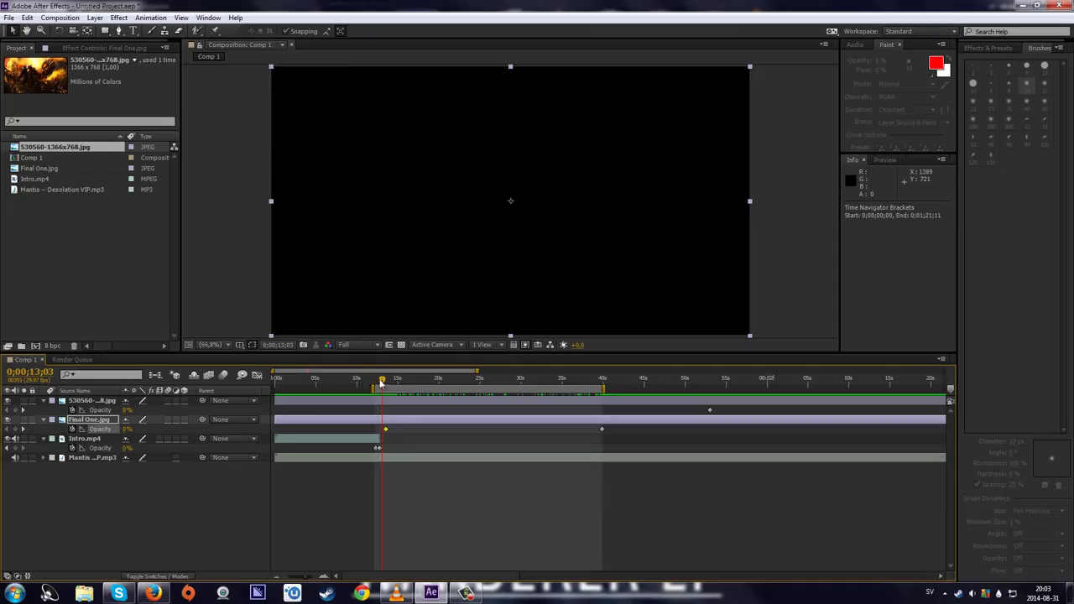
{"action": "scroll", "coordinate": [380, 383], "scroll_direction": "up", "scroll_amount": 5}
{"action": "scroll", "coordinate": [322, 412], "scroll_direction": "down", "scroll_amount": 6}
{"action": "scroll", "coordinate": [319, 411], "scroll_direction": "up", "scroll_amount": 3}
{"action": "left_click", "coordinate": [418, 385]}
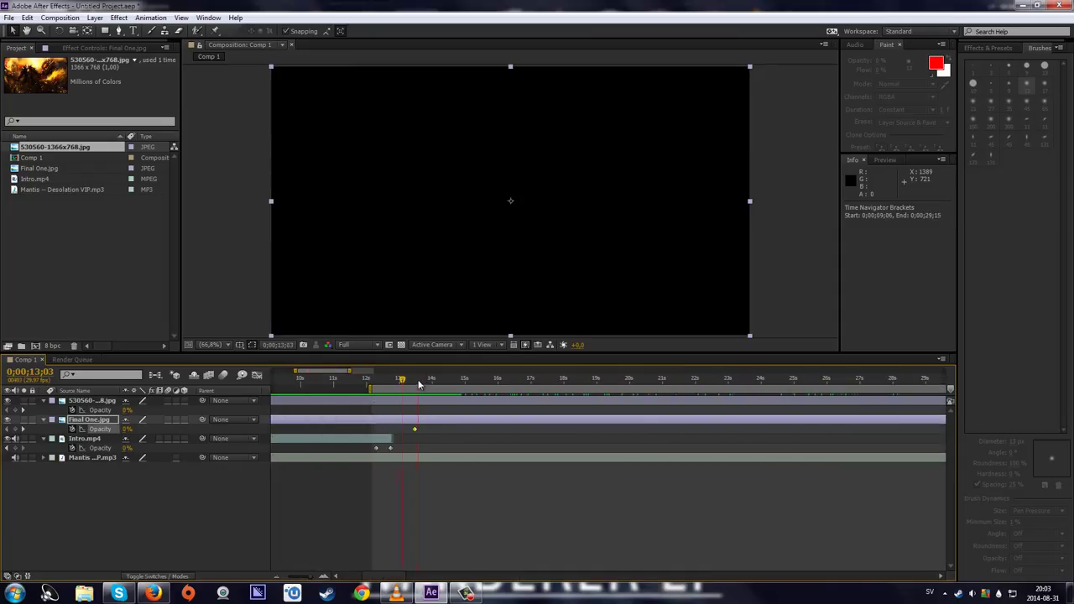
{"action": "left_click", "coordinate": [419, 381]}
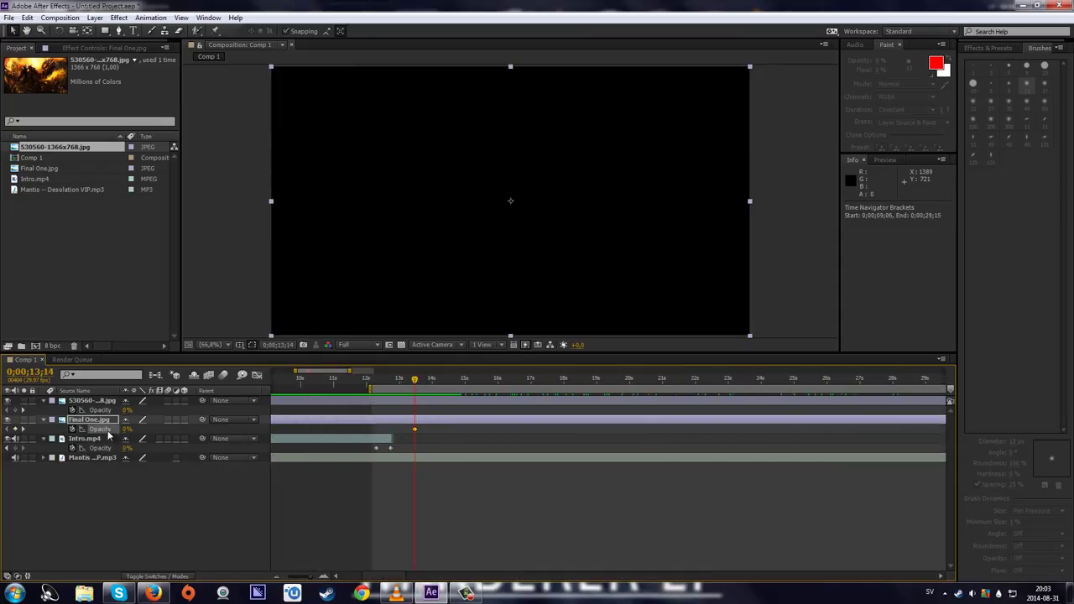
{"action": "key", "text": "s"}
{"action": "left_click", "coordinate": [154, 429]}
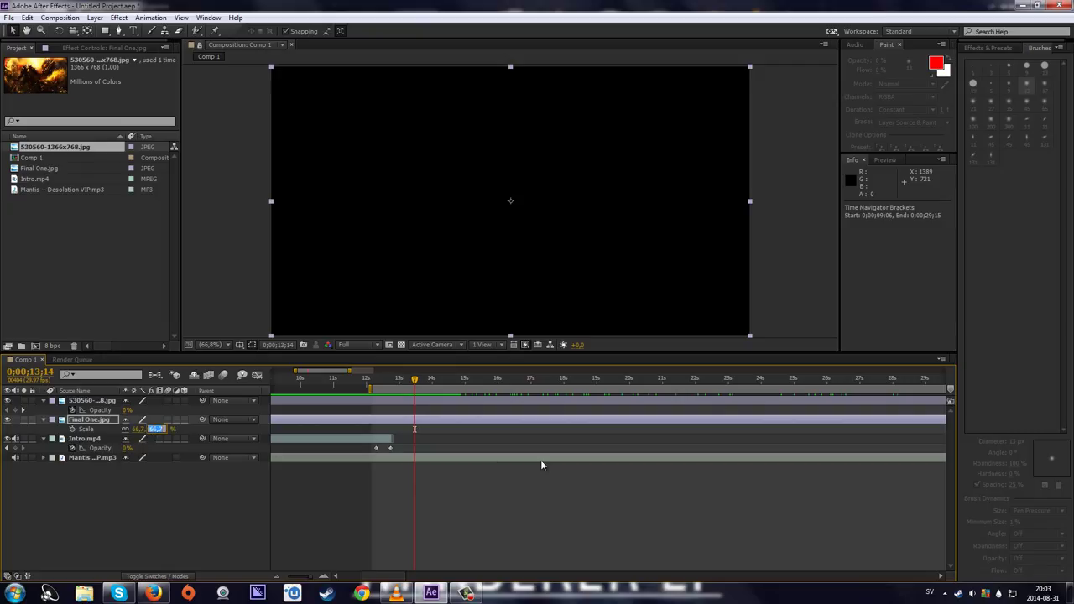
{"action": "type", "text": "80"}
{"action": "key", "text": "Return"}
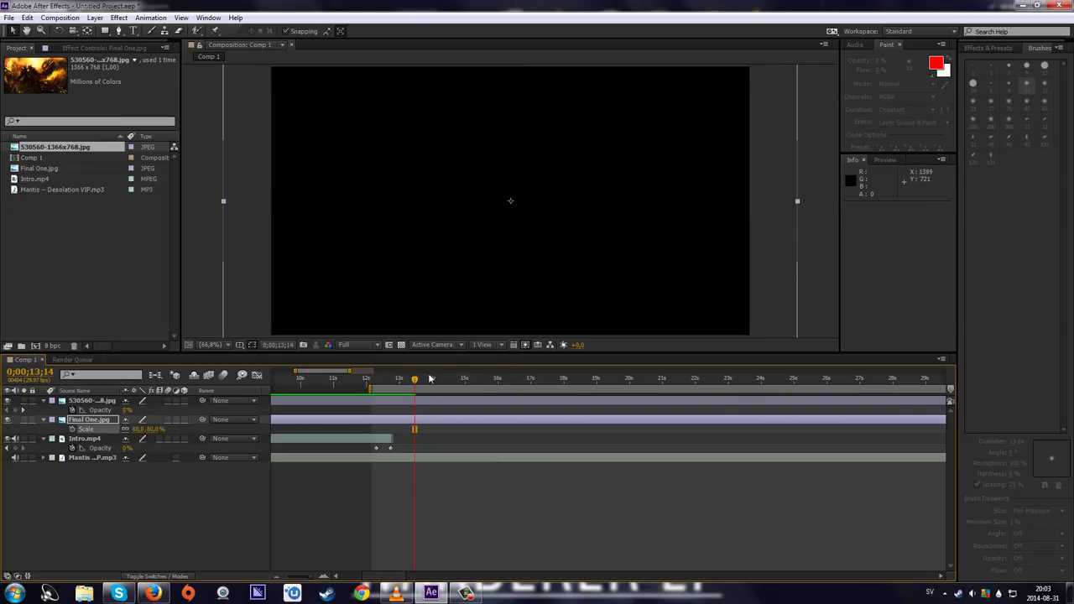
- Start scale animation on the Final One.jpg layer with a keyframe at 0;00;13;14, aligned with its first opacity keyframe
{"action": "mouse_move", "coordinate": [420, 383]}
{"action": "left_mouse_down"}
{"action": "mouse_move", "coordinate": [593, 379]}
{"action": "mouse_move", "coordinate": [409, 380]}
{"action": "left_mouse_up"}
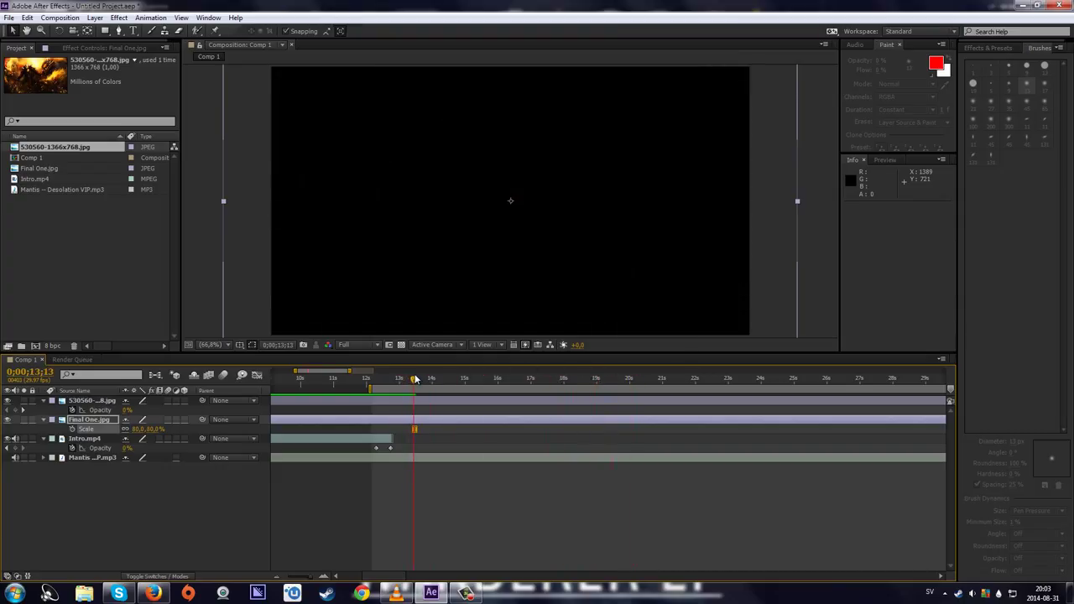
{"action": "key", "text": "t"}
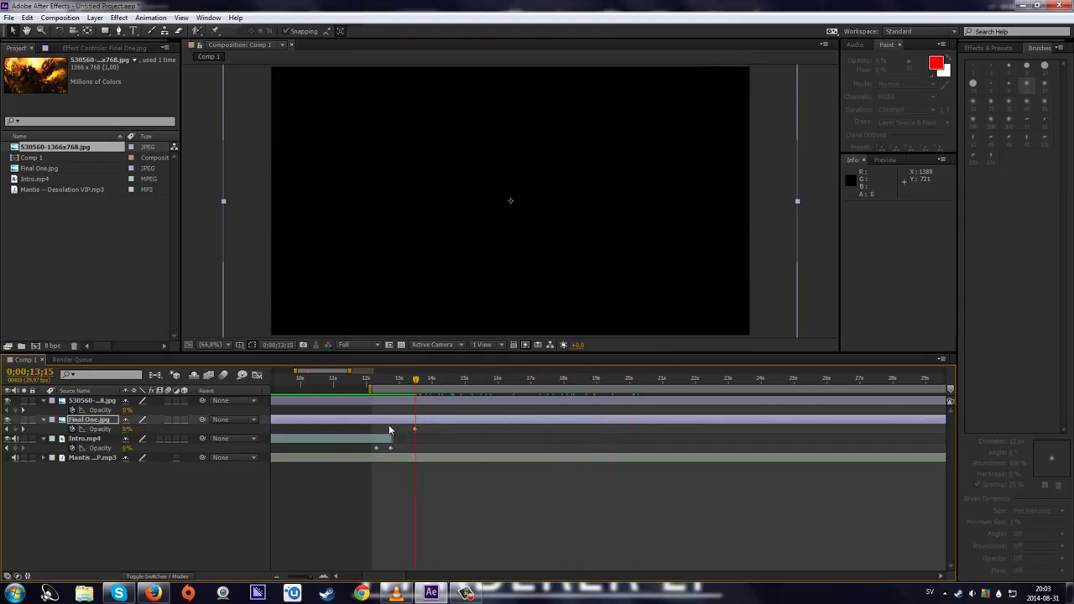
{"action": "scroll", "coordinate": [389, 425], "scroll_direction": "up", "scroll_amount": 3}
{"action": "left_click_drag", "start_coordinate": [585, 382], "coordinate": [581, 380]}
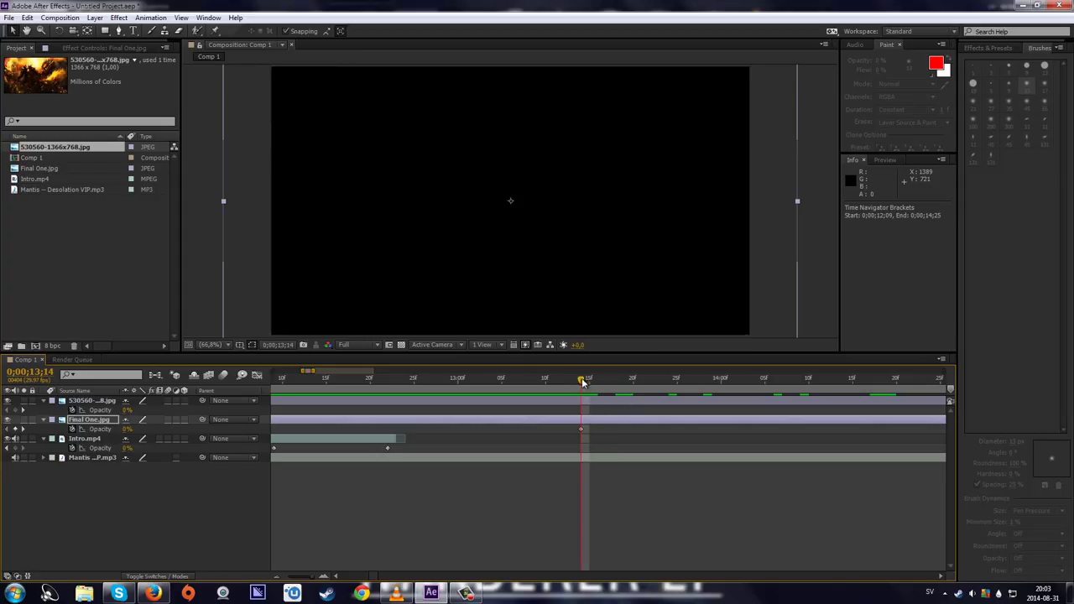
{"action": "key", "text": "semicolon"}
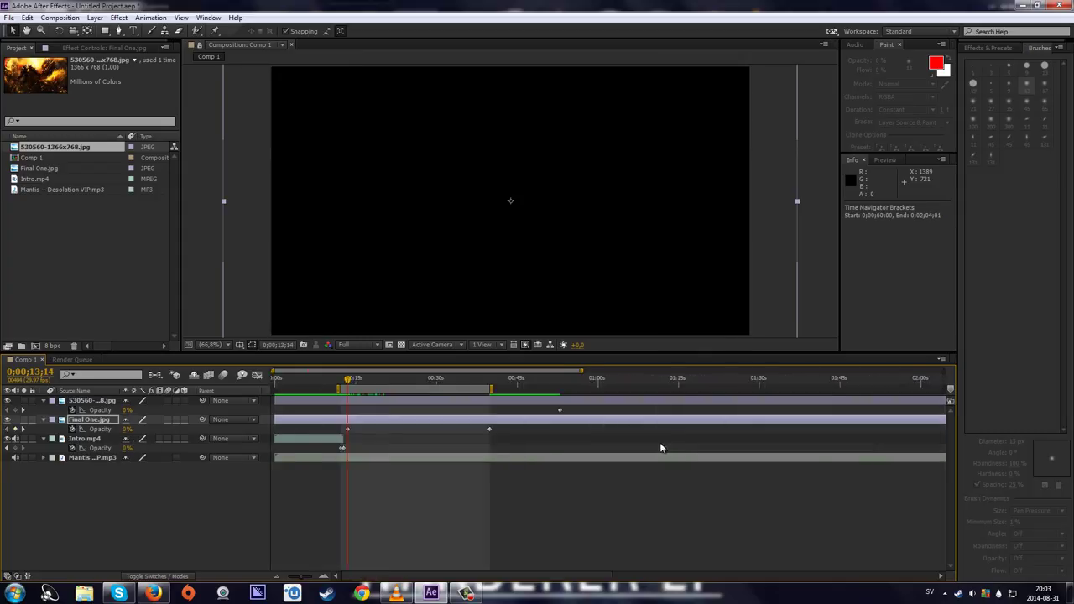
{"action": "key", "text": "equal"}
{"action": "key", "text": "equal"}
{"action": "key", "text": "equal"}
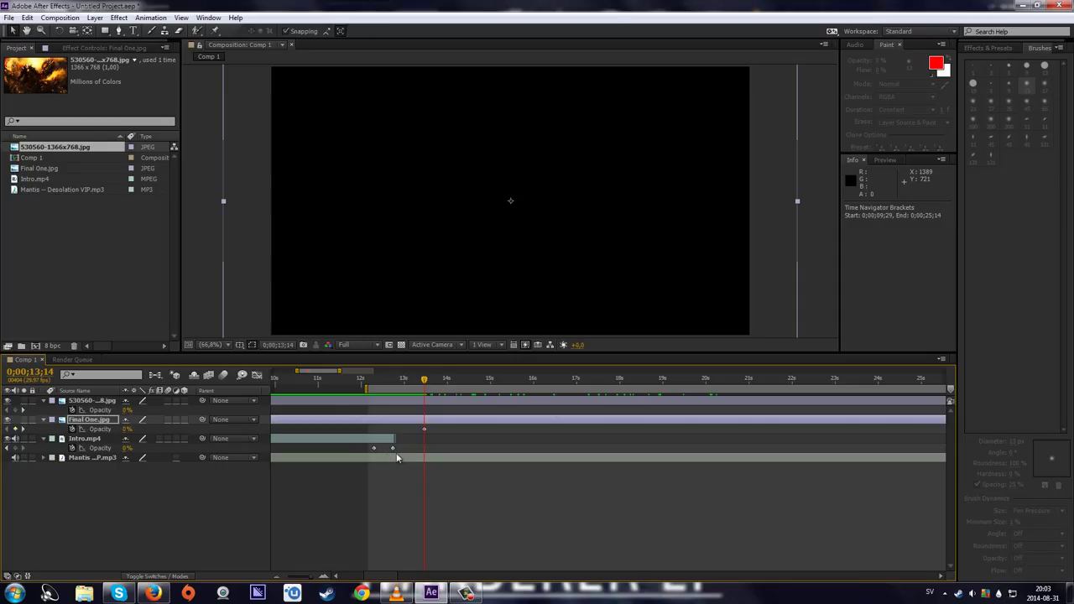
{"action": "key", "text": "s"}
{"action": "left_click", "coordinate": [73, 429]}
- Add a 66,7% scale keyframe to the Final One.jpg layer at 0;00;39;12
{"action": "left_click_drag", "start_coordinate": [425, 385], "coordinate": [977, 396]}
{"action": "scroll", "coordinate": [872, 405], "scroll_direction": "down", "scroll_amount": 3}
{"action": "scroll", "coordinate": [680, 391], "scroll_direction": "down", "scroll_amount": 1}
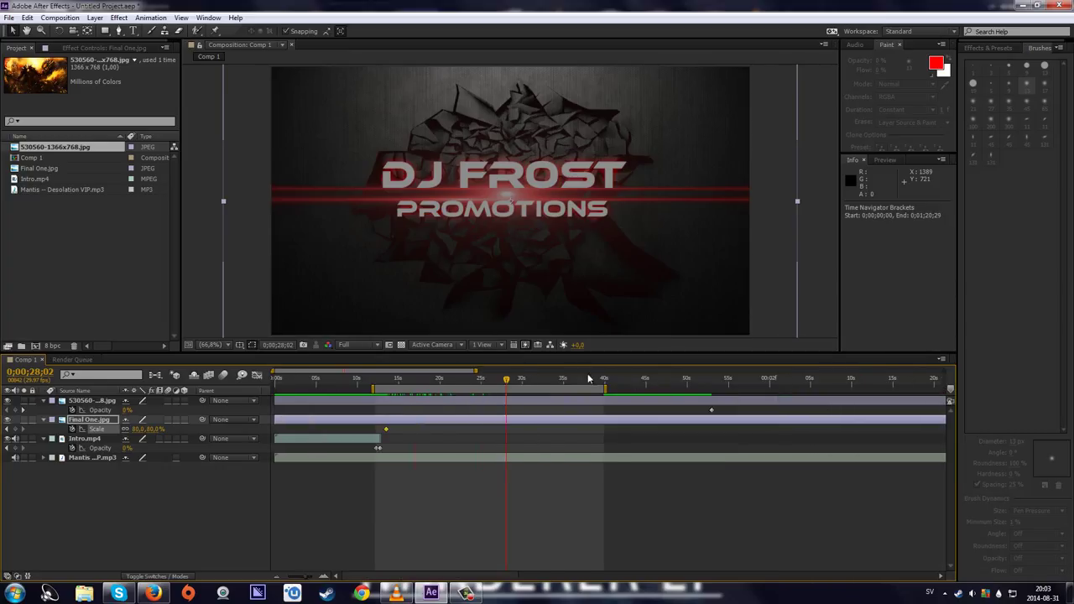
{"action": "left_click_drag", "start_coordinate": [589, 378], "coordinate": [601, 378]}
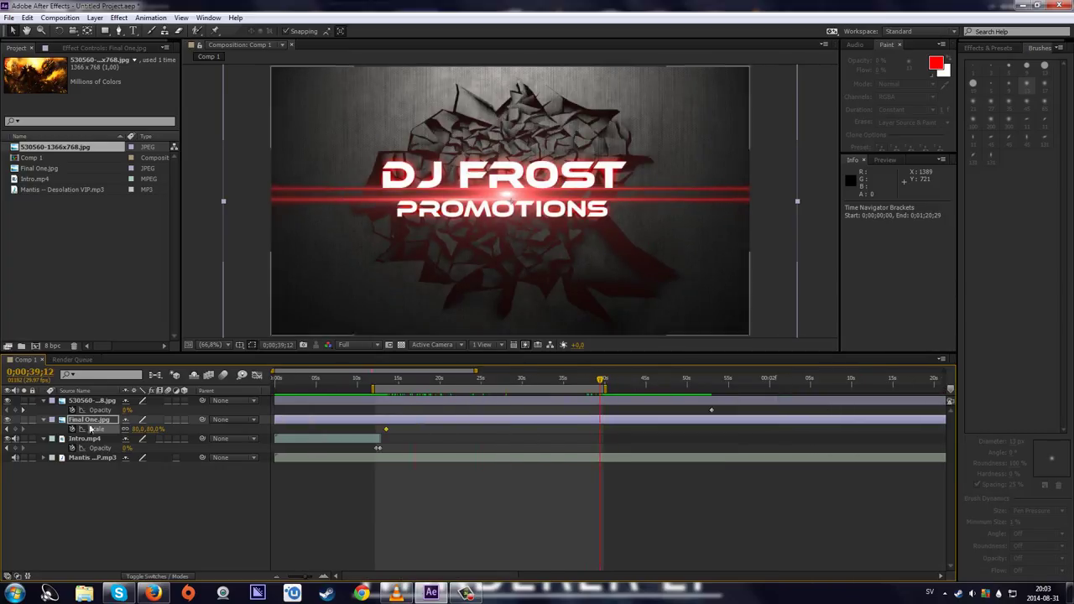
{"action": "left_click", "coordinate": [139, 428]}
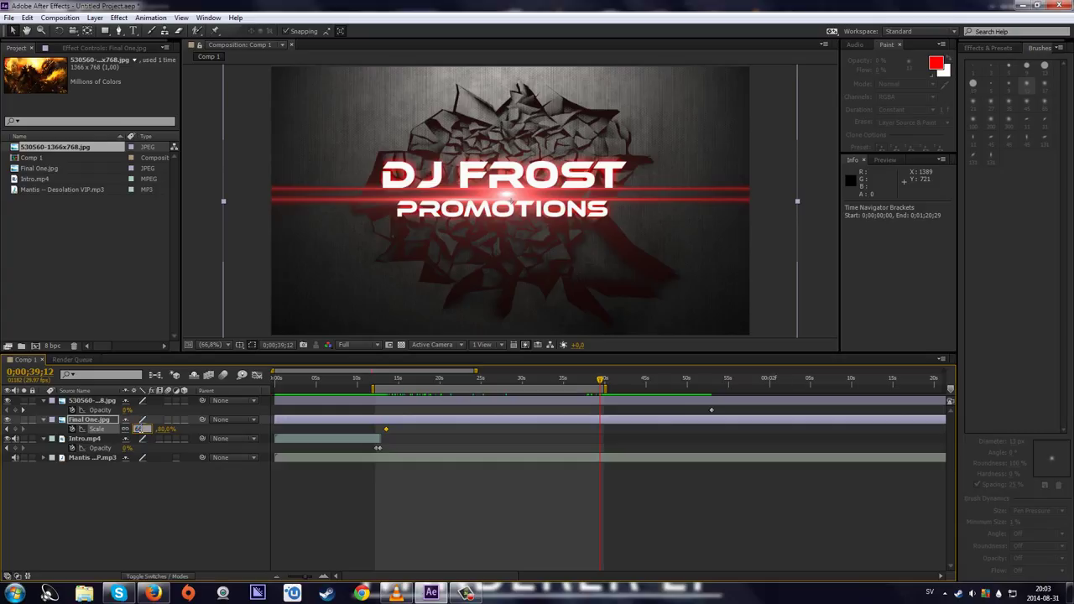
{"action": "type", "text": "66,7"}
{"action": "key", "text": "Return"}
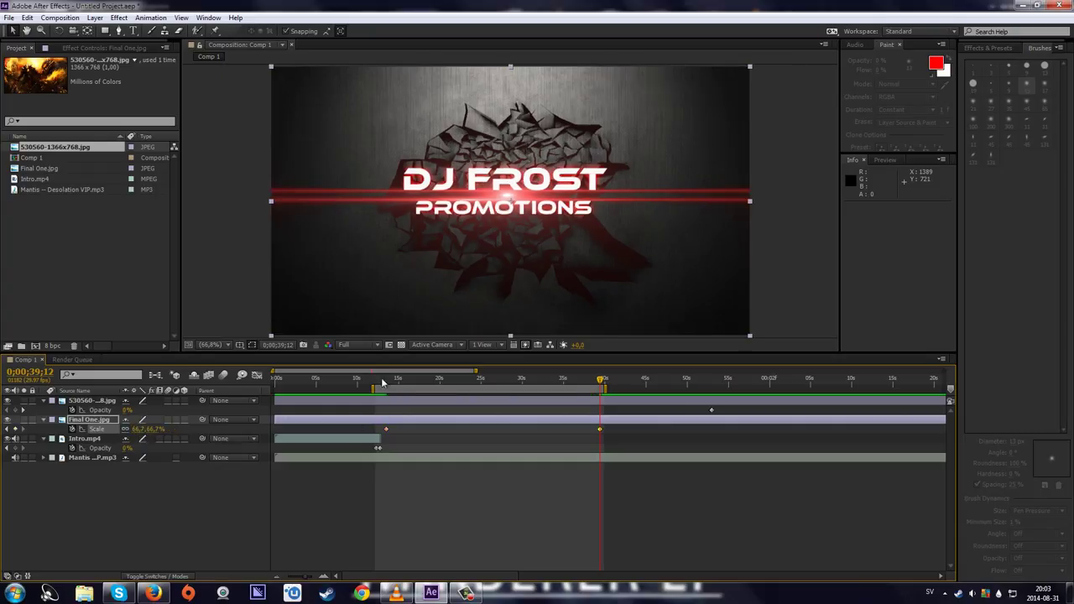
- Change the Final One.jpg layer's scale keyframe at 0;00;13;14 to 90%
{"action": "mouse_move", "coordinate": [383, 382]}
{"action": "left_mouse_down"}
{"action": "mouse_move", "coordinate": [591, 379]}
{"action": "mouse_move", "coordinate": [382, 378]}
{"action": "left_mouse_up"}
{"action": "scroll", "coordinate": [383, 399], "scroll_direction": "up", "scroll_amount": 3}
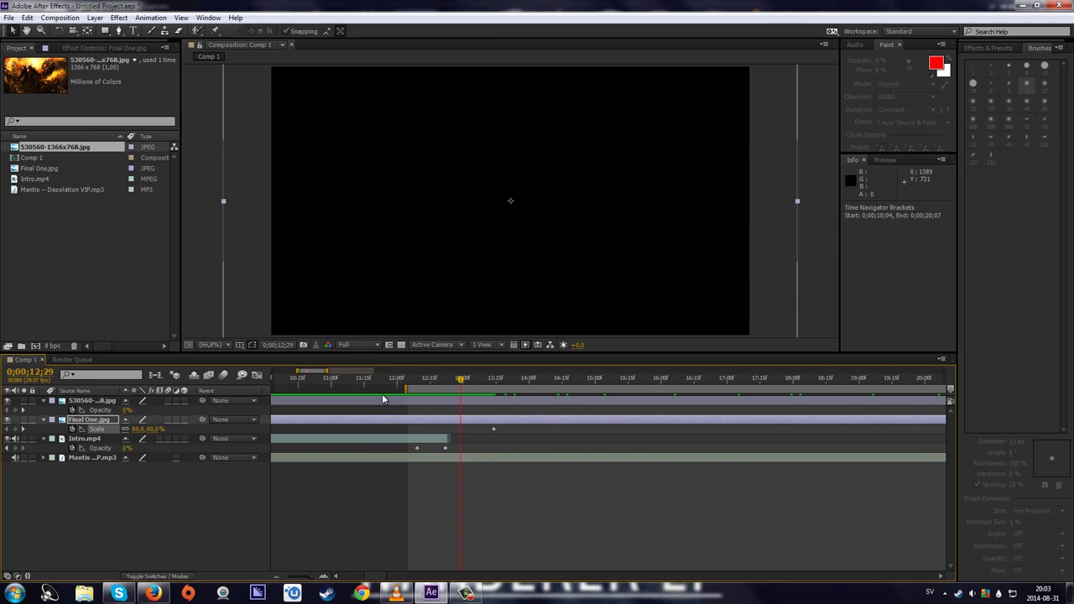
{"action": "left_click_drag", "start_coordinate": [499, 379], "coordinate": [495, 380]}
{"action": "scroll", "coordinate": [492, 410], "scroll_direction": "up", "scroll_amount": 3}
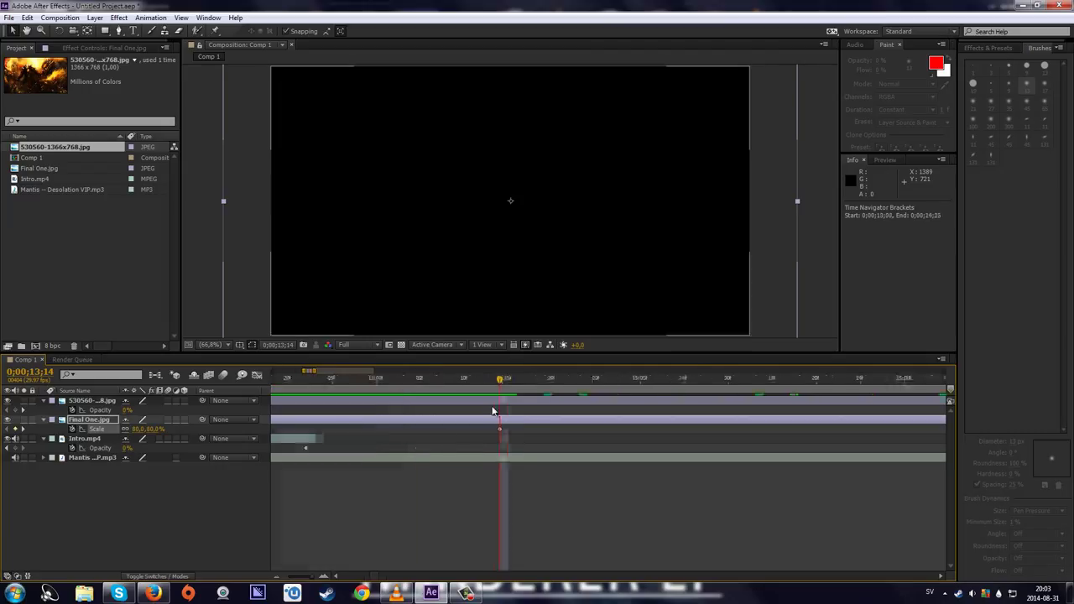
{"action": "scroll", "coordinate": [492, 411], "scroll_direction": "up", "scroll_amount": 1}
{"action": "left_click", "coordinate": [138, 429]}
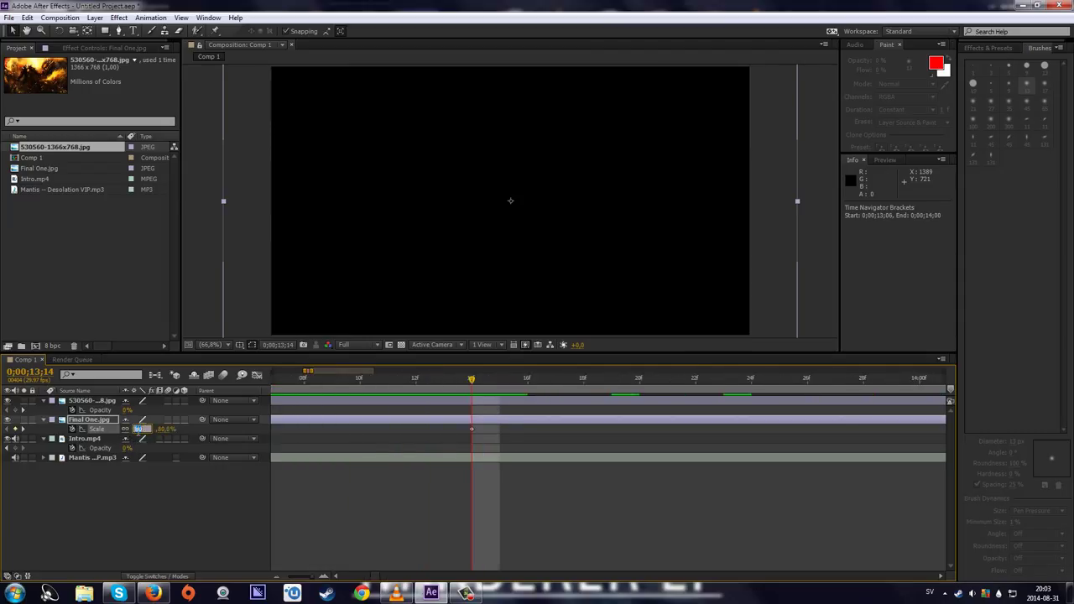
{"action": "type", "text": "90"}
{"action": "key", "text": "Return"}
- Preview the scale and fade-in animation, first from its beginning and again with the work area starting at about 33 seconds
{"action": "scroll", "coordinate": [379, 458], "scroll_direction": "down", "scroll_amount": 5}
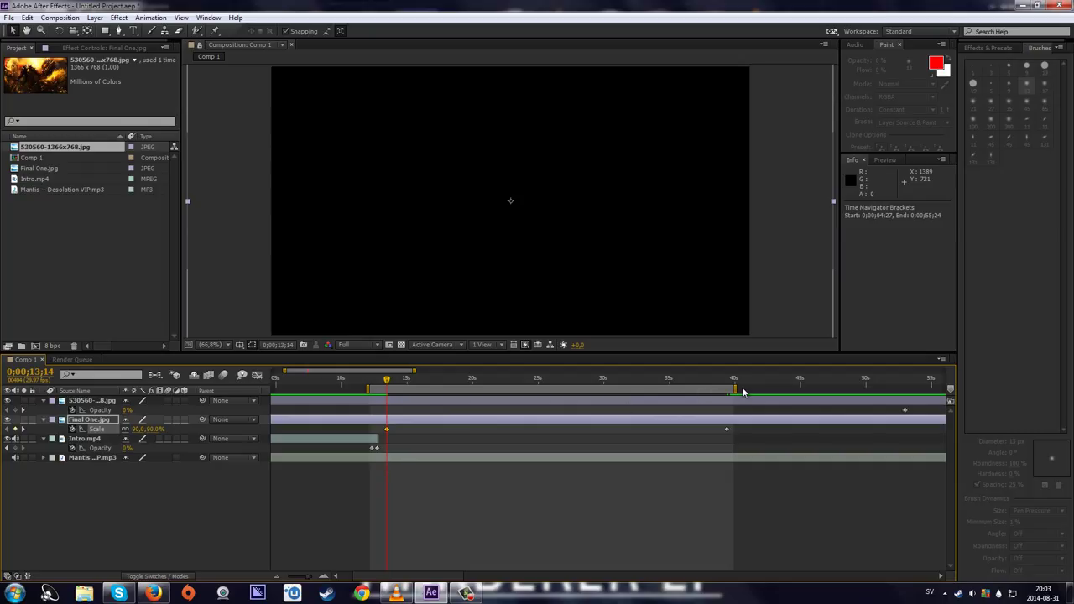
{"action": "key", "text": "KP_0"}
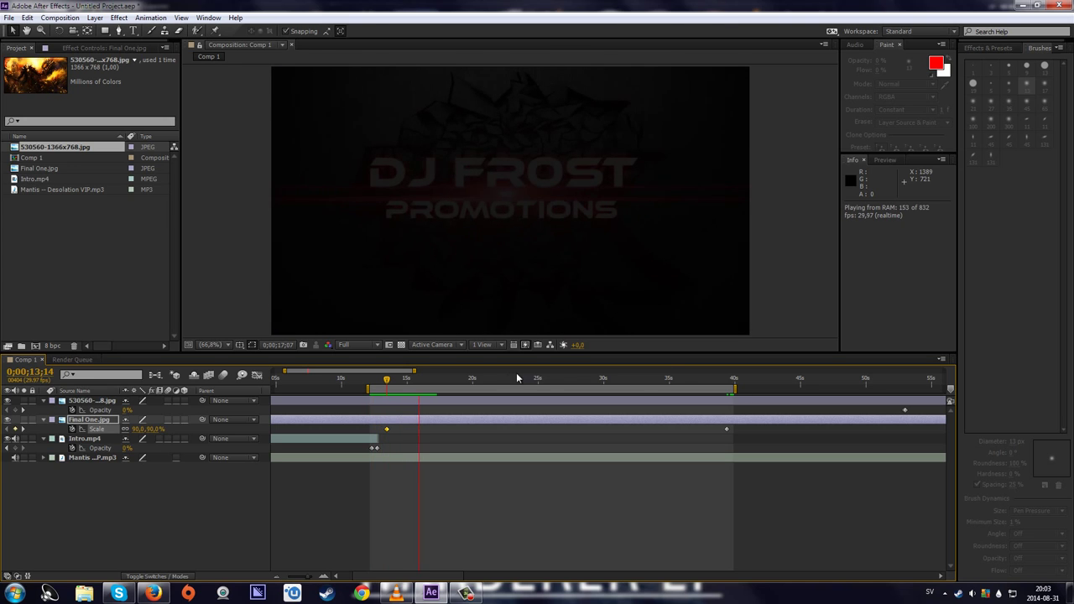
{"action": "key", "text": "space"}
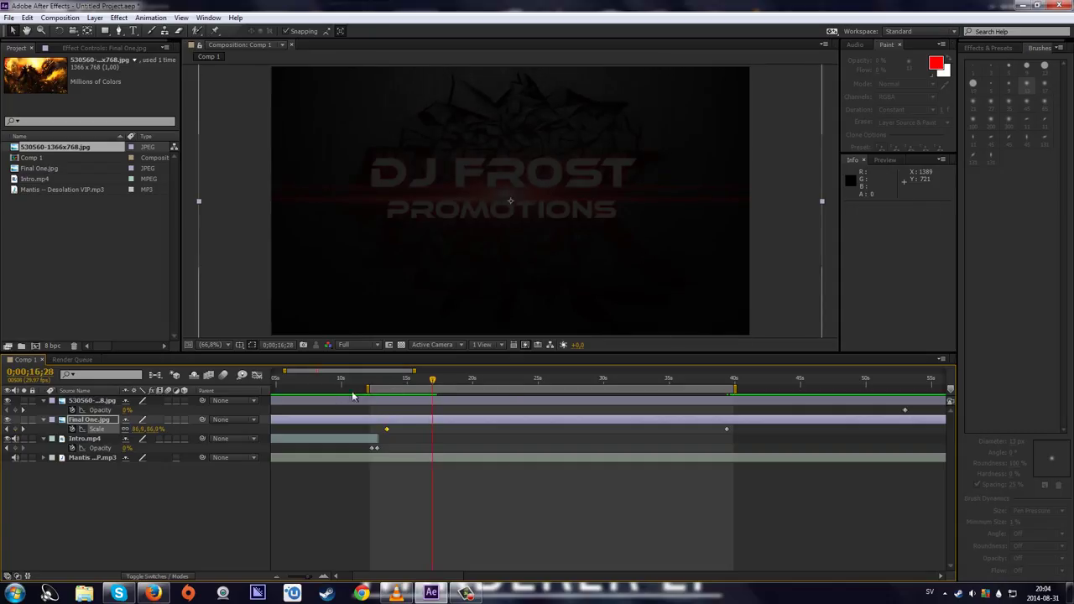
{"action": "left_click_drag", "start_coordinate": [365, 396], "coordinate": [647, 385]}
{"action": "key", "text": "KP_0"}
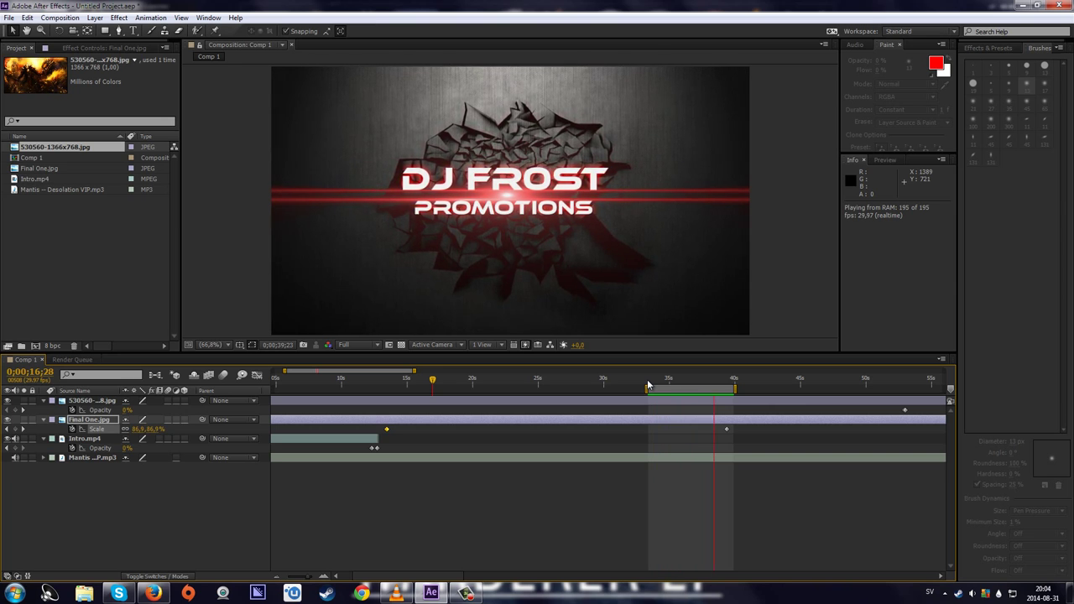
- Set the work area from about 39 seconds to 0;00;45;07 and preview the end of the scale animation
{"action": "left_click_drag", "start_coordinate": [735, 389], "coordinate": [804, 388]}
{"action": "left_click_drag", "start_coordinate": [645, 387], "coordinate": [720, 388]}
{"action": "key", "text": "KP_0"}
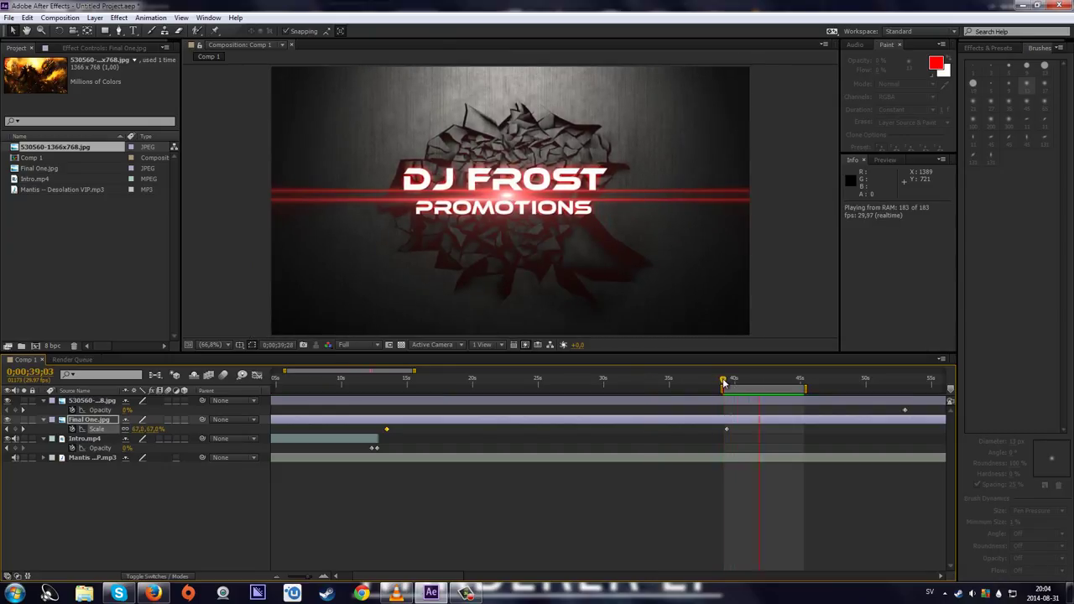
{"action": "key", "text": "space"}
- Move the Final One.jpg layer's ending scale and opacity keyframes to 0;00;40;00
{"action": "scroll", "coordinate": [766, 424], "scroll_direction": "up", "scroll_amount": 2}
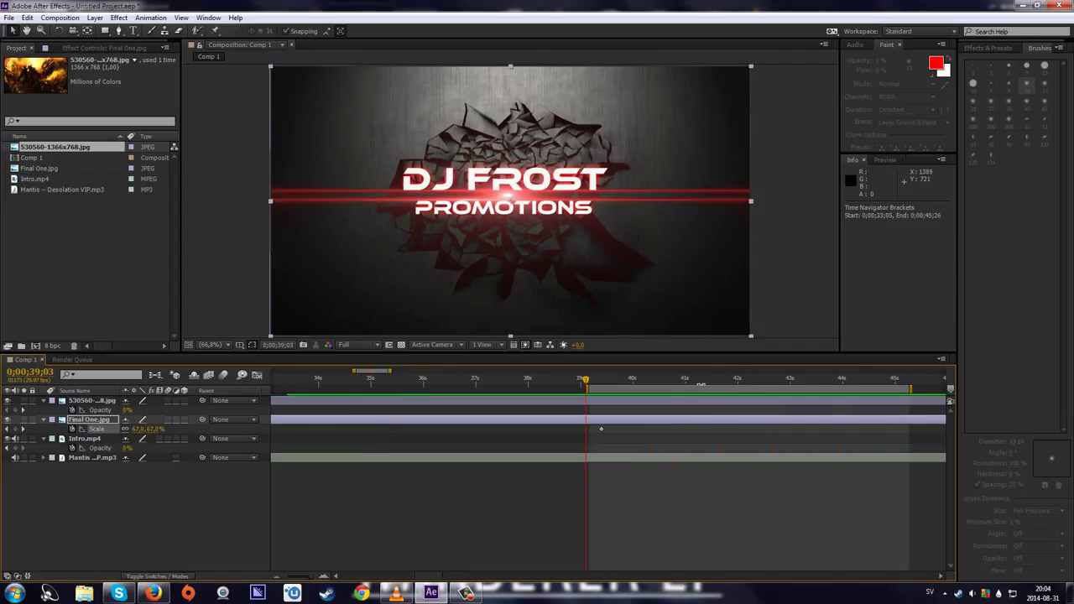
{"action": "left_click_drag", "start_coordinate": [601, 428], "coordinate": [622, 429]}
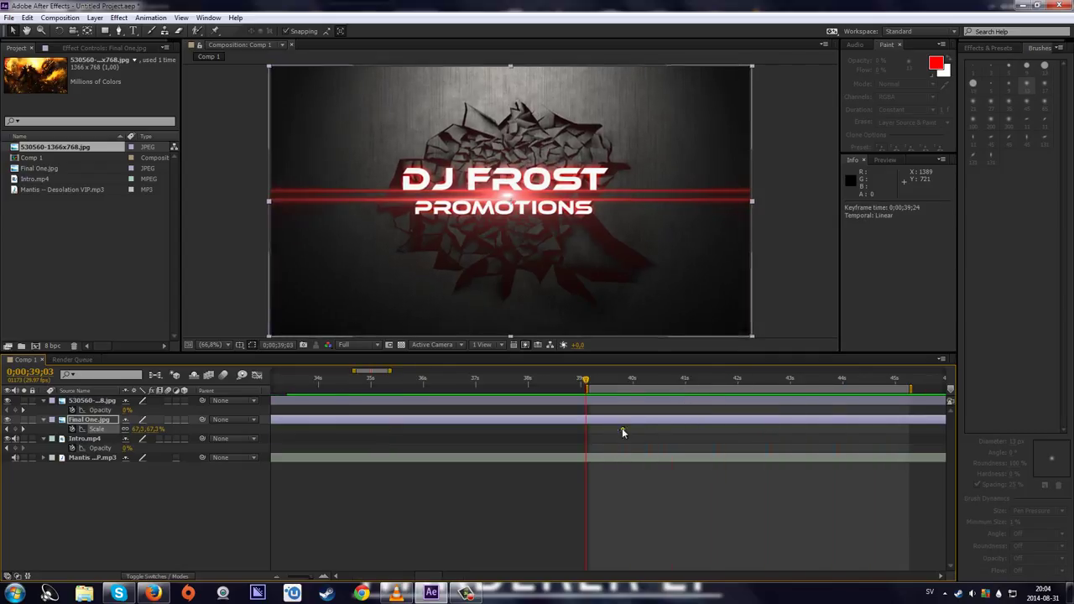
{"action": "left_click", "coordinate": [633, 382]}
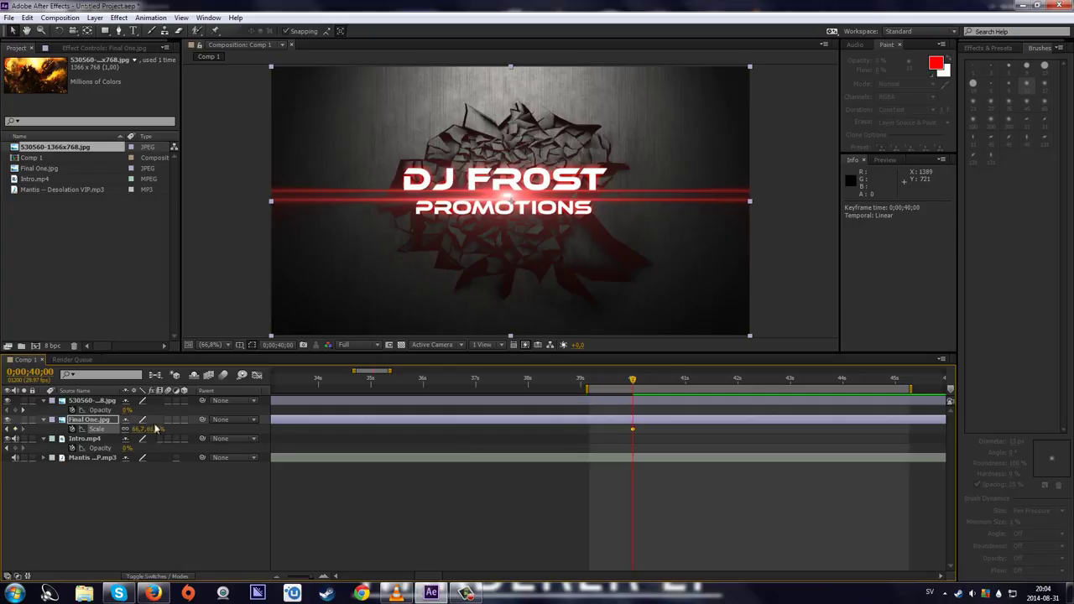
{"action": "left_click", "coordinate": [114, 417]}
{"action": "key", "text": "t"}
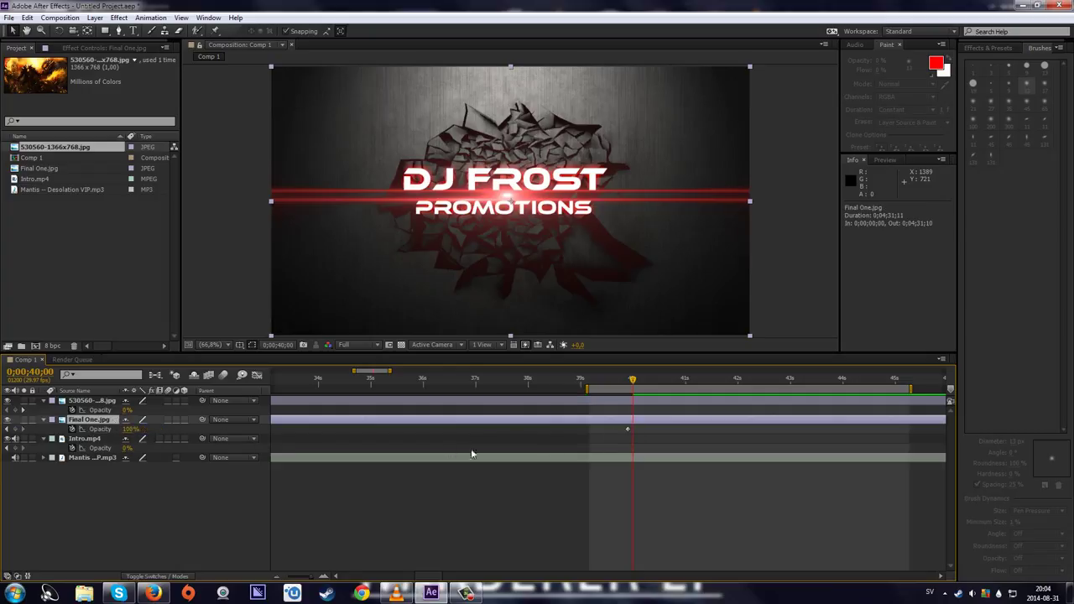
{"action": "left_click", "coordinate": [628, 429]}
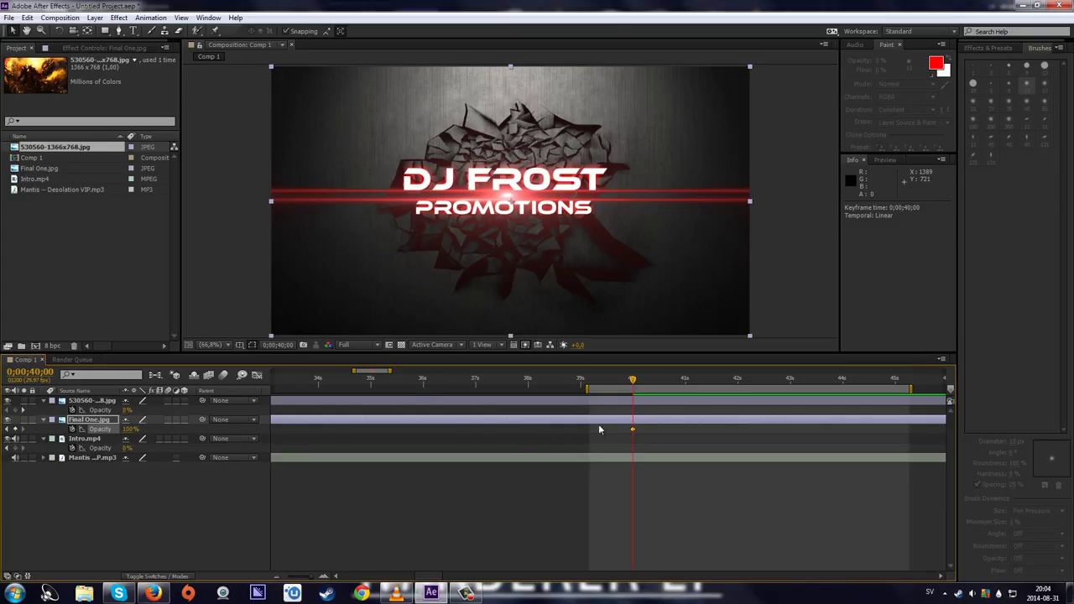
{"action": "scroll", "coordinate": [586, 472], "scroll_direction": "down", "scroll_amount": 7}
{"action": "left_click_drag", "start_coordinate": [442, 379], "coordinate": [435, 382]}
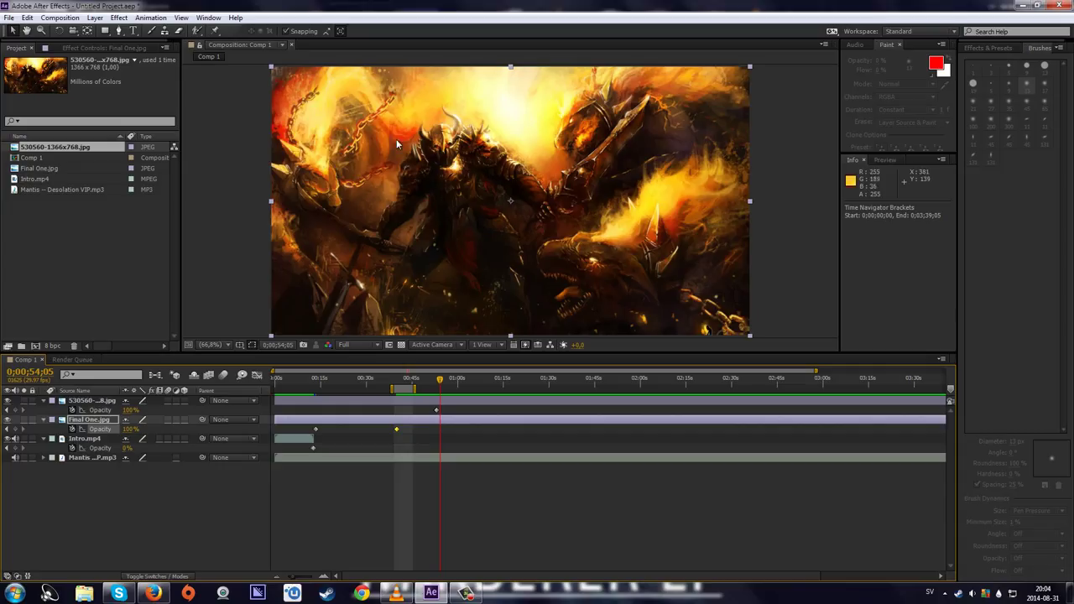
{"action": "left_click_drag", "start_coordinate": [445, 195], "coordinate": [463, 216]}
{"action": "key", "text": "ctrl+z"}
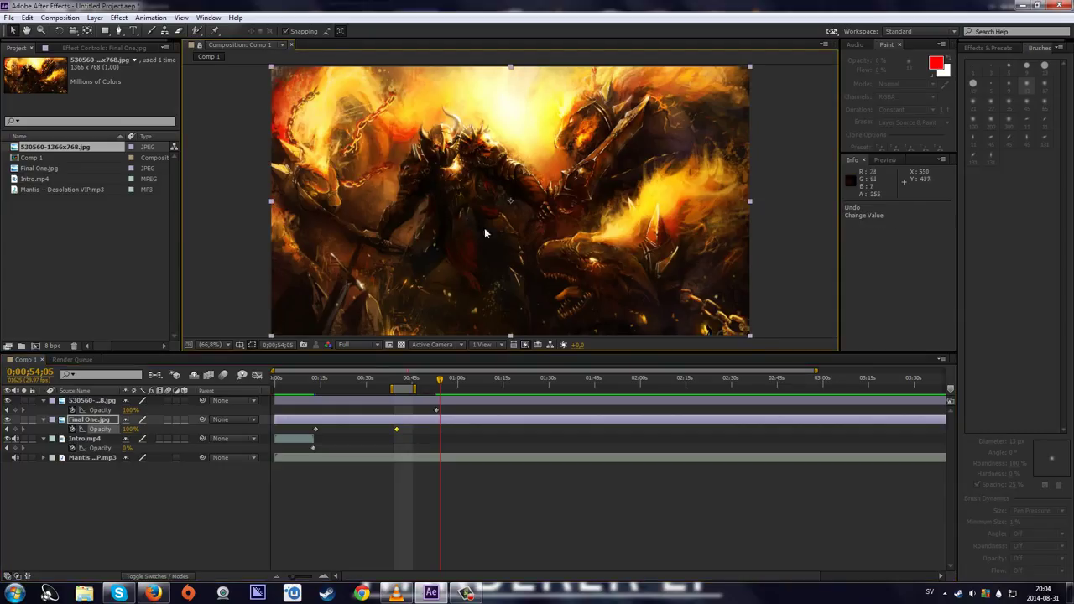
- Set the start of the work area to 0;00;40;03, just after the Final One.jpg layer's last opacity keyframe
{"action": "left_click_drag", "start_coordinate": [398, 380], "coordinate": [408, 380]}
{"action": "scroll", "coordinate": [376, 408], "scroll_direction": "up", "scroll_amount": 3}
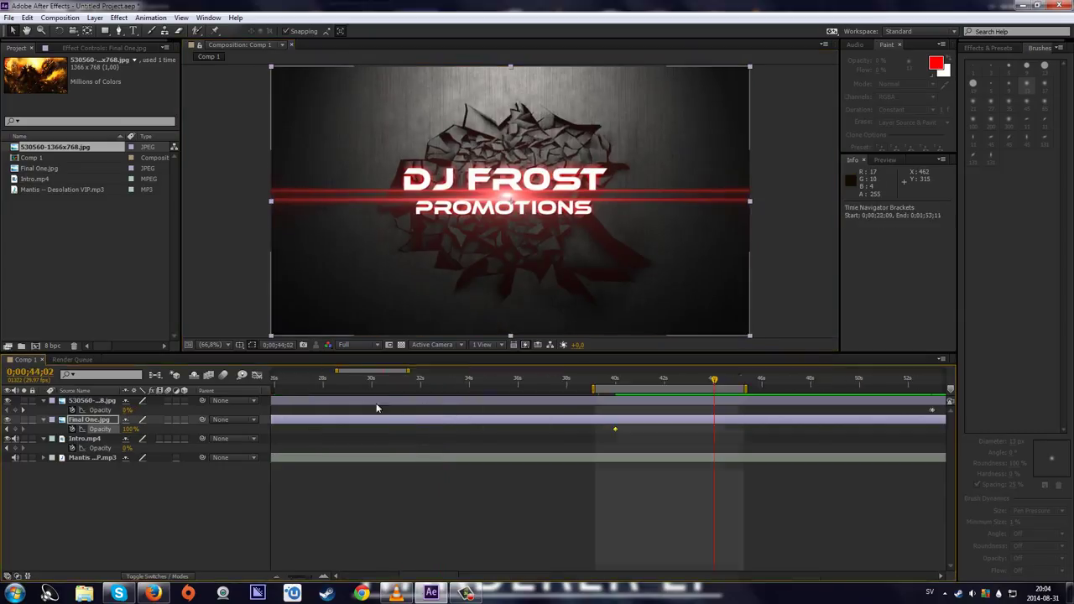
{"action": "left_click_drag", "start_coordinate": [594, 389], "coordinate": [615, 389]}
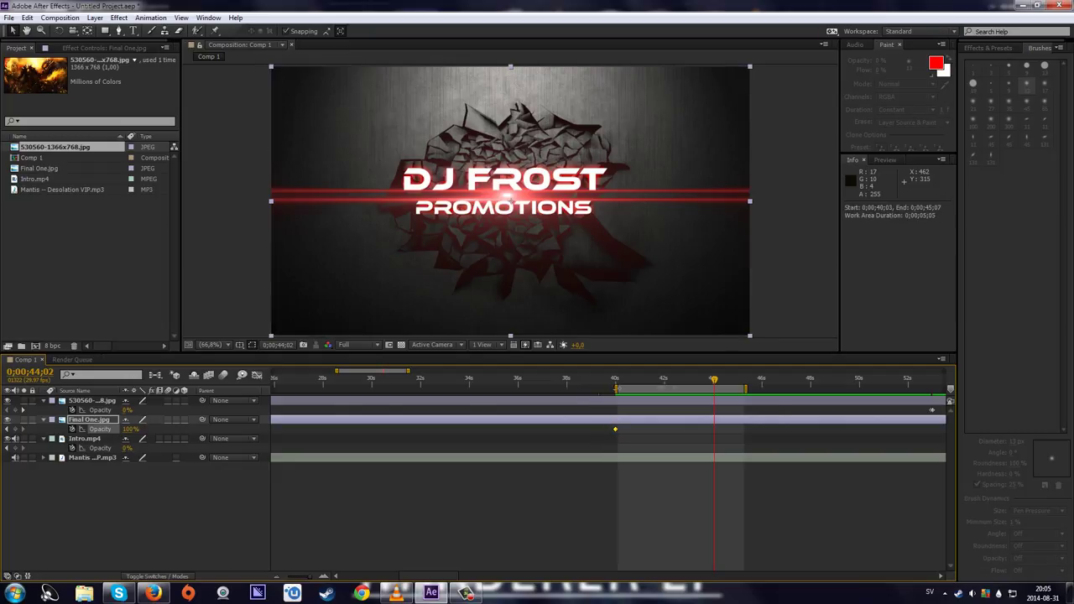
- Extend the end of the work area to about 53 seconds and preview it
{"action": "left_click_drag", "start_coordinate": [744, 389], "coordinate": [933, 389]}
{"action": "key", "text": "KP_0"}
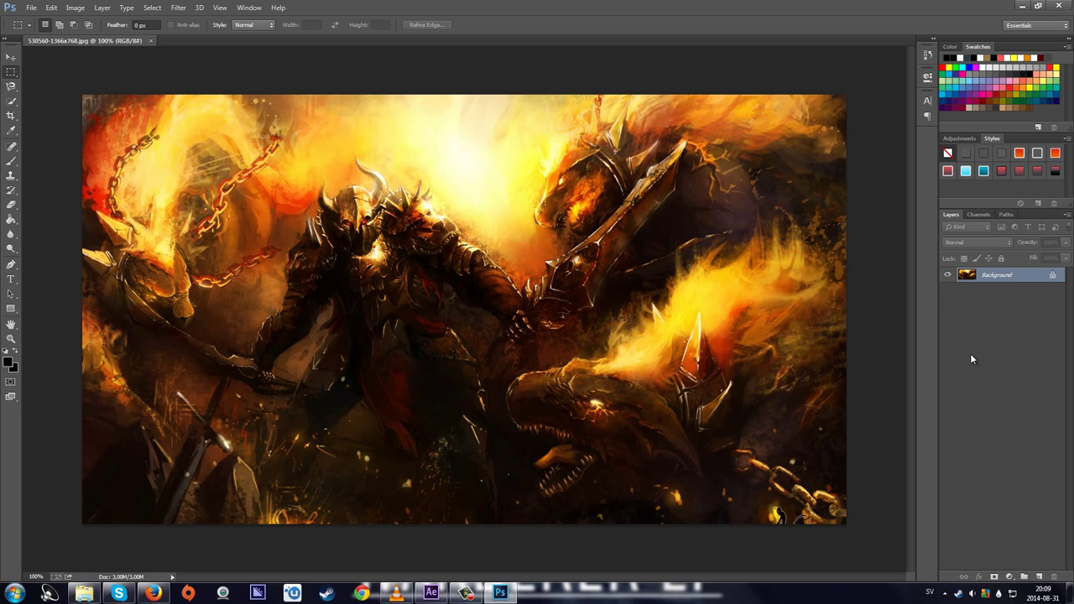
{"action": "key", "text": "ctrl+shift+alt+n"}
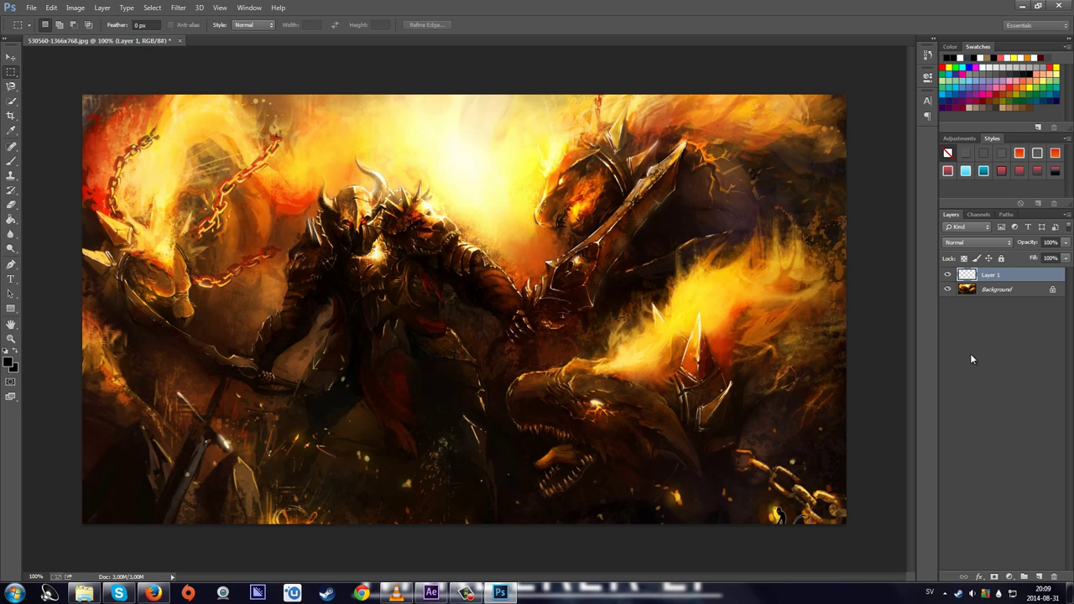
{"action": "left_click", "coordinate": [1011, 294]}
{"action": "key", "text": "Delete"}
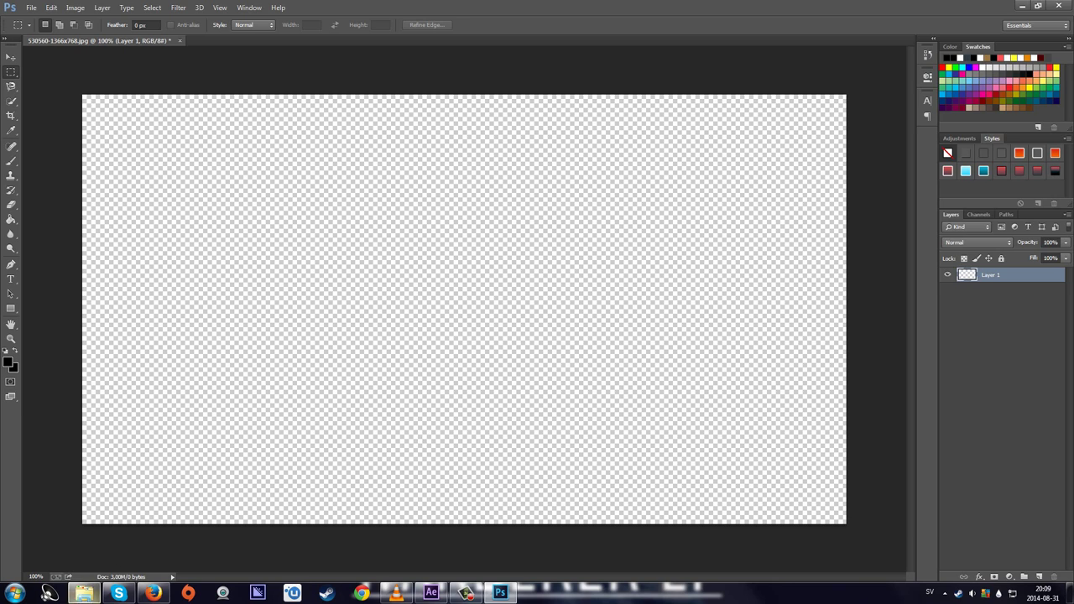
{"action": "left_click", "coordinate": [84, 593]}
{"action": "left_click_drag", "start_coordinate": [613, 84], "coordinate": [330, 260]}
{"action": "left_click", "coordinate": [391, 24]}
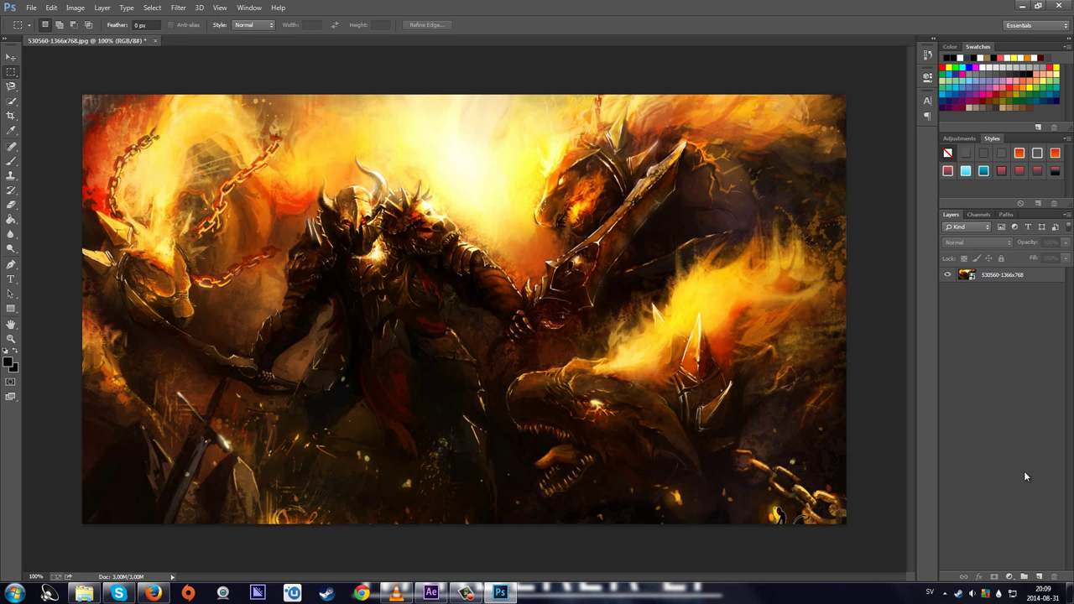
{"action": "left_click", "coordinate": [1023, 282]}
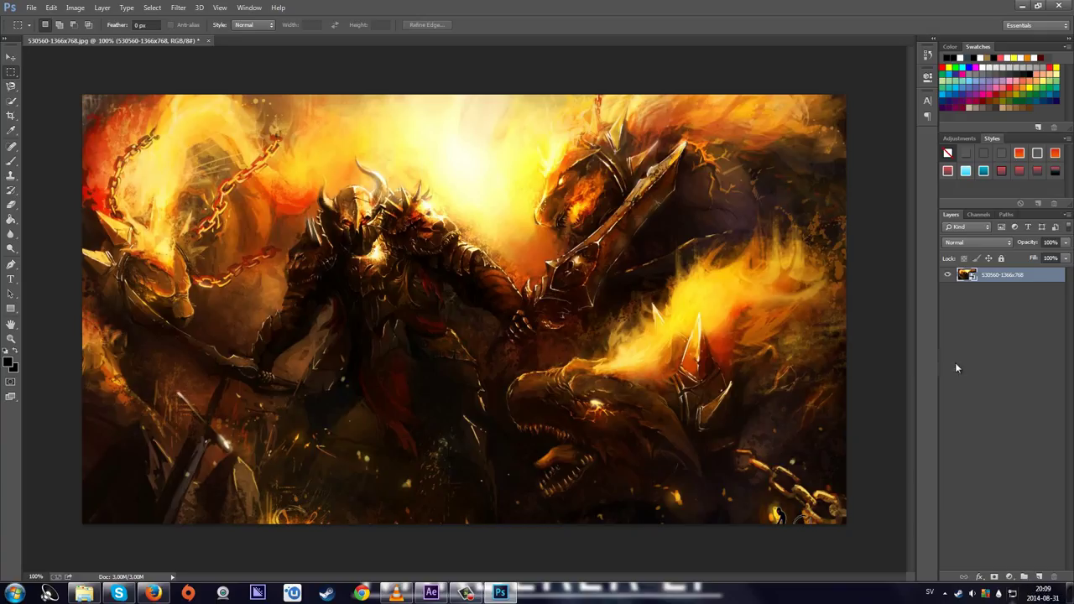
{"action": "key", "text": "ctrl+shift+alt+n"}
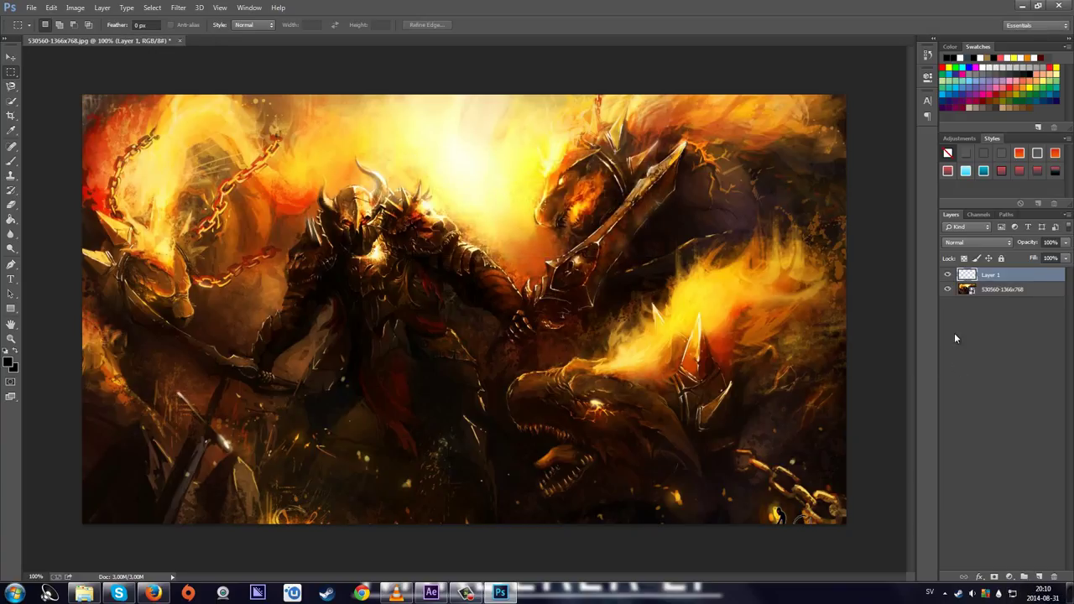
{"action": "left_click", "coordinate": [11, 219]}
{"action": "left_click", "coordinate": [201, 225]}
{"action": "left_click", "coordinate": [994, 317]}
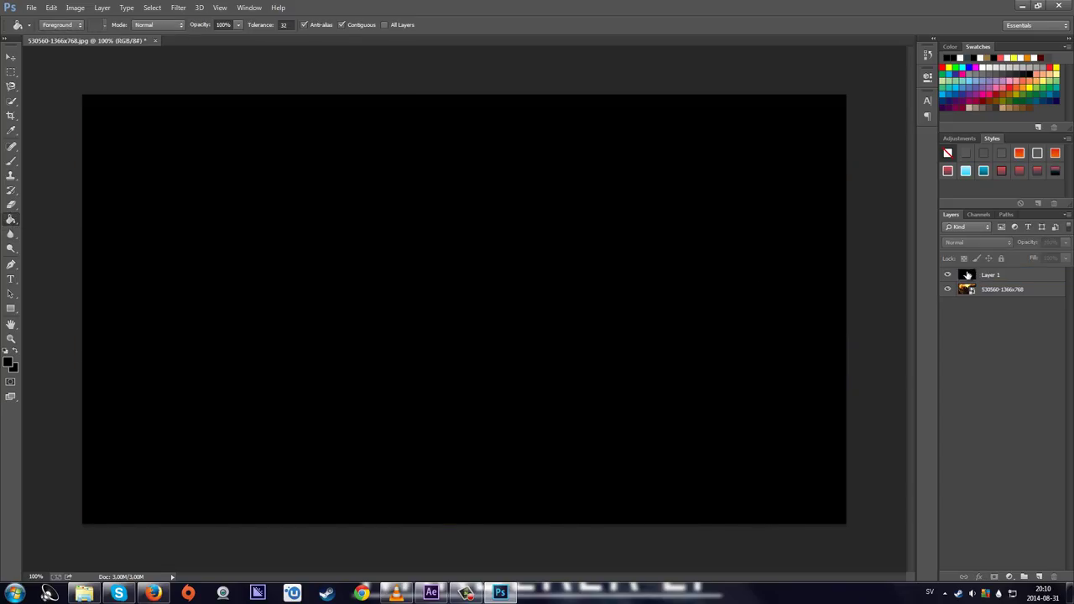
- Check the image beneath black Layer 1 by toggling its visibility, then set the Eraser size to 419 px
{"action": "left_click", "coordinate": [948, 275]}
{"action": "left_click", "coordinate": [949, 275]}
{"action": "left_click", "coordinate": [949, 275]}
{"action": "left_click", "coordinate": [1018, 276]}
{"action": "left_click", "coordinate": [11, 204]}
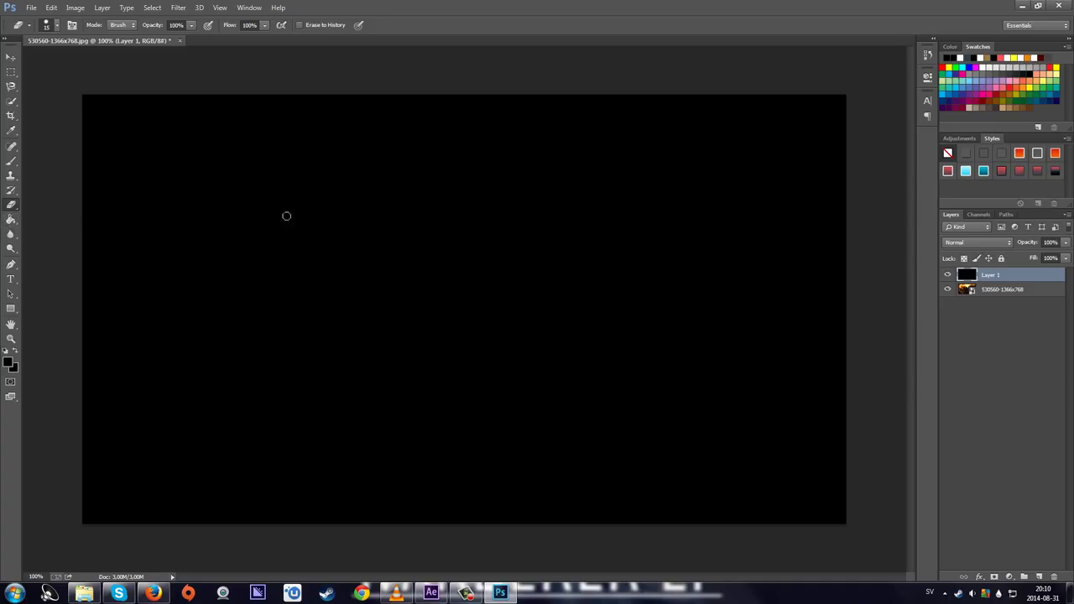
{"action": "left_click", "coordinate": [55, 28]}
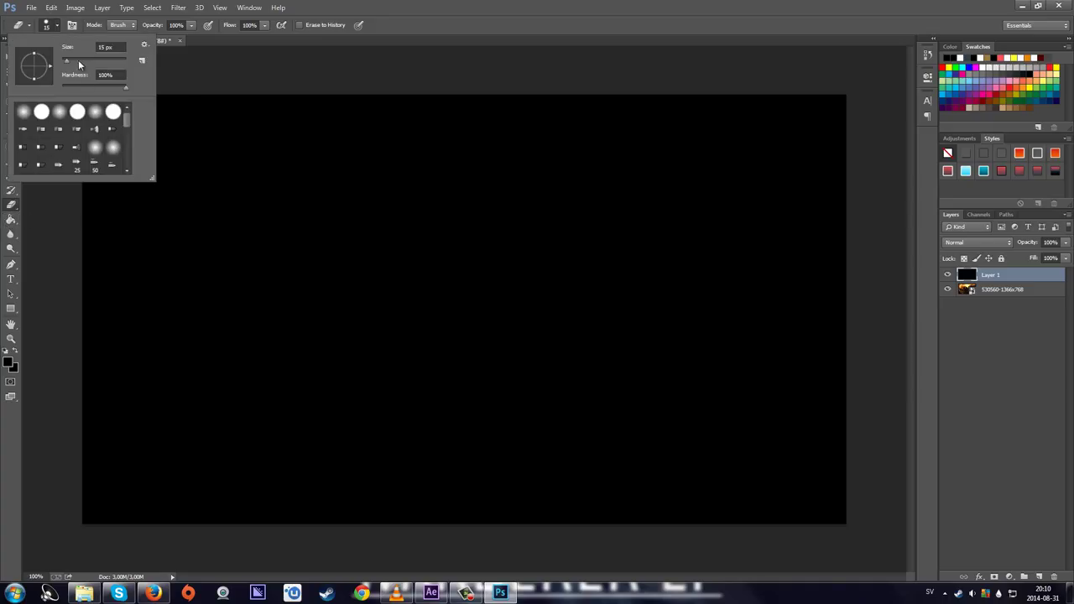
{"action": "left_click_drag", "start_coordinate": [79, 65], "coordinate": [112, 63]}
{"action": "left_click", "coordinate": [969, 291]}
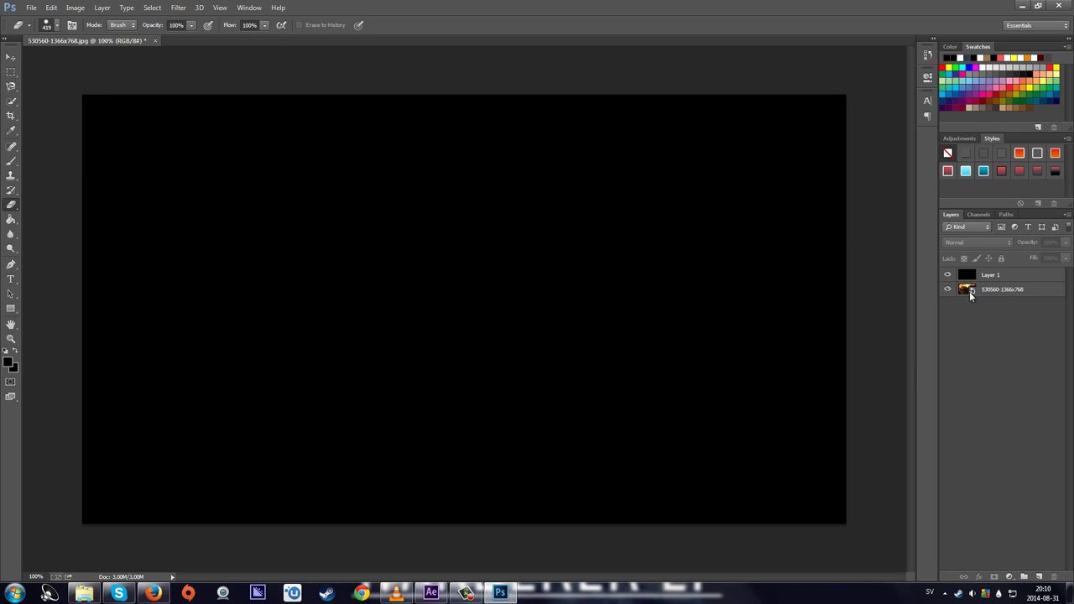
- Lower Layer 1's opacity to 67% to reveal the image beneath
{"action": "double_click", "coordinate": [1011, 274]}
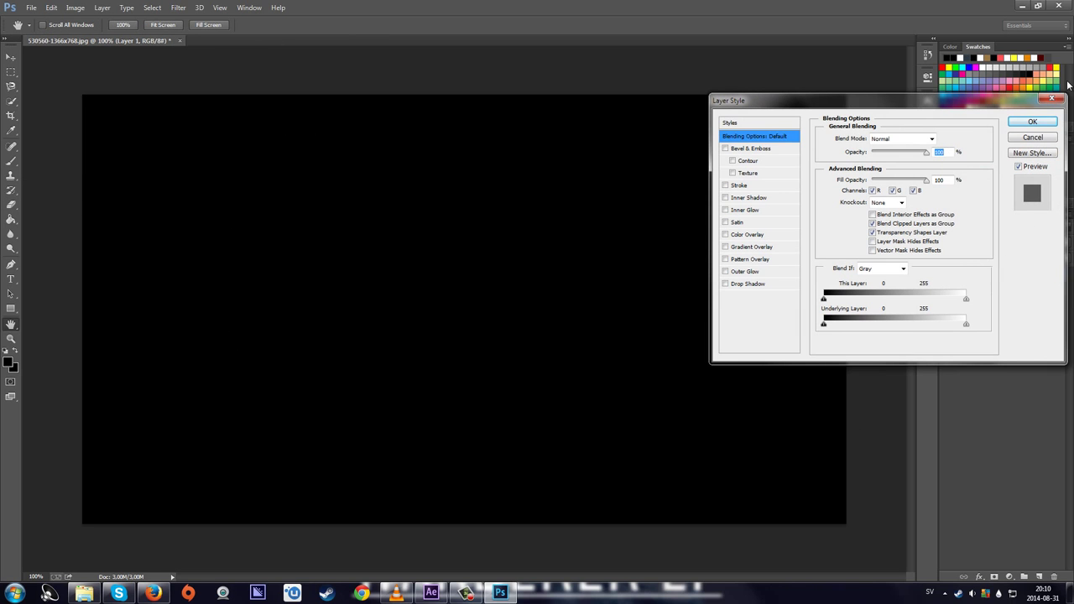
{"action": "key", "text": "Escape"}
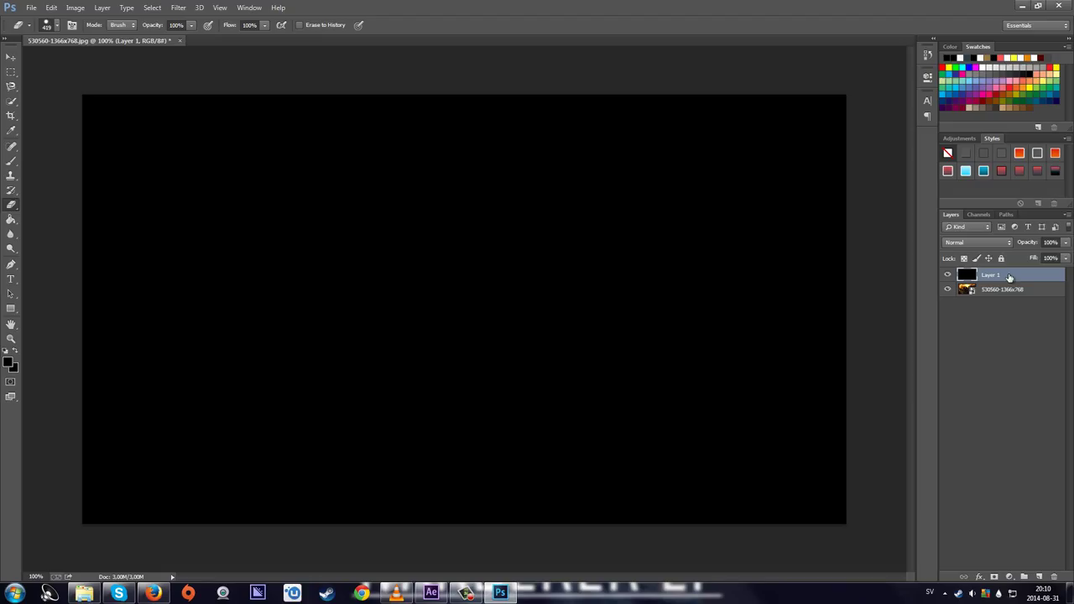
{"action": "left_click", "coordinate": [1064, 243]}
{"action": "mouse_move", "coordinate": [1050, 258]}
{"action": "left_mouse_down"}
{"action": "mouse_move", "coordinate": [1040, 261]}
{"action": "mouse_move", "coordinate": [1048, 257]}
{"action": "left_mouse_up"}
{"action": "left_click", "coordinate": [1033, 339]}
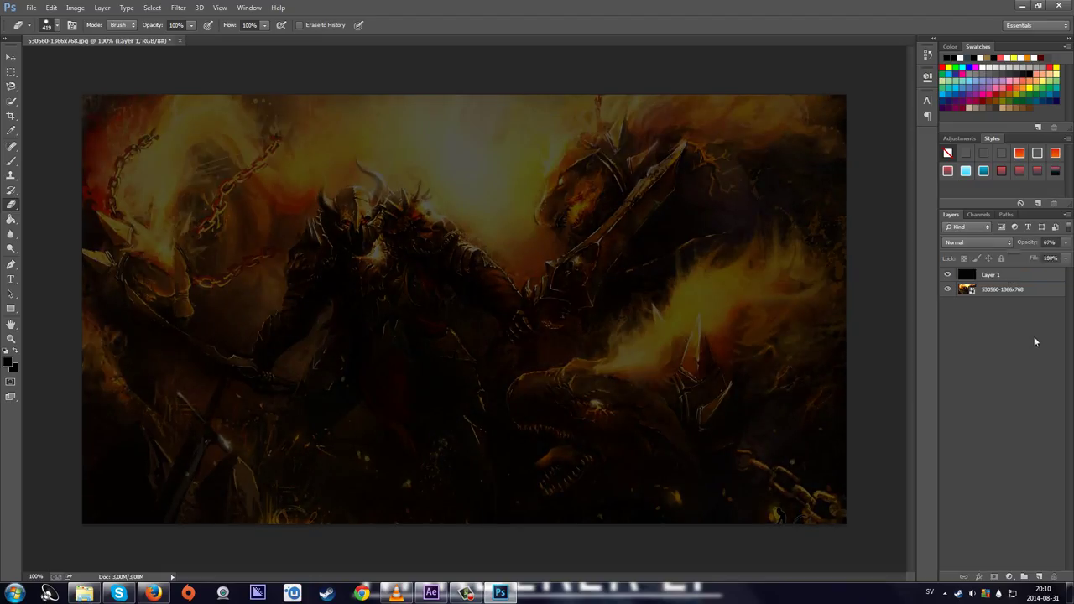
- Try erasing Layer 1 over the horned warrior with the hard-edged 419 px eraser and undo it
{"action": "left_click", "coordinate": [1036, 282]}
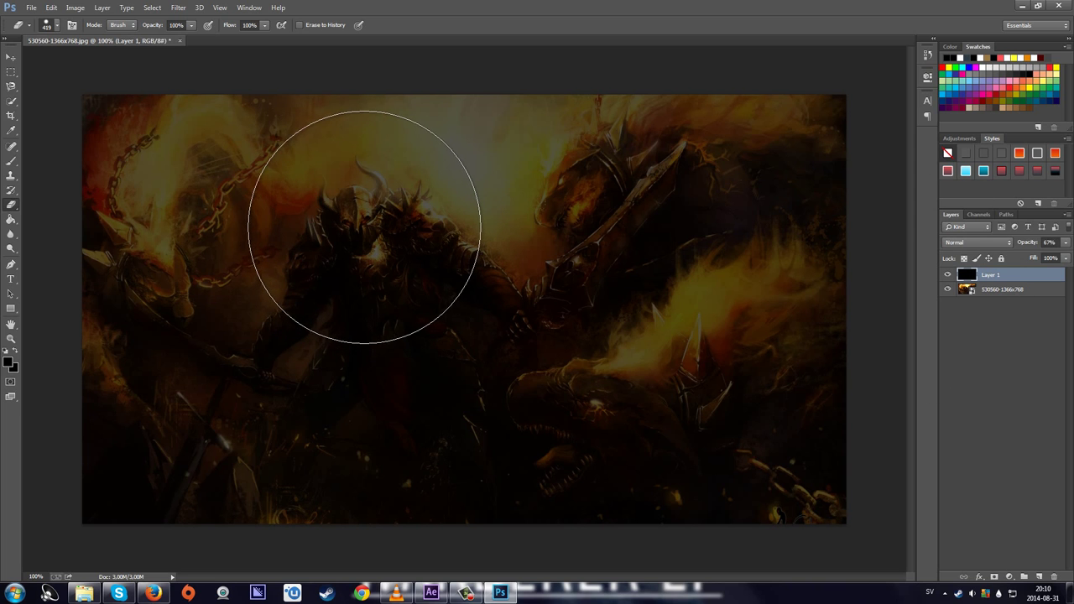
{"action": "left_click", "coordinate": [366, 228]}
{"action": "key", "text": "ctrl+z"}
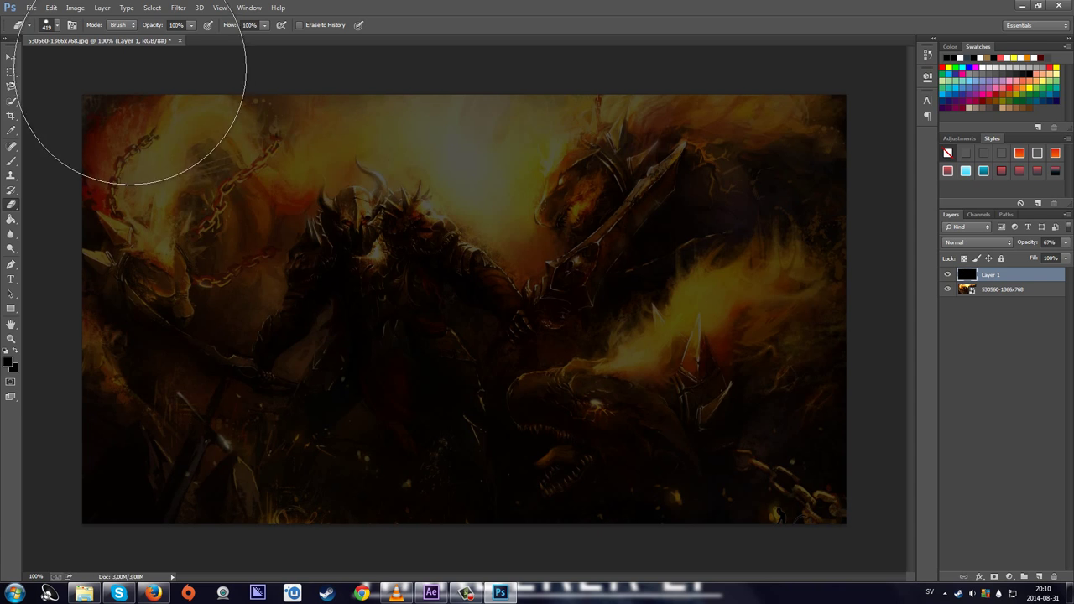
- Switch the 419 px eraser to a soft round brush with 0% hardness and select Layer 1
{"action": "left_click", "coordinate": [52, 24]}
{"action": "left_click", "coordinate": [66, 112]}
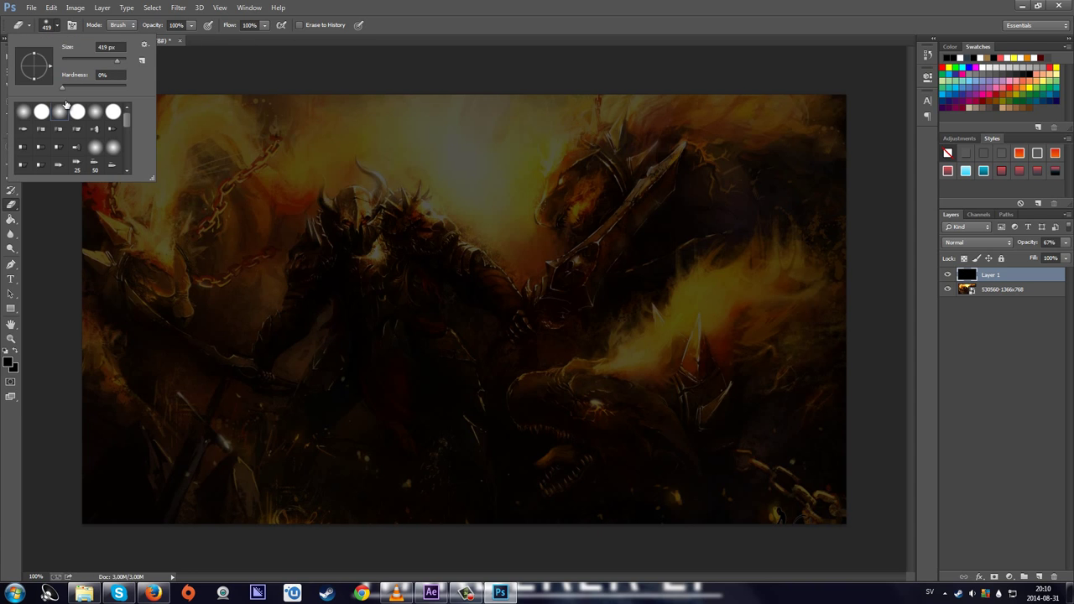
{"action": "left_click", "coordinate": [1032, 359]}
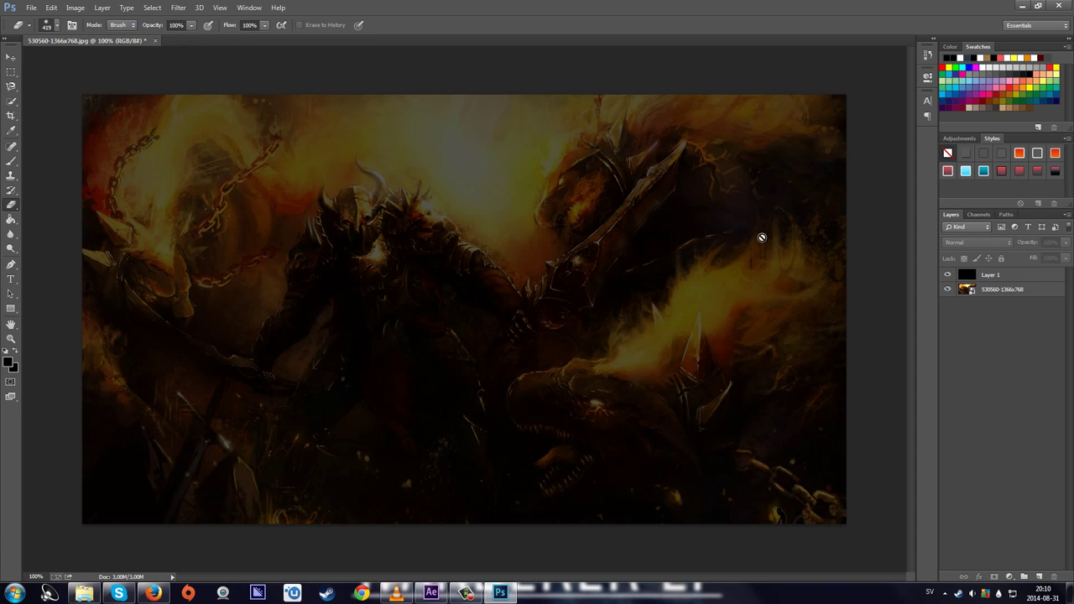
{"action": "left_click", "coordinate": [1021, 277]}
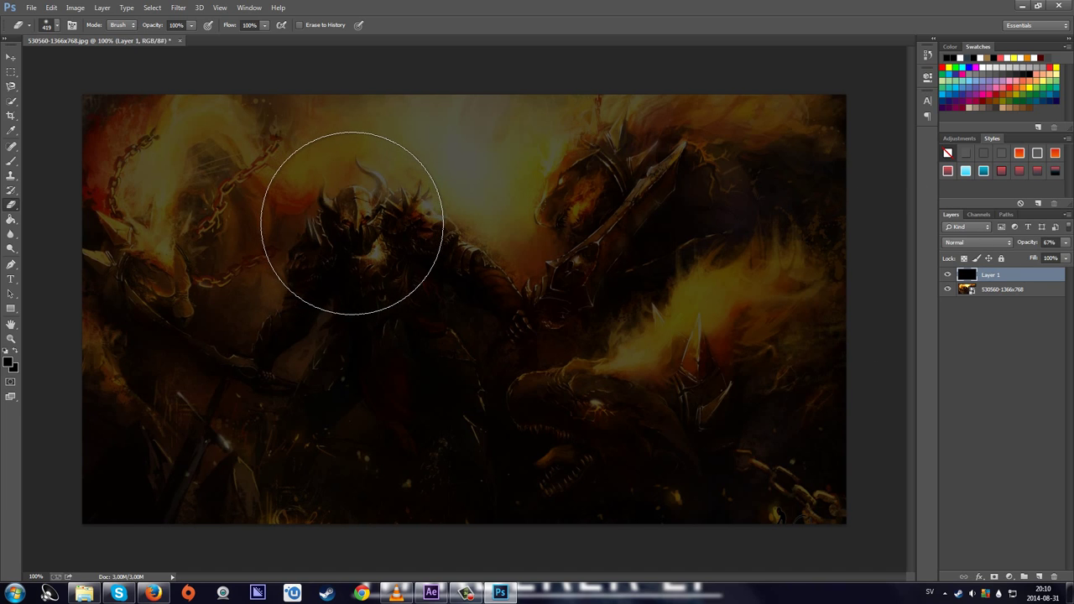
- Try erasing Layer 1 over the horned warrior with the soft 419 px eraser, compare at 100% opacity, and undo the erasing
{"action": "left_click", "coordinate": [364, 225]}
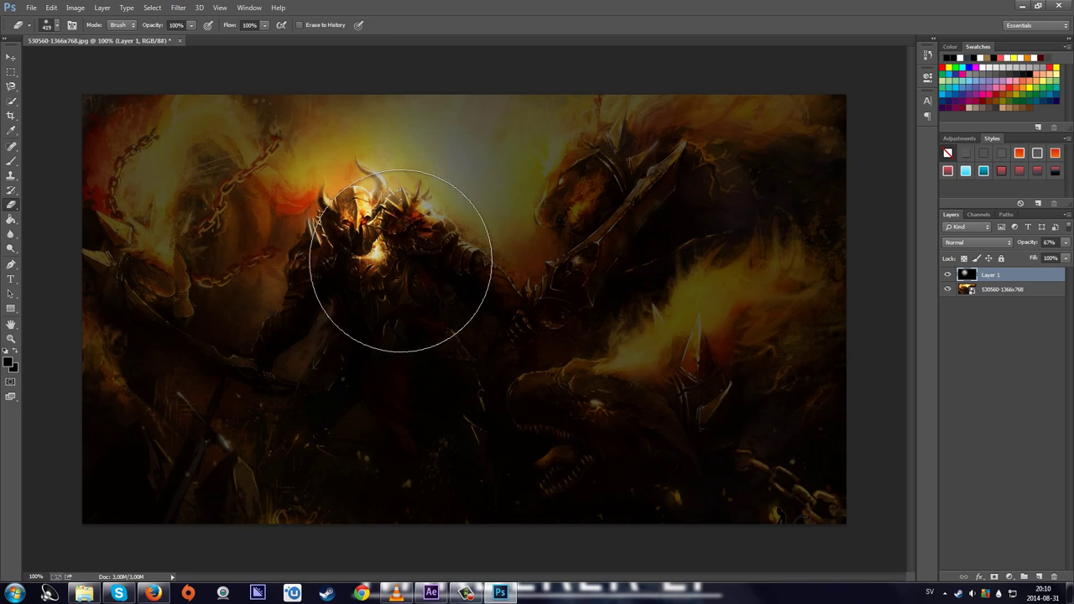
{"action": "left_click", "coordinate": [1065, 241]}
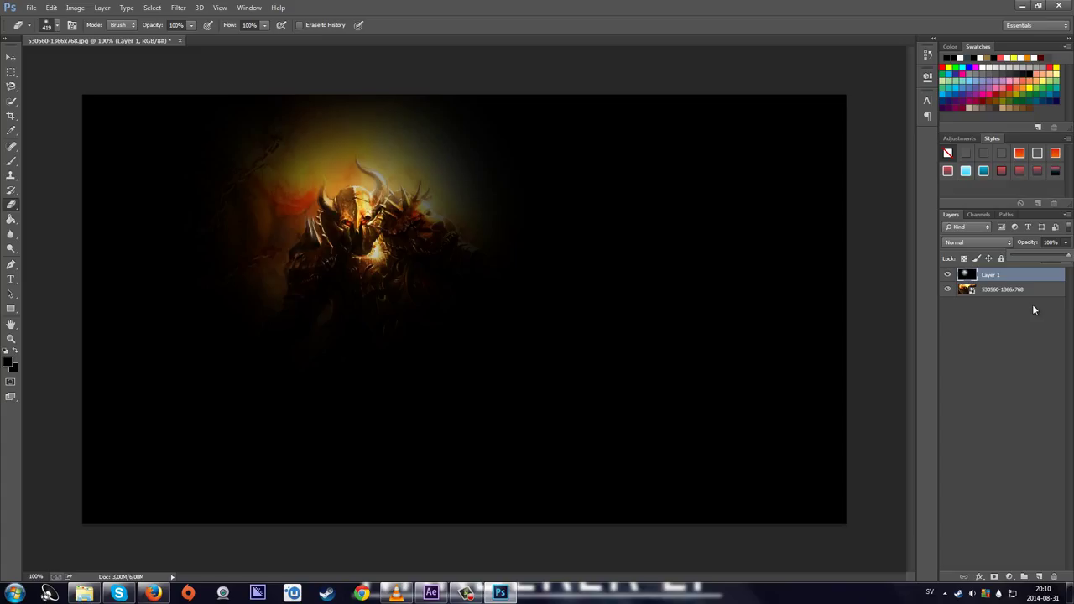
{"action": "left_click", "coordinate": [1050, 257]}
{"action": "left_click", "coordinate": [1062, 243]}
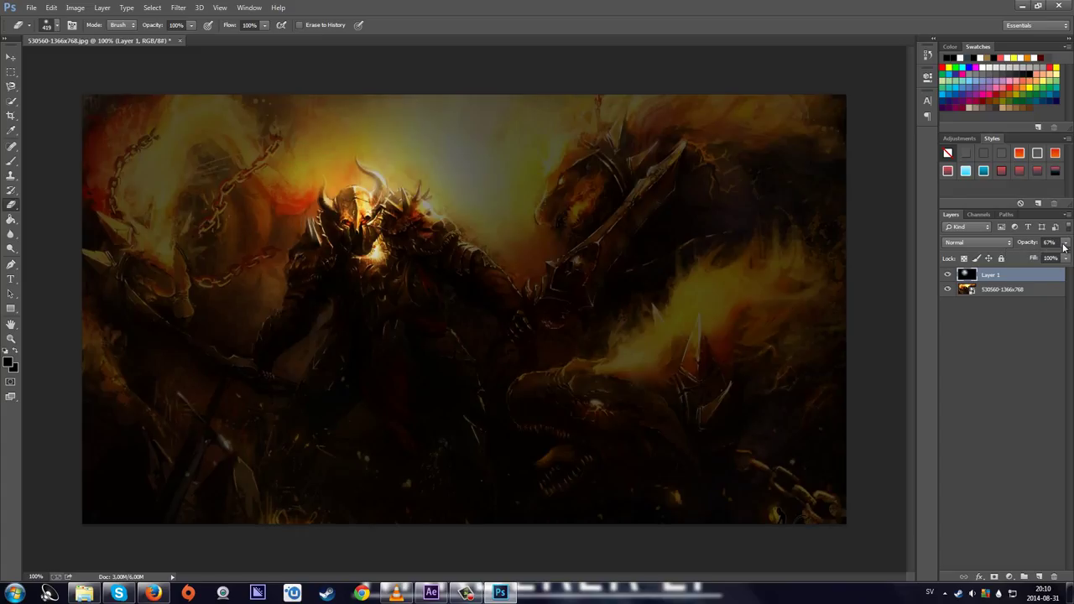
{"action": "key", "text": "ctrl+alt+z"}
{"action": "key", "text": "ctrl+alt+z"}
{"action": "key", "text": "ctrl+alt+z"}
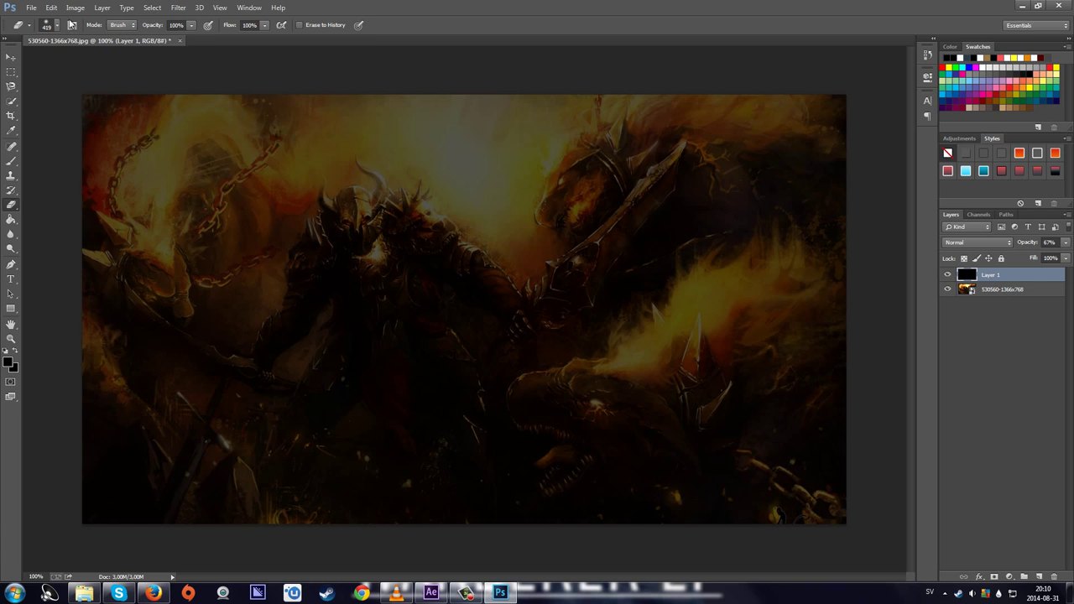
- Reduce the soft eraser to 261 px and erase Layer 1 over the warrior's horned helmet
{"action": "right_click", "coordinate": [346, 241]}
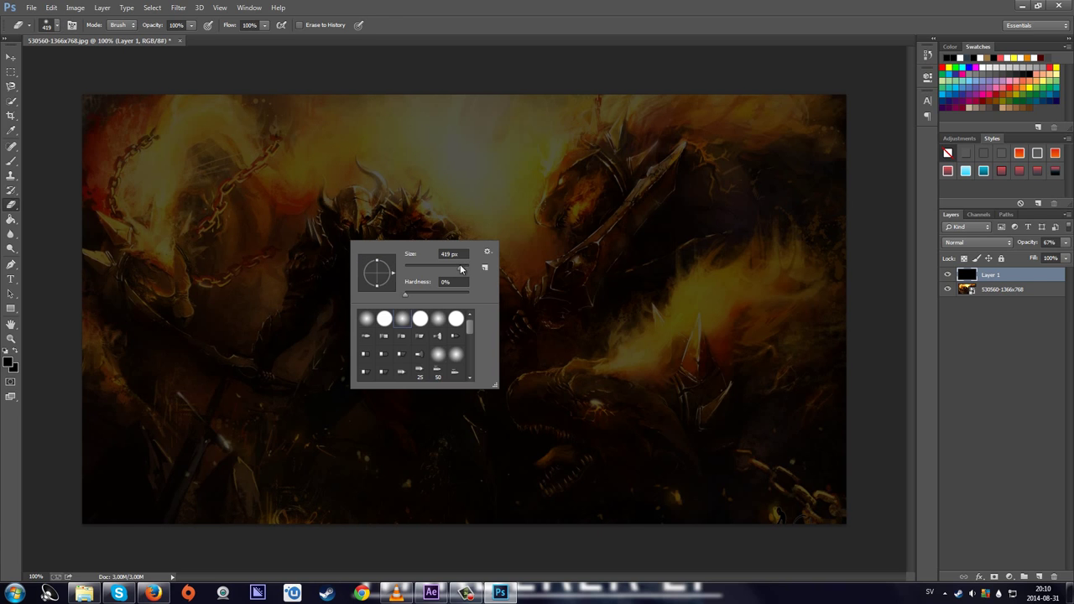
{"action": "left_click_drag", "start_coordinate": [460, 267], "coordinate": [456, 267]}
{"action": "left_click", "coordinate": [980, 344]}
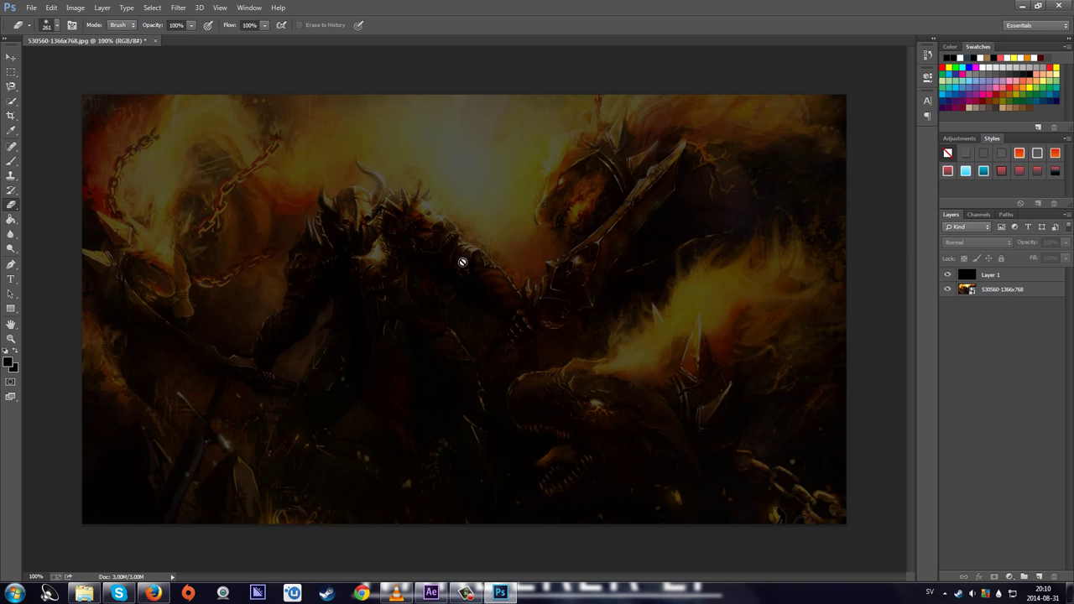
{"action": "left_click", "coordinate": [1035, 277]}
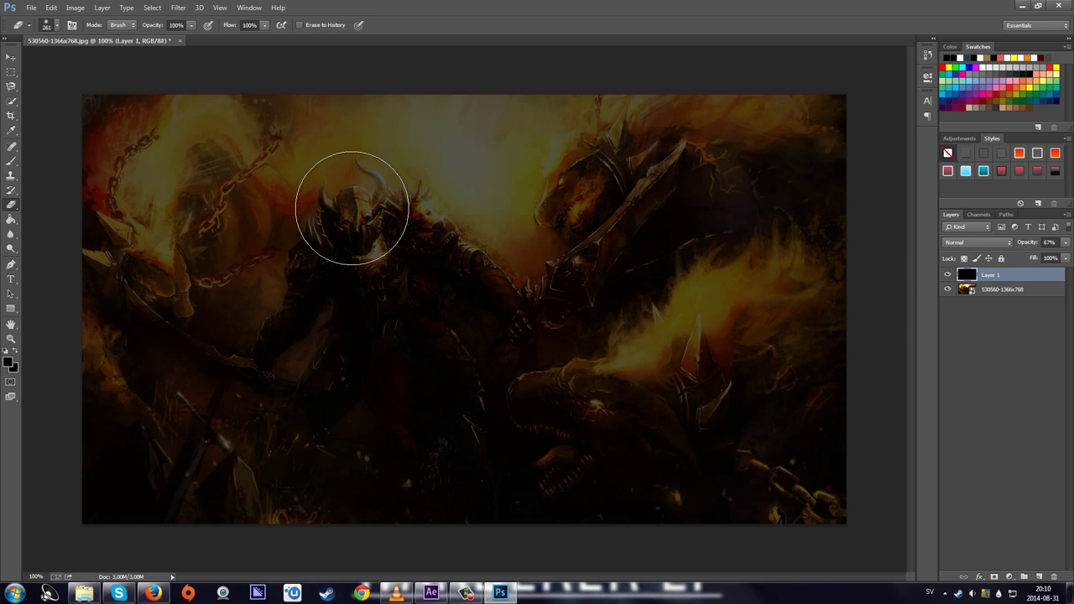
{"action": "left_click_drag", "start_coordinate": [353, 208], "coordinate": [420, 247]}
{"action": "left_click", "coordinate": [1066, 242]}
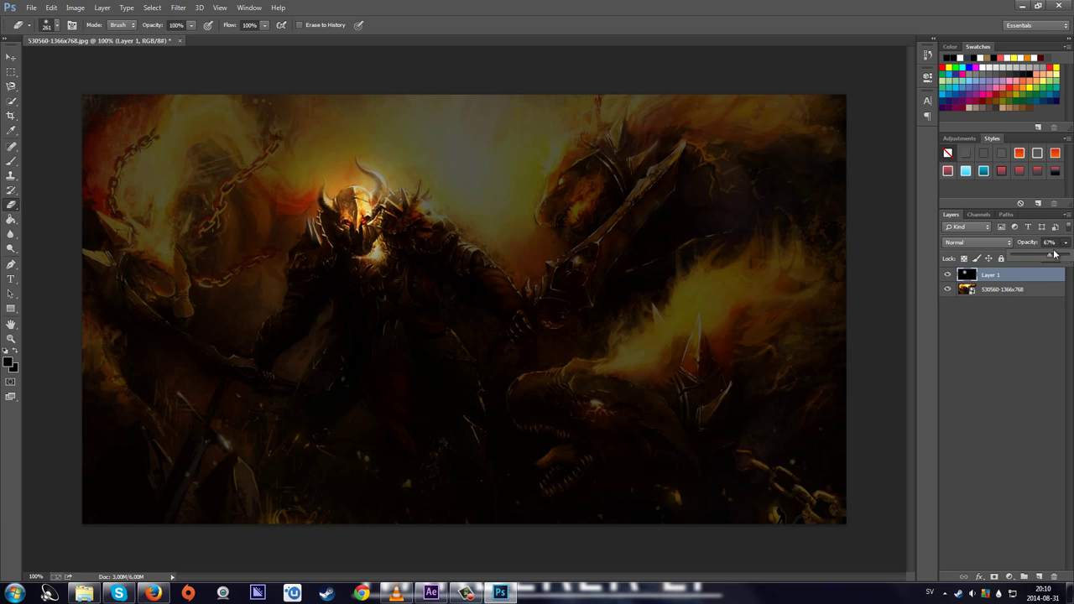
{"action": "left_click_drag", "start_coordinate": [1059, 256], "coordinate": [1072, 260]}
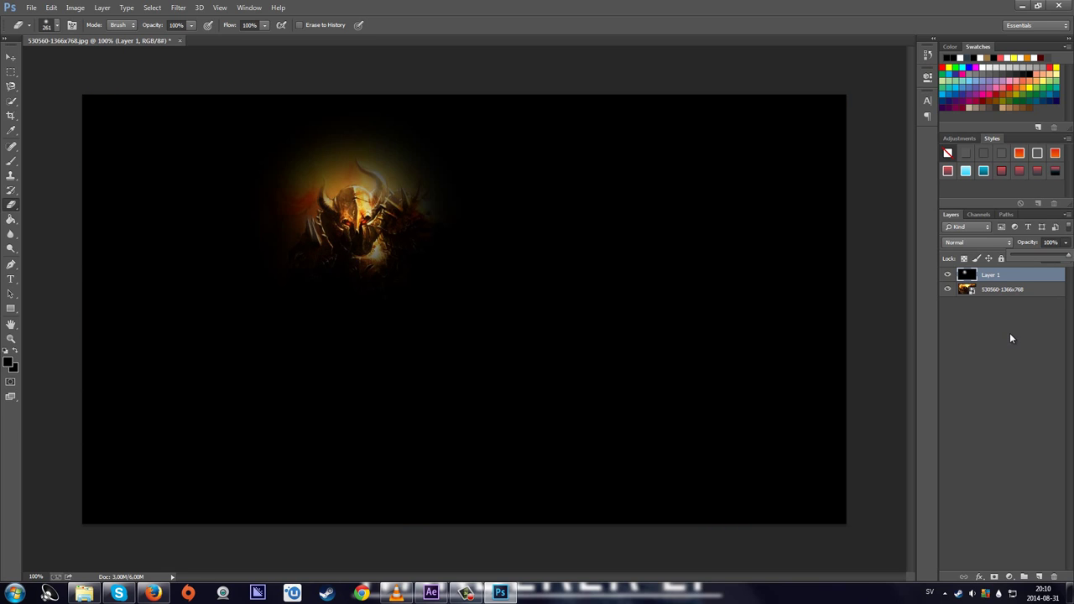
{"action": "left_click", "coordinate": [31, 7]}
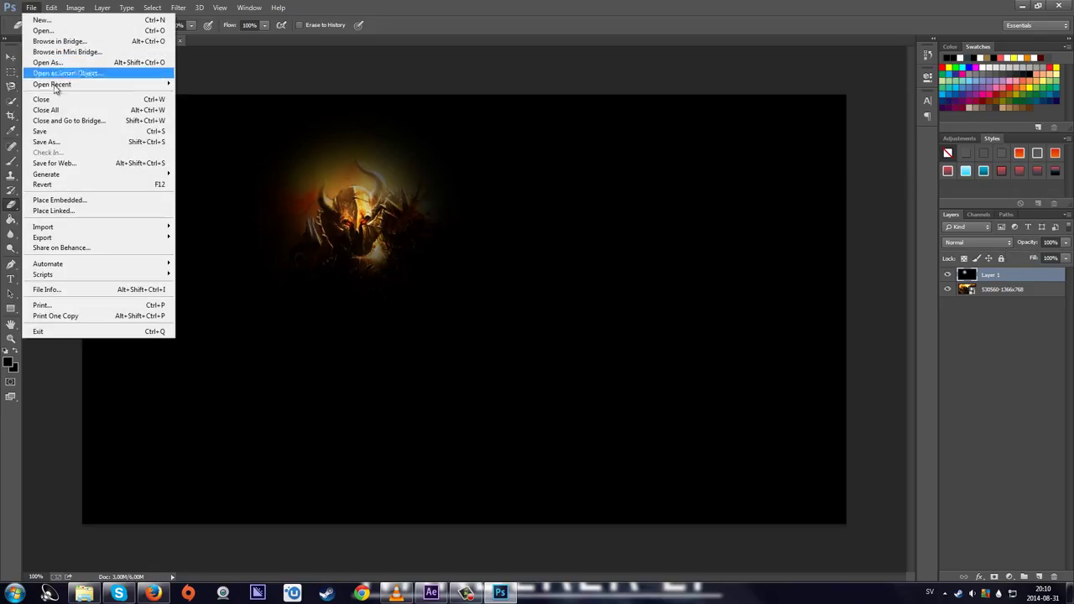
{"action": "left_click", "coordinate": [60, 143]}
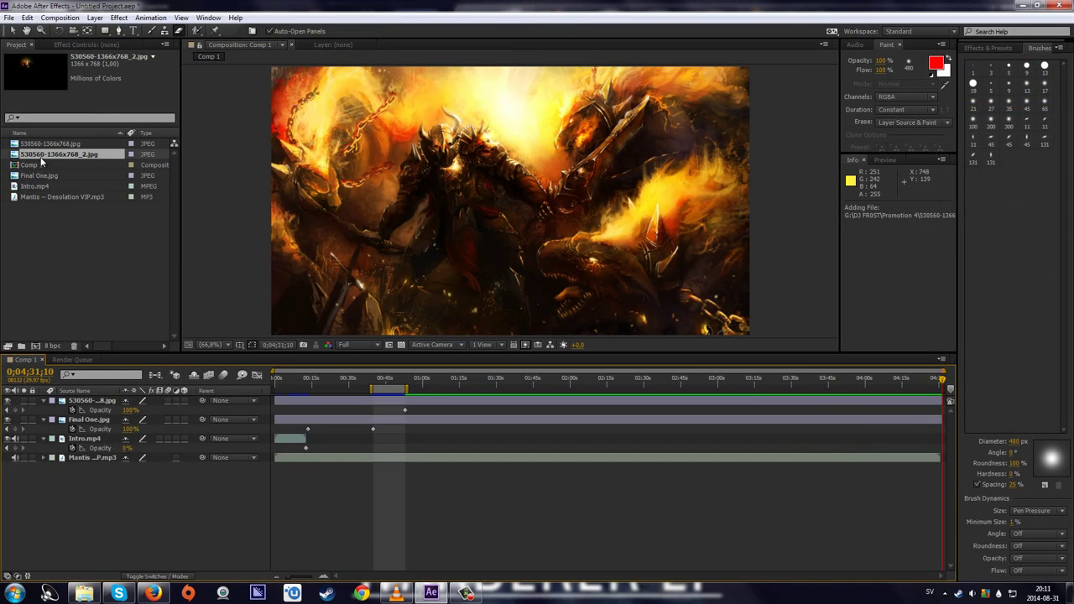
{"action": "left_click_drag", "start_coordinate": [41, 156], "coordinate": [83, 398]}
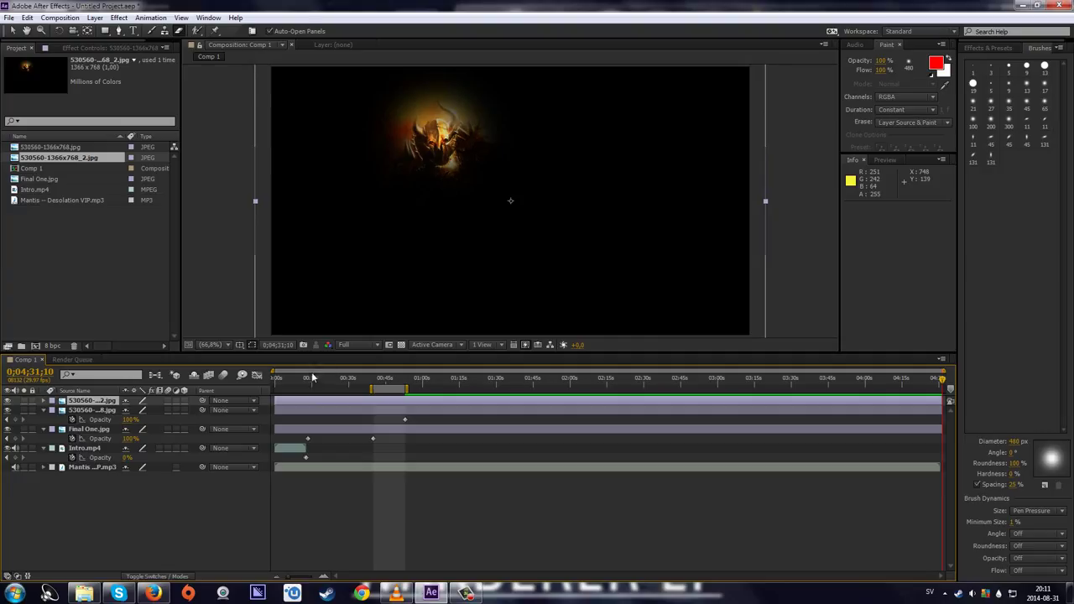
{"action": "left_click", "coordinate": [99, 409]}
{"action": "key", "text": "s"}
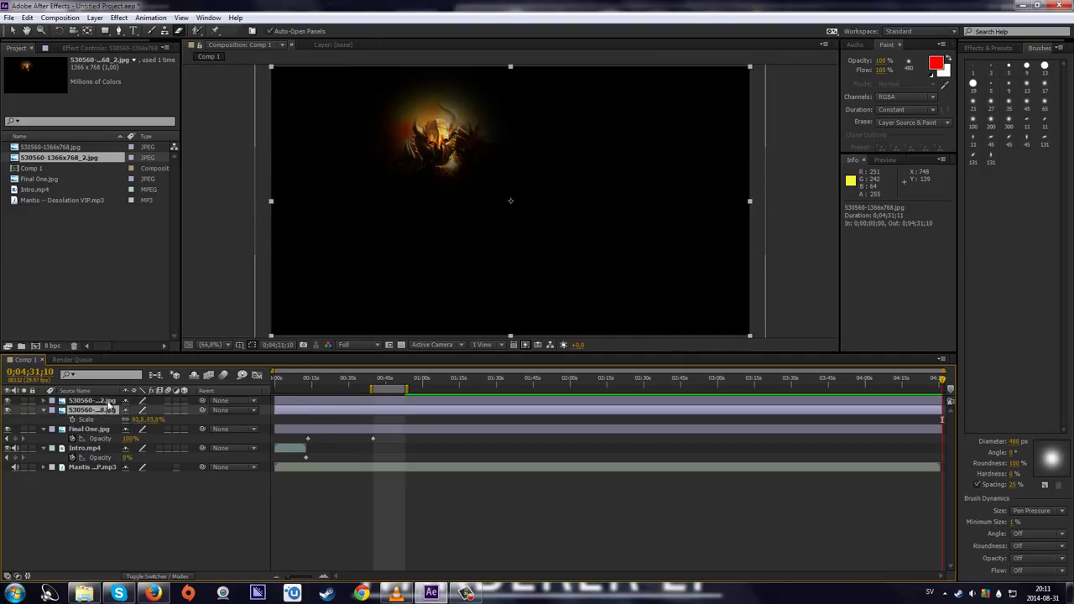
{"action": "left_click", "coordinate": [108, 401]}
{"action": "key", "text": "s"}
{"action": "left_click", "coordinate": [139, 411]}
{"action": "type", "text": "93,"}
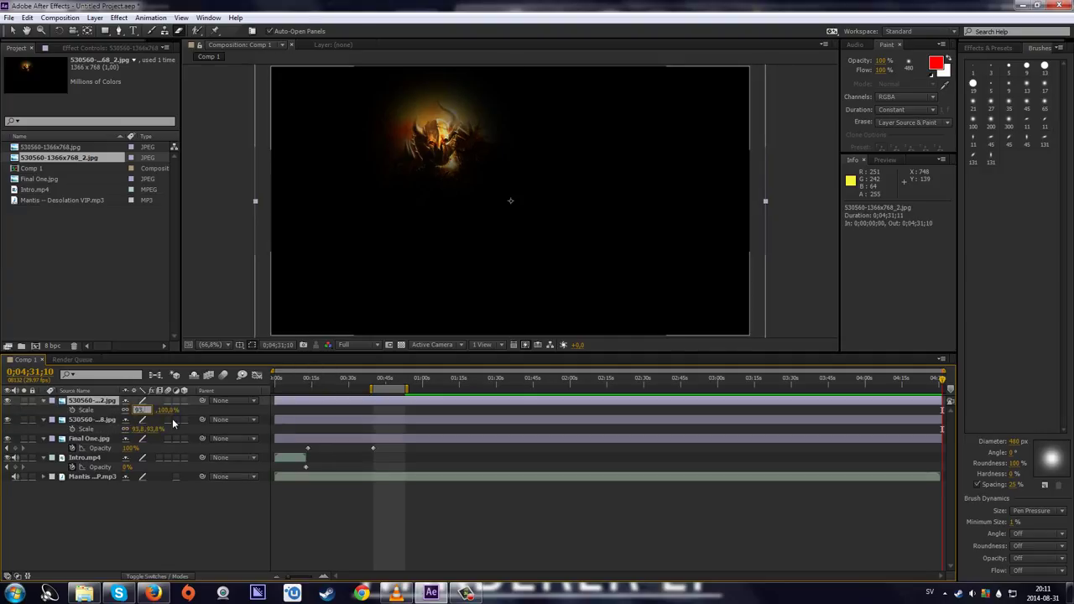
{"action": "type", "text": "8"}
{"action": "key", "text": "Return"}
{"action": "left_click", "coordinate": [174, 532]}
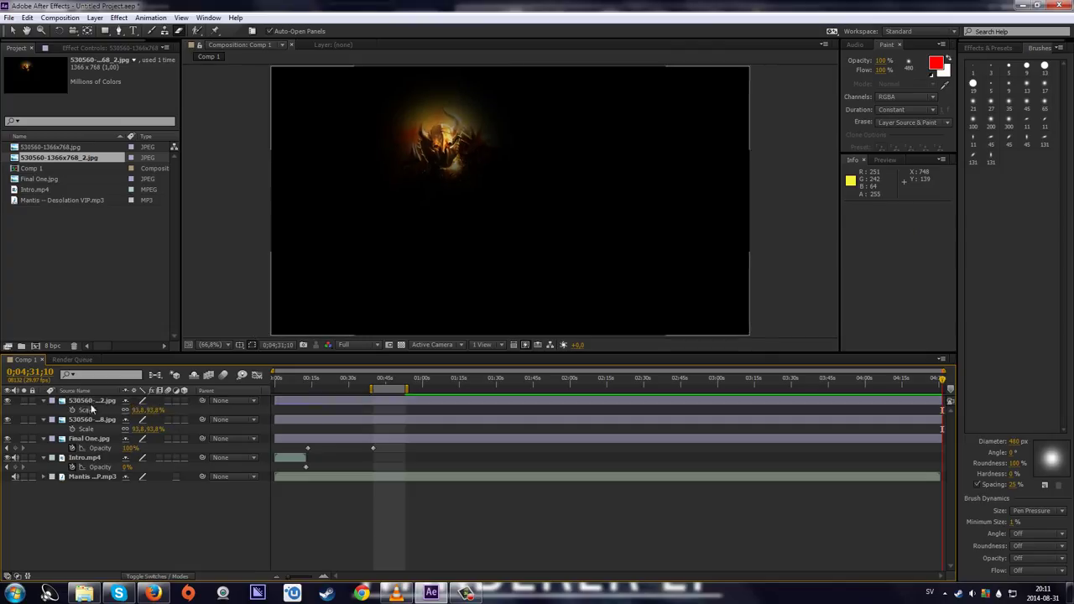
{"action": "left_click", "coordinate": [388, 400]}
{"action": "left_click_drag", "start_coordinate": [302, 382], "coordinate": [380, 382]}
{"action": "scroll", "coordinate": [369, 413], "scroll_direction": "up", "scroll_amount": 2}
{"action": "key", "text": "equal"}
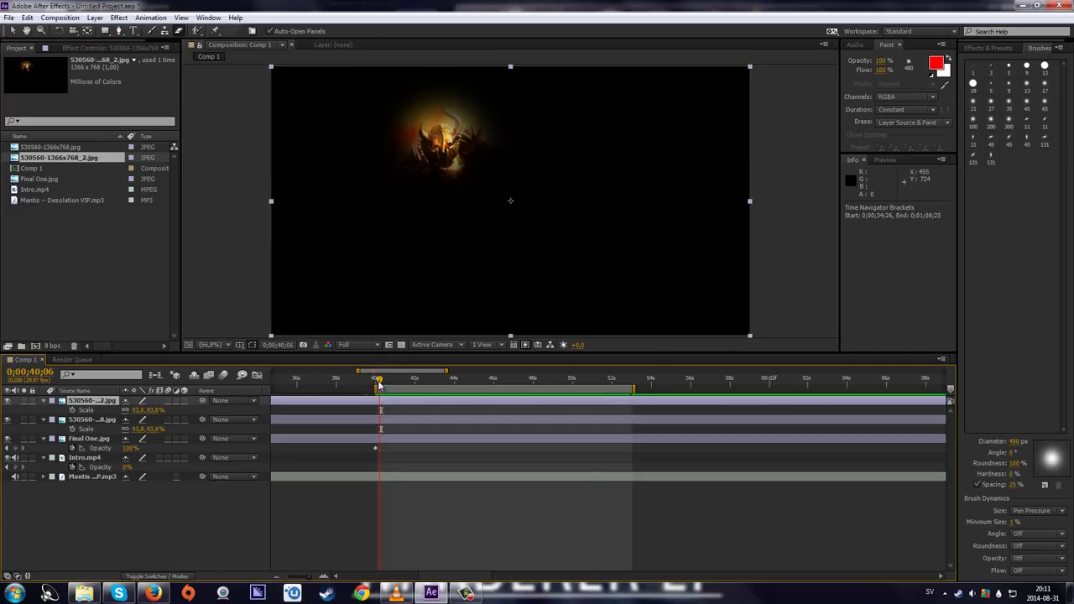
{"action": "left_click_drag", "start_coordinate": [378, 383], "coordinate": [669, 381]}
{"action": "left_click", "coordinate": [102, 404]}
{"action": "key", "text": "t"}
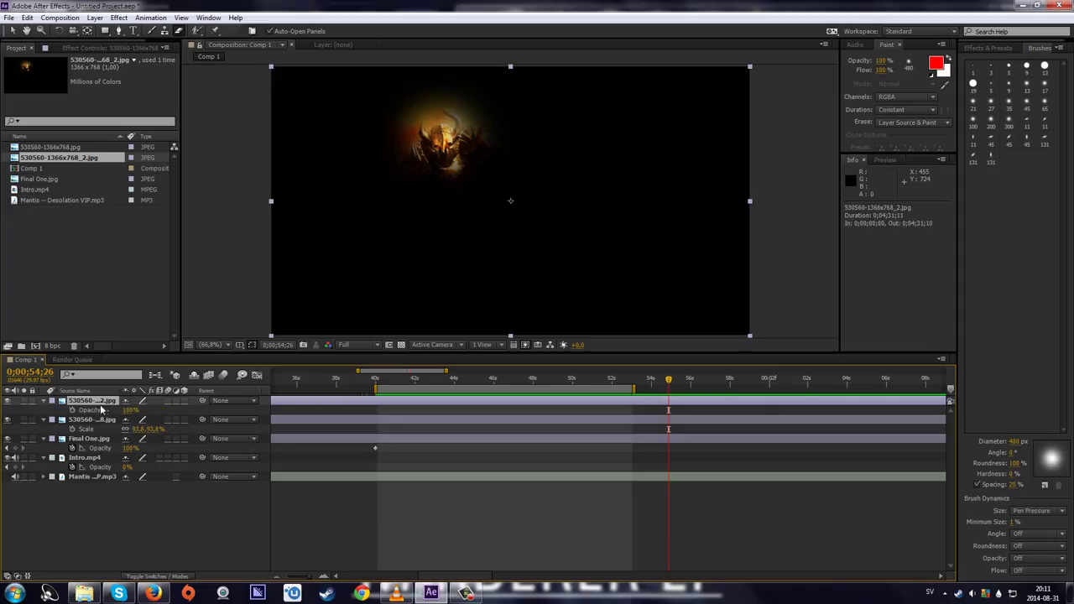
{"action": "left_click", "coordinate": [376, 381]}
{"action": "scroll", "coordinate": [363, 438], "scroll_direction": "up", "scroll_amount": 3}
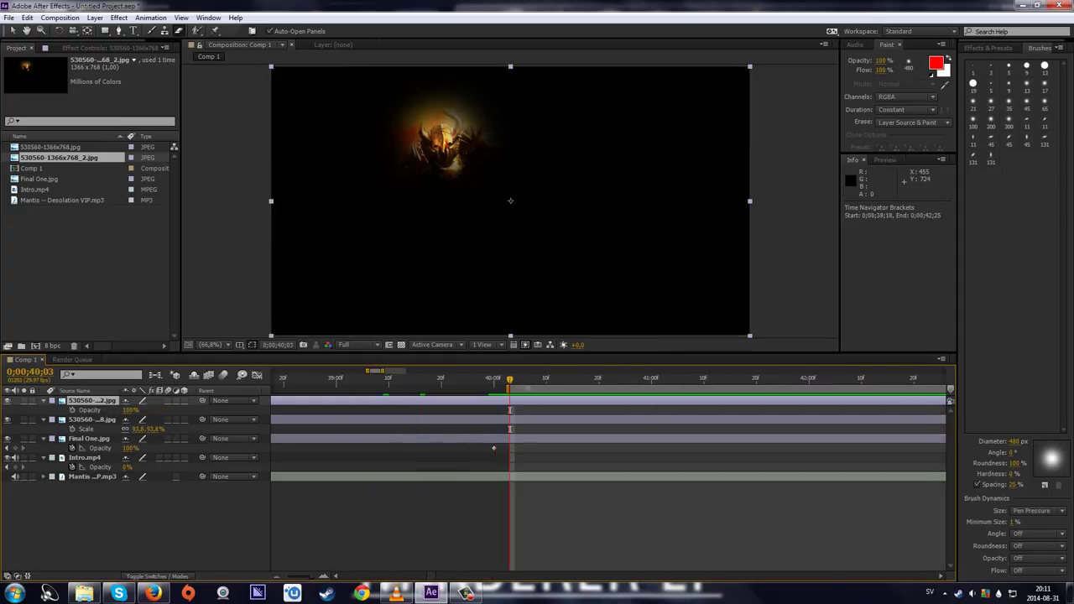
{"action": "left_click_drag", "start_coordinate": [508, 390], "coordinate": [488, 390]}
{"action": "left_click", "coordinate": [494, 382]}
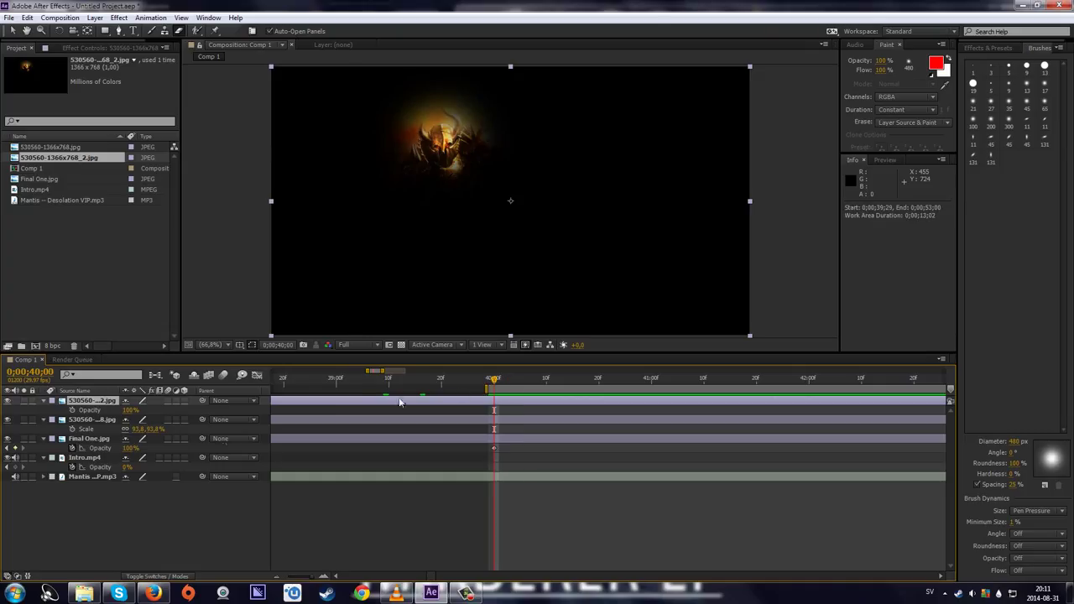
{"action": "left_click_drag", "start_coordinate": [130, 410], "coordinate": [42, 411]}
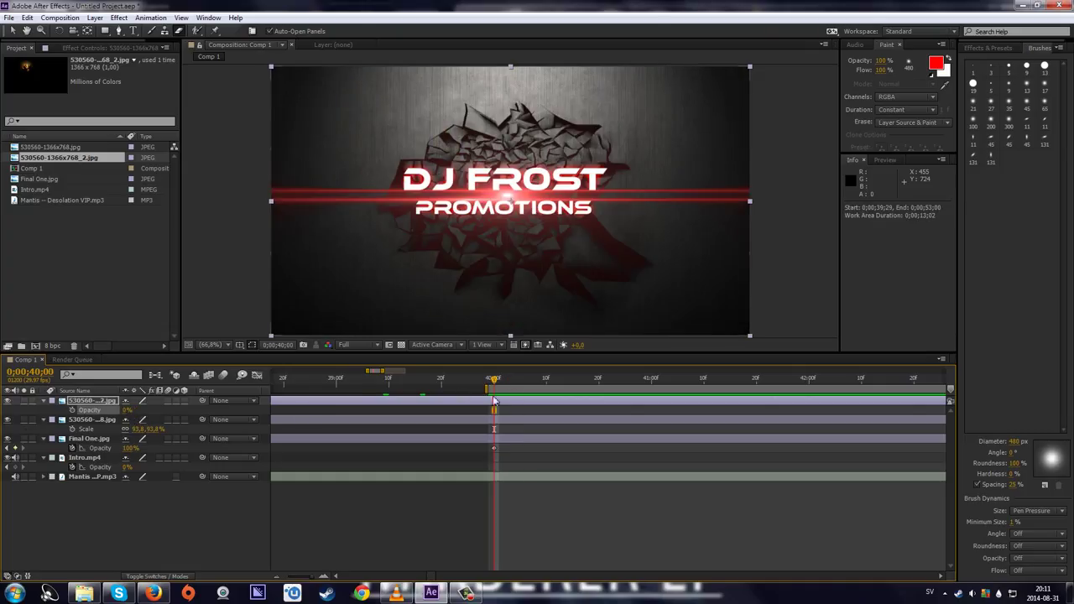
- Fade out Final One.jpg with opacity keyframes of 100% at 0;00;39;28 and 0% at 0;00;40;00
{"action": "left_click", "coordinate": [97, 440]}
{"action": "key", "text": "t"}
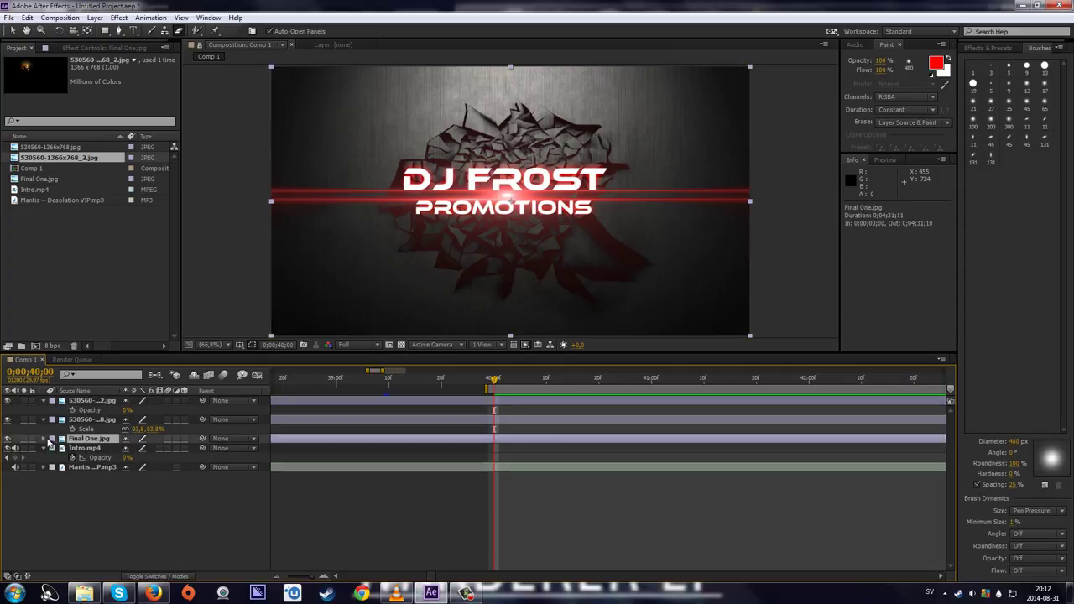
{"action": "key", "text": "t"}
{"action": "scroll", "coordinate": [514, 439], "scroll_direction": "up", "scroll_amount": 3}
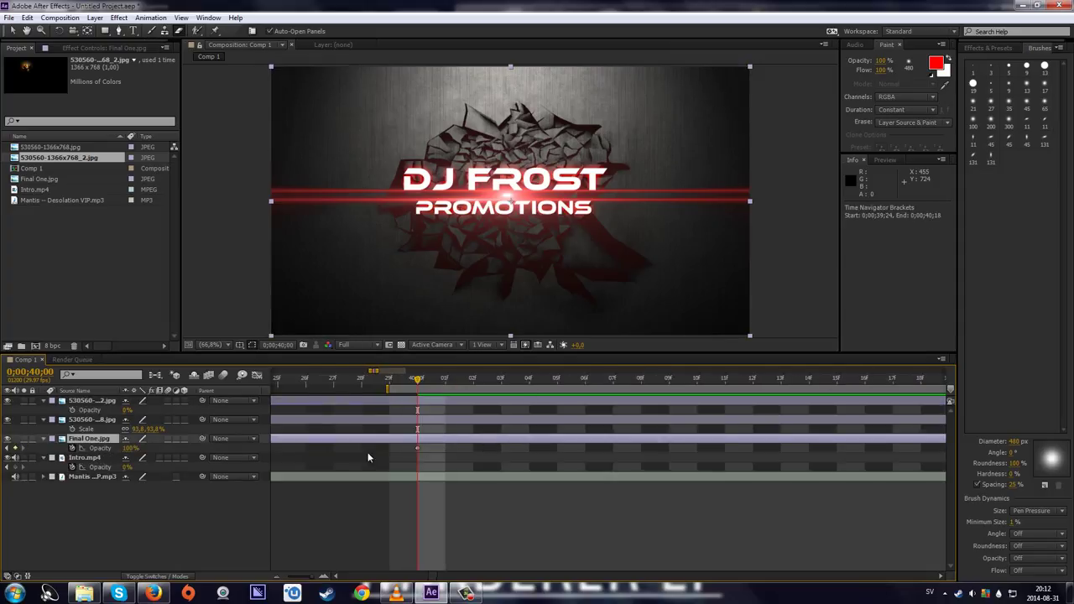
{"action": "scroll", "coordinate": [383, 403], "scroll_direction": "down", "scroll_amount": 2}
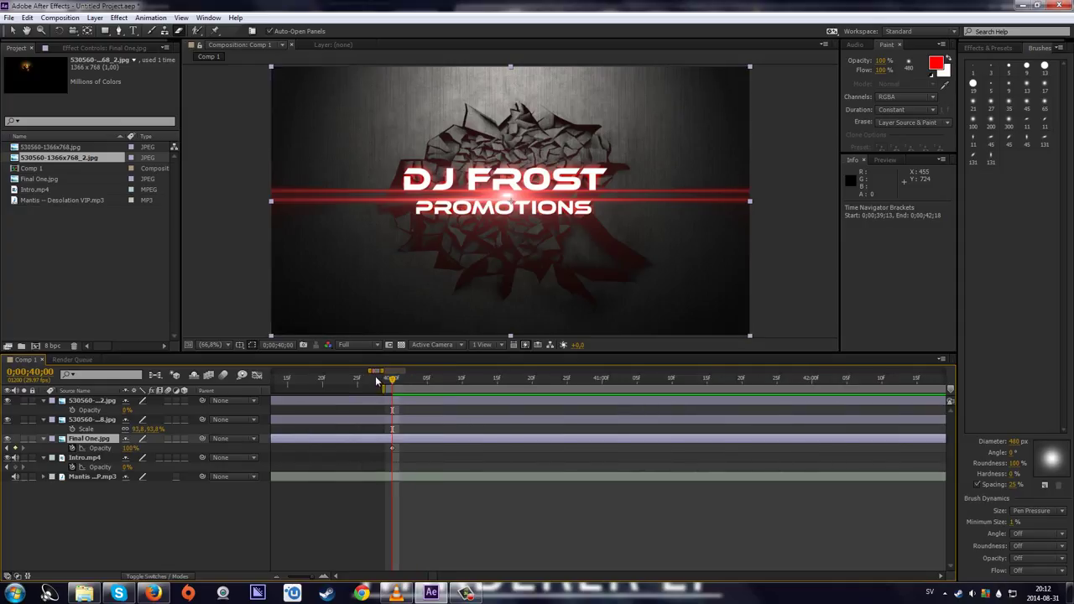
{"action": "left_click_drag", "start_coordinate": [378, 379], "coordinate": [386, 379]}
{"action": "scroll", "coordinate": [326, 403], "scroll_direction": "up", "scroll_amount": 3}
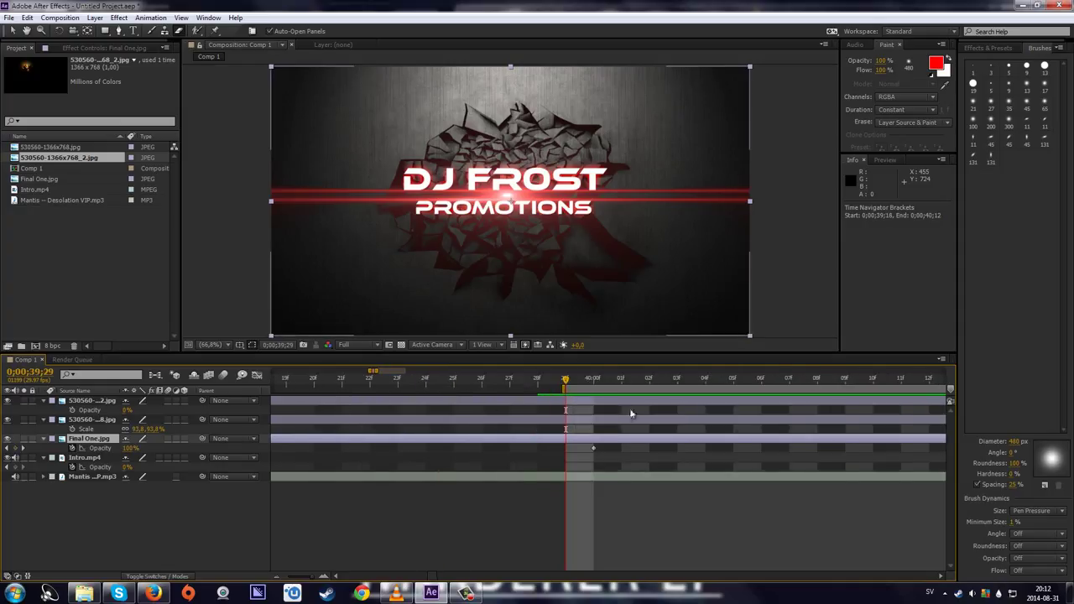
{"action": "left_click_drag", "start_coordinate": [564, 382], "coordinate": [545, 383]}
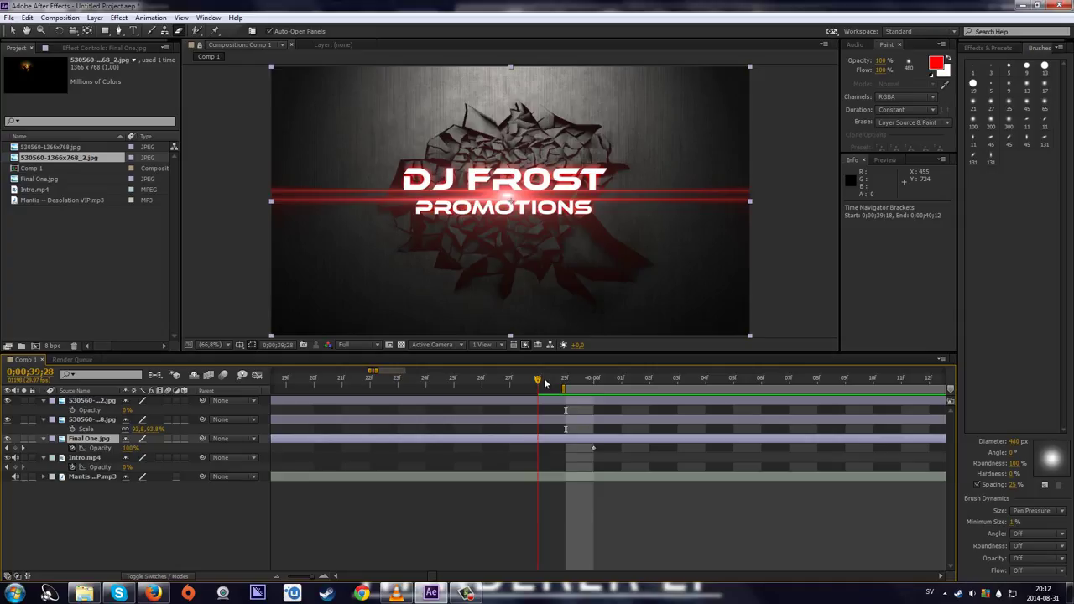
{"action": "left_click", "coordinate": [7, 448]}
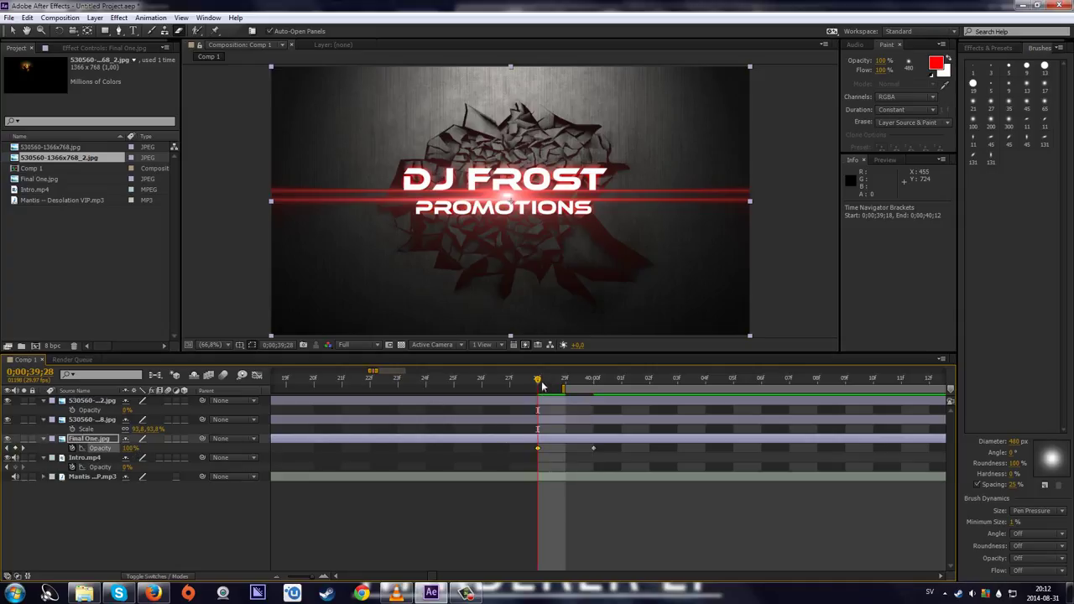
{"action": "left_click_drag", "start_coordinate": [541, 386], "coordinate": [593, 381]}
{"action": "left_click_drag", "start_coordinate": [126, 448], "coordinate": [32, 453]}
- Extend the work area's start back to 0;00;28;28 and move Final One.jpg's 100% fade-out keyframe to 0;00;39;24
{"action": "scroll", "coordinate": [534, 465], "scroll_direction": "down", "scroll_amount": 8}
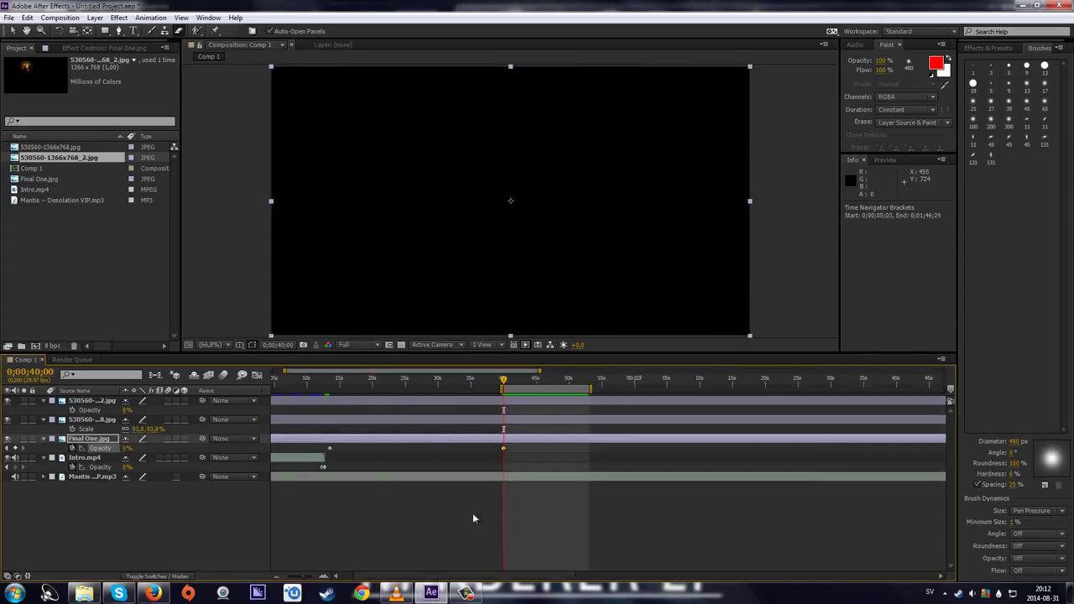
{"action": "scroll", "coordinate": [472, 519], "scroll_direction": "up", "scroll_amount": 4}
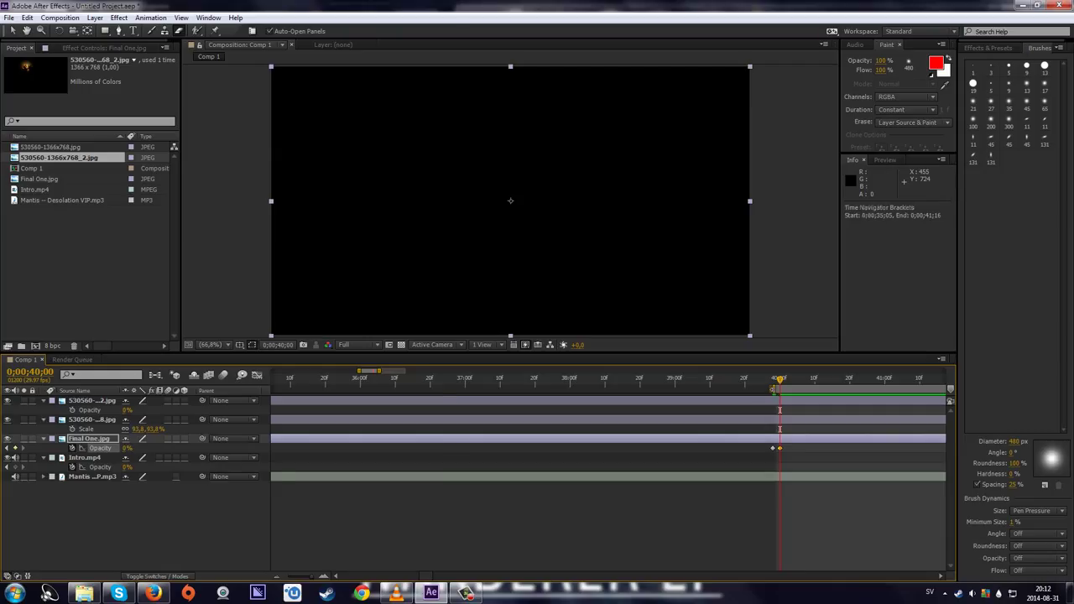
{"action": "scroll", "coordinate": [822, 510], "scroll_direction": "down", "scroll_amount": 6}
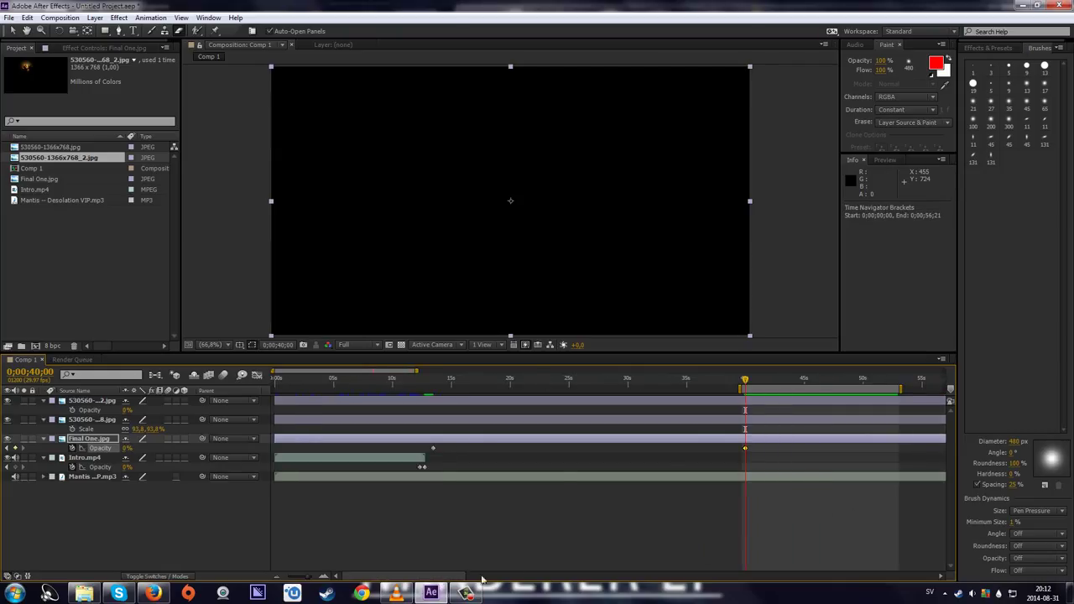
{"action": "scroll", "coordinate": [478, 554], "scroll_direction": "up", "scroll_amount": 5}
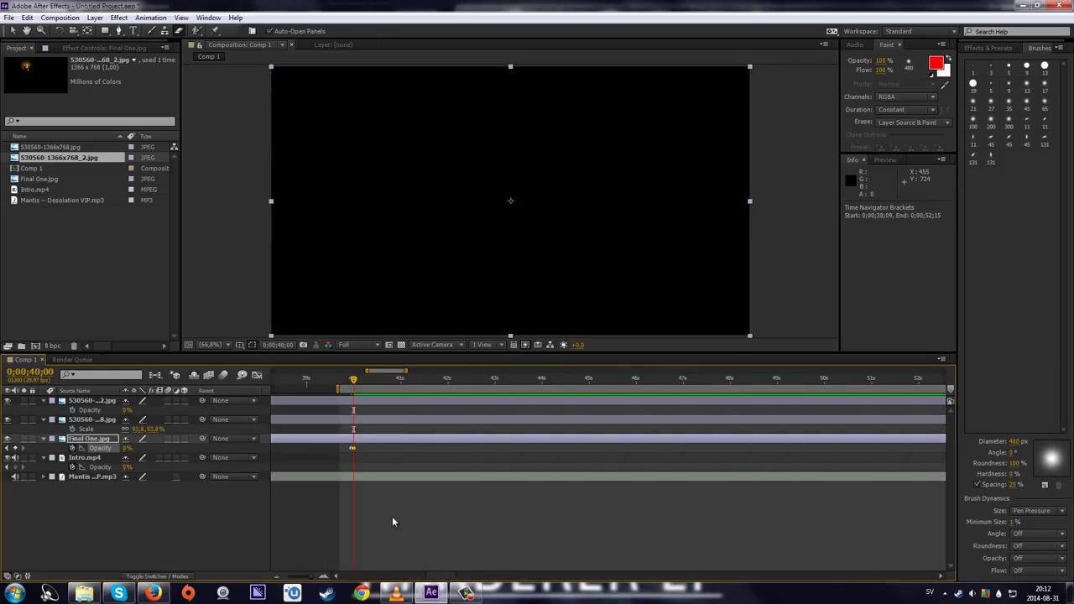
{"action": "key", "text": "KP_0"}
{"action": "key", "text": "space"}
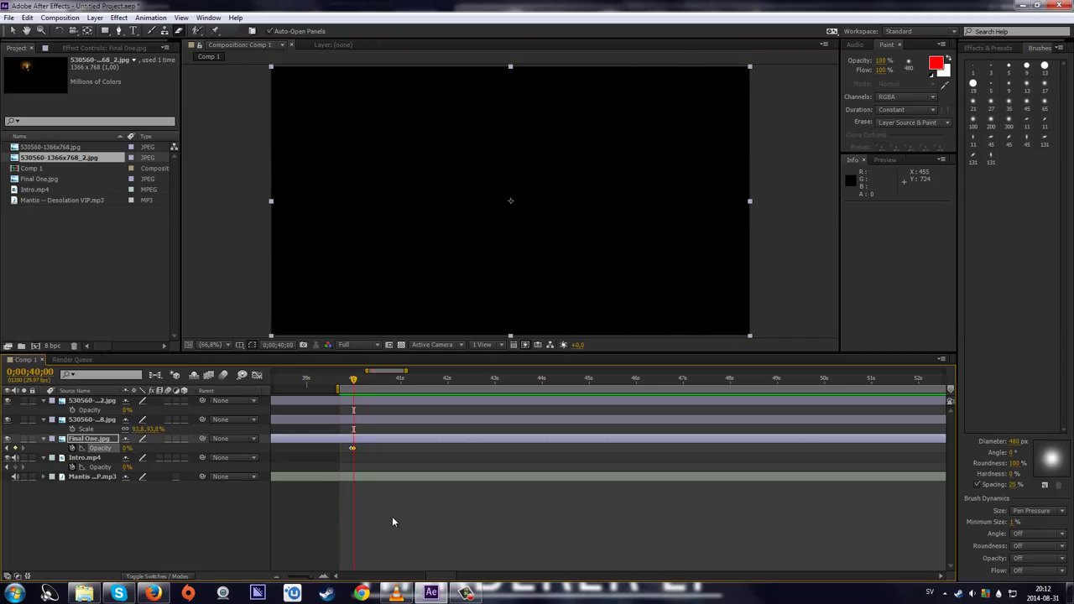
{"action": "scroll", "coordinate": [422, 463], "scroll_direction": "left", "scroll_amount": 4}
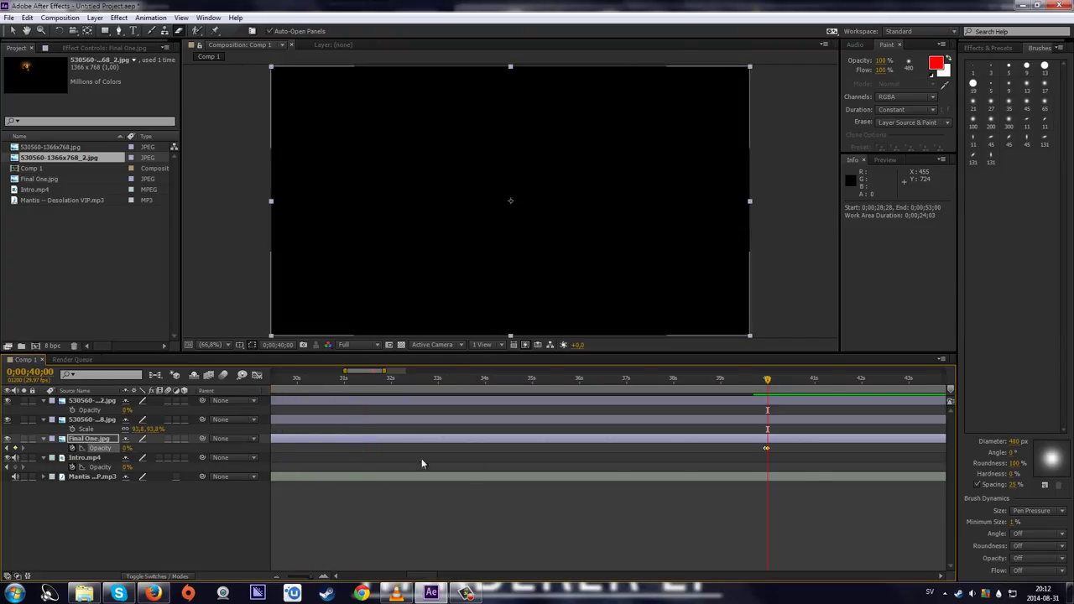
{"action": "scroll", "coordinate": [750, 449], "scroll_direction": "up", "scroll_amount": 2}
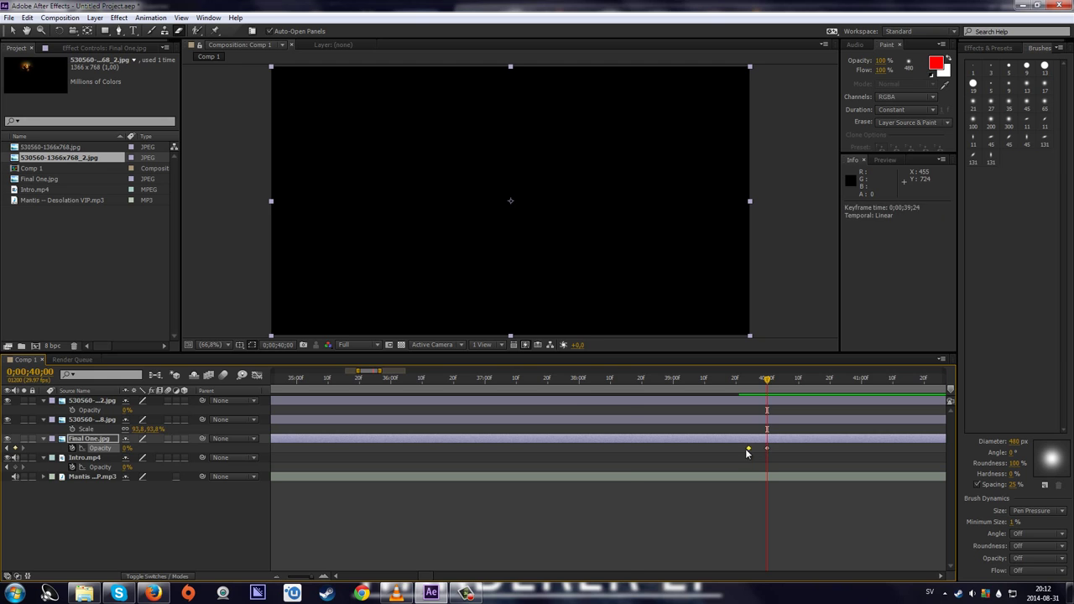
{"action": "scroll", "coordinate": [751, 452], "scroll_direction": "down", "scroll_amount": 5}
{"action": "scroll", "coordinate": [787, 487], "scroll_direction": "up", "scroll_amount": 2}
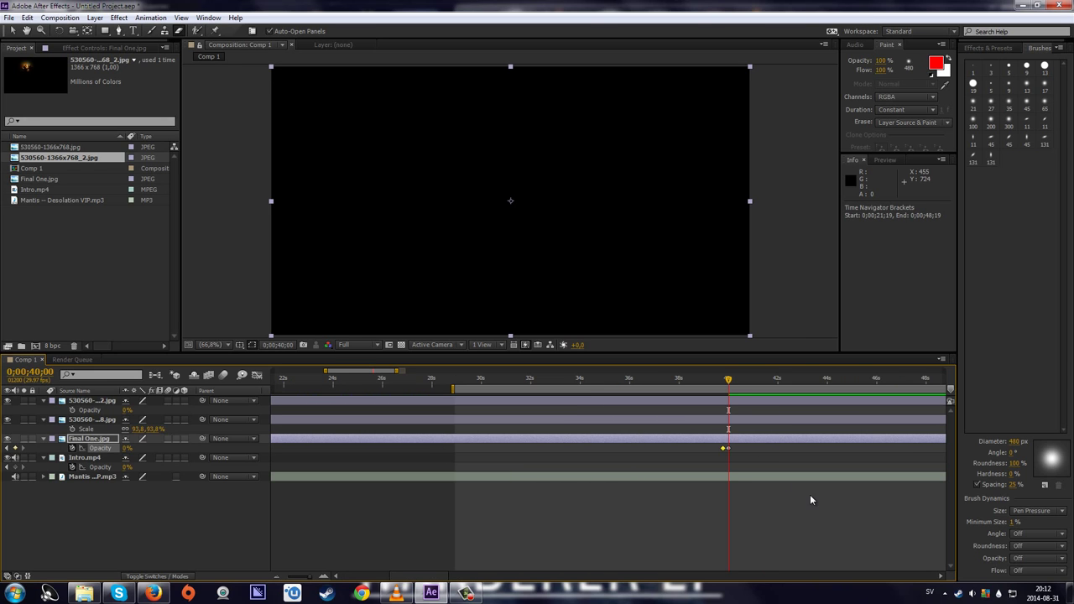
- Shorten the work area to start just before Final One.jpg's fade-out and preview the fade
{"action": "key", "text": "KP_0"}
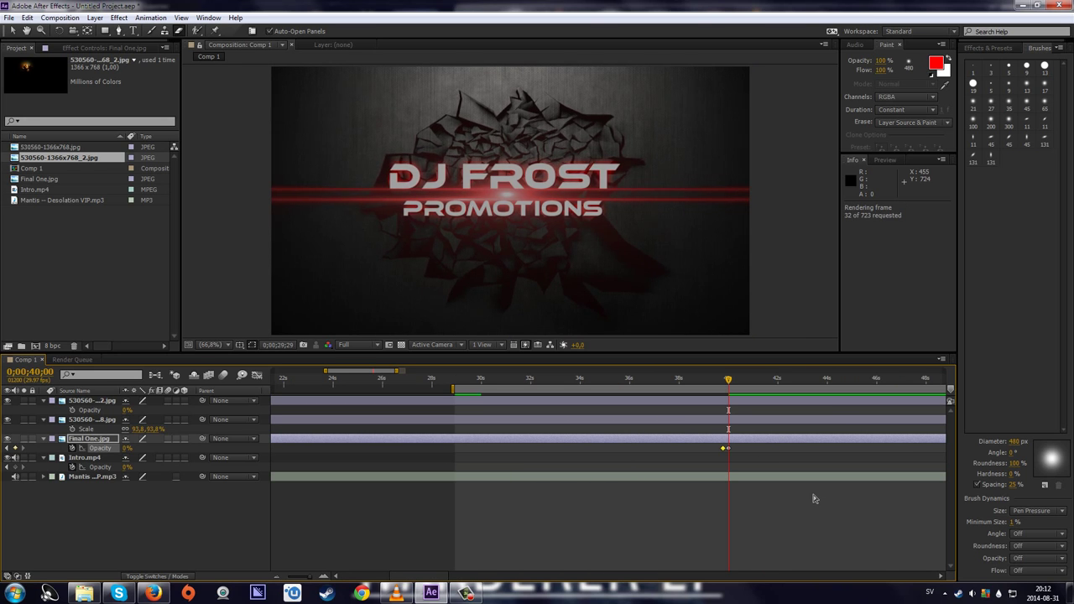
{"action": "left_click_drag", "start_coordinate": [454, 389], "coordinate": [712, 388]}
{"action": "key", "text": "KP_0"}
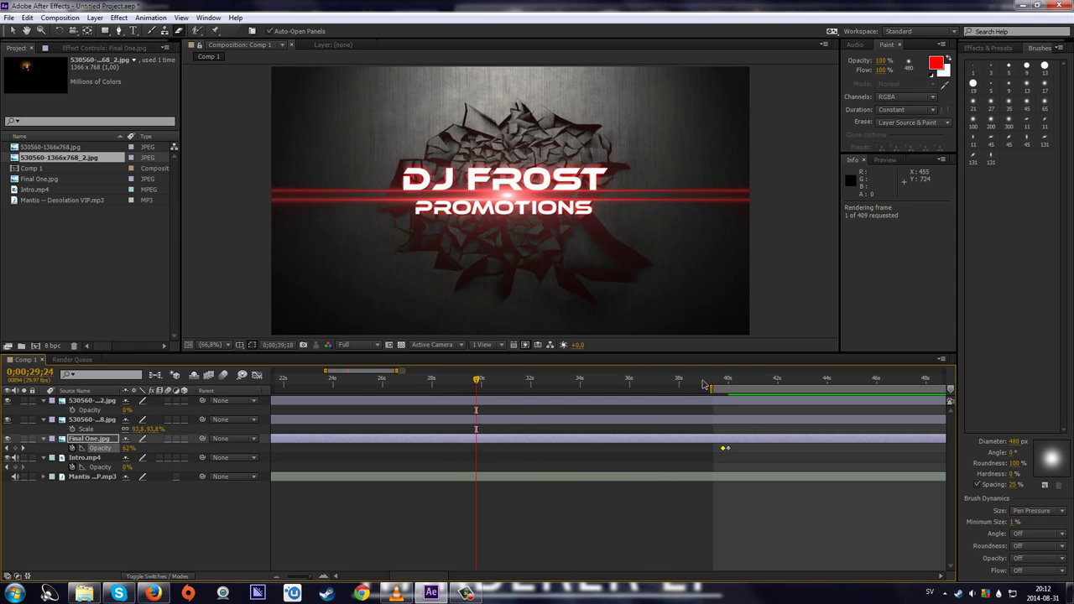
{"action": "key", "text": "space"}
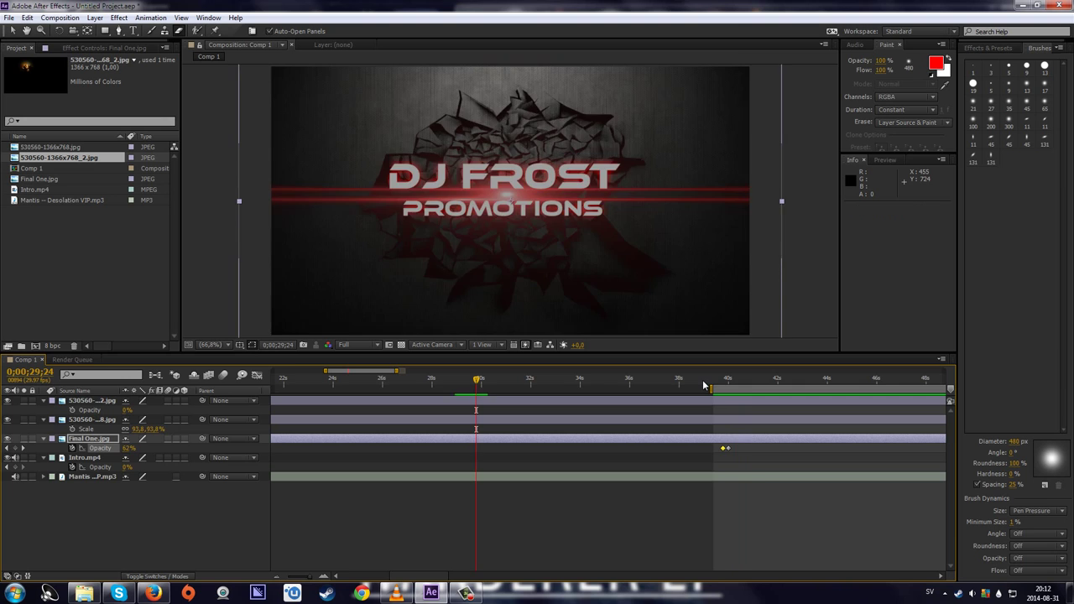
{"action": "key", "text": "KP_0"}
{"action": "key", "text": "space"}
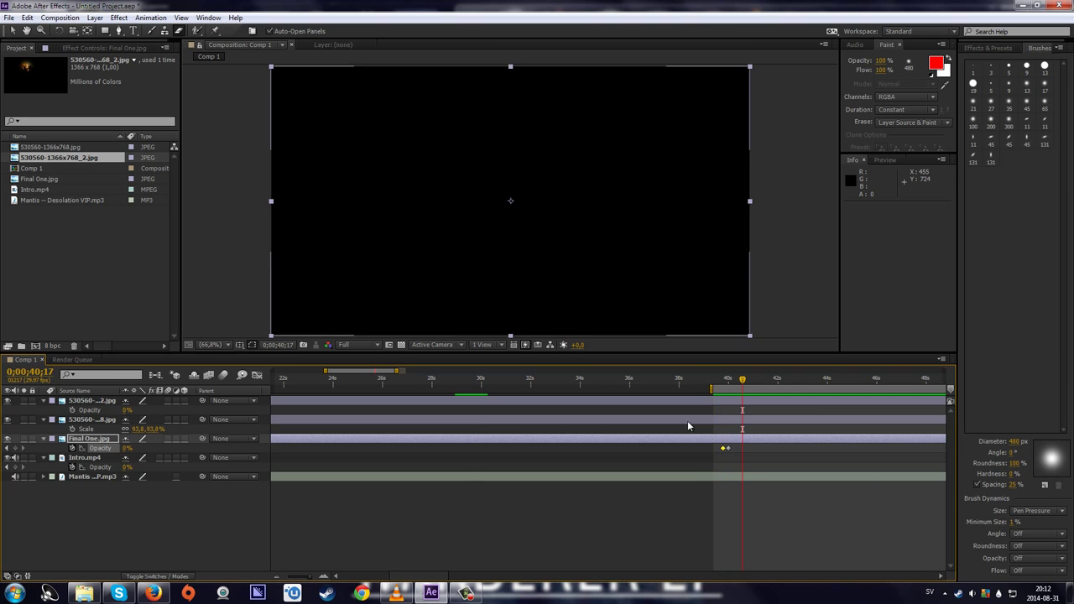
{"action": "scroll", "coordinate": [872, 495], "scroll_direction": "up", "scroll_amount": 3}
{"action": "scroll", "coordinate": [364, 534], "scroll_direction": "down", "scroll_amount": 5}
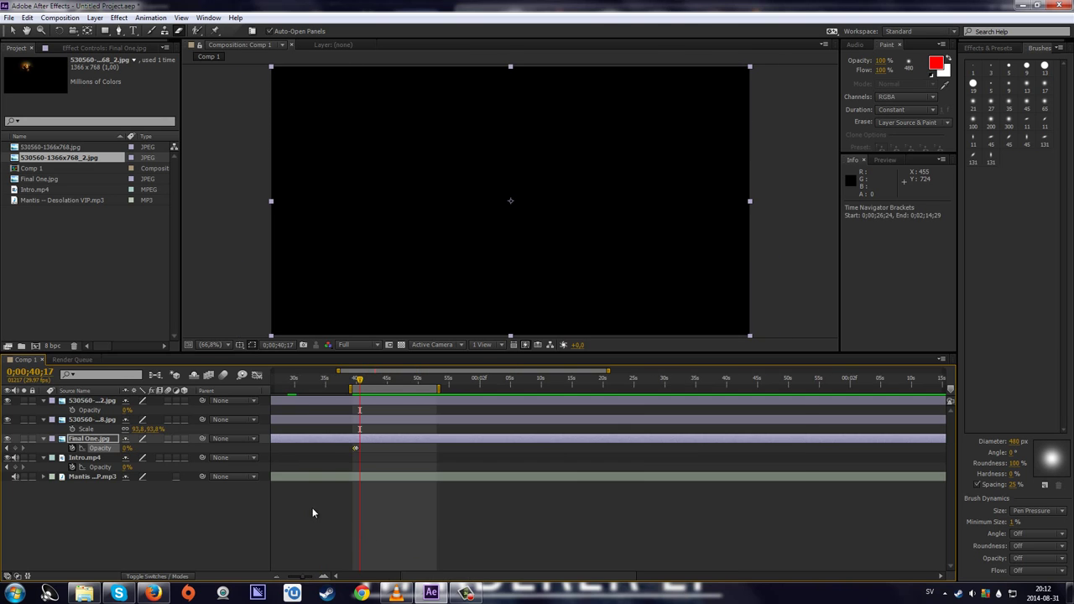
{"action": "scroll", "coordinate": [313, 508], "scroll_direction": "up", "scroll_amount": 3}
{"action": "left_click", "coordinate": [487, 381]}
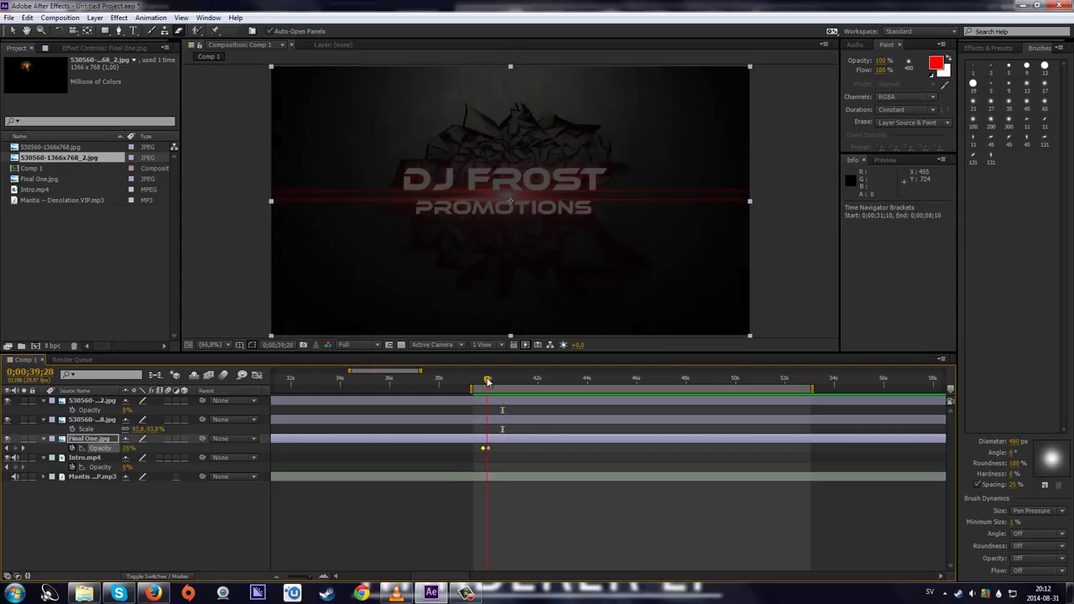
{"action": "key", "text": "equal"}
{"action": "key", "text": "equal"}
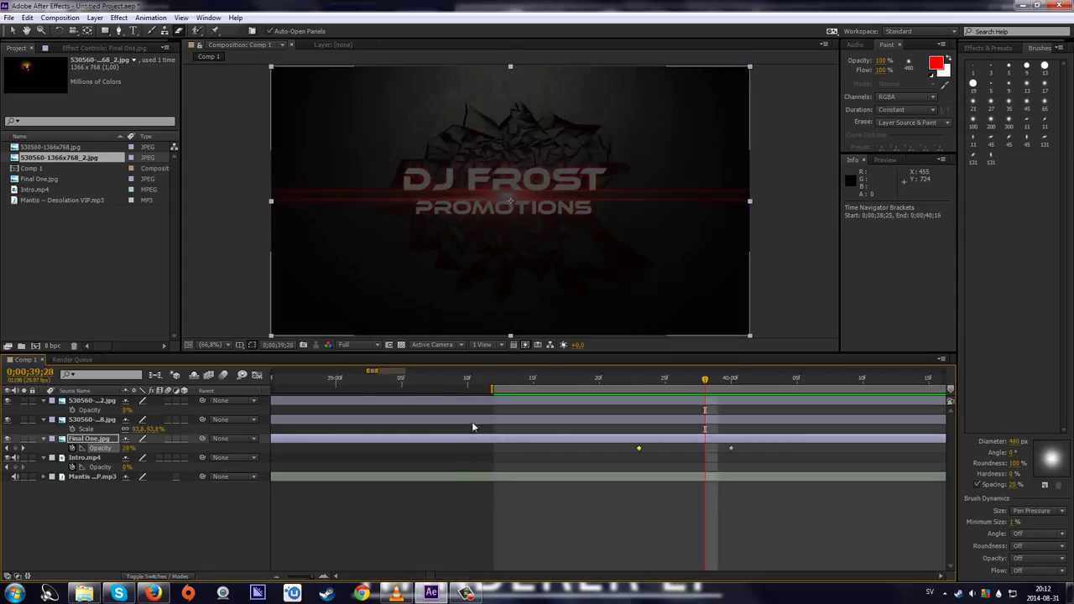
{"action": "left_click", "coordinate": [729, 380]}
{"action": "left_click", "coordinate": [90, 401]}
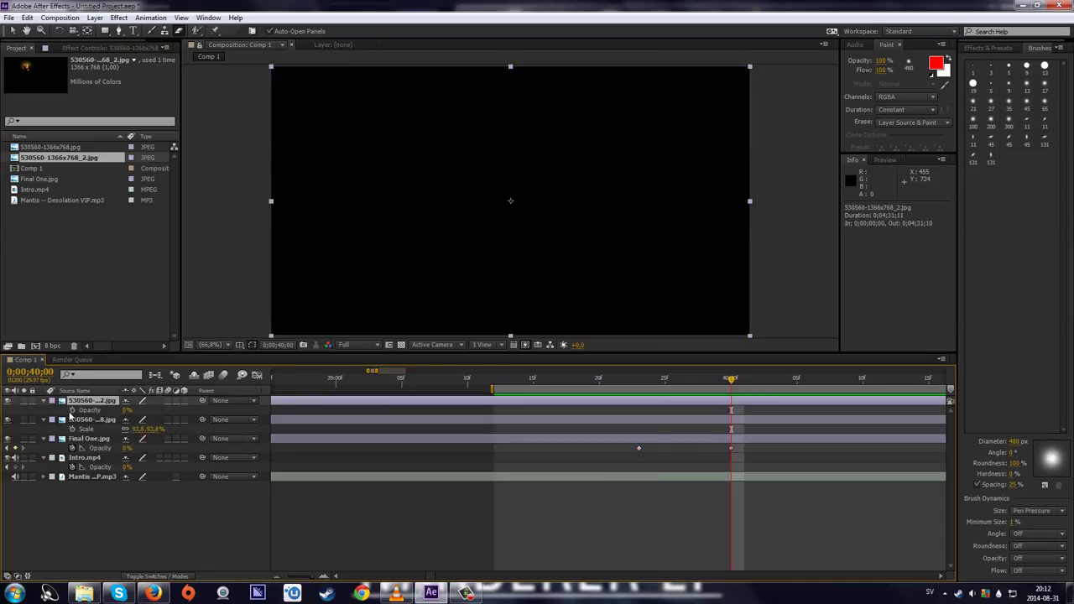
{"action": "key", "text": "minus"}
{"action": "key", "text": "minus"}
{"action": "key", "text": "minus"}
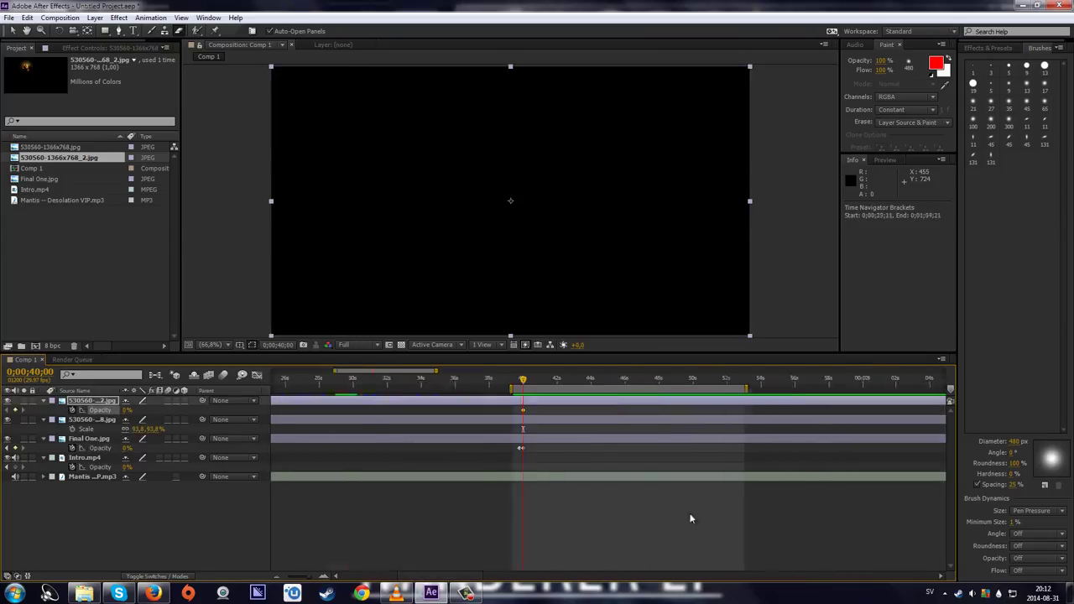
{"action": "scroll", "coordinate": [691, 517], "scroll_direction": "up", "scroll_amount": 2}
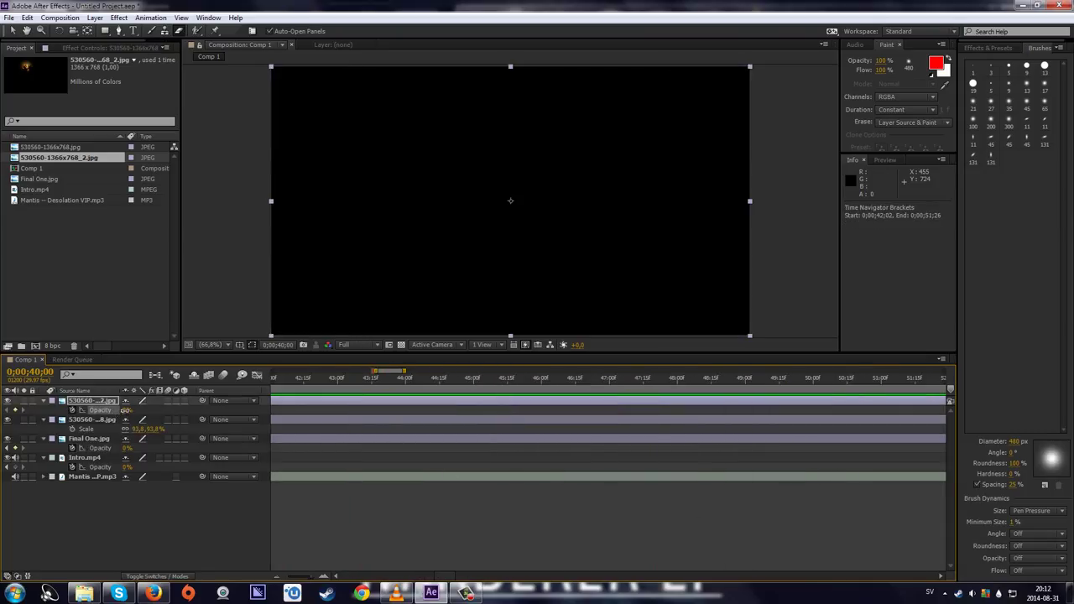
{"action": "scroll", "coordinate": [409, 530], "scroll_direction": "down", "scroll_amount": 3}
{"action": "left_click_drag", "start_coordinate": [340, 379], "coordinate": [443, 380]}
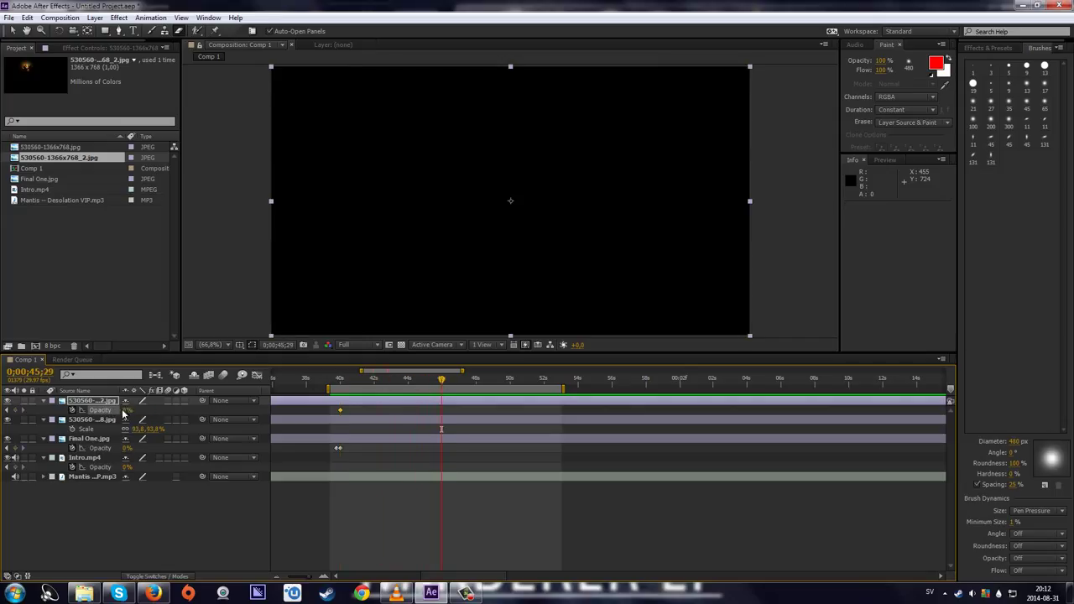
{"action": "left_click_drag", "start_coordinate": [125, 410], "coordinate": [377, 416]}
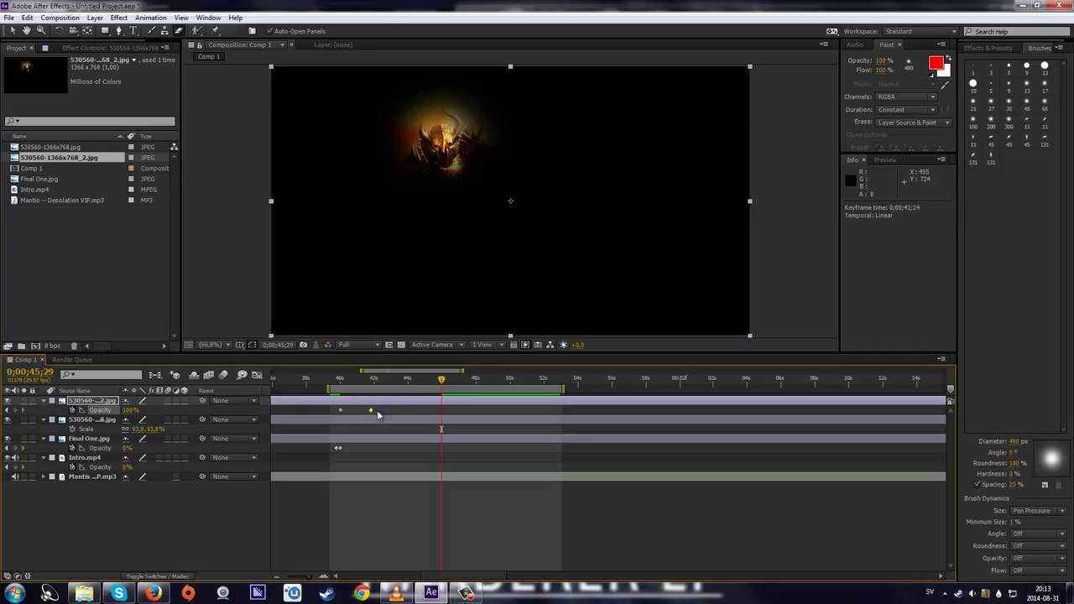
{"action": "left_click_drag", "start_coordinate": [341, 382], "coordinate": [412, 380]}
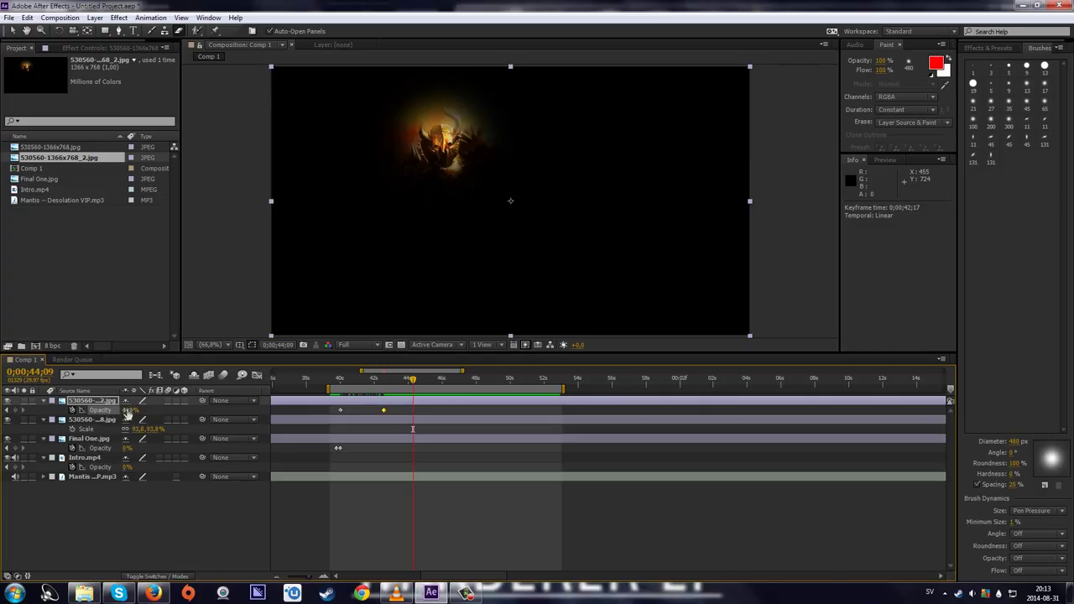
{"action": "left_click_drag", "start_coordinate": [129, 411], "coordinate": [106, 410]}
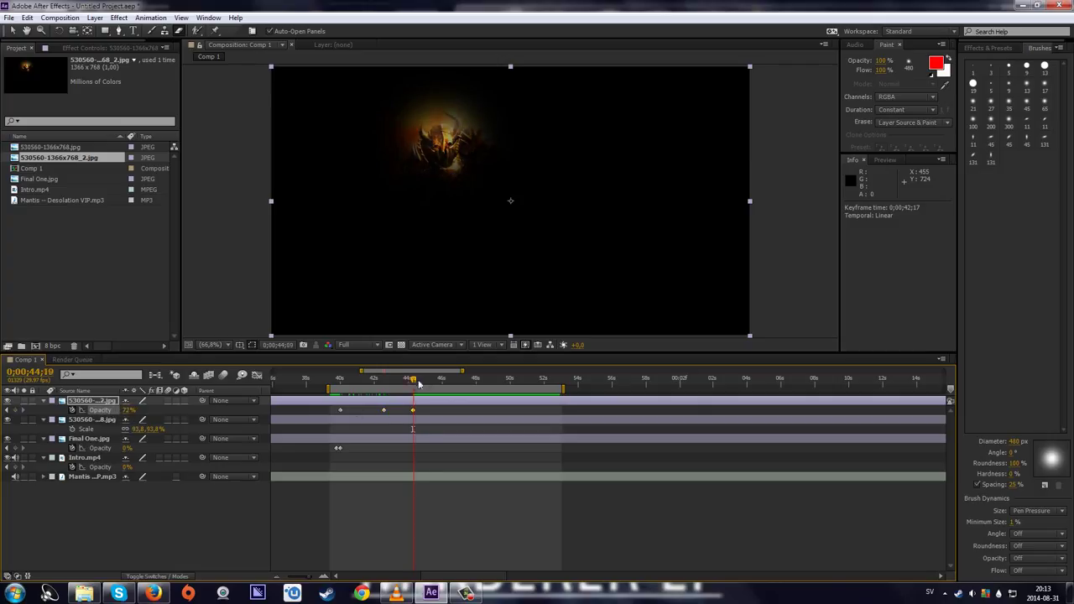
{"action": "left_click_drag", "start_coordinate": [418, 382], "coordinate": [463, 381]}
{"action": "left_click_drag", "start_coordinate": [129, 411], "coordinate": [149, 411]}
{"action": "left_click_drag", "start_coordinate": [467, 383], "coordinate": [492, 380]}
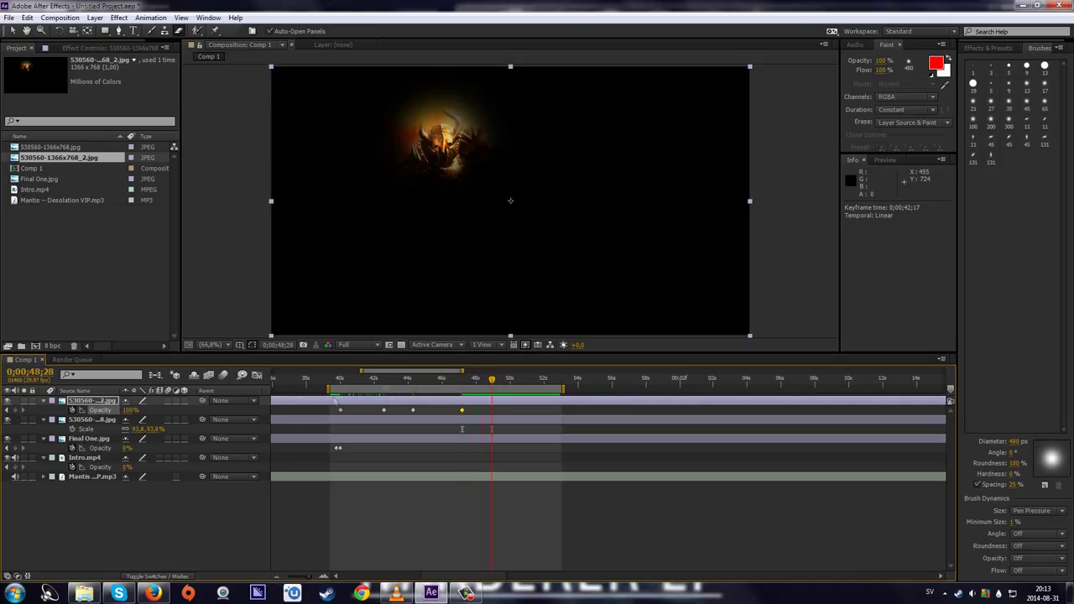
{"action": "left_click_drag", "start_coordinate": [128, 409], "coordinate": [109, 410]}
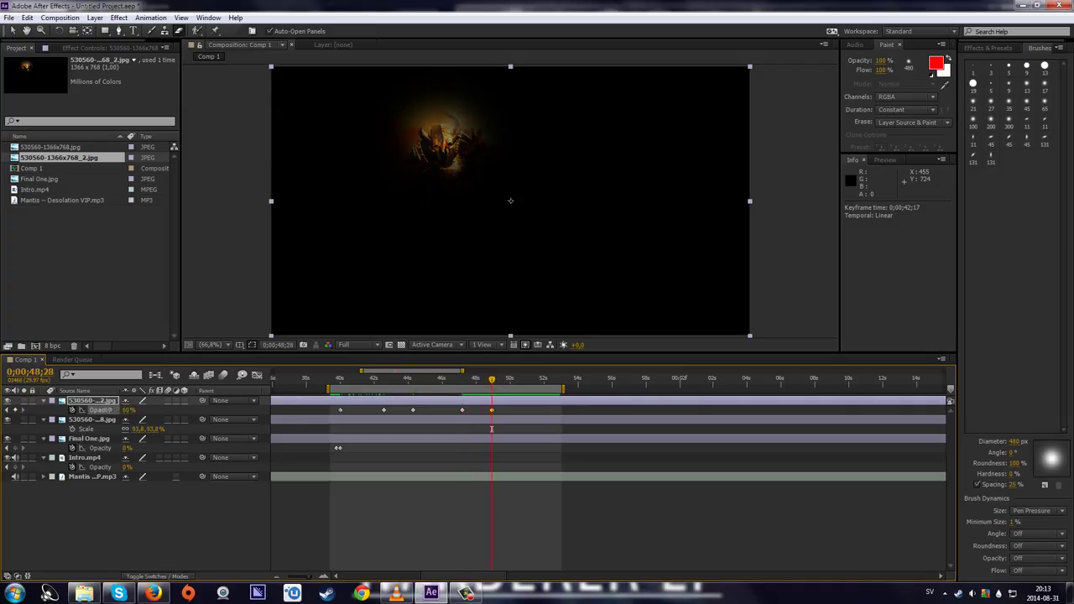
{"action": "left_click_drag", "start_coordinate": [493, 382], "coordinate": [525, 381]}
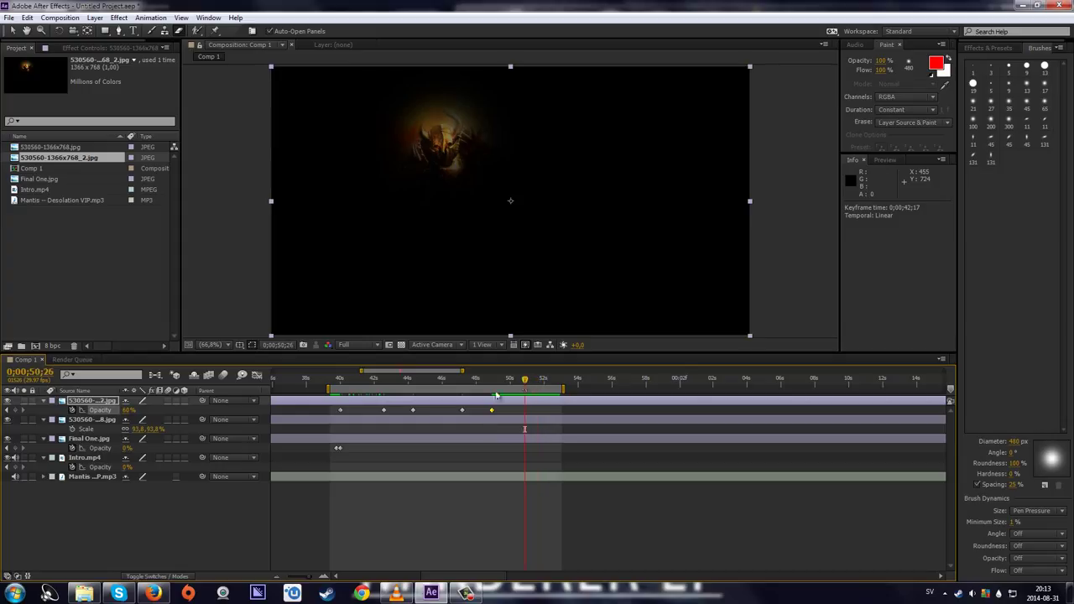
{"action": "left_click_drag", "start_coordinate": [126, 410], "coordinate": [144, 410]}
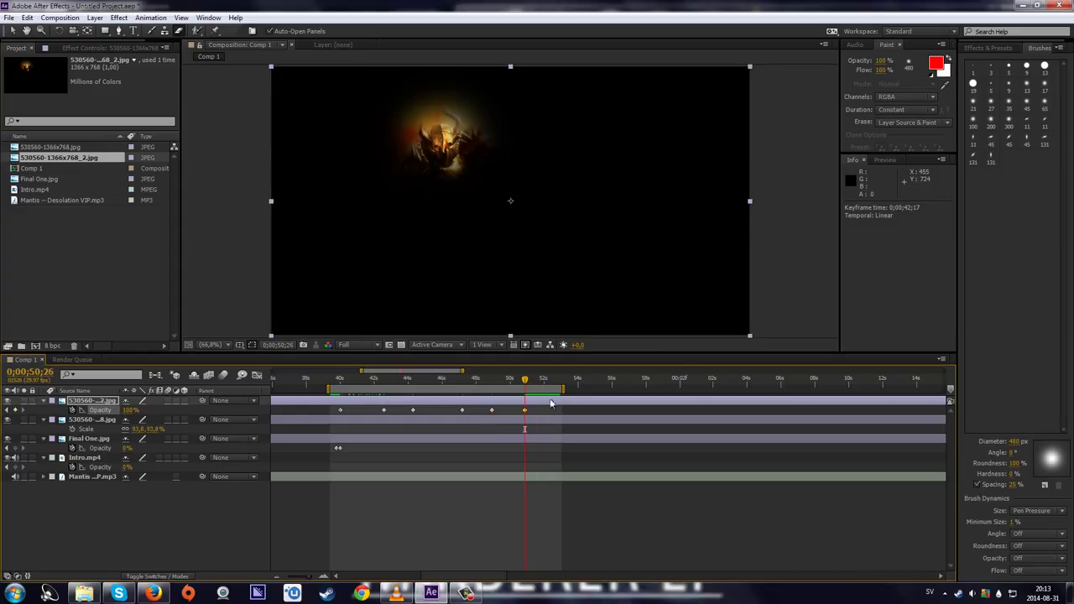
{"action": "left_click_drag", "start_coordinate": [527, 382], "coordinate": [559, 382]}
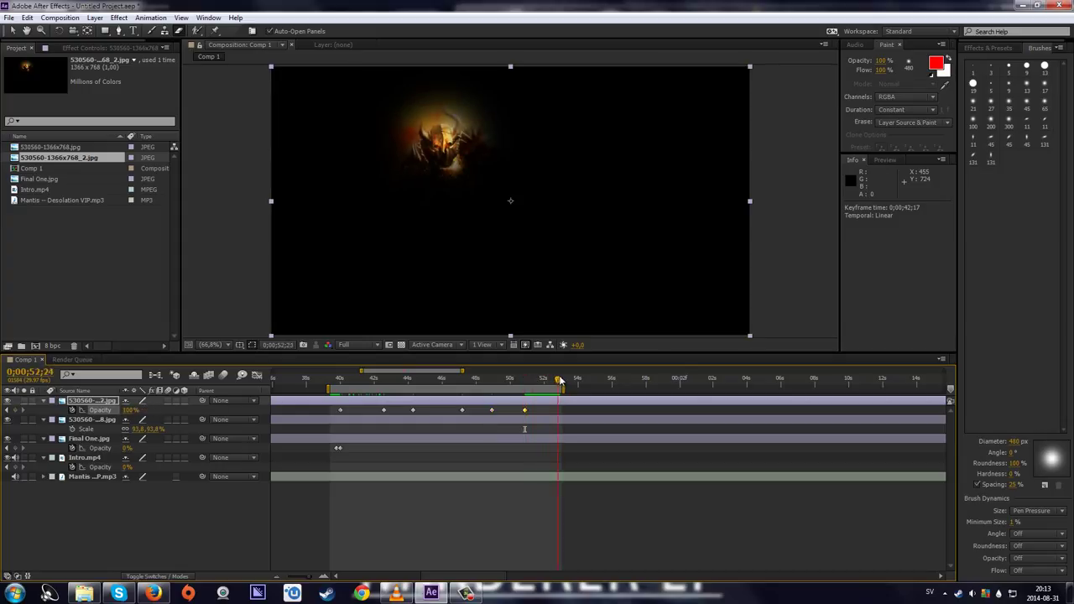
{"action": "key", "text": "="}
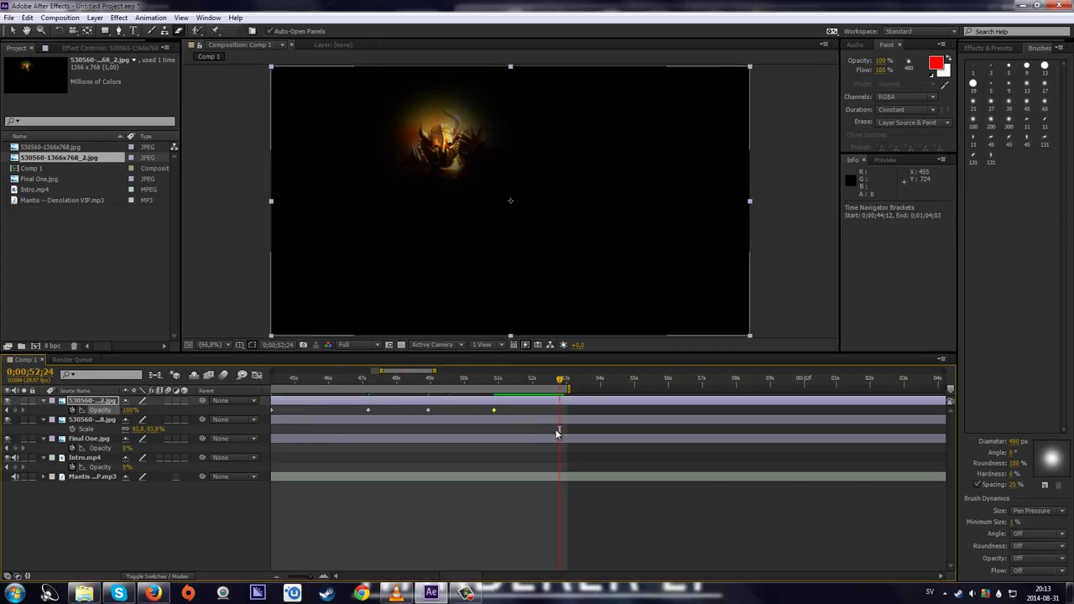
{"action": "left_click", "coordinate": [85, 422]}
{"action": "key", "text": "alt+shift+t"}
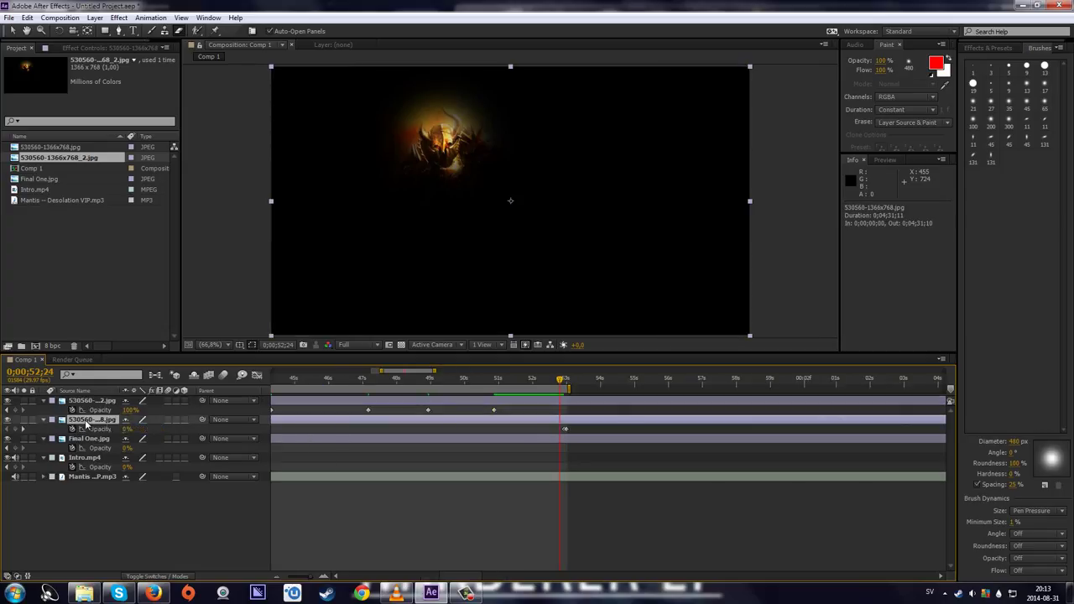
{"action": "left_click", "coordinate": [188, 406]}
{"action": "key", "text": "alt+shift+t"}
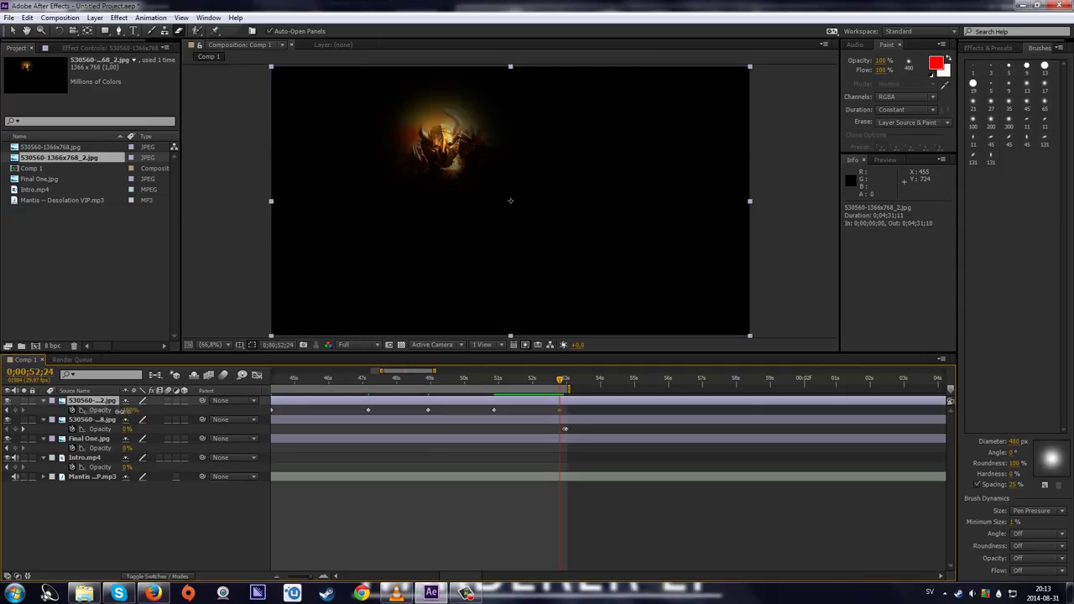
{"action": "left_click_drag", "start_coordinate": [122, 412], "coordinate": [38, 412]}
{"action": "scroll", "coordinate": [426, 458], "scroll_direction": "down", "scroll_amount": 3}
{"action": "scroll", "coordinate": [321, 465], "scroll_direction": "up", "scroll_amount": 1}
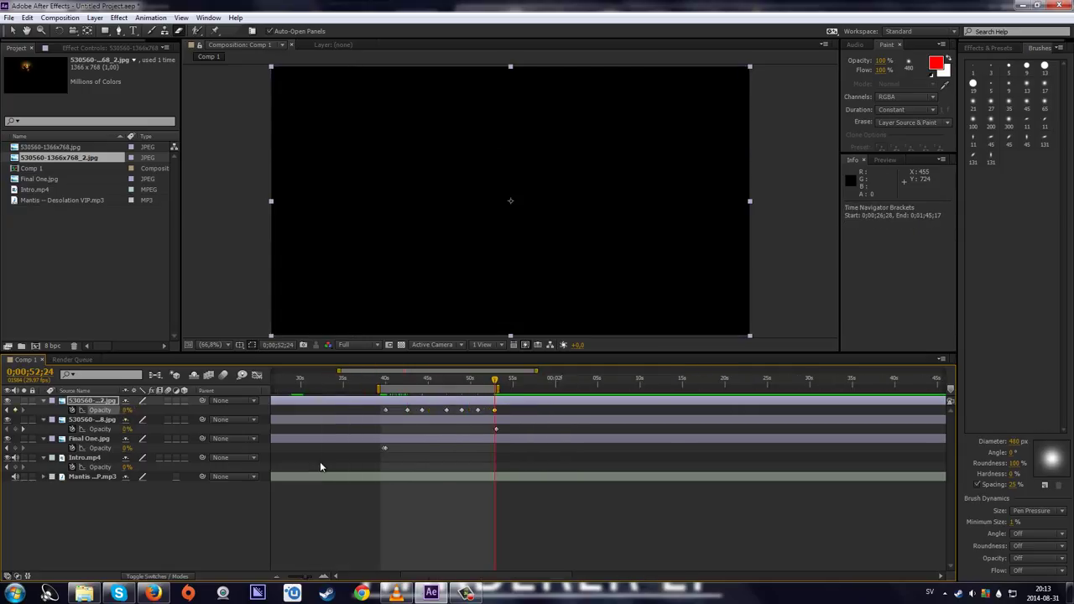
{"action": "key", "text": "KP_0"}
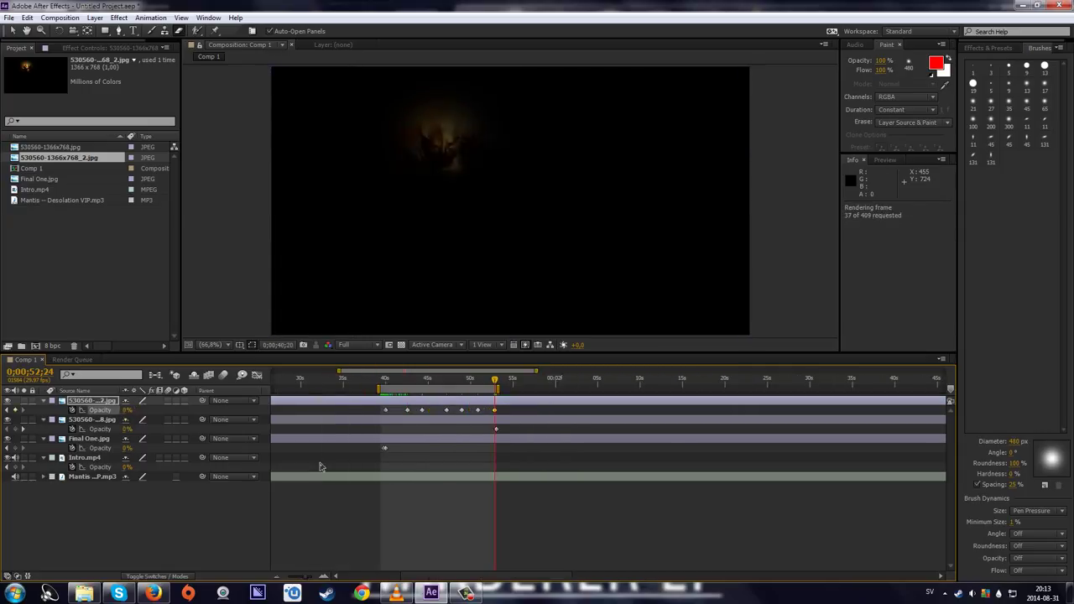
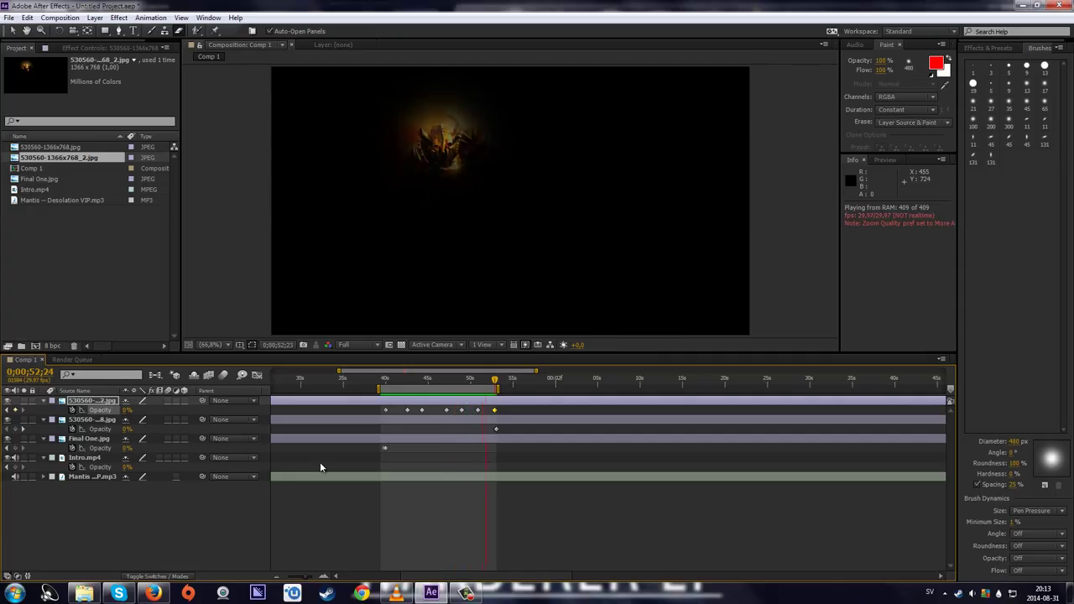
{"action": "key", "text": "space"}
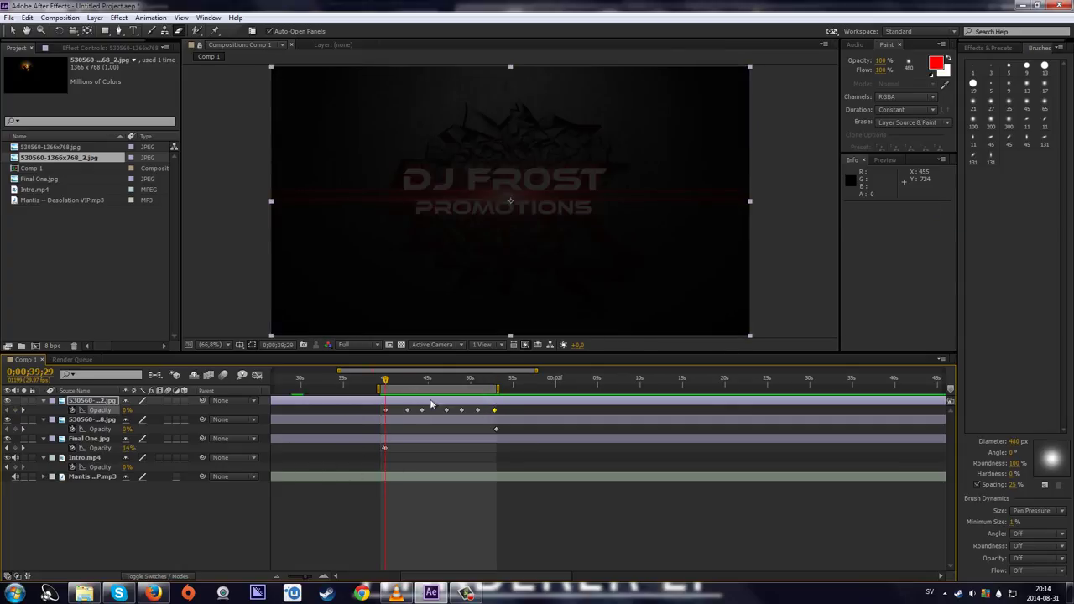
- Shift the work area to run from 0;00;53;11 to 0;01;07;01 and move the playhead to 0;00;55;16
{"action": "left_click_drag", "start_coordinate": [386, 379], "coordinate": [513, 382]}
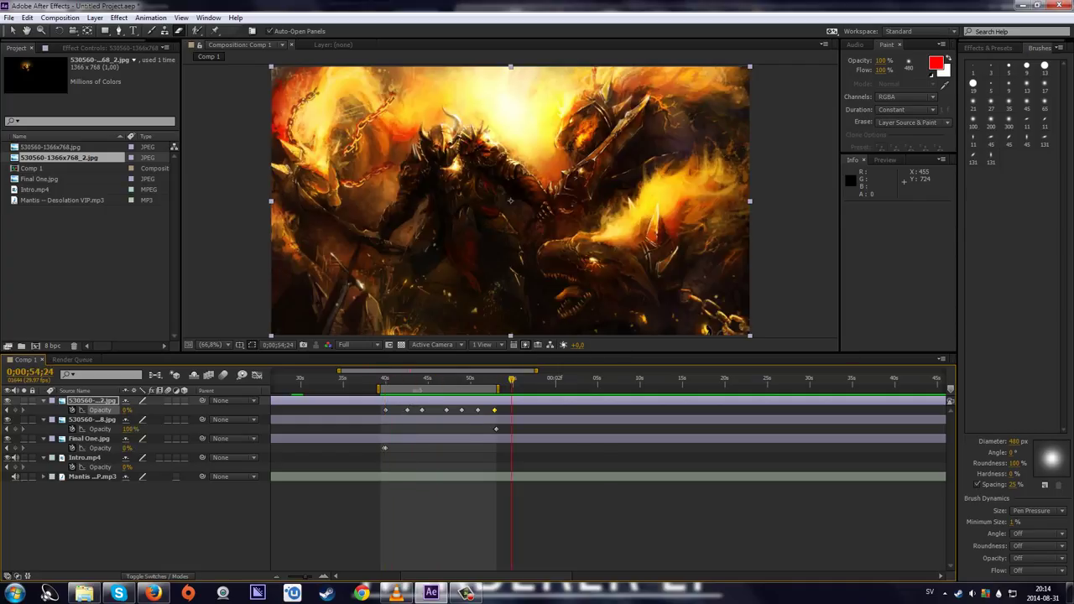
{"action": "left_click_drag", "start_coordinate": [417, 388], "coordinate": [542, 378]}
{"action": "left_click", "coordinate": [501, 379]}
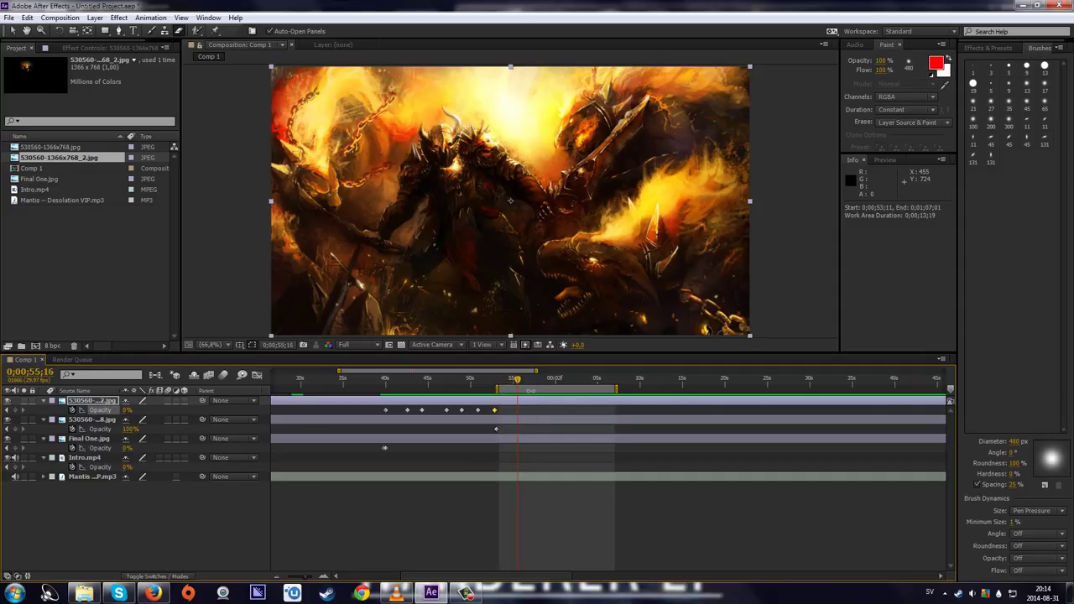
{"action": "left_click", "coordinate": [102, 495]}
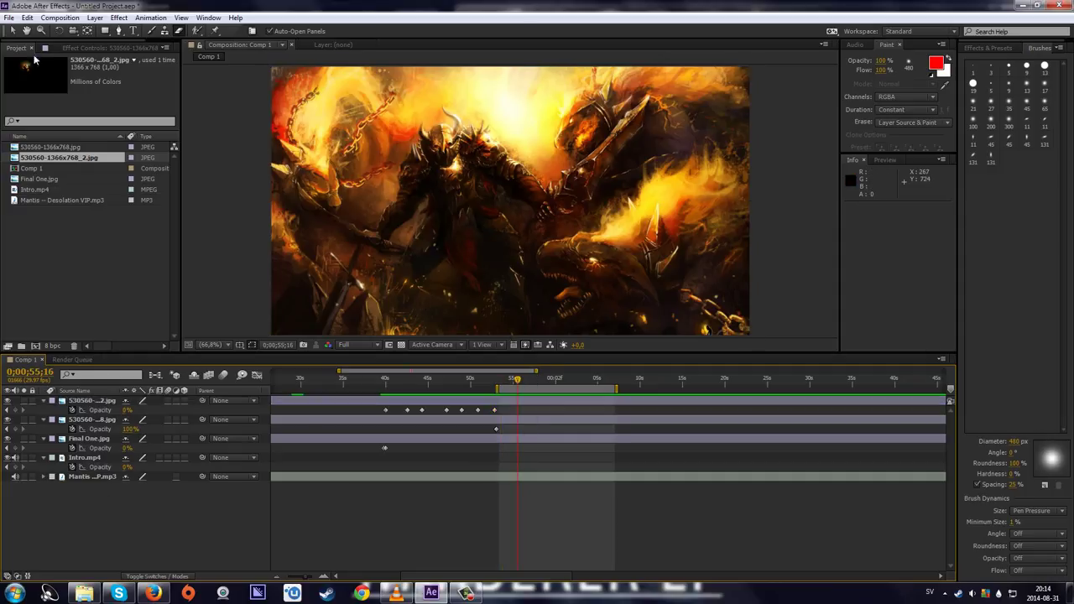
{"action": "left_click", "coordinate": [94, 419]}
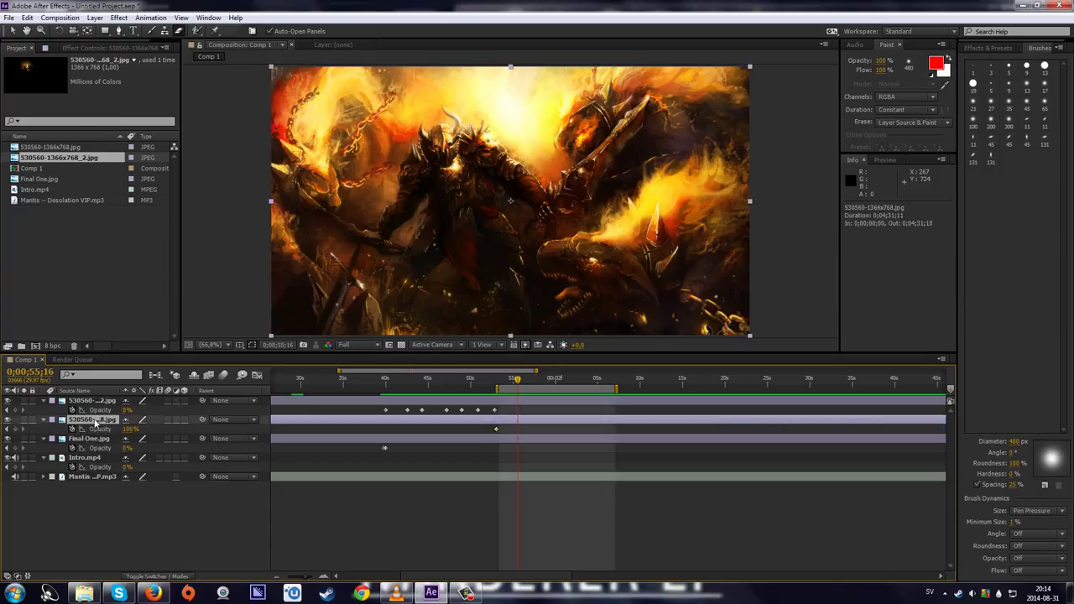
{"action": "left_click", "coordinate": [79, 49]}
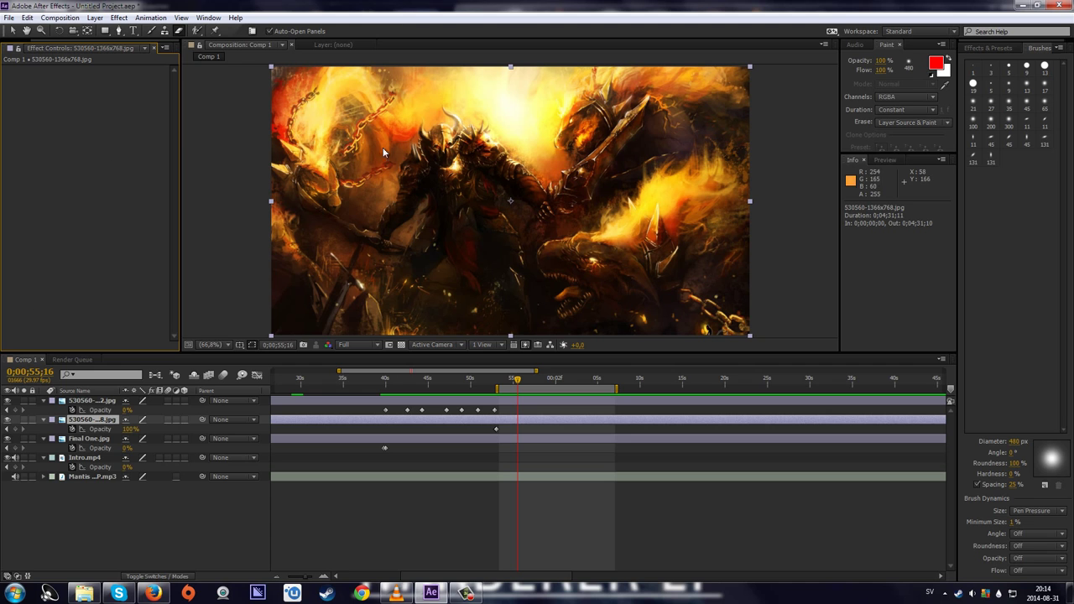
{"action": "right_click", "coordinate": [60, 132]}
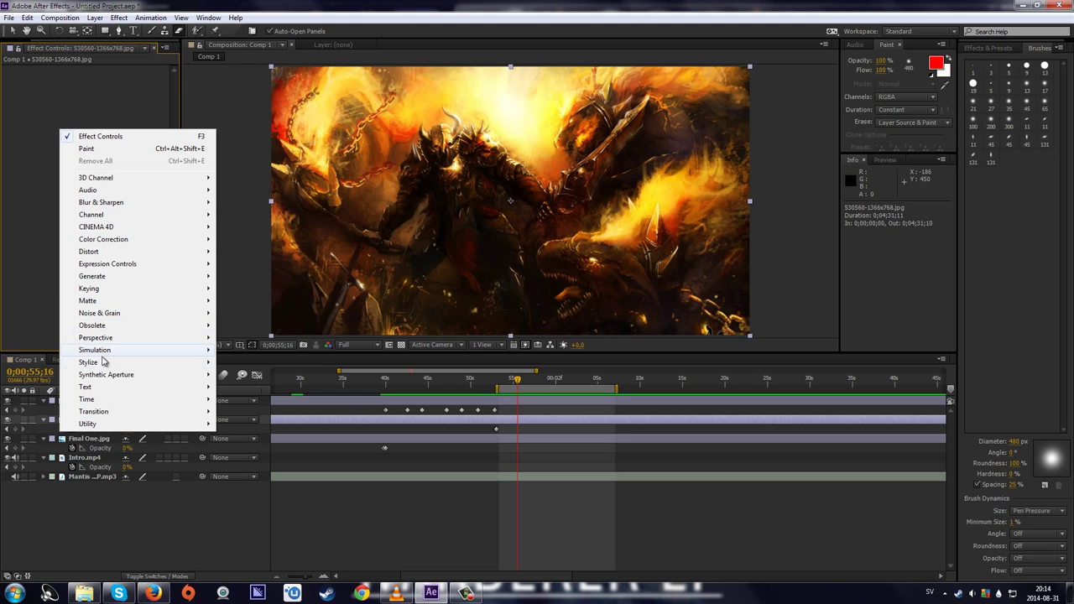
{"action": "mouse_move", "coordinate": [134, 361]}
{"action": "left_click", "coordinate": [244, 263]}
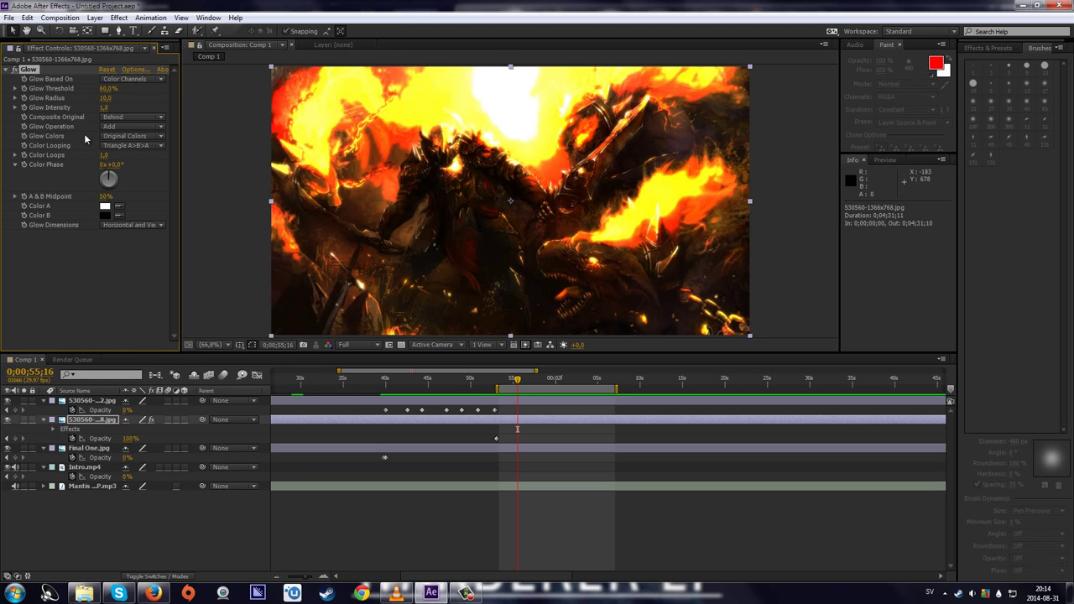
{"action": "right_click", "coordinate": [88, 297]}
{"action": "mouse_move", "coordinate": [159, 512]}
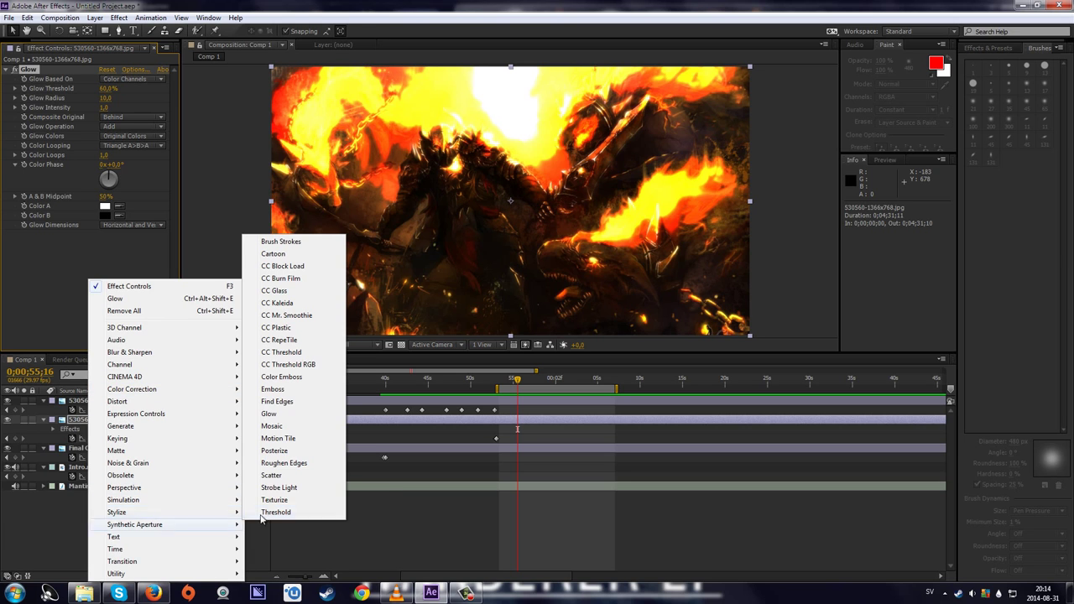
{"action": "left_click", "coordinate": [88, 244]}
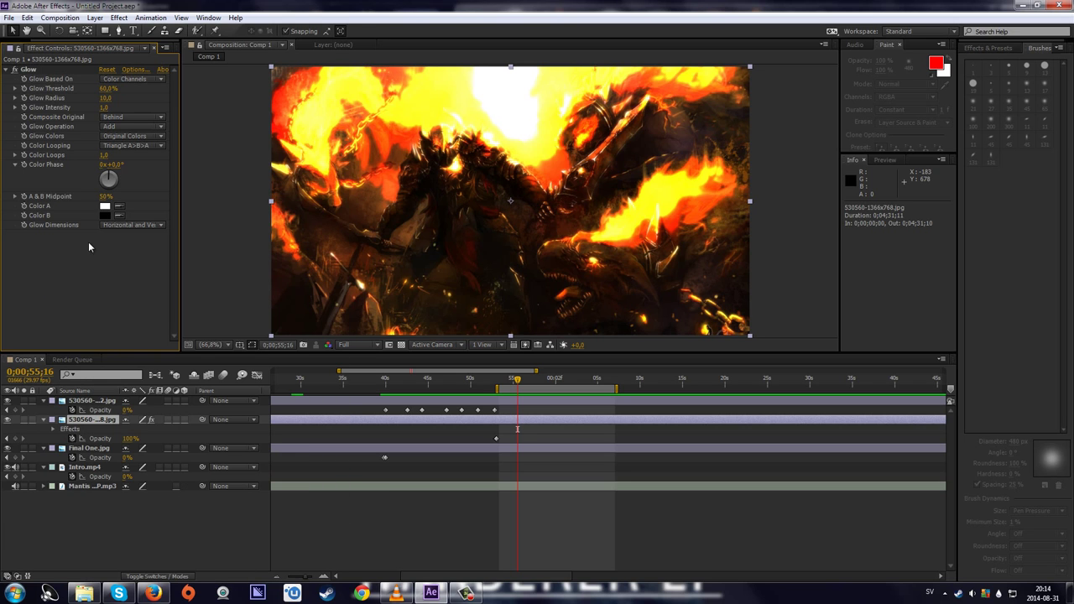
{"action": "left_click", "coordinate": [118, 17]}
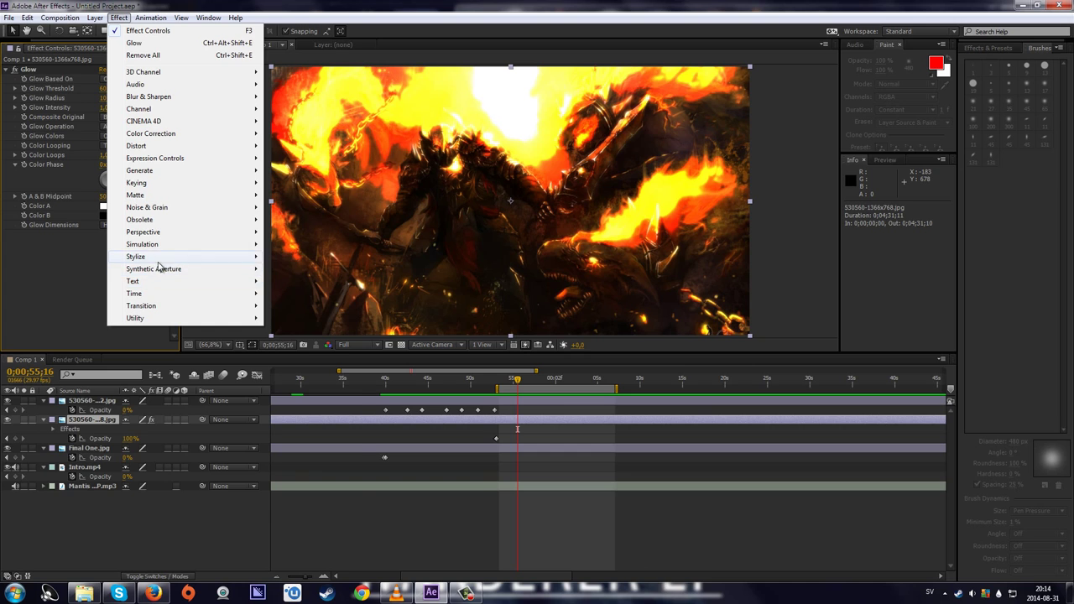
{"action": "left_click", "coordinate": [80, 88]}
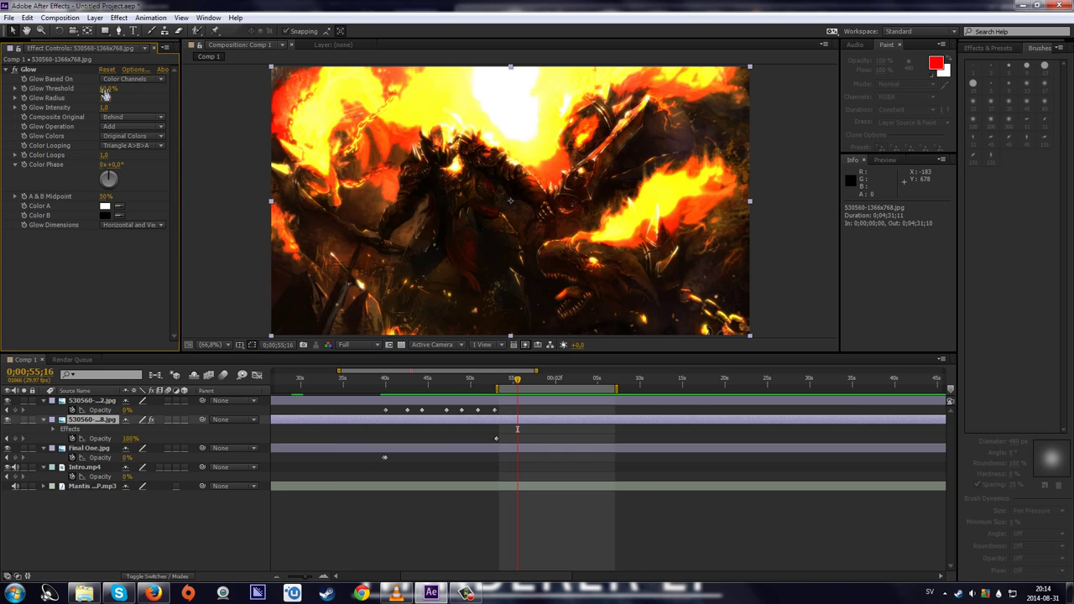
- Switch the Glow effect off and on repeatedly to compare the image with and without it
{"action": "left_click", "coordinate": [15, 70]}
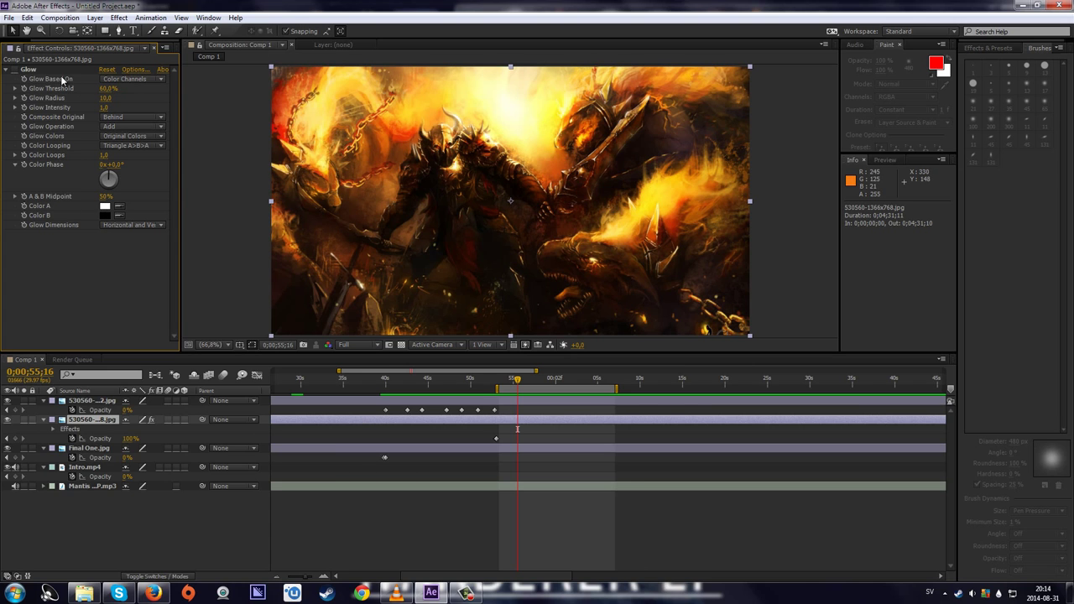
{"action": "left_click", "coordinate": [15, 70]}
{"action": "left_click", "coordinate": [15, 70]}
{"action": "left_click", "coordinate": [16, 69]}
{"action": "left_click", "coordinate": [15, 70]}
{"action": "left_click", "coordinate": [15, 70]}
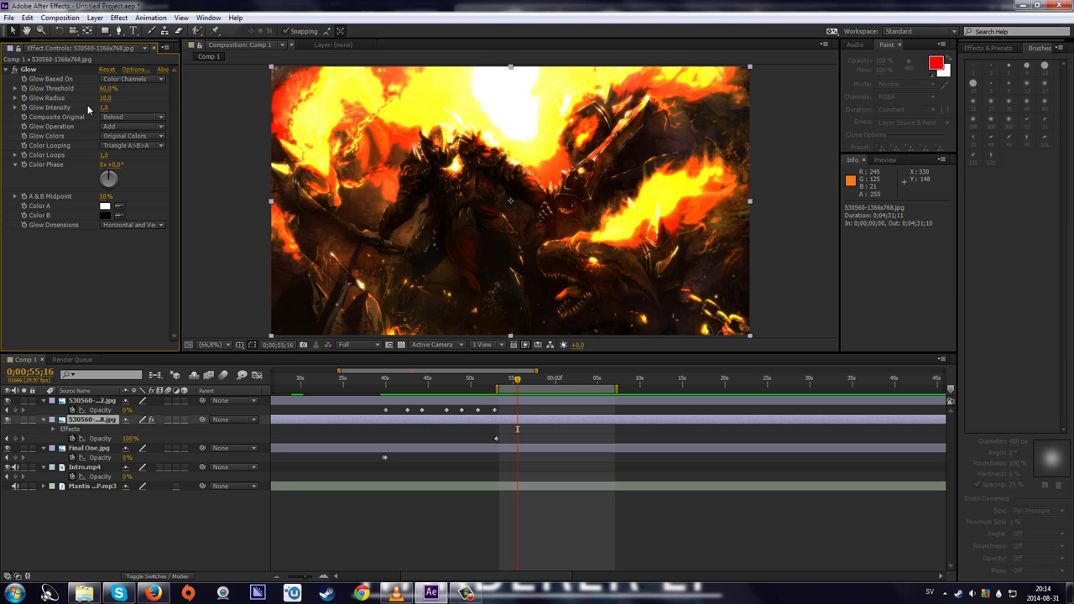
- Try a Glow Radius of 318 and toggle the effect to compare the image with and without it
{"action": "left_click_drag", "start_coordinate": [105, 98], "coordinate": [156, 92]}
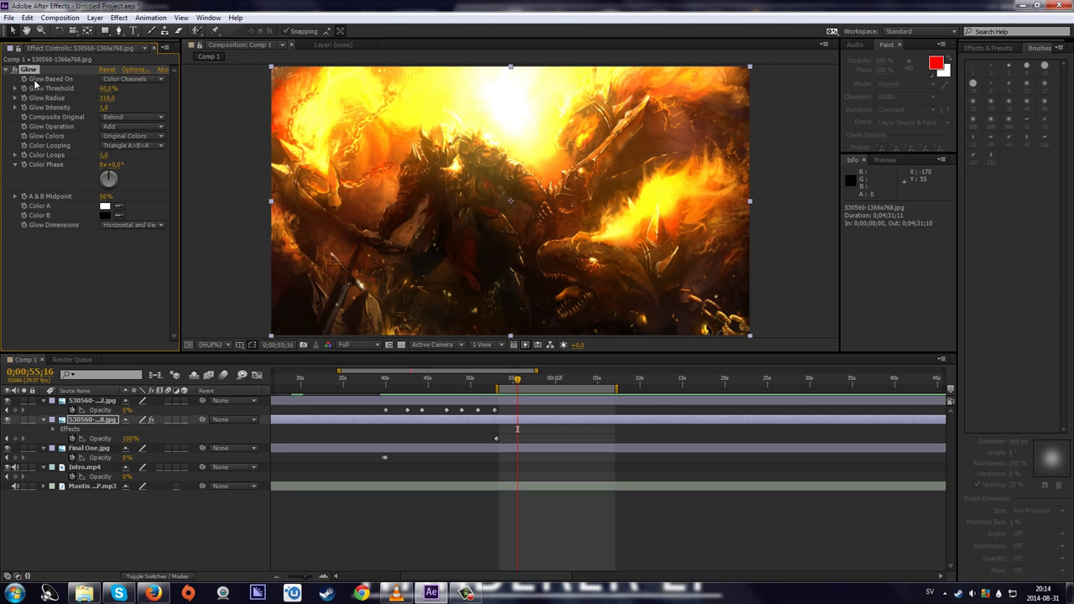
{"action": "left_click", "coordinate": [14, 70]}
{"action": "left_click", "coordinate": [14, 70]}
{"action": "left_click", "coordinate": [14, 71]}
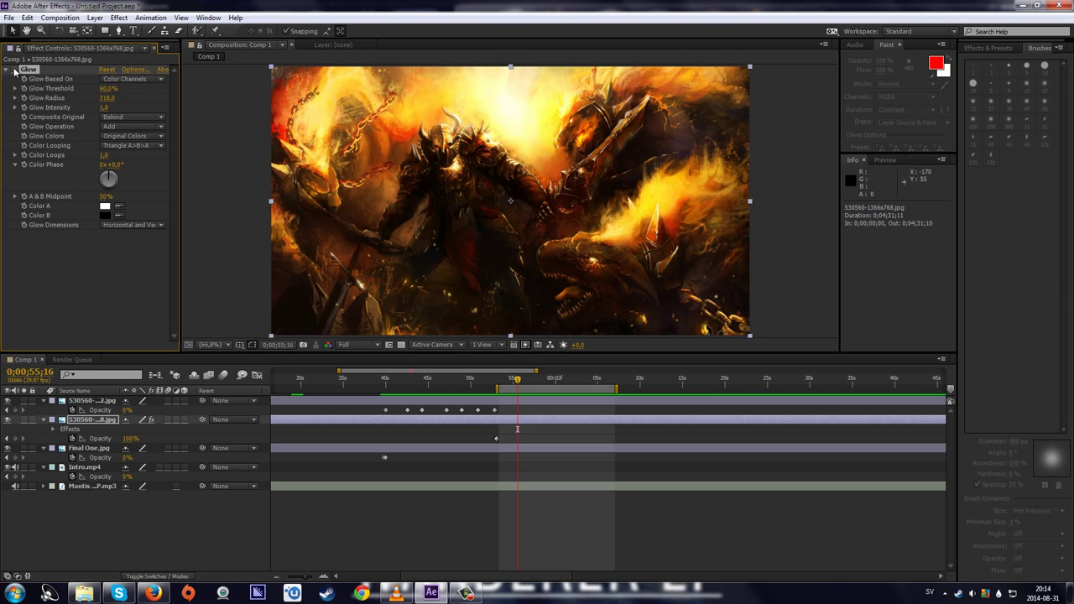
{"action": "left_click", "coordinate": [14, 71]}
{"action": "left_click", "coordinate": [13, 70]}
{"action": "left_click", "coordinate": [16, 70]}
{"action": "left_click", "coordinate": [16, 71]}
{"action": "left_click", "coordinate": [16, 71]}
{"action": "left_click", "coordinate": [16, 71]}
{"action": "left_click", "coordinate": [16, 72]}
{"action": "left_click", "coordinate": [16, 72]}
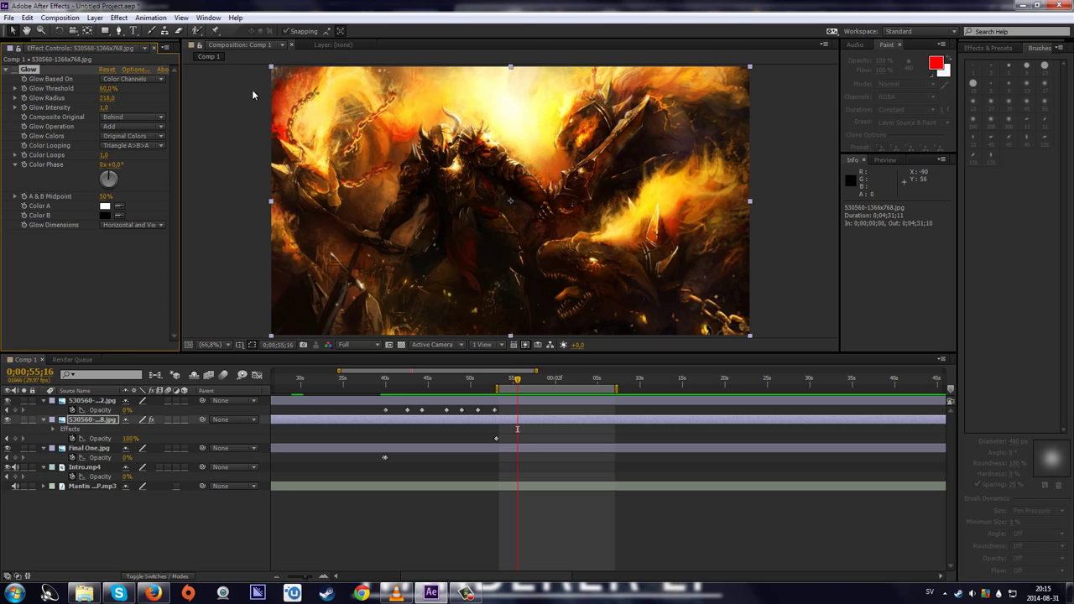
{"action": "left_click", "coordinate": [6, 71]}
{"action": "left_click", "coordinate": [7, 71]}
{"action": "left_click", "coordinate": [14, 72]}
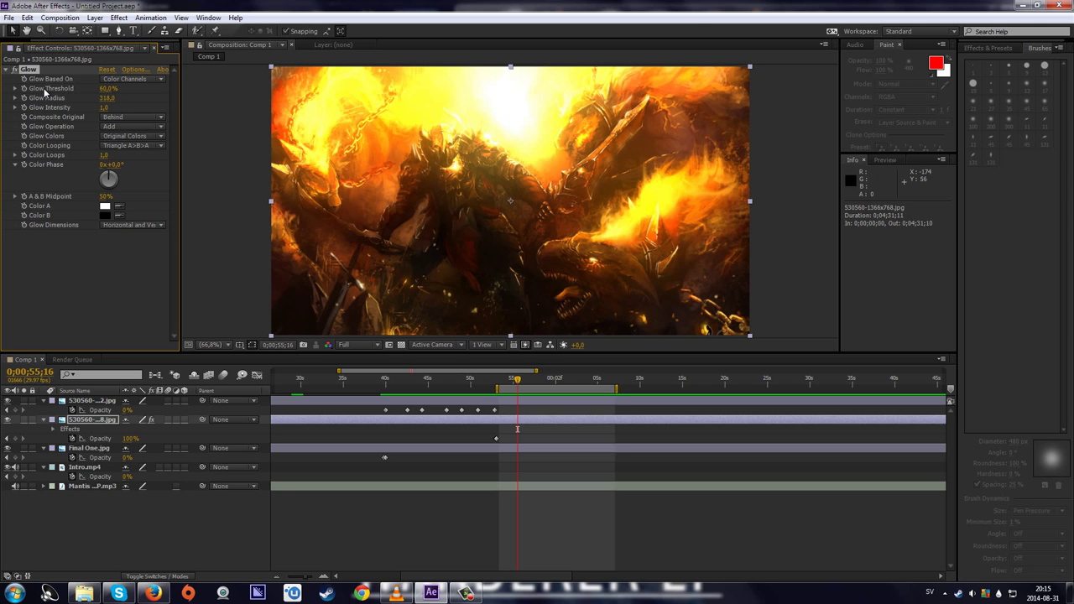
- Try a Glow Threshold of 100% and toggle the effect to compare it with the original image
{"action": "left_click_drag", "start_coordinate": [109, 89], "coordinate": [0, 92]}
{"action": "left_click_drag", "start_coordinate": [75, 94], "coordinate": [162, 79]}
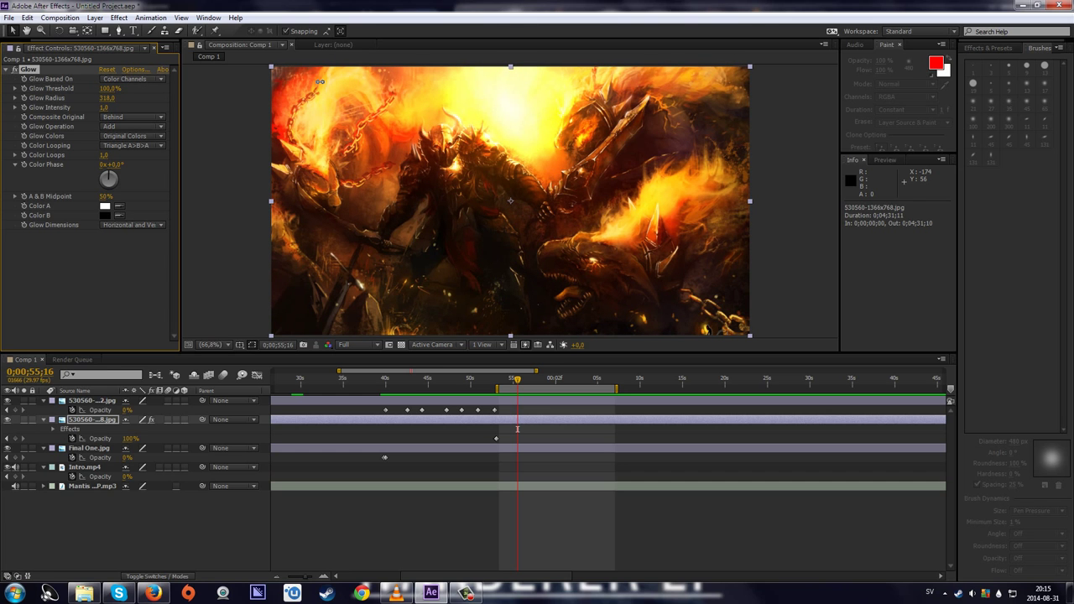
{"action": "left_click", "coordinate": [15, 72]}
{"action": "left_click", "coordinate": [16, 72]}
{"action": "left_click", "coordinate": [16, 72]}
{"action": "left_click", "coordinate": [16, 72]}
{"action": "left_click", "coordinate": [16, 72]}
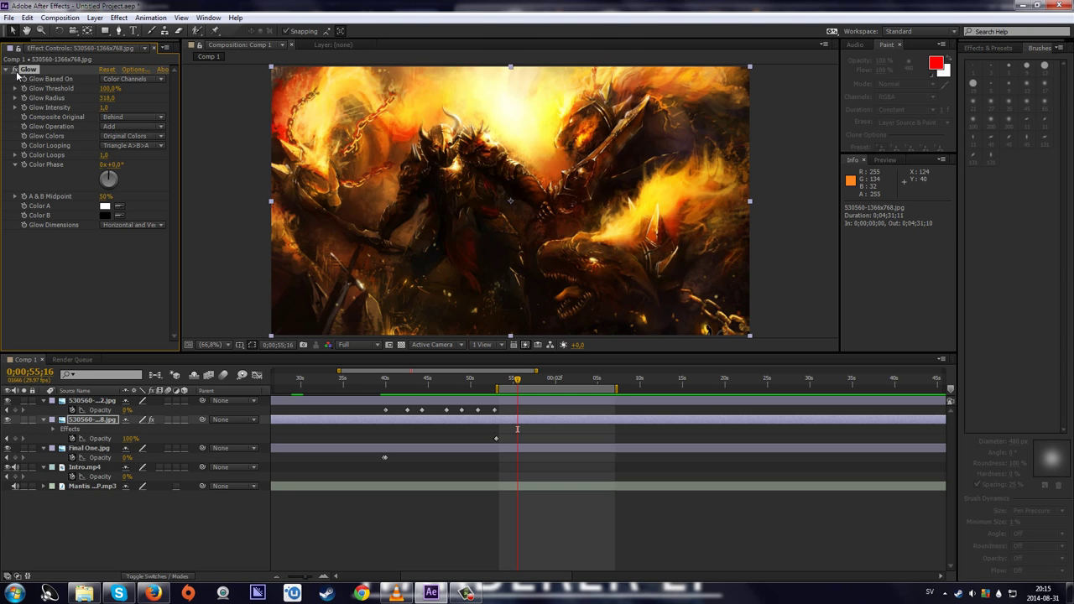
{"action": "left_click", "coordinate": [16, 72]}
{"action": "left_click", "coordinate": [16, 72]}
{"action": "left_click", "coordinate": [15, 72]}
- Try the Glow Threshold and Radius combinations of 25.5% with 29 and 66.3% with 10
{"action": "left_click_drag", "start_coordinate": [108, 89], "coordinate": [3, 95]}
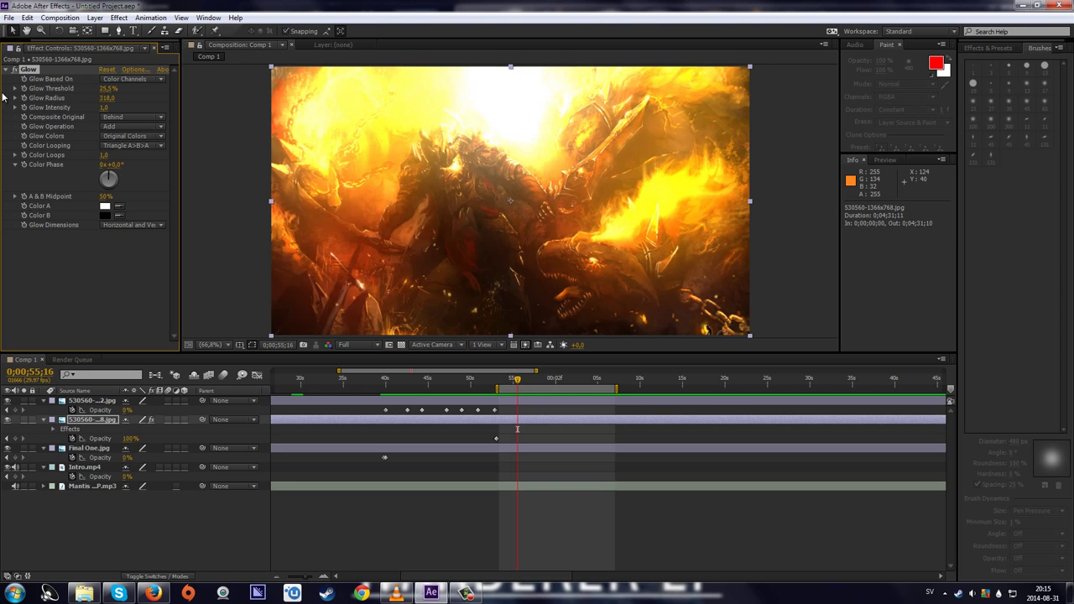
{"action": "left_click_drag", "start_coordinate": [108, 89], "coordinate": [55, 99]}
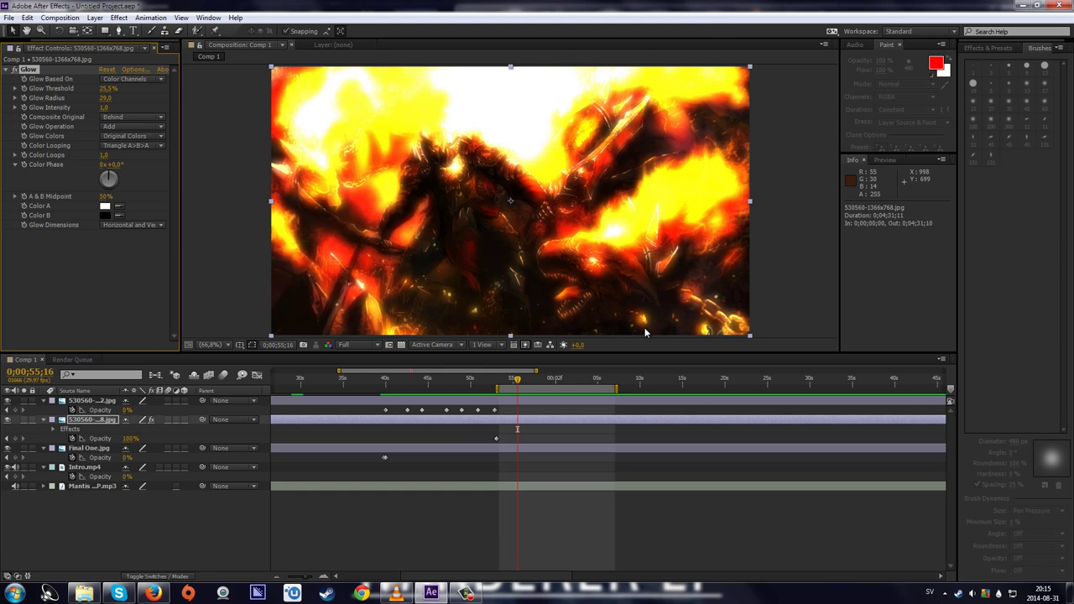
{"action": "left_click_drag", "start_coordinate": [107, 90], "coordinate": [161, 86]}
{"action": "left_click", "coordinate": [103, 98]}
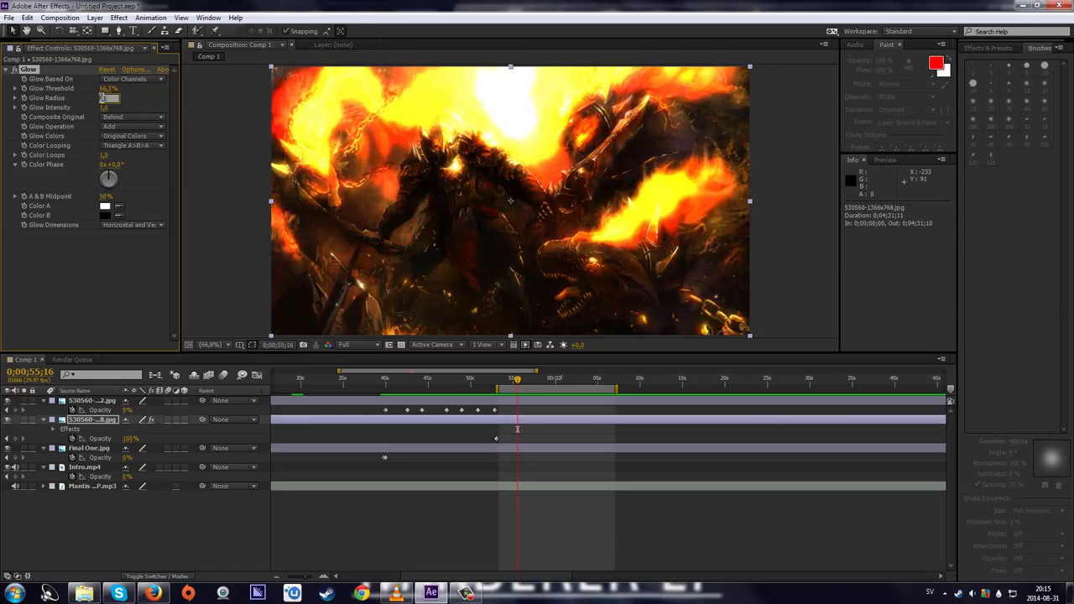
{"action": "key", "text": "Return"}
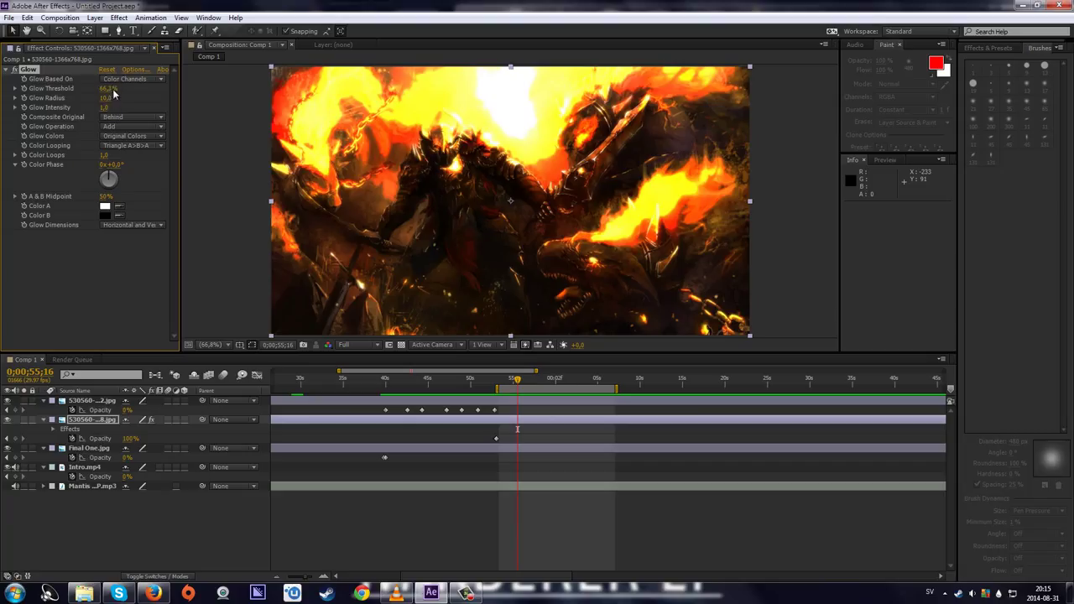
- Set the Glow Threshold to 91% and the Glow Radius to 256, toggling the effect to compare the result
{"action": "left_click_drag", "start_coordinate": [111, 89], "coordinate": [161, 90]}
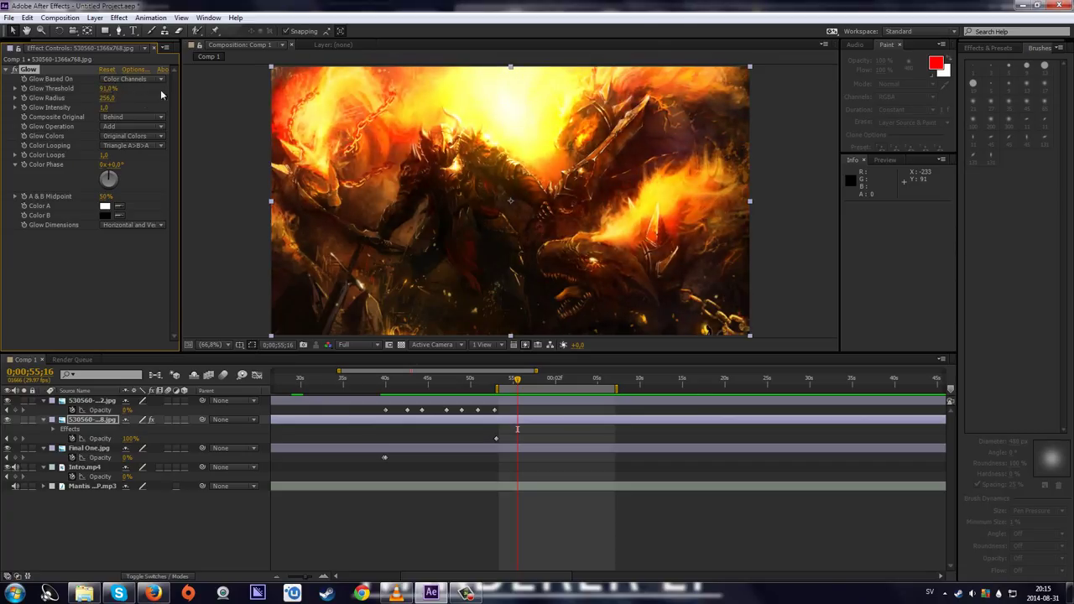
{"action": "left_click", "coordinate": [17, 72]}
{"action": "left_click", "coordinate": [17, 73]}
{"action": "left_click", "coordinate": [16, 72]}
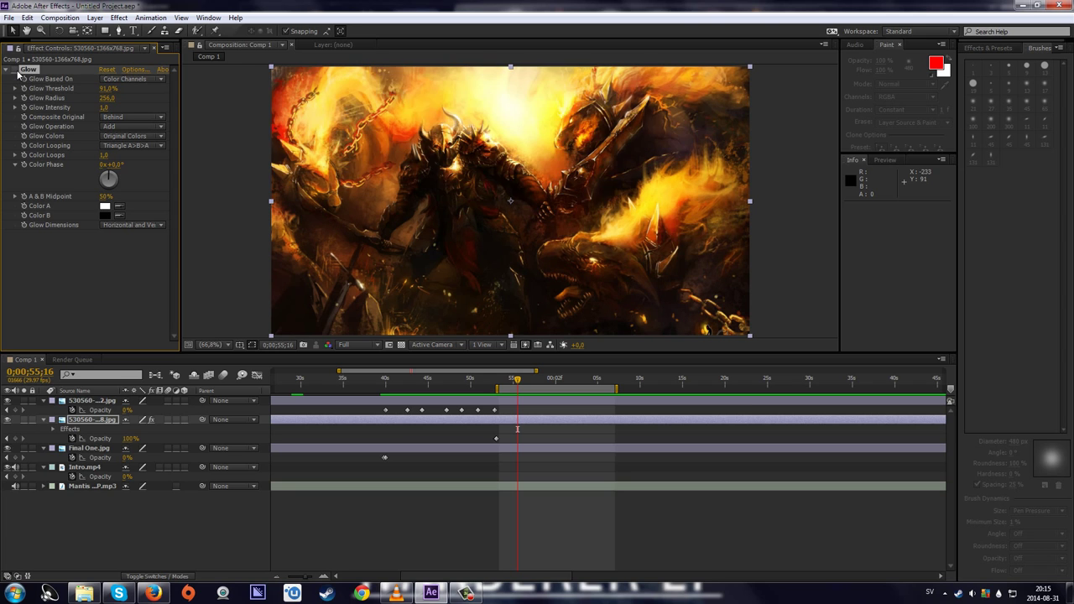
{"action": "left_click", "coordinate": [17, 72]}
{"action": "left_click", "coordinate": [17, 72]}
{"action": "left_click", "coordinate": [17, 72]}
{"action": "left_click", "coordinate": [17, 72]}
{"action": "left_click", "coordinate": [17, 73]}
{"action": "left_click", "coordinate": [17, 72]}
{"action": "left_click", "coordinate": [17, 72]}
- Extend the work area's start to 0;00;49;24 and move the playhead to 0;00;53;03
{"action": "left_click_drag", "start_coordinate": [517, 381], "coordinate": [467, 391]}
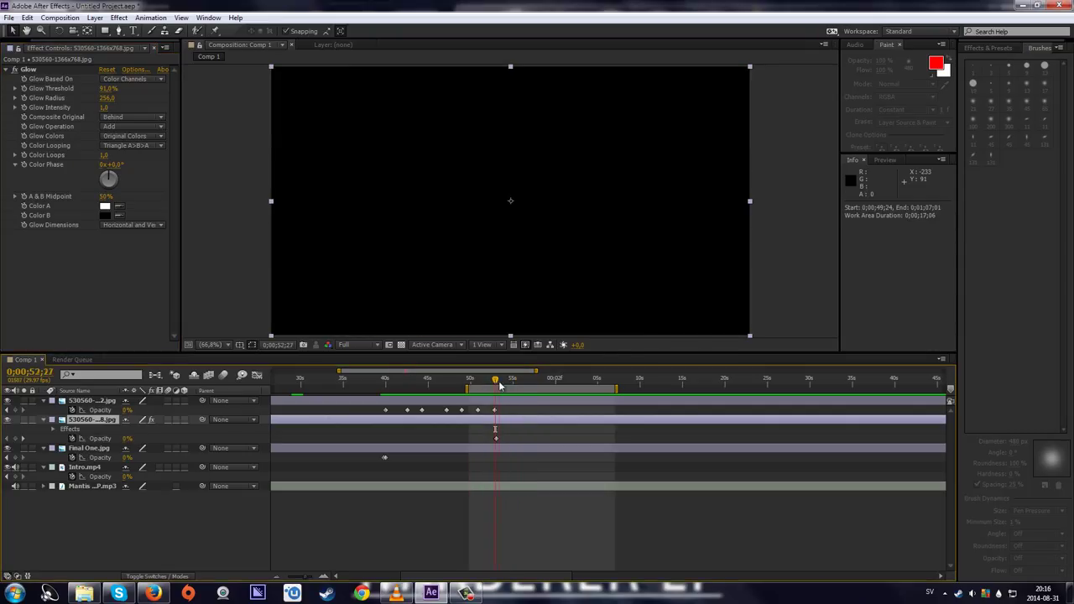
{"action": "left_click", "coordinate": [497, 382]}
- Create a new red 1280 x 720 px solid layer named spectrum
{"action": "right_click", "coordinate": [101, 522]}
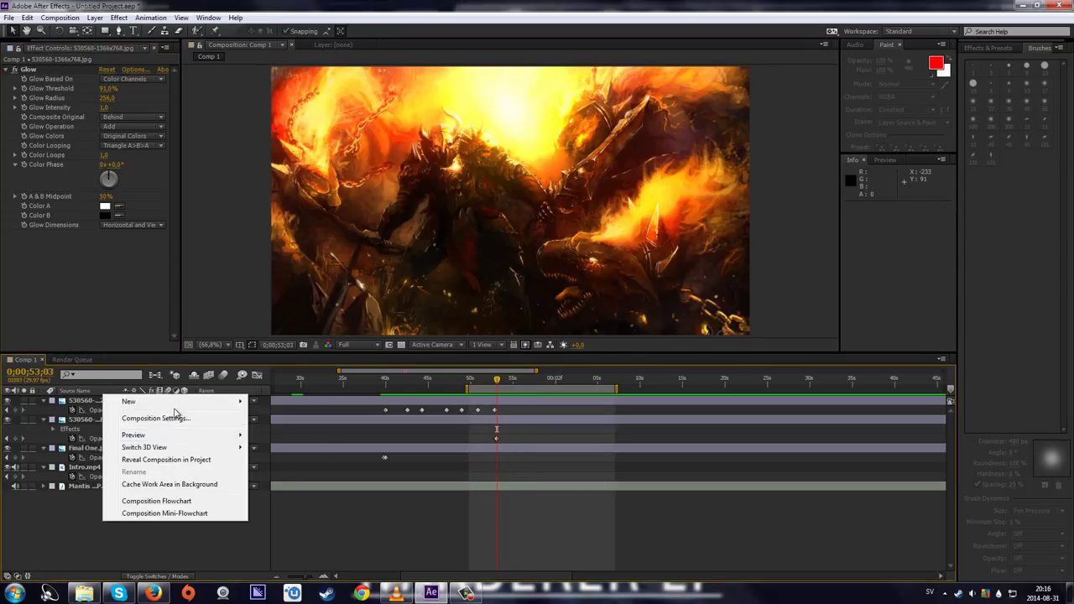
{"action": "mouse_move", "coordinate": [215, 401]}
{"action": "left_click", "coordinate": [115, 547]}
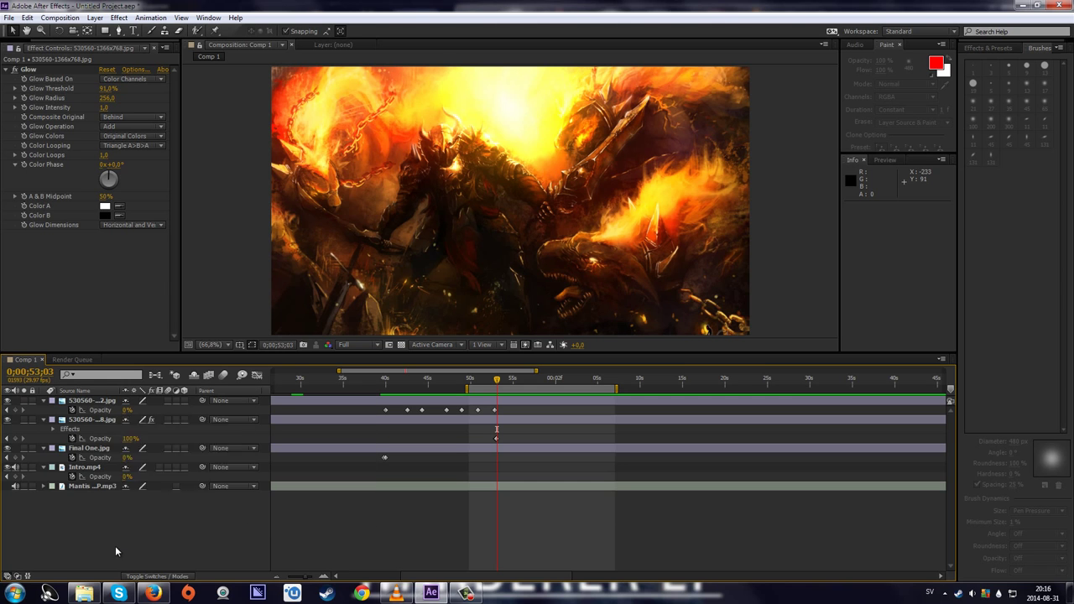
{"action": "right_click", "coordinate": [116, 546]}
{"action": "left_click", "coordinate": [289, 455]}
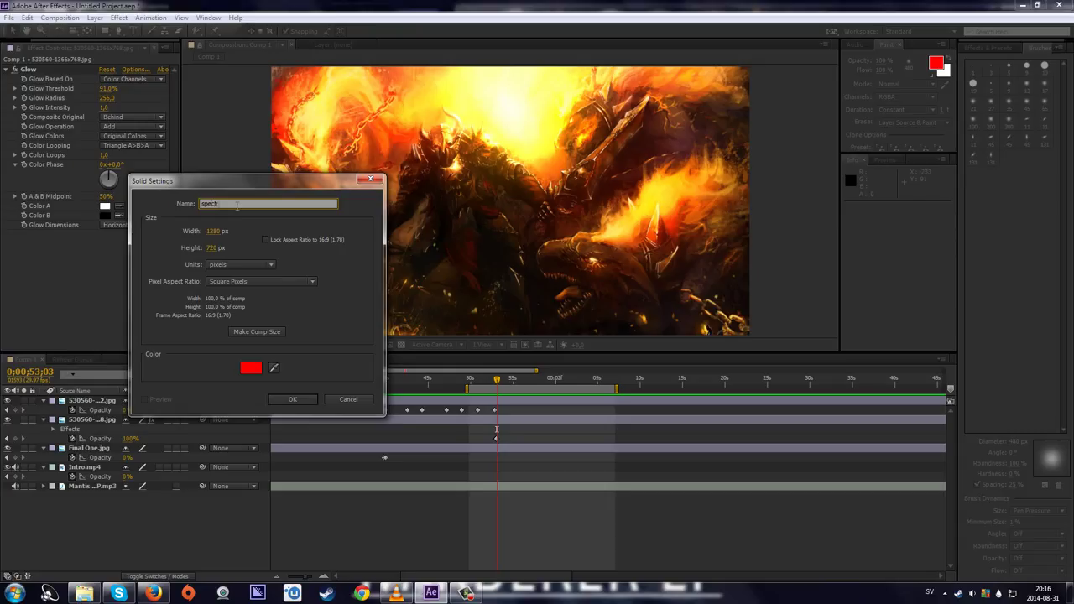
{"action": "key", "text": "Return"}
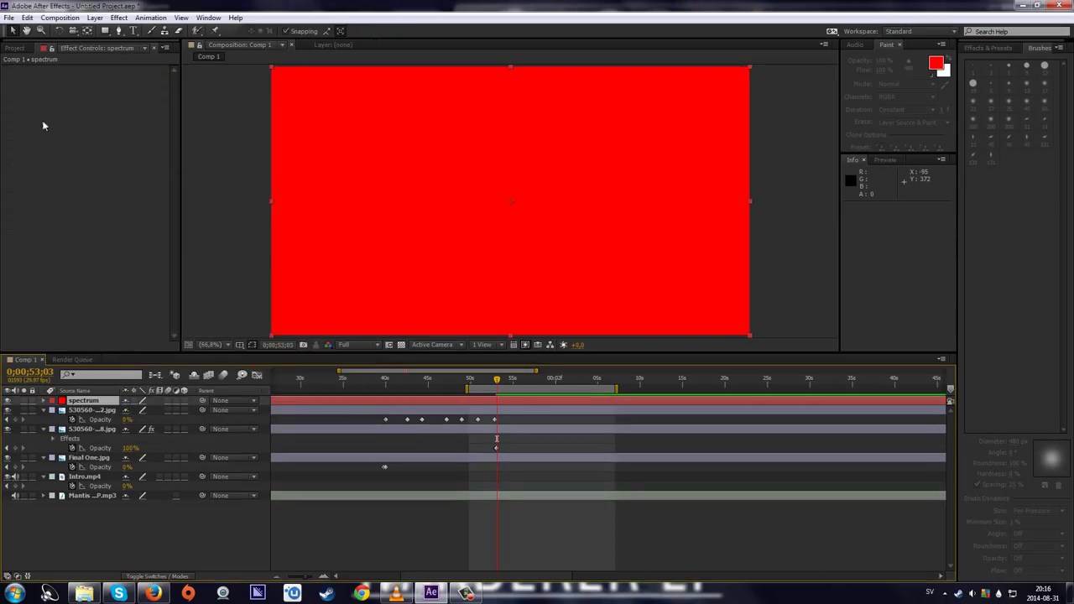
- Apply the Audio Spectrum effect from the Generate category to the spectrum solid
{"action": "right_click", "coordinate": [40, 122]}
{"action": "left_click", "coordinate": [31, 127]}
{"action": "right_click", "coordinate": [71, 109]}
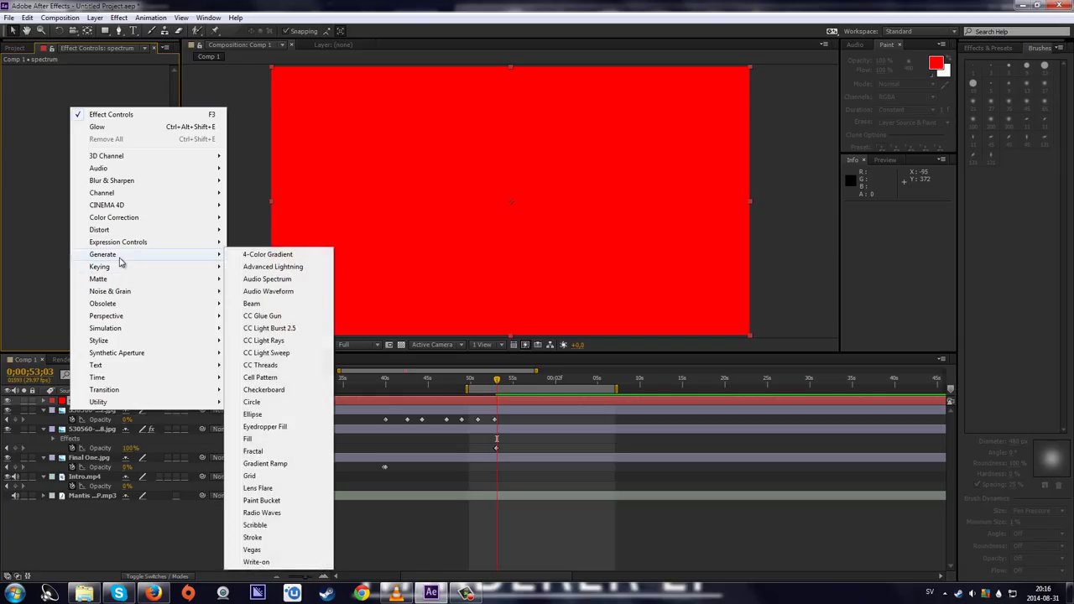
{"action": "left_click", "coordinate": [36, 135]}
{"action": "right_click", "coordinate": [52, 125]}
{"action": "mouse_move", "coordinate": [156, 272]}
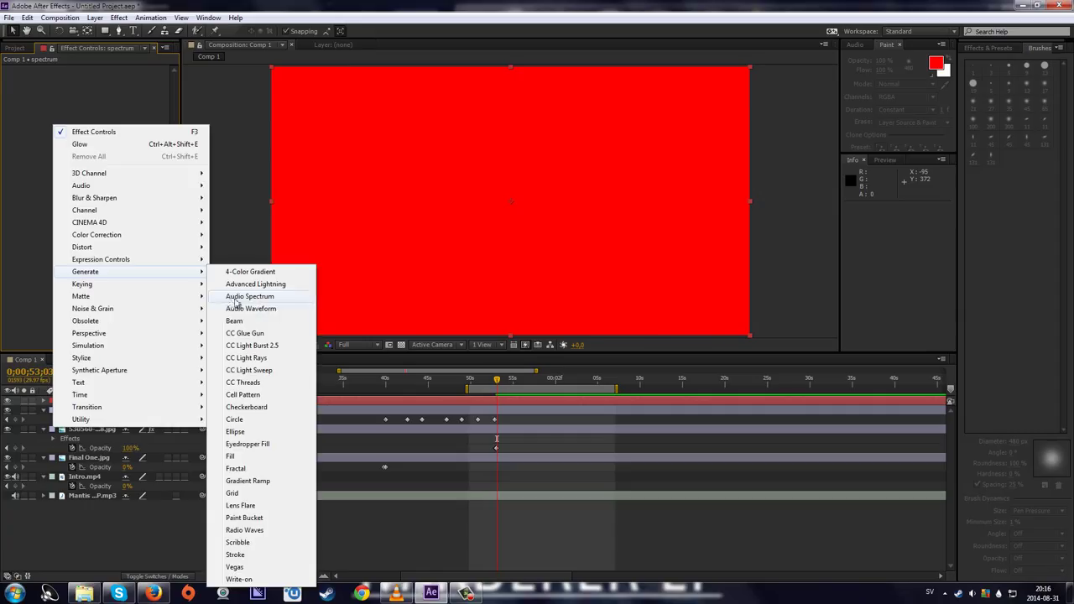
{"action": "left_click", "coordinate": [239, 297]}
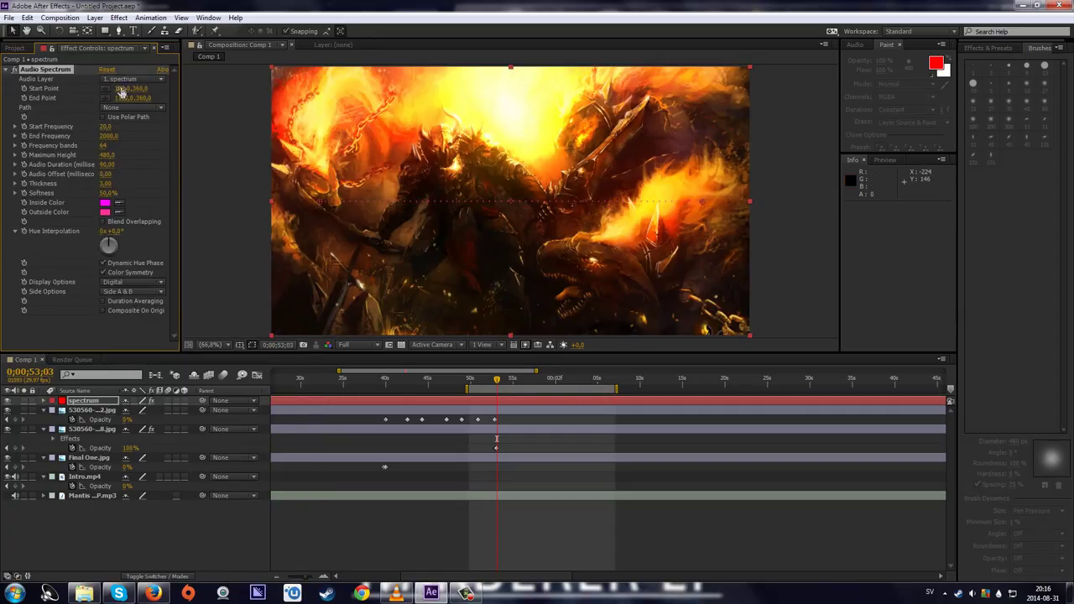
- Place the Audio Spectrum start point in the image's upper-left corner and the end point in the lower-left corner, both at X 5
{"action": "left_click", "coordinate": [106, 88]}
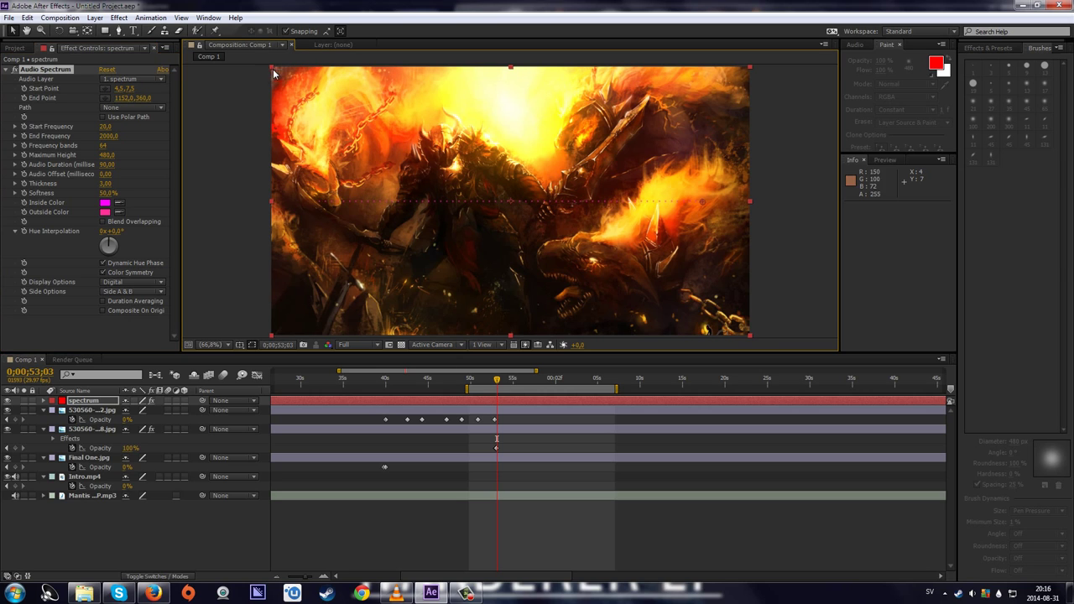
{"action": "left_click", "coordinate": [105, 97]}
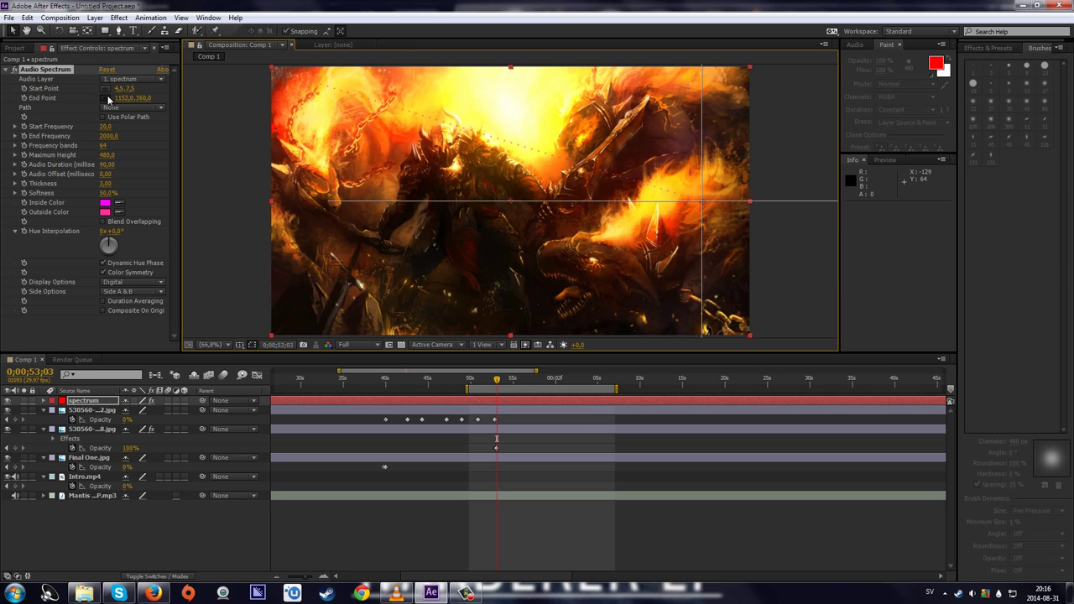
{"action": "left_click", "coordinate": [273, 330]}
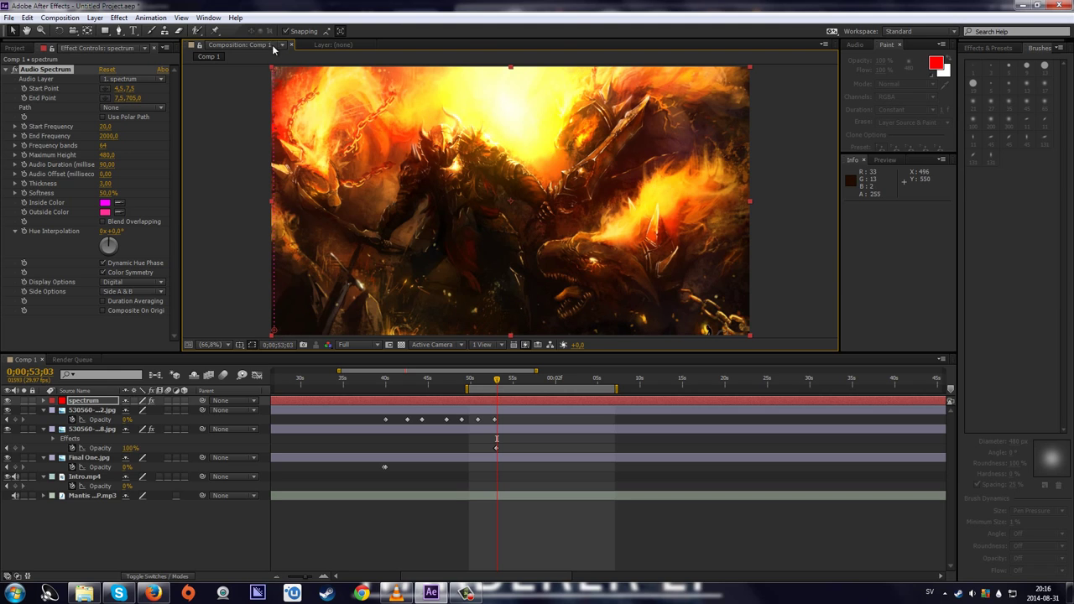
{"action": "left_click", "coordinate": [118, 89]}
{"action": "type", "text": "5"}
{"action": "key", "text": "Return"}
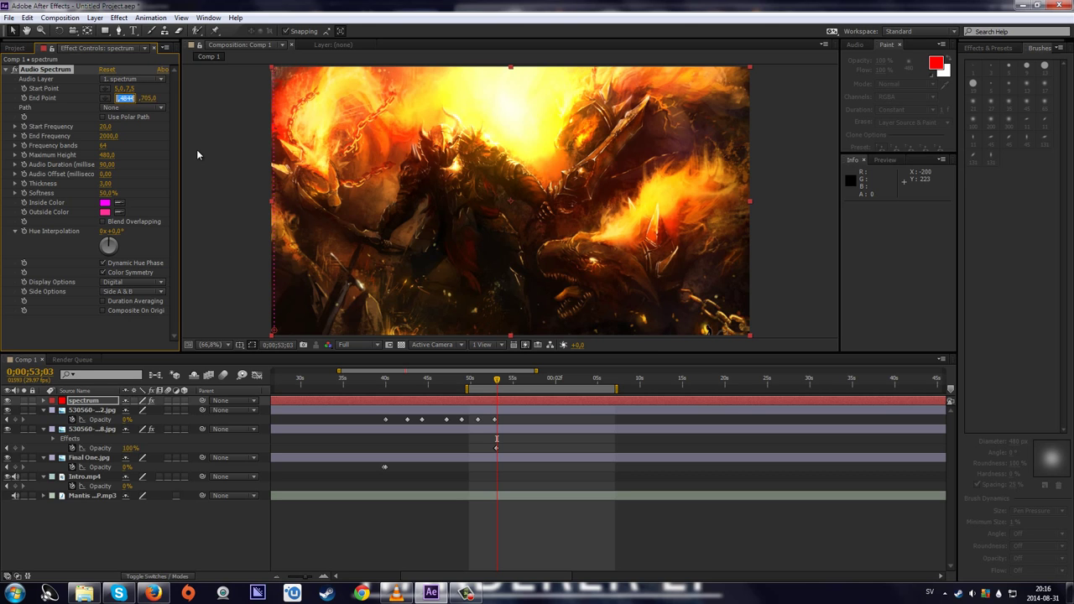
- Set the Audio Spectrum's Inside Color and Outside Color to white (FFFFFF)
{"action": "left_click", "coordinate": [104, 204]}
{"action": "left_click_drag", "start_coordinate": [484, 302], "coordinate": [298, 215]}
{"action": "left_click", "coordinate": [647, 257]}
{"action": "key", "text": "Return"}
{"action": "left_click", "coordinate": [104, 213]}
{"action": "type", "text": "FFFFFF"}
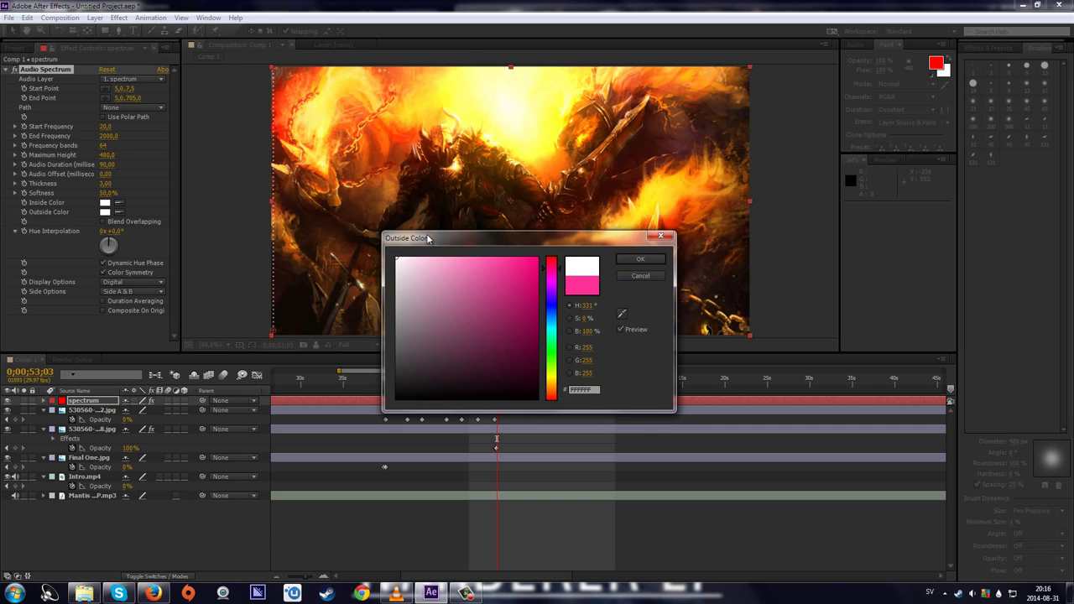
{"action": "left_click", "coordinate": [637, 260]}
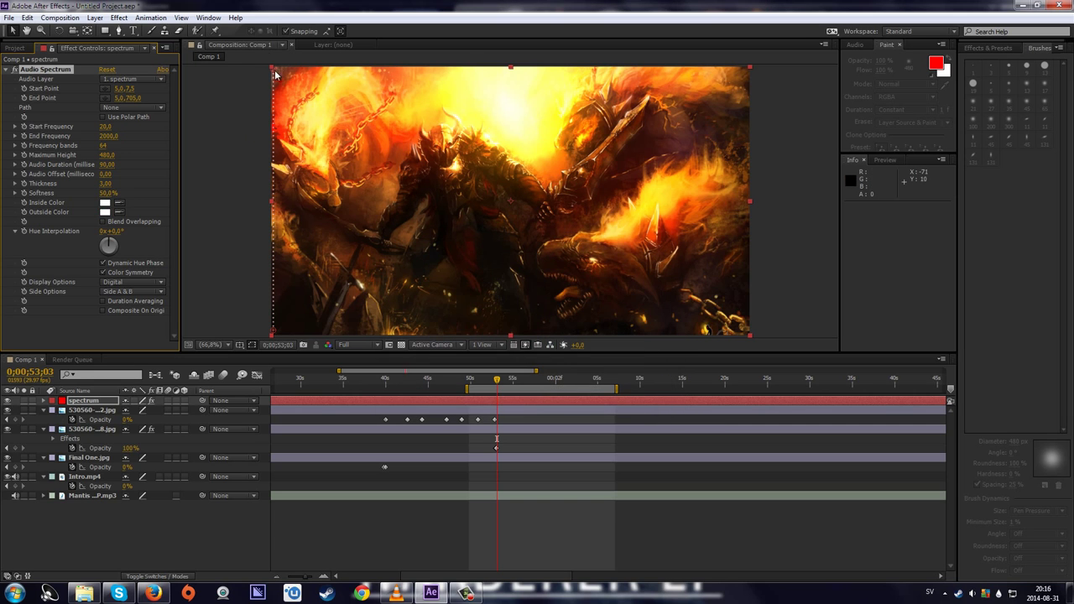
{"action": "left_click", "coordinate": [207, 117]}
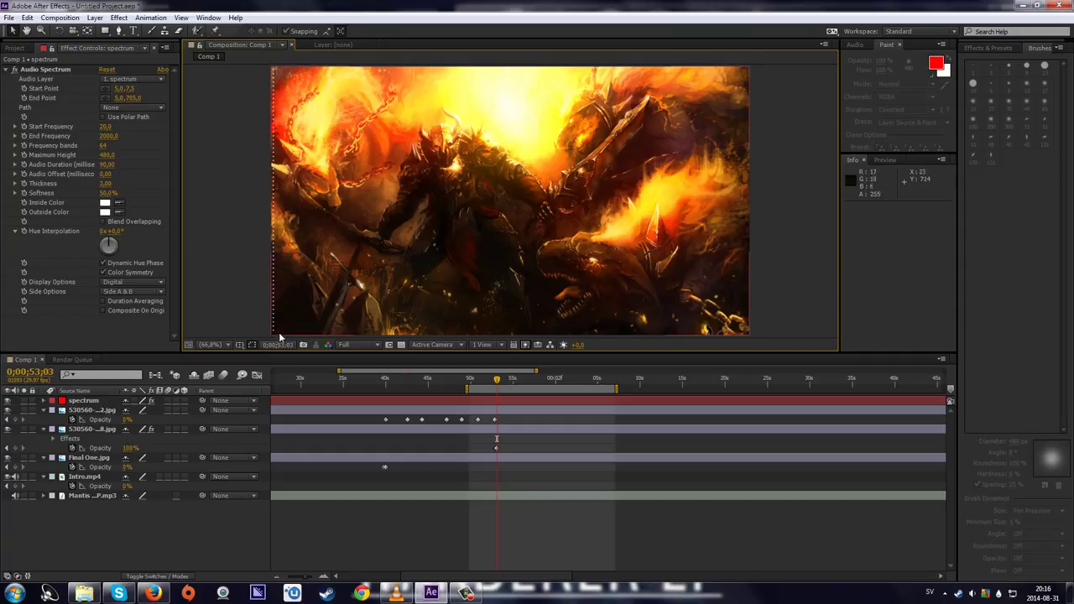
- Set the Audio Spectrum End Point's Y to 715 and the Start Point's Y to 5
{"action": "left_click", "coordinate": [132, 98]}
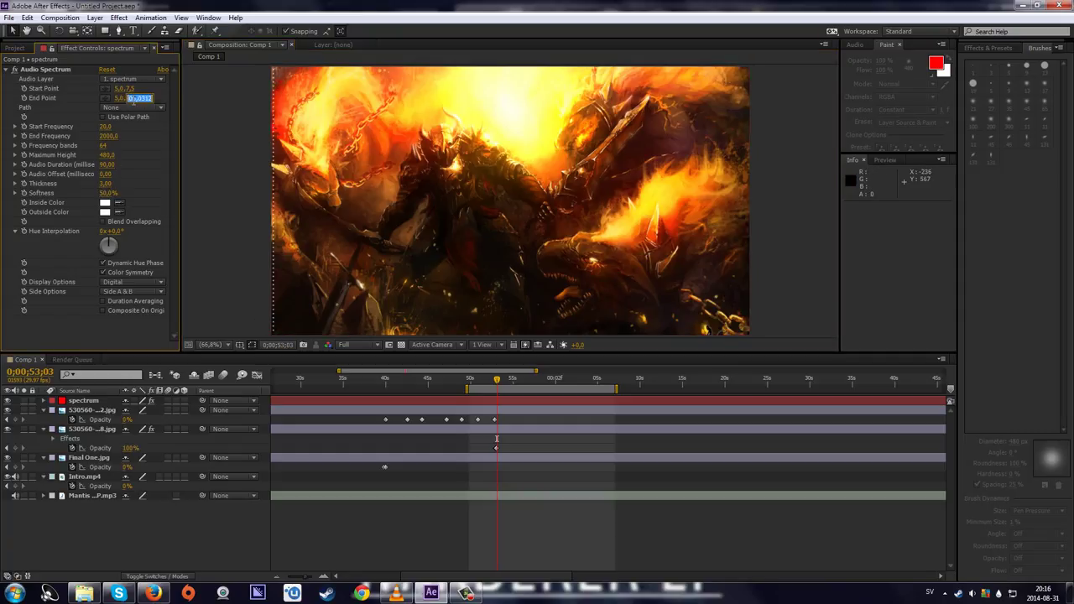
{"action": "type", "text": "7,5"}
{"action": "key", "text": "Return"}
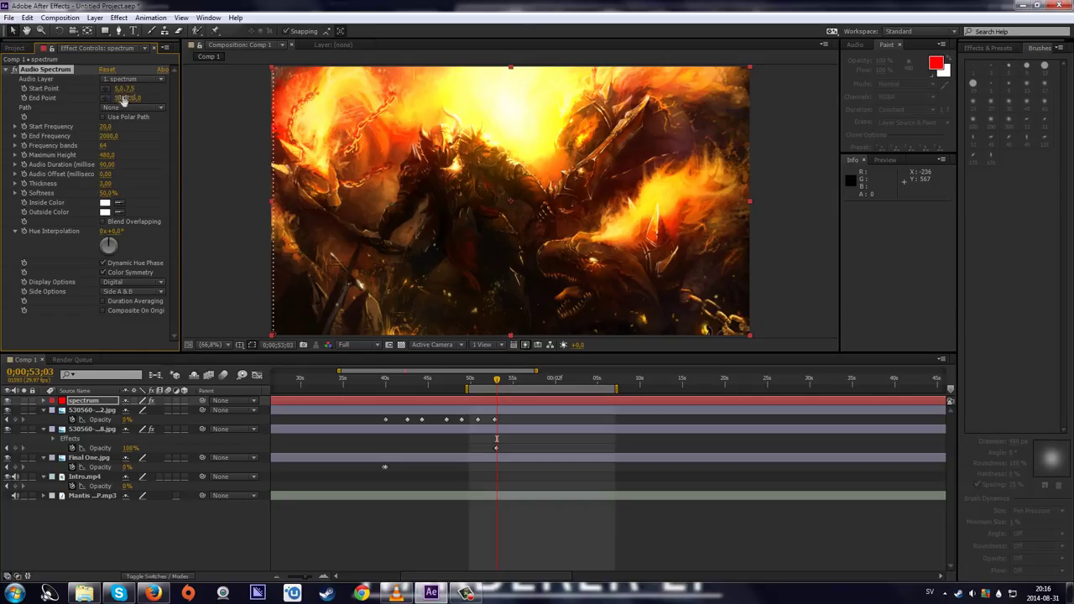
{"action": "left_click", "coordinate": [131, 89]}
{"action": "type", "text": "5"}
{"action": "key", "text": "Return"}
{"action": "left_click", "coordinate": [177, 537]}
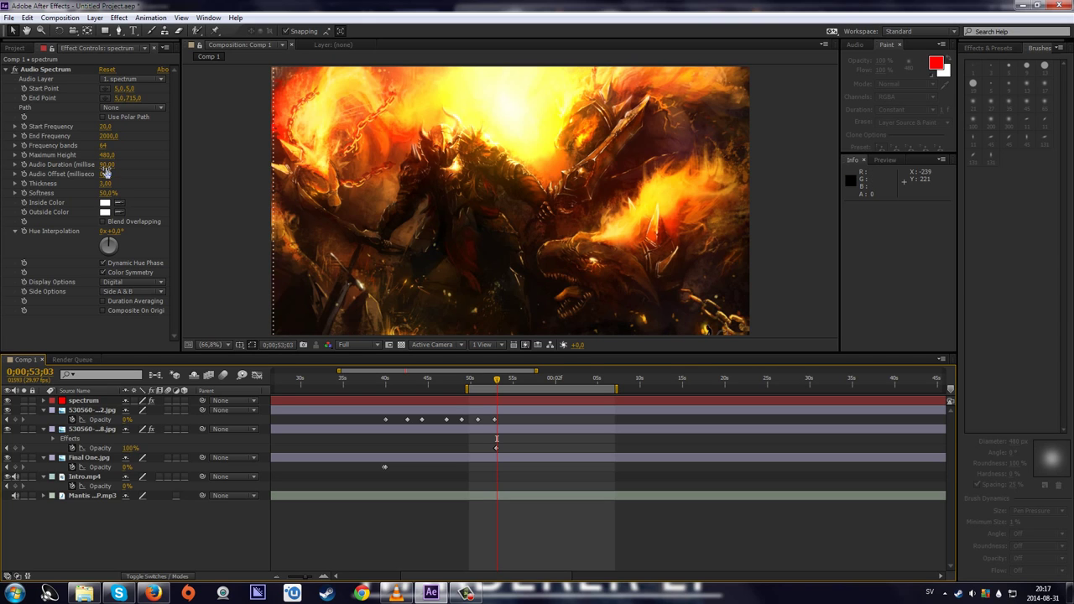
- Set the Audio Spectrum's Thickness to 5.90 and Softness to 0%
{"action": "mouse_move", "coordinate": [107, 182]}
{"action": "left_mouse_down"}
{"action": "mouse_move", "coordinate": [134, 184]}
{"action": "mouse_move", "coordinate": [120, 190]}
{"action": "left_mouse_up"}
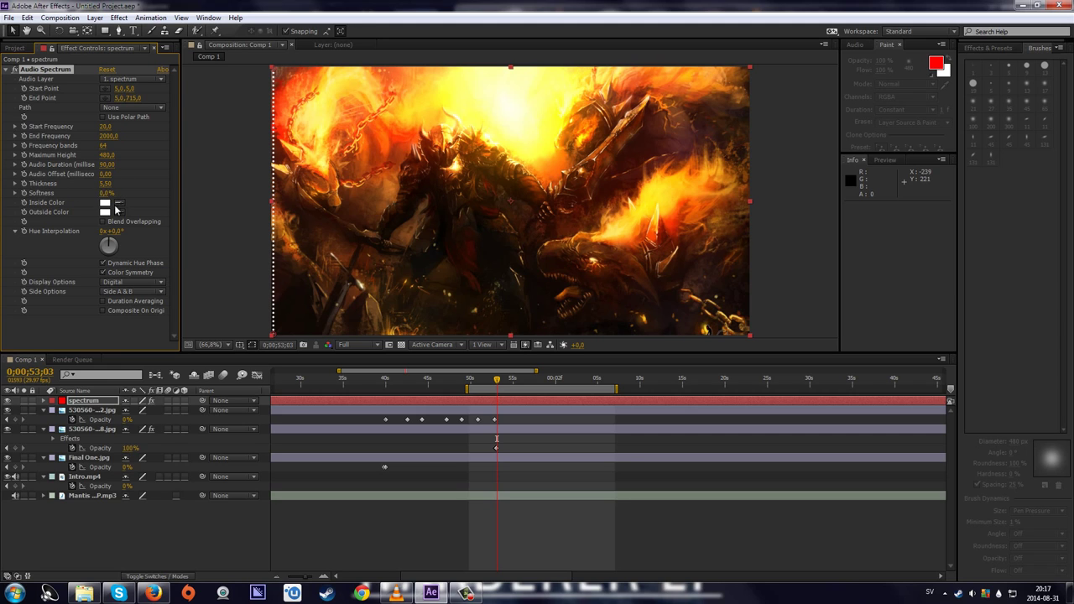
{"action": "mouse_move", "coordinate": [105, 184]}
{"action": "left_mouse_down"}
{"action": "mouse_move", "coordinate": [132, 184]}
{"action": "mouse_move", "coordinate": [105, 184]}
{"action": "left_mouse_up"}
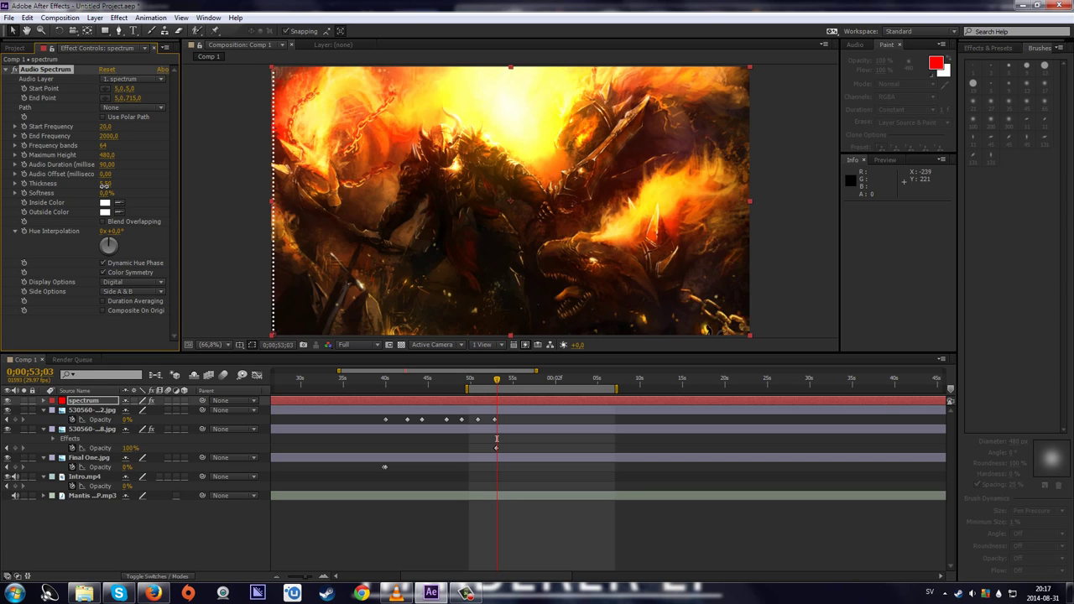
- Use Mantis -- Desolation VIP.mp3 as the spectrum's Audio Layer and limit its display to Side A
{"action": "left_click", "coordinate": [130, 80]}
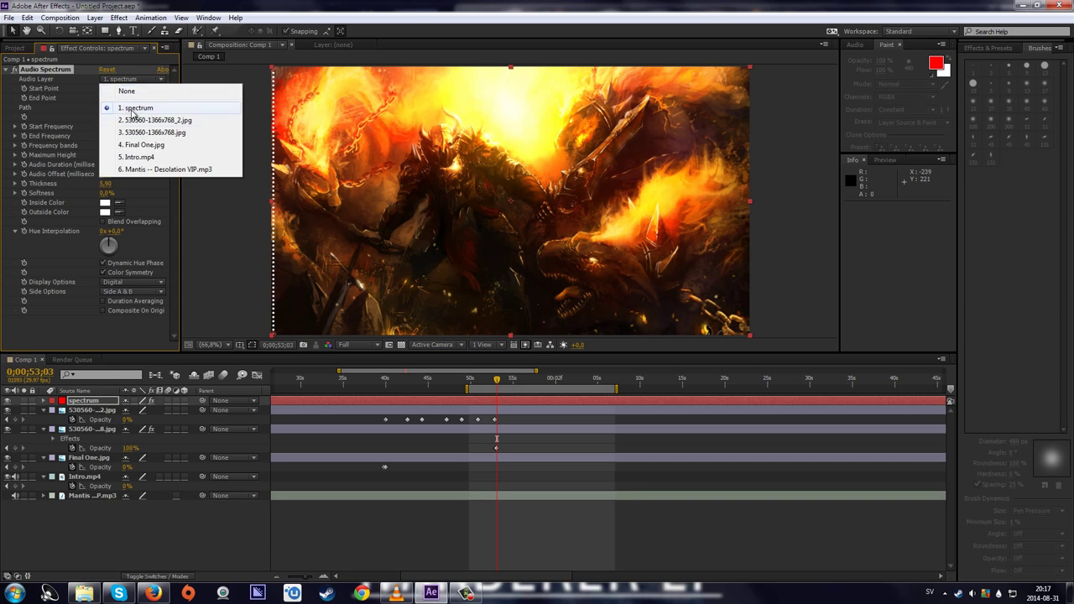
{"action": "left_click", "coordinate": [126, 170]}
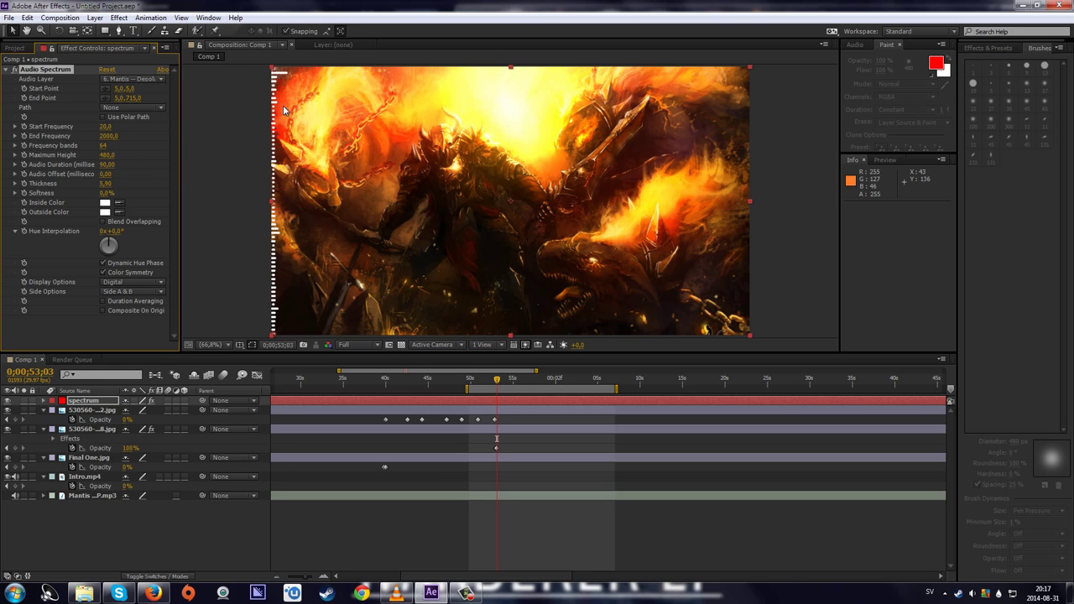
{"action": "left_click", "coordinate": [104, 292]}
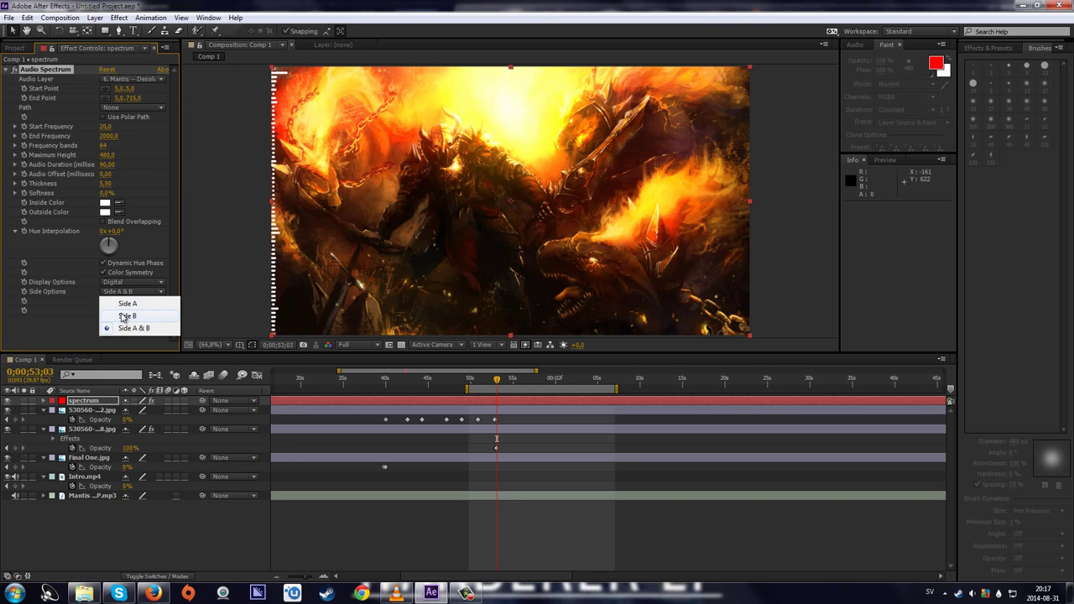
{"action": "left_click", "coordinate": [122, 302]}
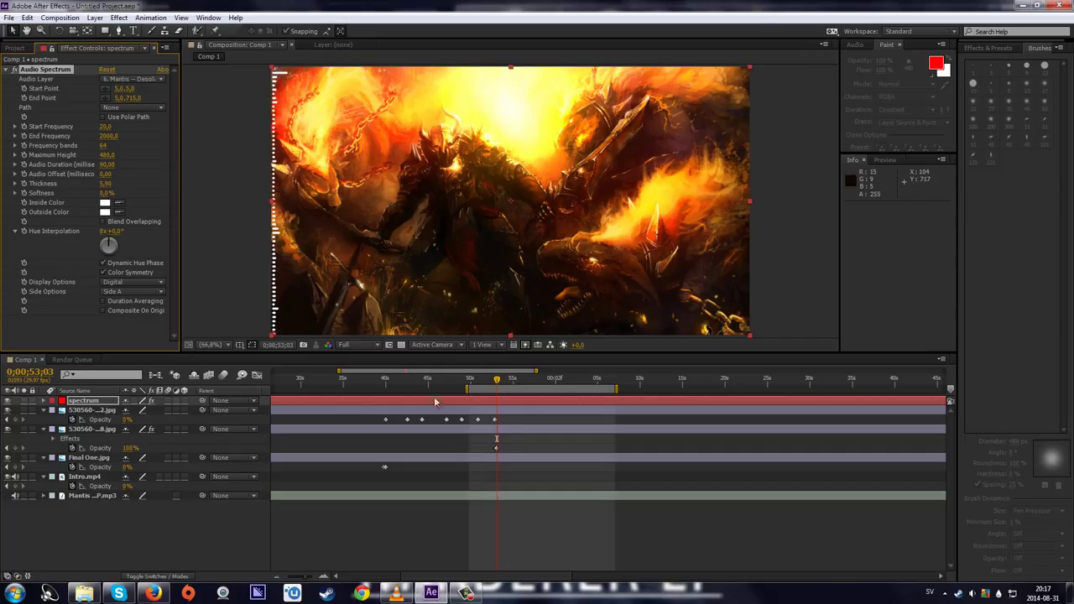
- Raise the spectrum's Maximum Height to 1370 while checking several frames, and start the work area at 0;00;50;26
{"action": "mouse_move", "coordinate": [496, 383]}
{"action": "left_mouse_down"}
{"action": "mouse_move", "coordinate": [508, 383]}
{"action": "mouse_move", "coordinate": [486, 384]}
{"action": "left_mouse_up"}
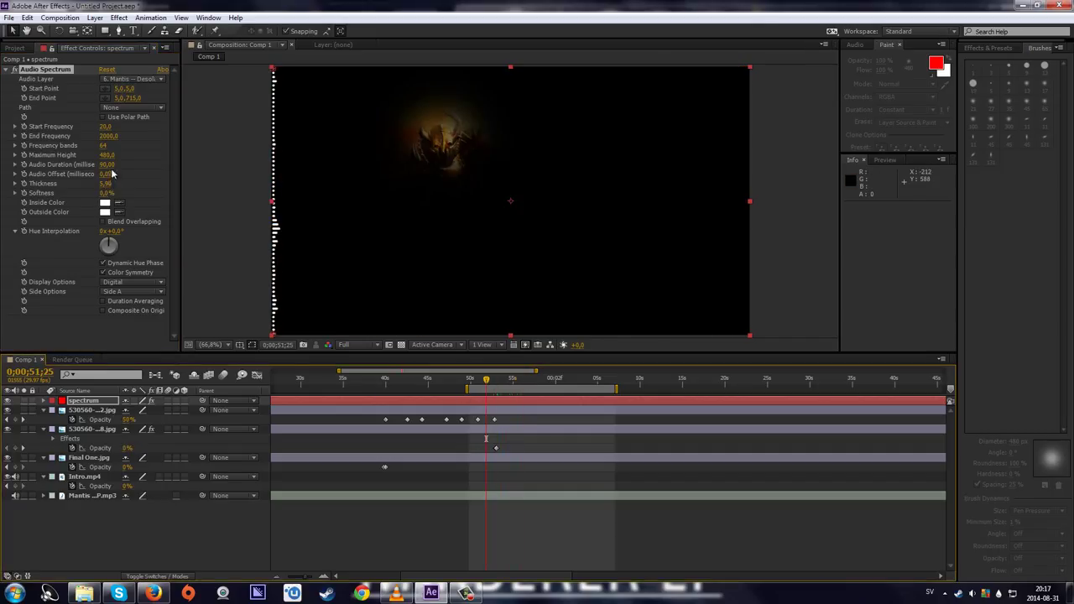
{"action": "left_click", "coordinate": [504, 381]}
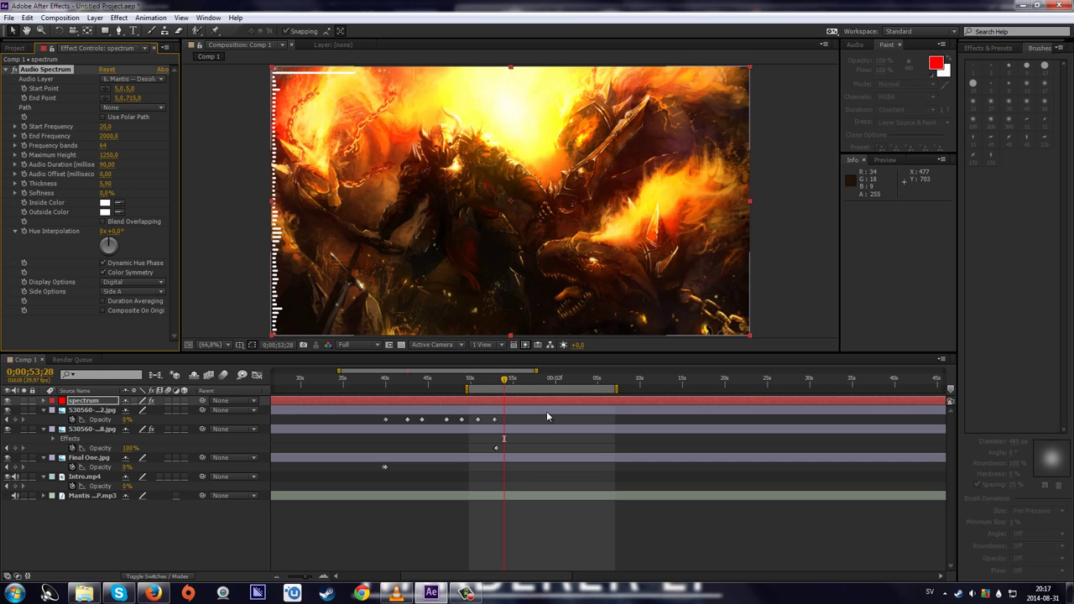
{"action": "mouse_move", "coordinate": [518, 384]}
{"action": "left_mouse_down"}
{"action": "mouse_move", "coordinate": [576, 380]}
{"action": "mouse_move", "coordinate": [532, 380]}
{"action": "left_mouse_up"}
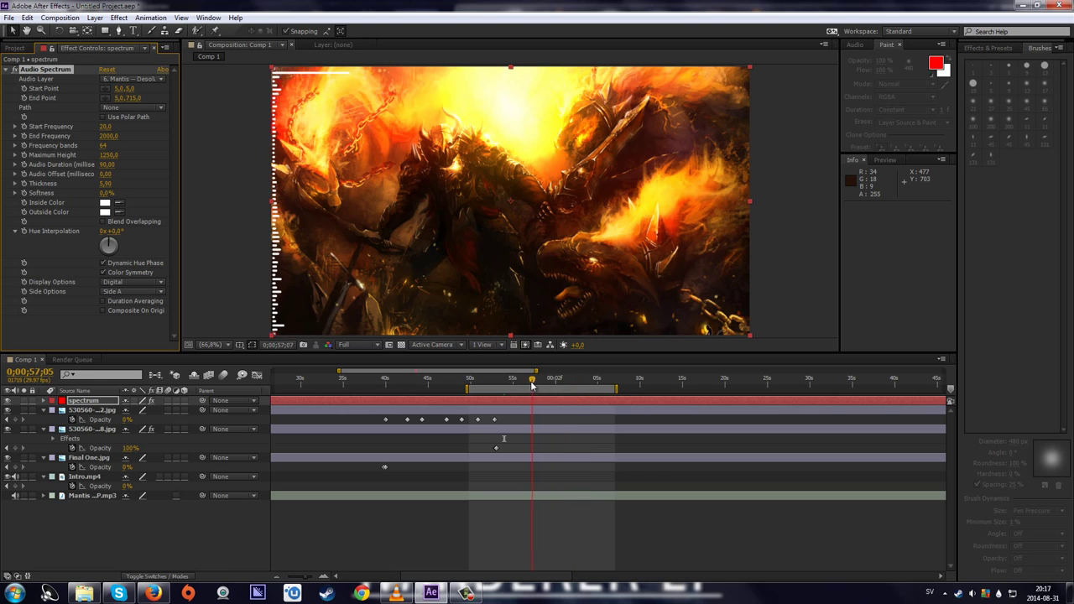
{"action": "left_click_drag", "start_coordinate": [117, 156], "coordinate": [135, 156]}
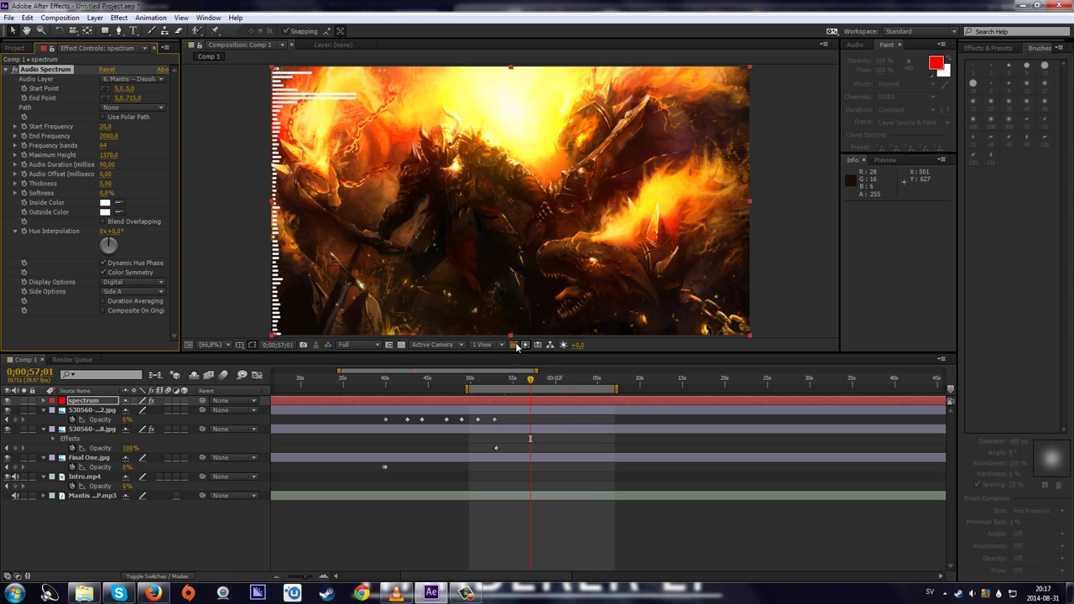
{"action": "left_click_drag", "start_coordinate": [532, 380], "coordinate": [477, 389]}
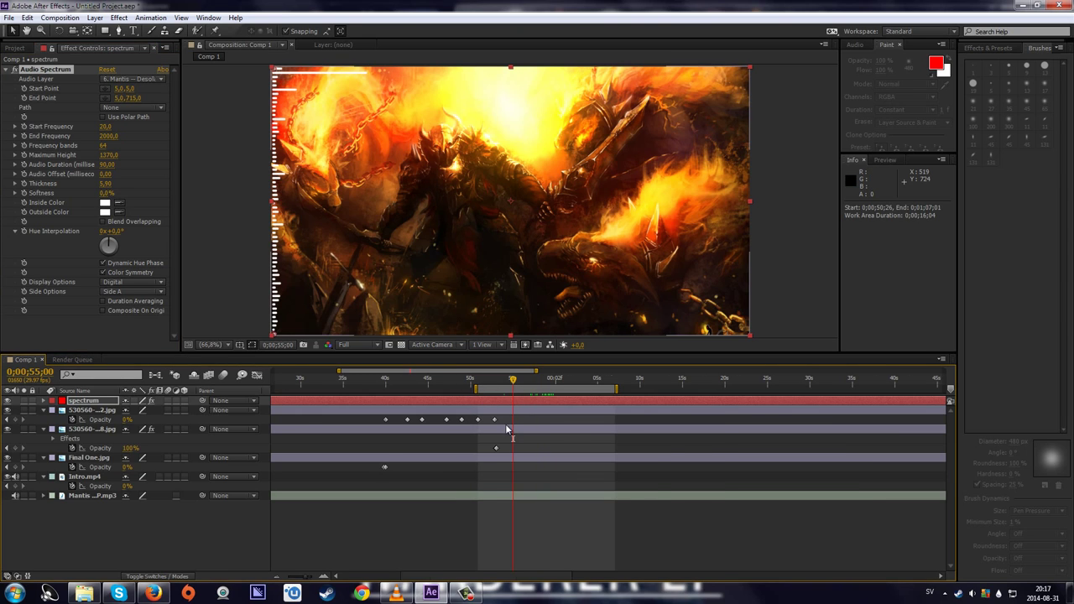
- Keyframe the spectrum layer's Opacity from 0% at 0;00;52;28 to 100% at 0;00;53;00
{"action": "scroll", "coordinate": [507, 426], "scroll_direction": "up", "scroll_amount": 2}
{"action": "left_click", "coordinate": [483, 383]}
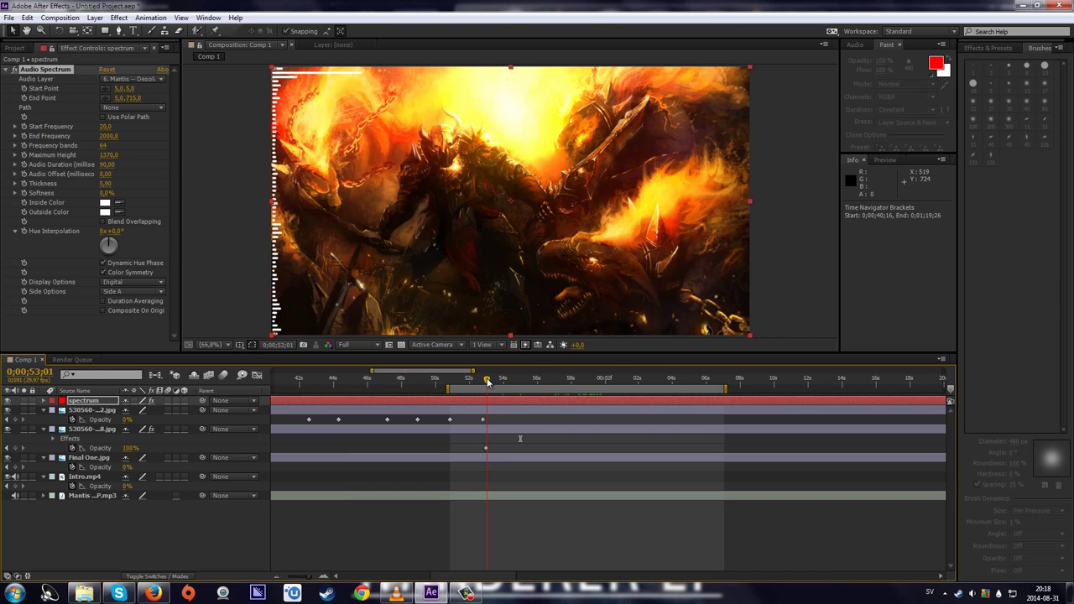
{"action": "key", "text": "equal"}
{"action": "scroll", "coordinate": [492, 415], "scroll_direction": "up", "scroll_amount": 2}
{"action": "left_click_drag", "start_coordinate": [508, 383], "coordinate": [504, 382]}
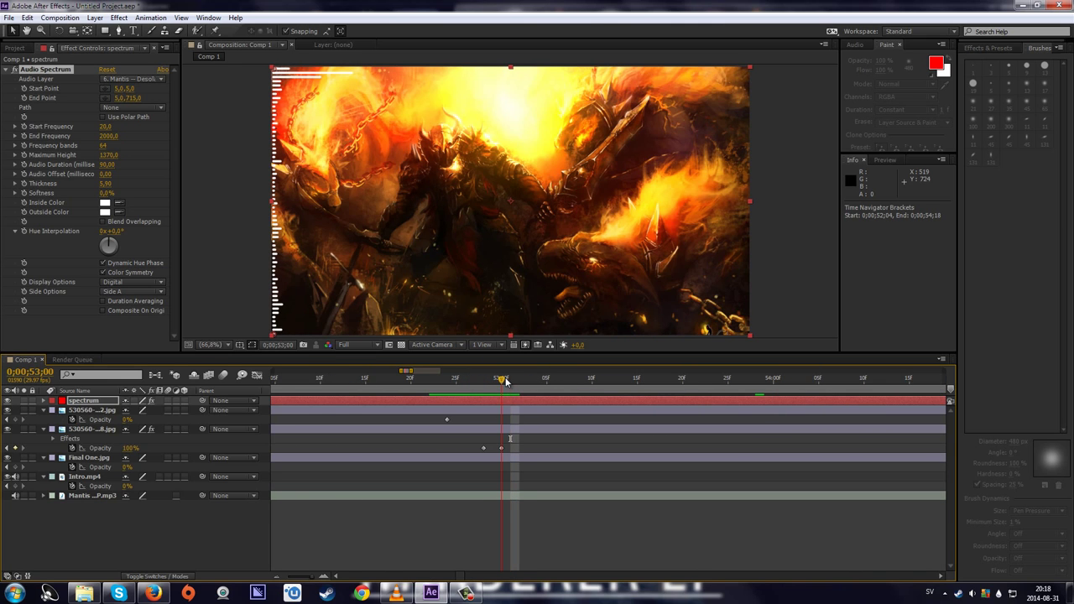
{"action": "key", "text": "t"}
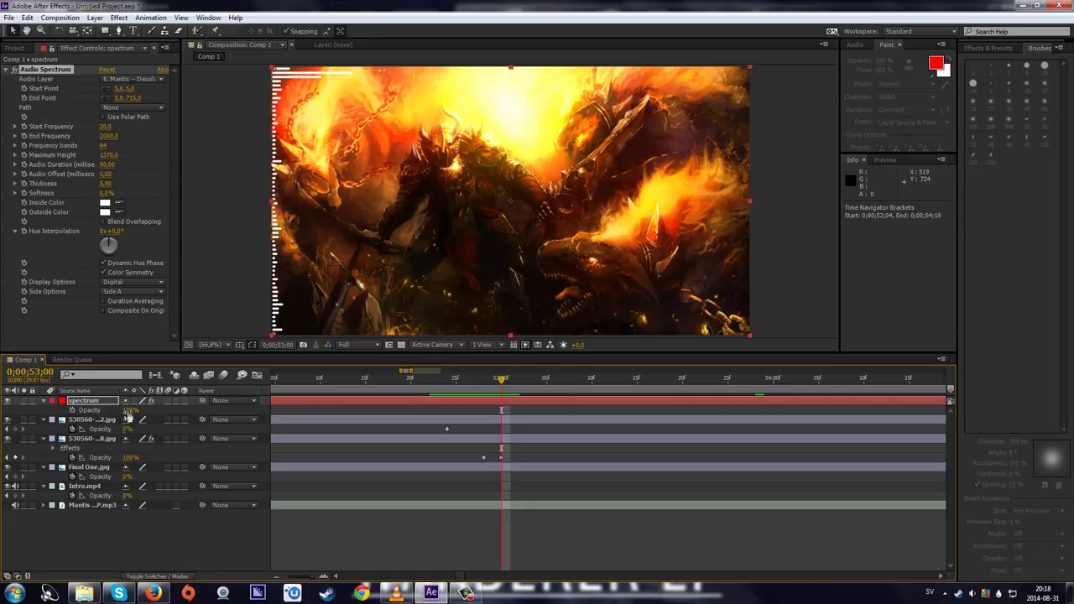
{"action": "left_click", "coordinate": [72, 409]}
{"action": "left_click", "coordinate": [484, 379]}
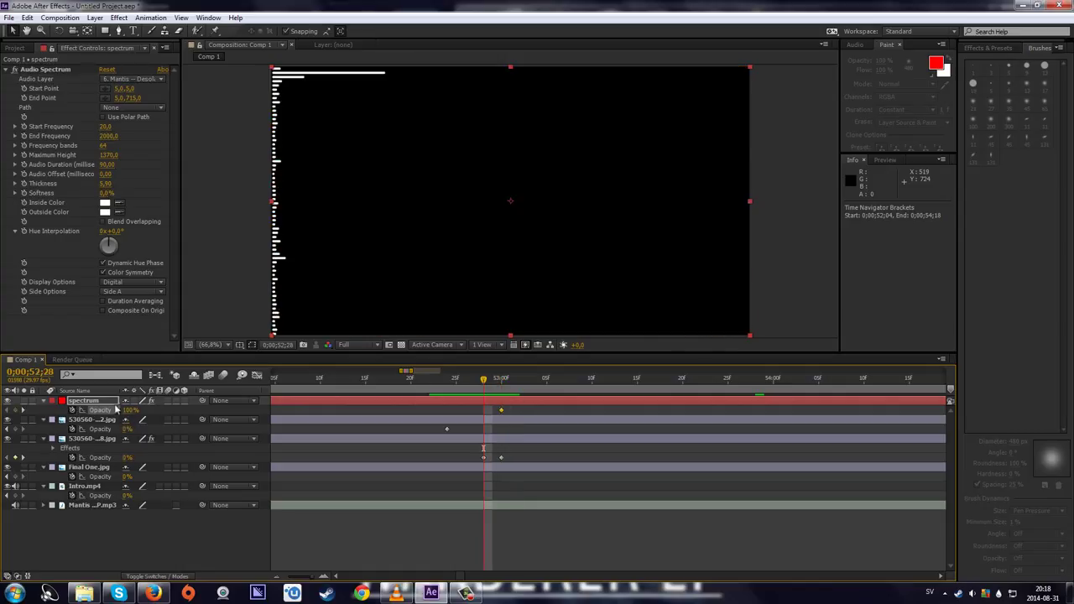
{"action": "left_click_drag", "start_coordinate": [132, 412], "coordinate": [44, 412]}
{"action": "left_click", "coordinate": [146, 530]}
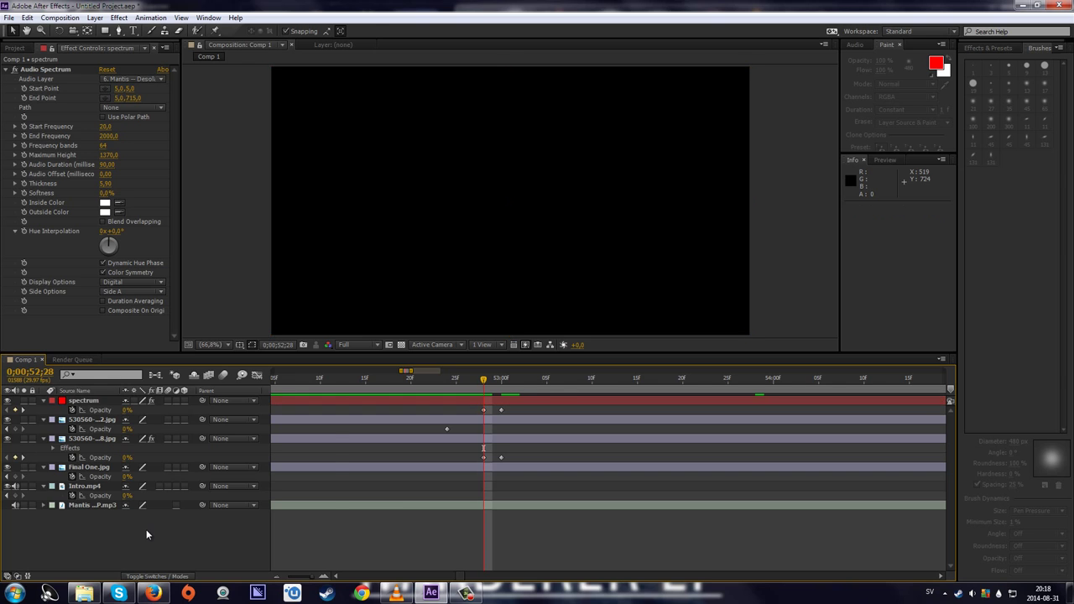
- Preview the work area with a RAM preview to check the spectrum's appearance in time with the music
{"action": "scroll", "coordinate": [395, 505], "scroll_direction": "down", "scroll_amount": 5}
{"action": "key", "text": "KP_0"}
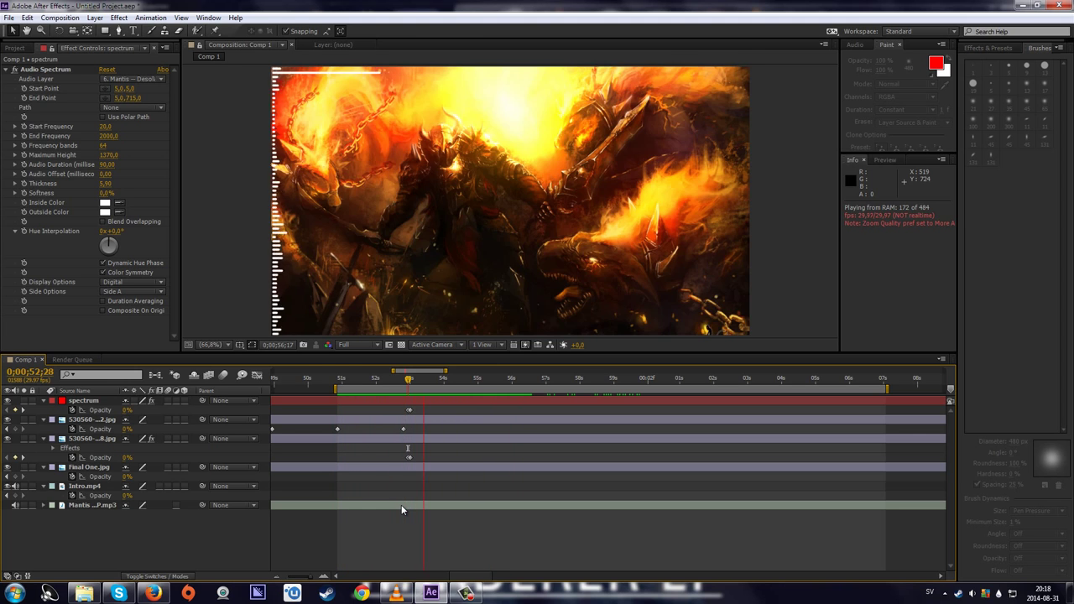
{"action": "key", "text": "space"}
{"action": "scroll", "coordinate": [326, 420], "scroll_direction": "up", "scroll_amount": 1}
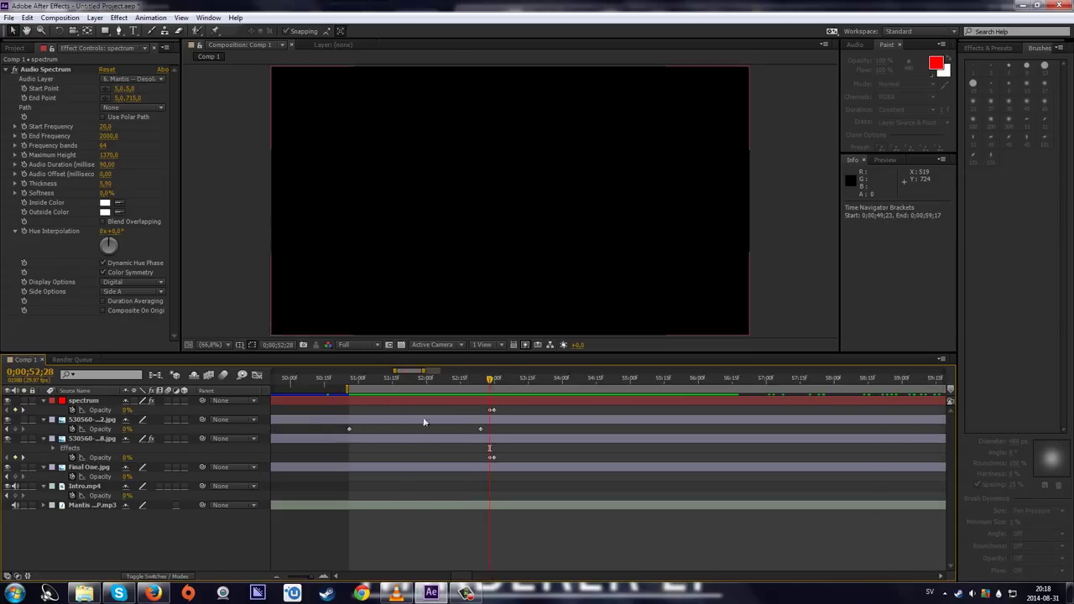
{"action": "scroll", "coordinate": [488, 431], "scroll_direction": "up", "scroll_amount": 1}
{"action": "left_click_drag", "start_coordinate": [468, 430], "coordinate": [435, 433]}
{"action": "key", "text": "minus"}
{"action": "key", "text": "minus"}
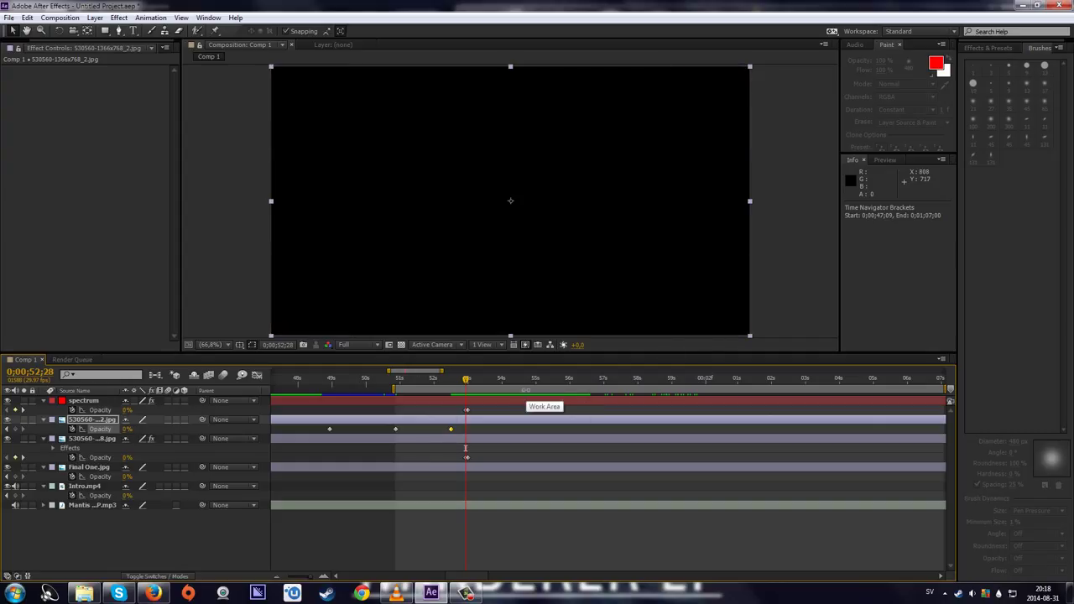
{"action": "key", "text": "KP_0"}
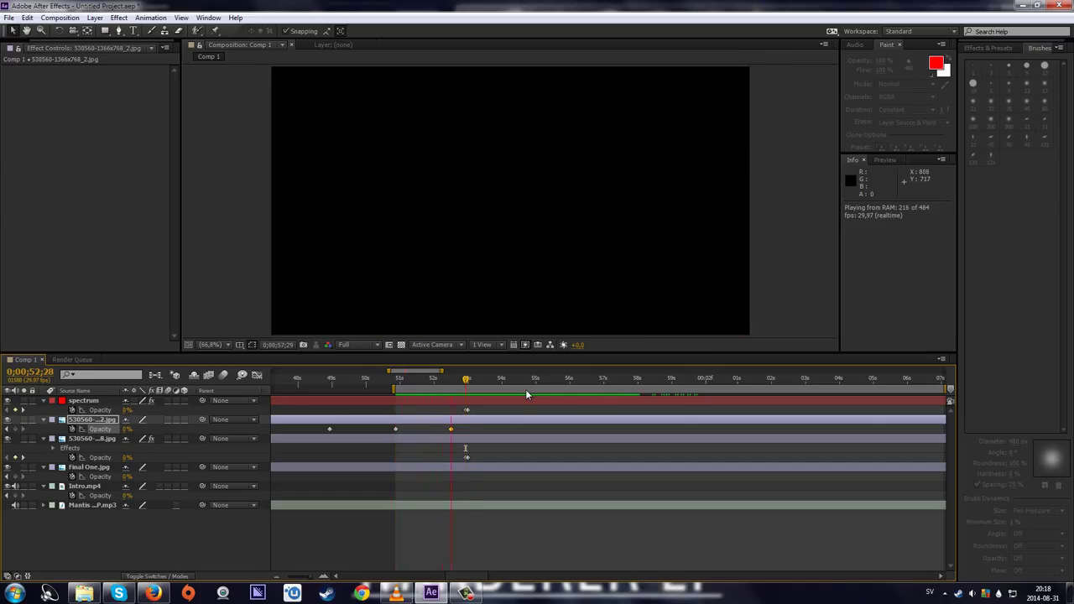
{"action": "key", "text": "space"}
{"action": "scroll", "coordinate": [438, 437], "scroll_direction": "up", "scroll_amount": 2}
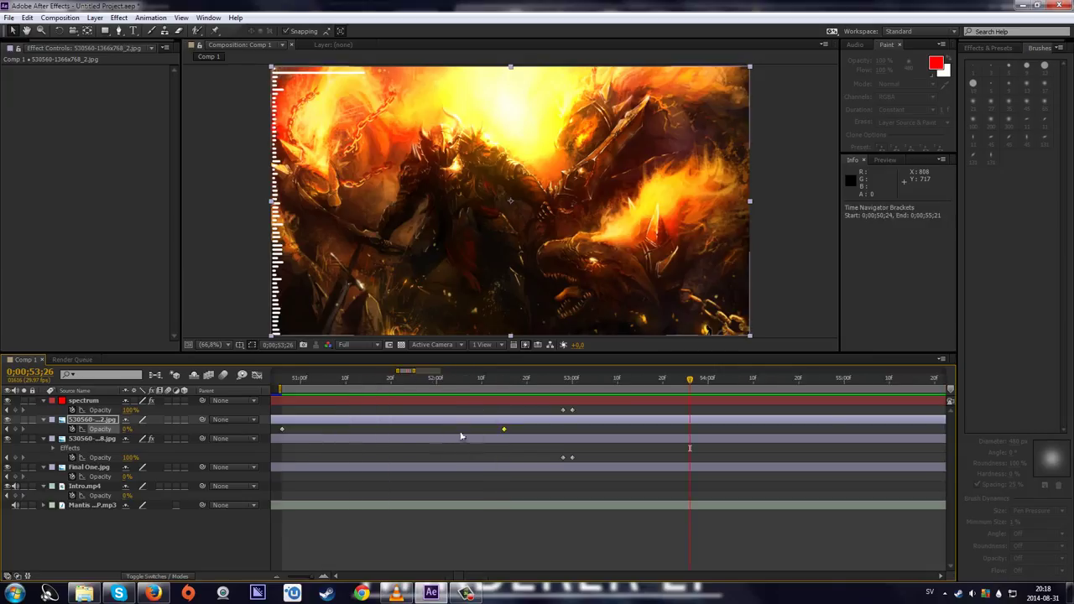
{"action": "left_click_drag", "start_coordinate": [503, 430], "coordinate": [423, 434]}
{"action": "scroll", "coordinate": [428, 438], "scroll_direction": "down", "scroll_amount": 3}
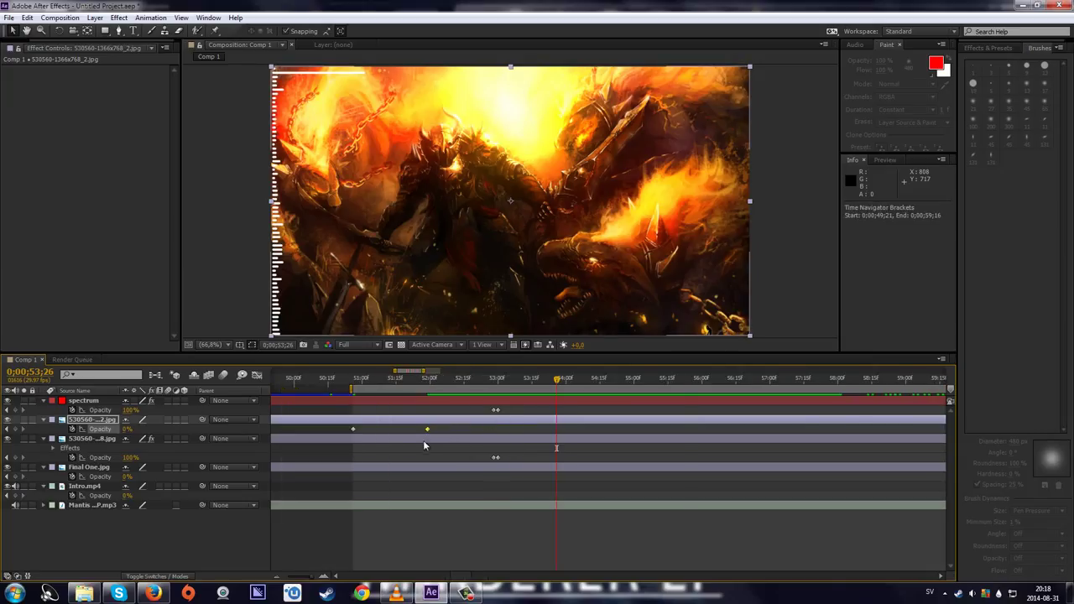
{"action": "key", "text": "KP_0"}
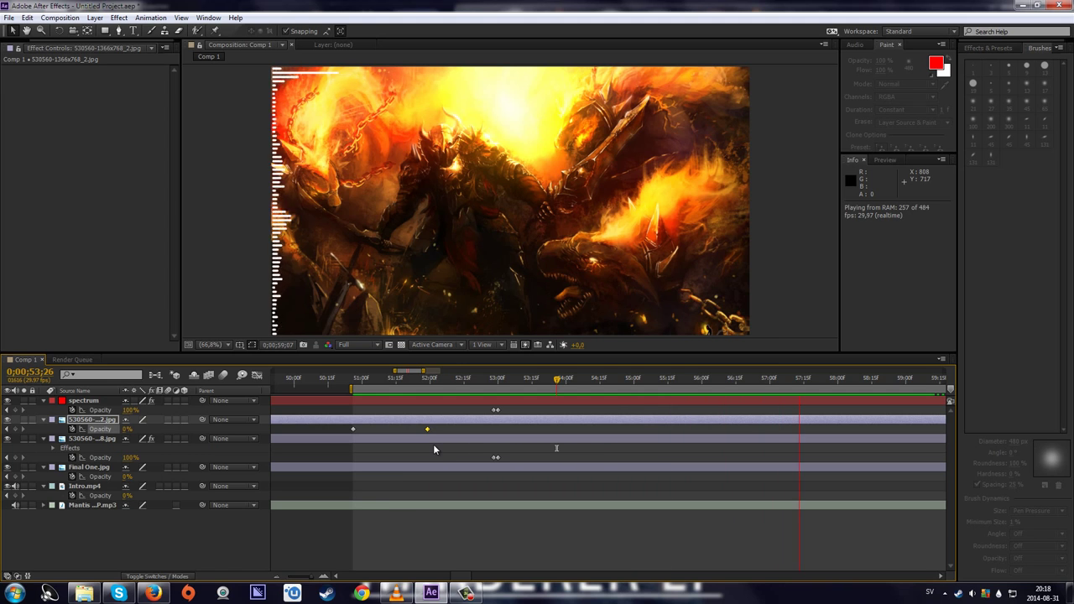
{"action": "key", "text": "space"}
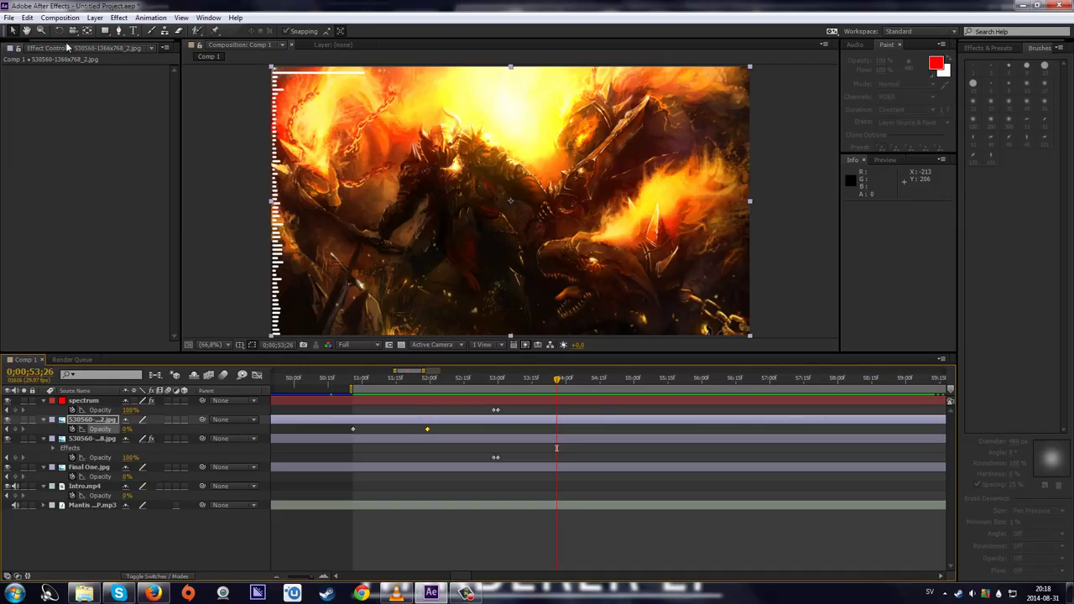
- Set the End Point Y value of the spectrum layer's Audio Spectrum effect to 710
{"action": "left_click", "coordinate": [109, 402]}
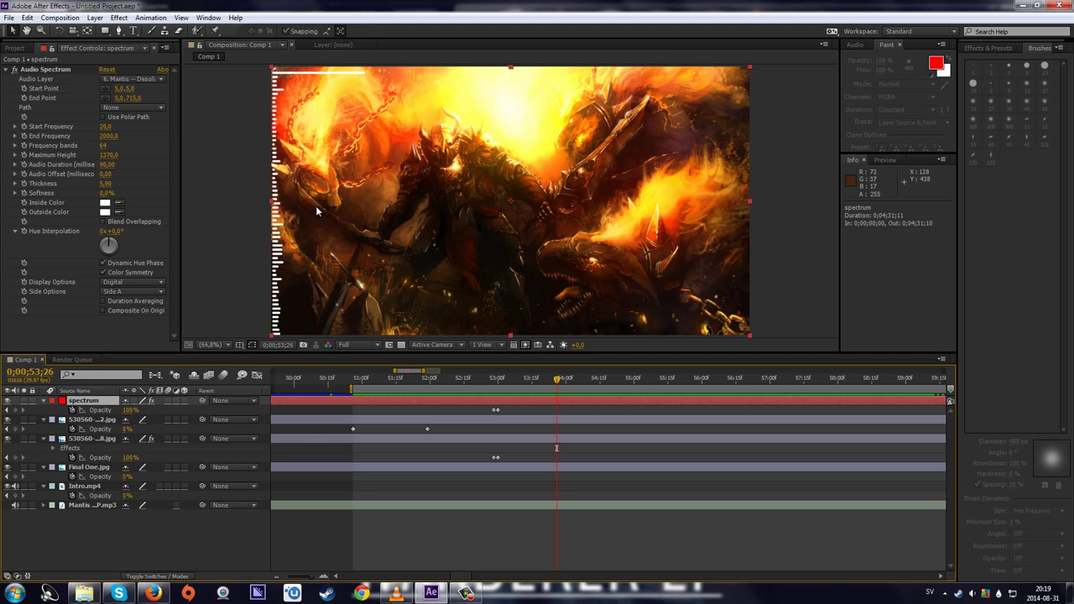
{"action": "left_click", "coordinate": [133, 98]}
{"action": "left_click", "coordinate": [148, 102]}
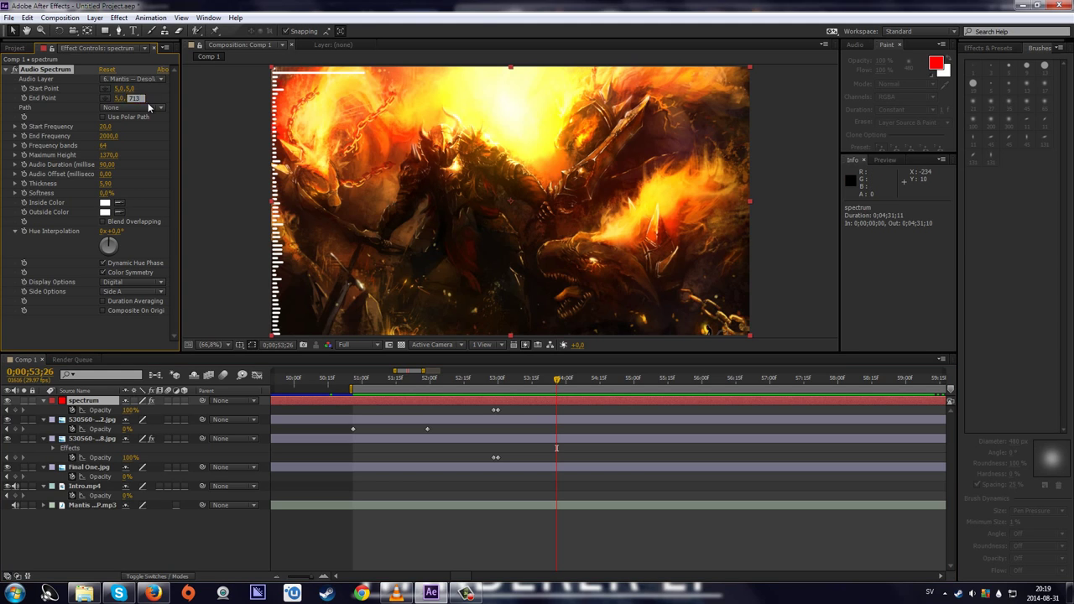
{"action": "left_click", "coordinate": [134, 98]}
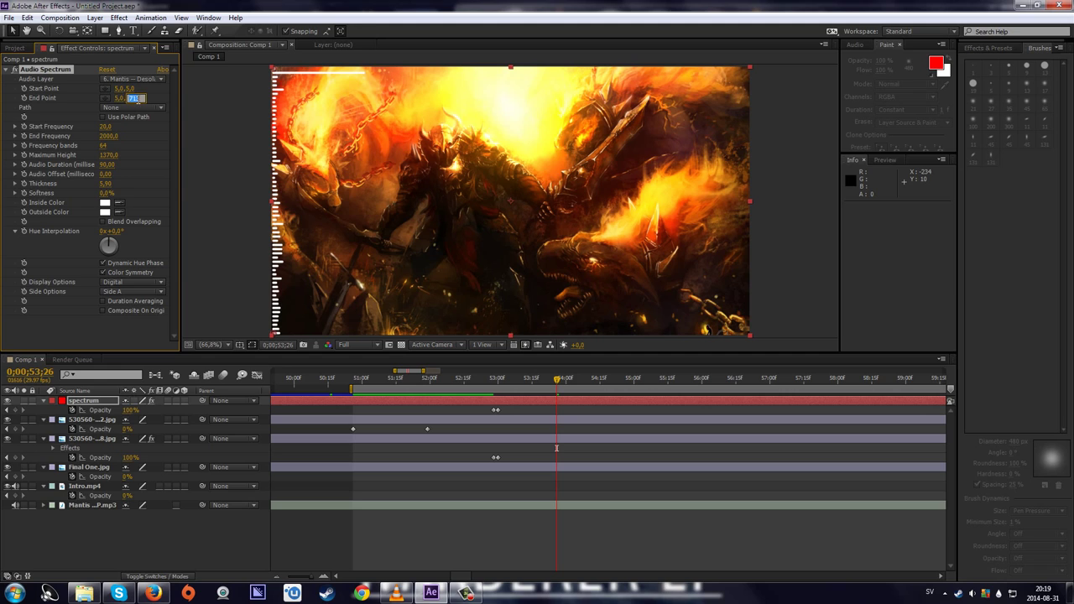
{"action": "type", "text": "718"}
{"action": "key", "text": "Return"}
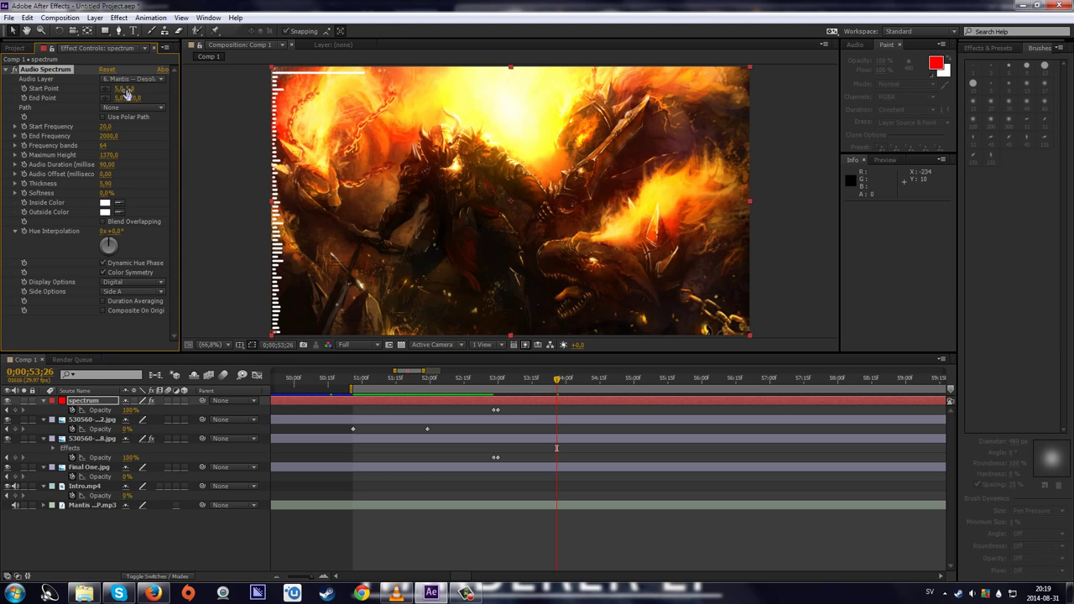
- Try 10 and 8 as the spectrum's Start Point Y value, and settle on 7
{"action": "left_click", "coordinate": [130, 89]}
{"action": "key", "text": "Return"}
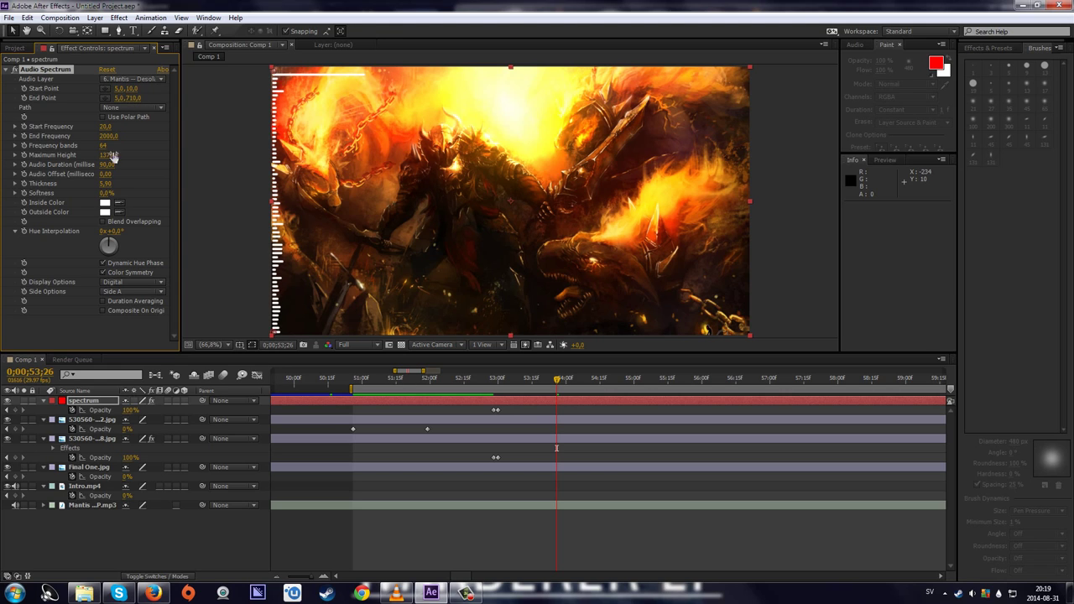
{"action": "left_click", "coordinate": [188, 513]}
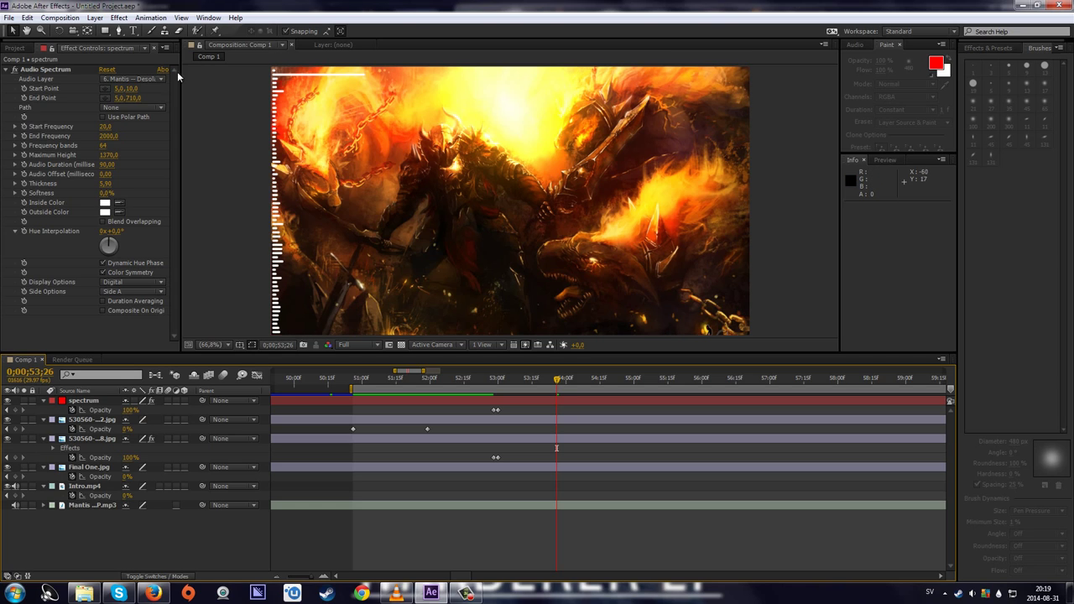
{"action": "left_click", "coordinate": [132, 89]}
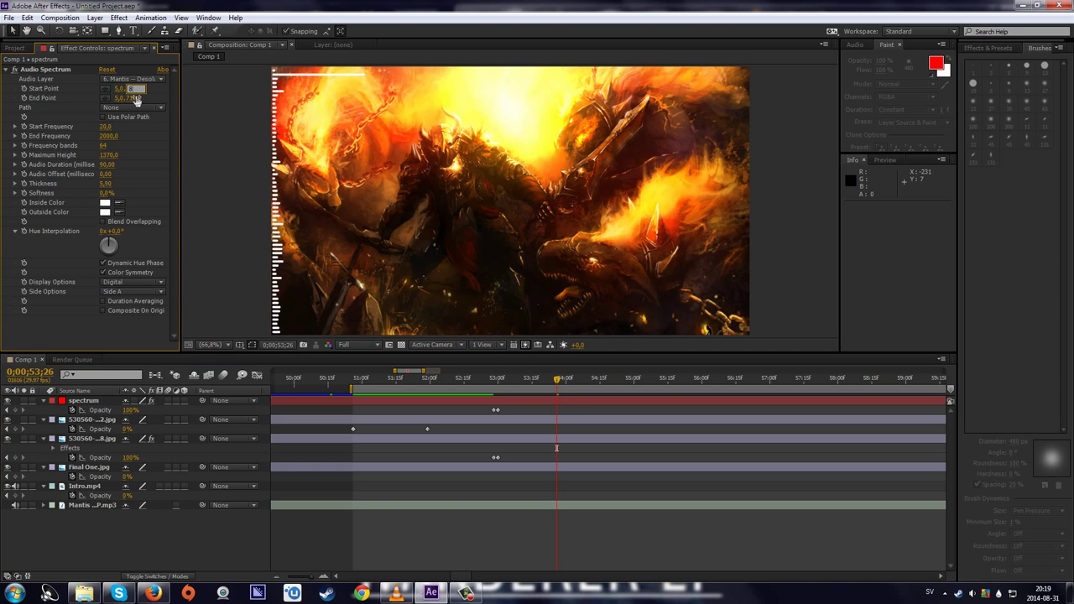
{"action": "key", "text": "Return"}
{"action": "left_click", "coordinate": [178, 566]}
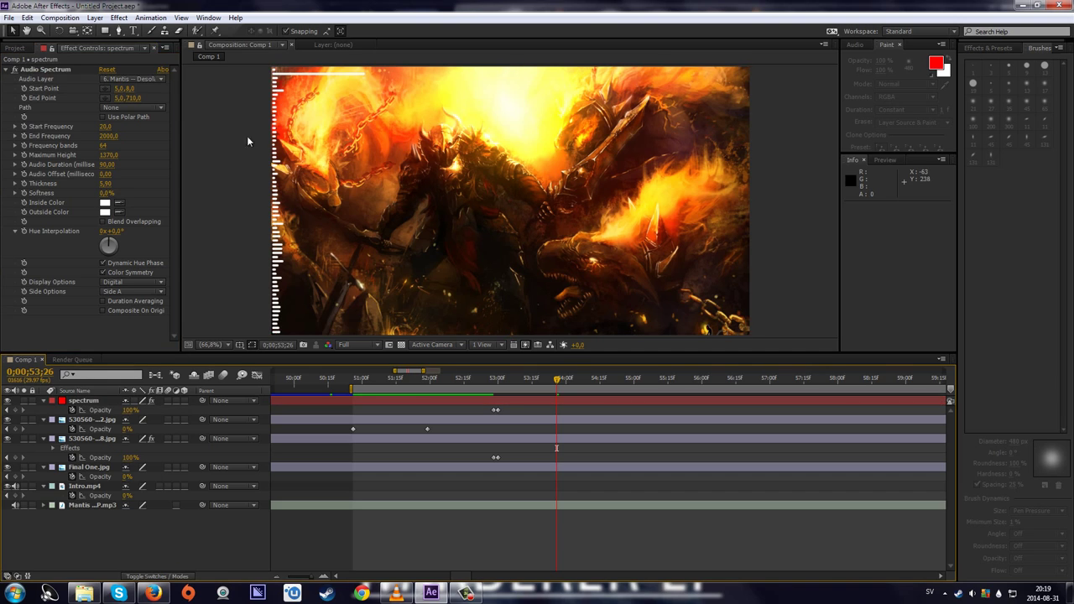
{"action": "left_click", "coordinate": [134, 89]}
{"action": "type", "text": "7"}
{"action": "key", "text": "Return"}
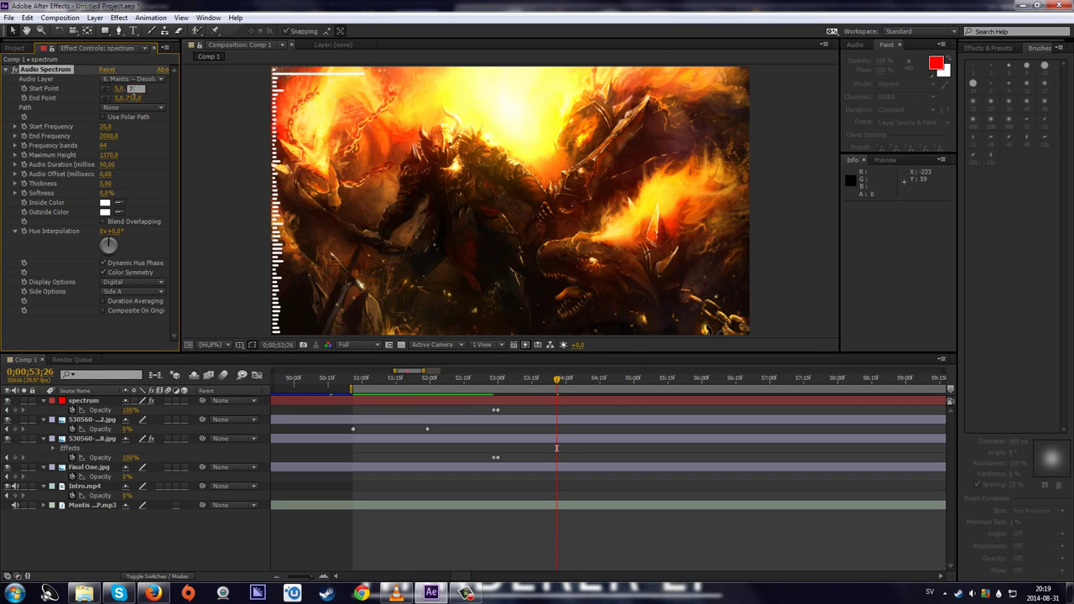
{"action": "left_click", "coordinate": [229, 523]}
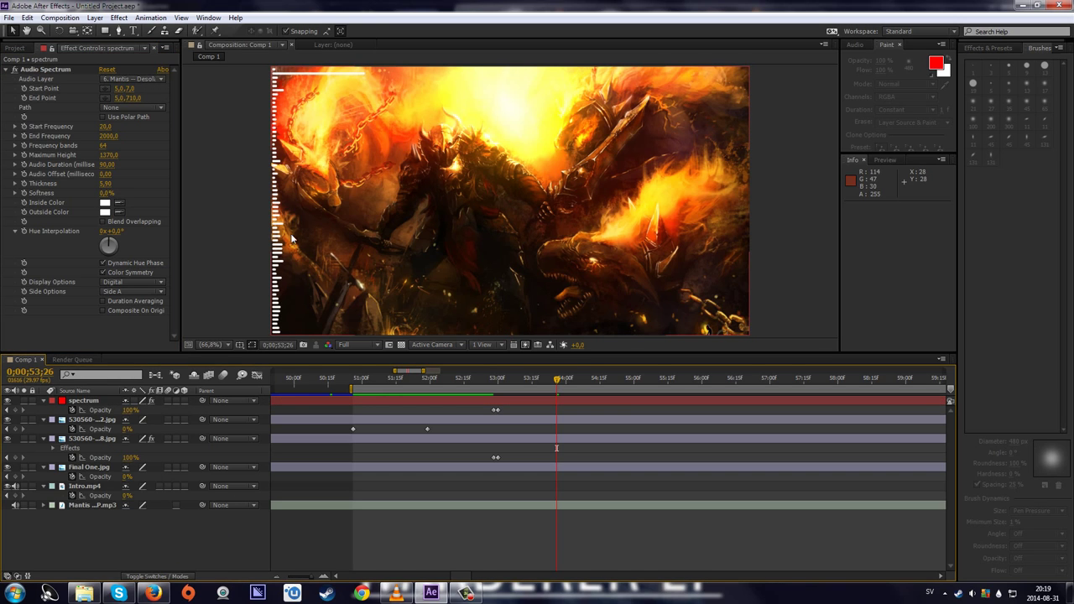
- Try 713 as the spectrum's End Point Y value, and return it to 710
{"action": "left_click", "coordinate": [134, 99]}
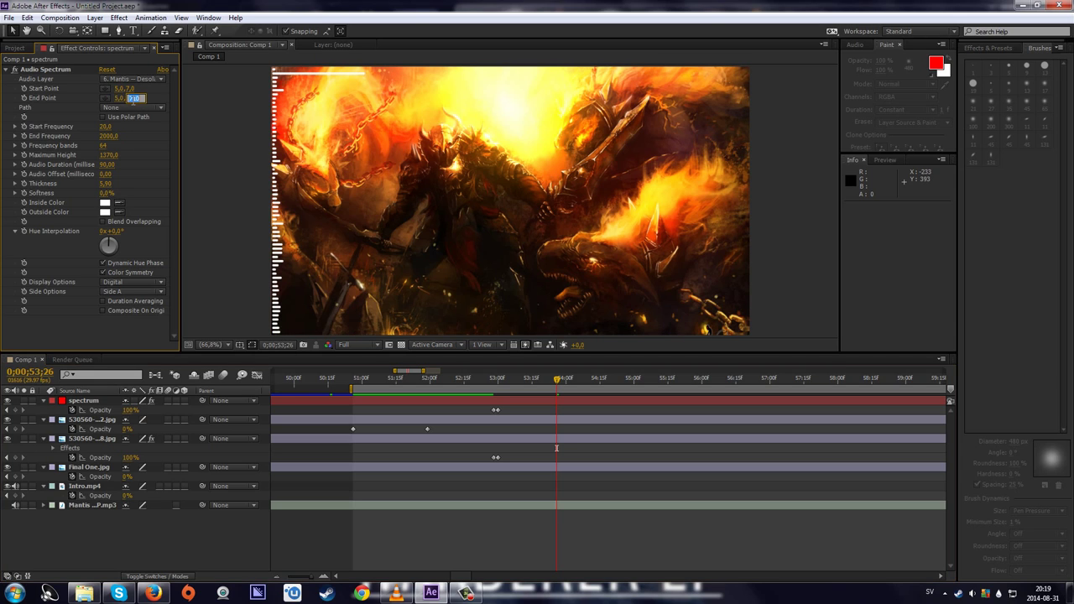
{"action": "type", "text": "713"}
{"action": "key", "text": "Return"}
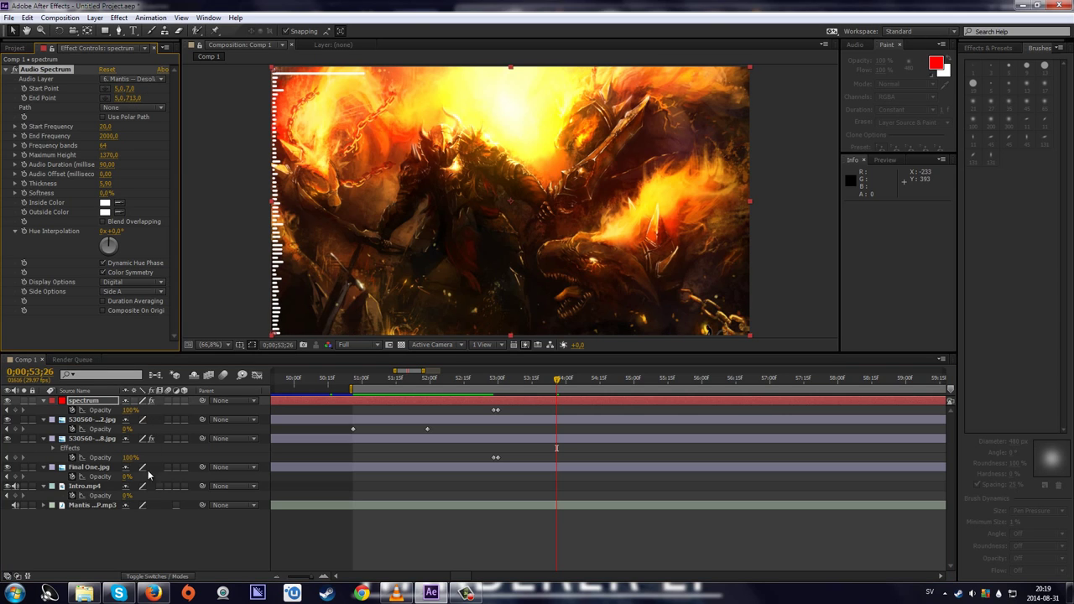
{"action": "left_click", "coordinate": [154, 531]}
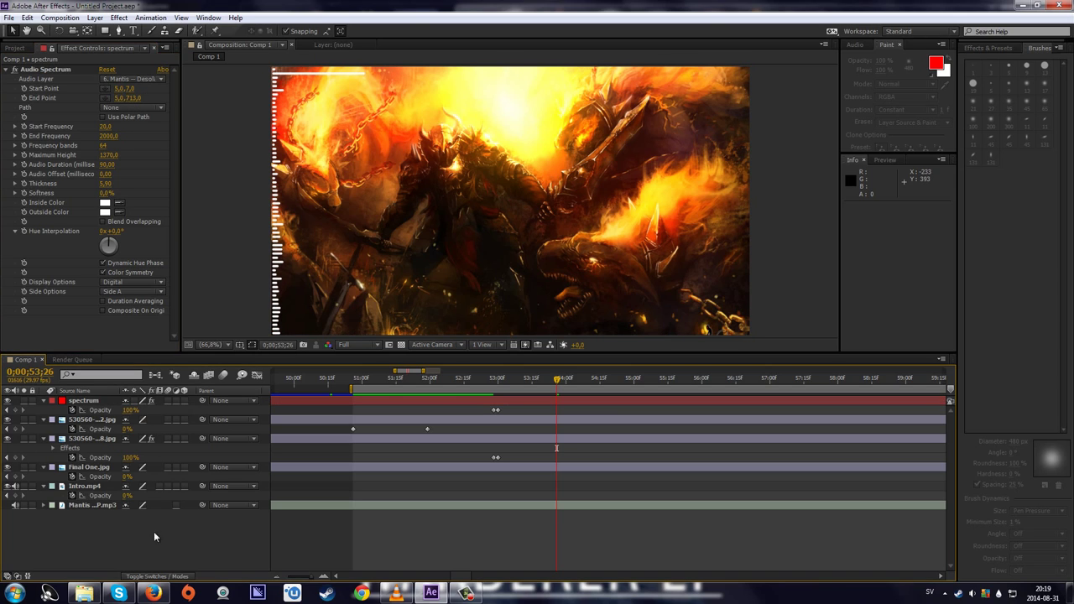
{"action": "left_click", "coordinate": [133, 99]}
{"action": "key", "text": "Return"}
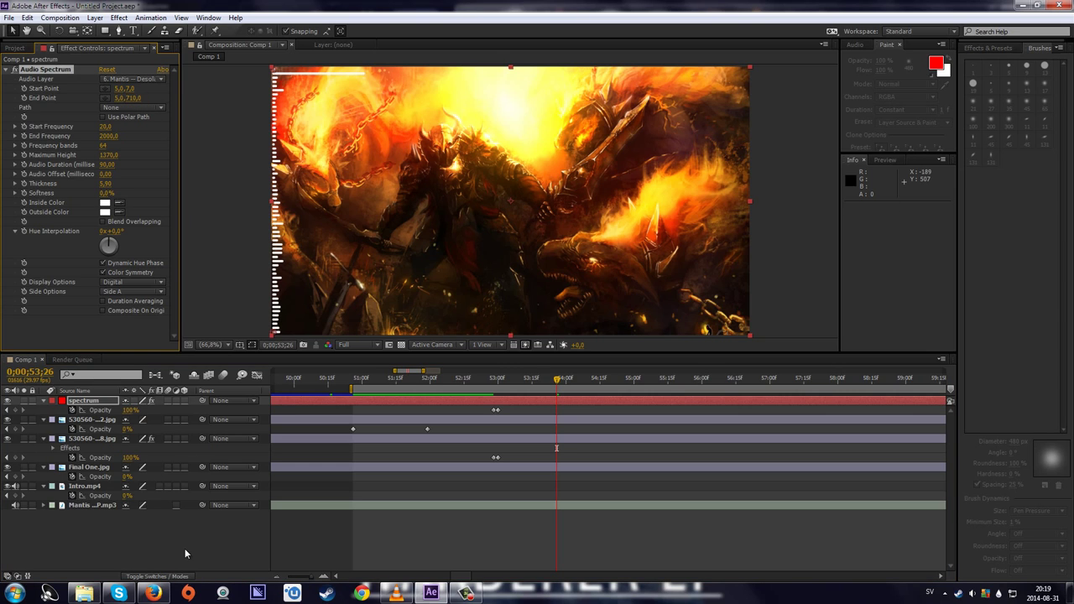
{"action": "left_click", "coordinate": [184, 551]}
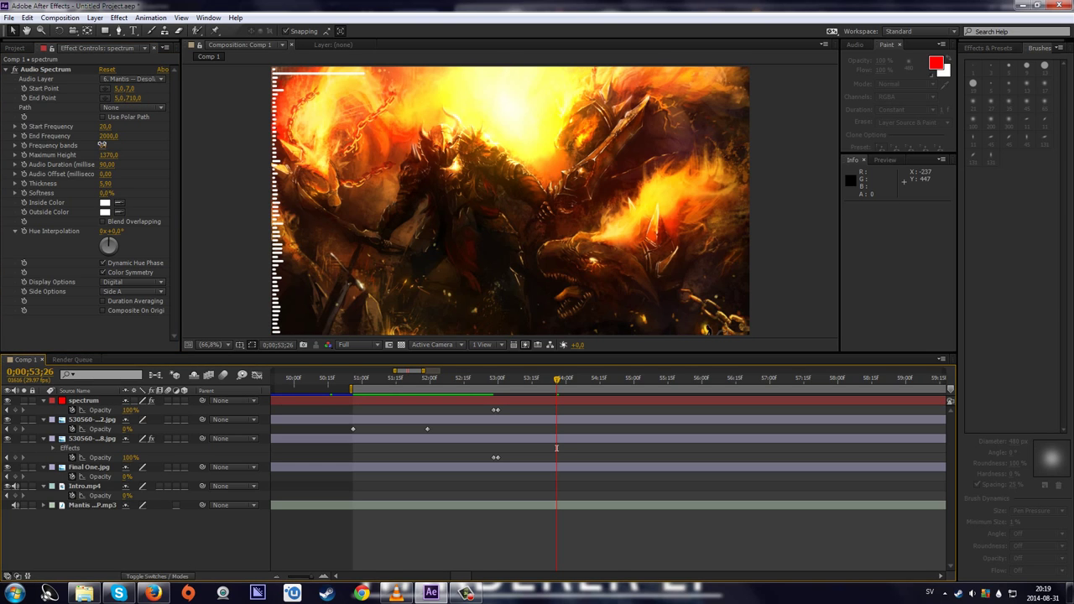
- Try out different Frequency bands values on the spectrum
{"action": "left_click_drag", "start_coordinate": [102, 145], "coordinate": [444, 146]}
{"action": "mouse_move", "coordinate": [125, 140]}
{"action": "left_mouse_down"}
{"action": "mouse_move", "coordinate": [74, 146]}
{"action": "mouse_move", "coordinate": [106, 144]}
{"action": "left_mouse_up"}
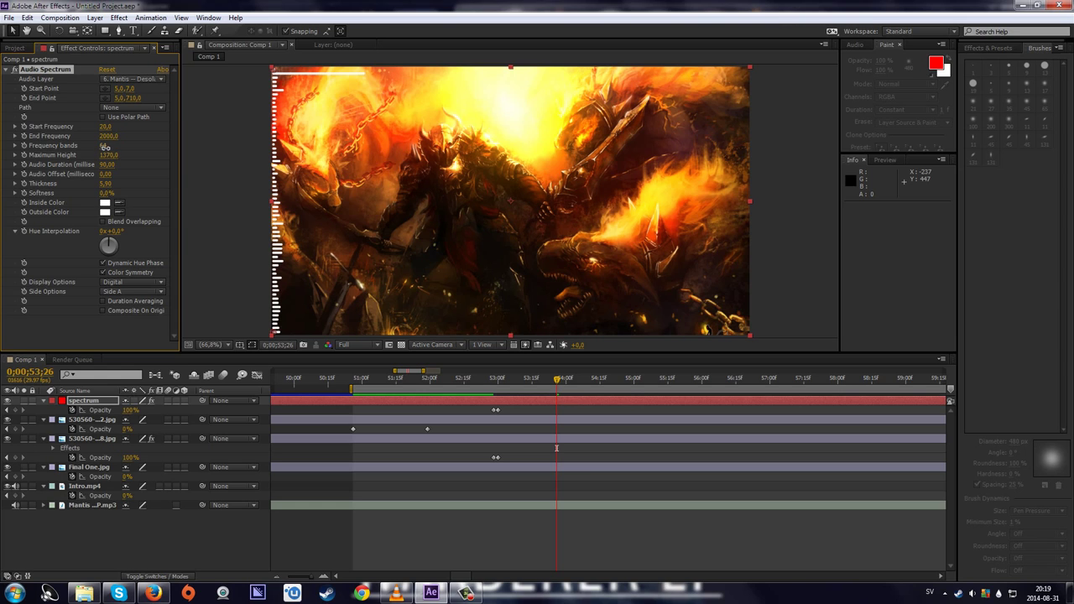
{"action": "left_click", "coordinate": [106, 145]}
{"action": "left_click", "coordinate": [174, 518]}
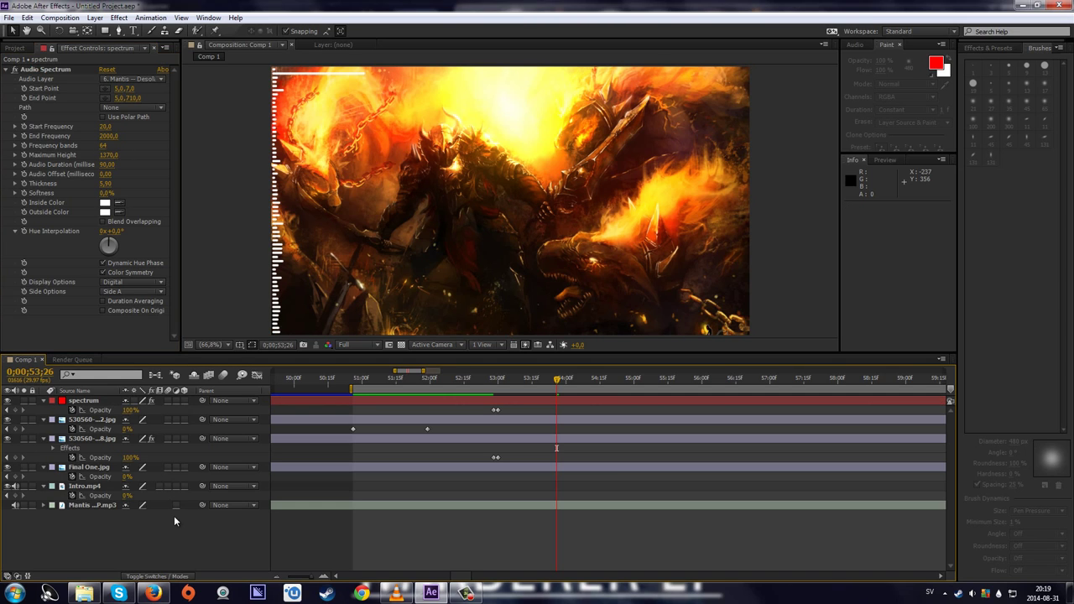
- Try End Frequency values of 1500 and 1600 on the spectrum and check a neighbouring frame
{"action": "left_click", "coordinate": [108, 136]}
{"action": "type", "text": "1400"}
{"action": "key", "text": "Return"}
{"action": "left_click_drag", "start_coordinate": [100, 136], "coordinate": [112, 140]}
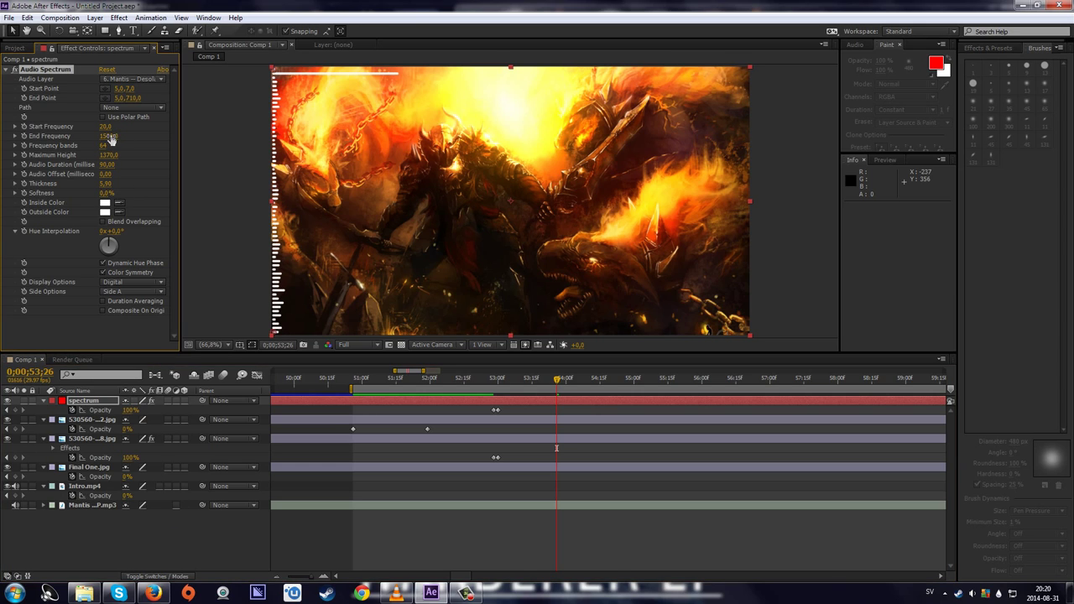
{"action": "left_click", "coordinate": [110, 137]}
{"action": "type", "text": "1600"}
{"action": "key", "text": "Return"}
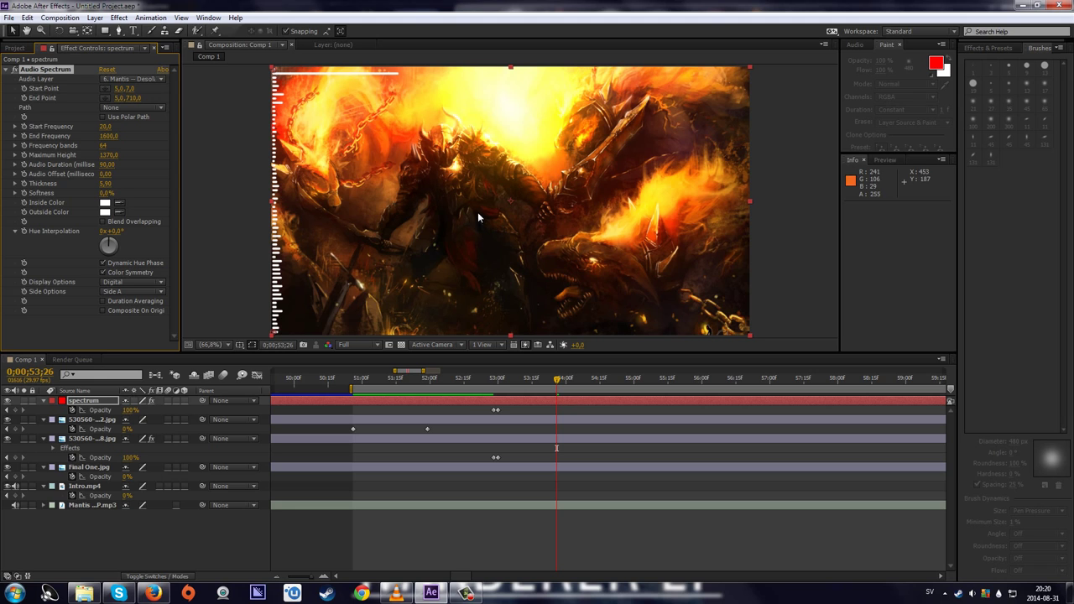
{"action": "mouse_move", "coordinate": [561, 382]}
{"action": "left_mouse_down"}
{"action": "mouse_move", "coordinate": [481, 378]}
{"action": "mouse_move", "coordinate": [579, 376]}
{"action": "mouse_move", "coordinate": [559, 370]}
{"action": "left_mouse_up"}
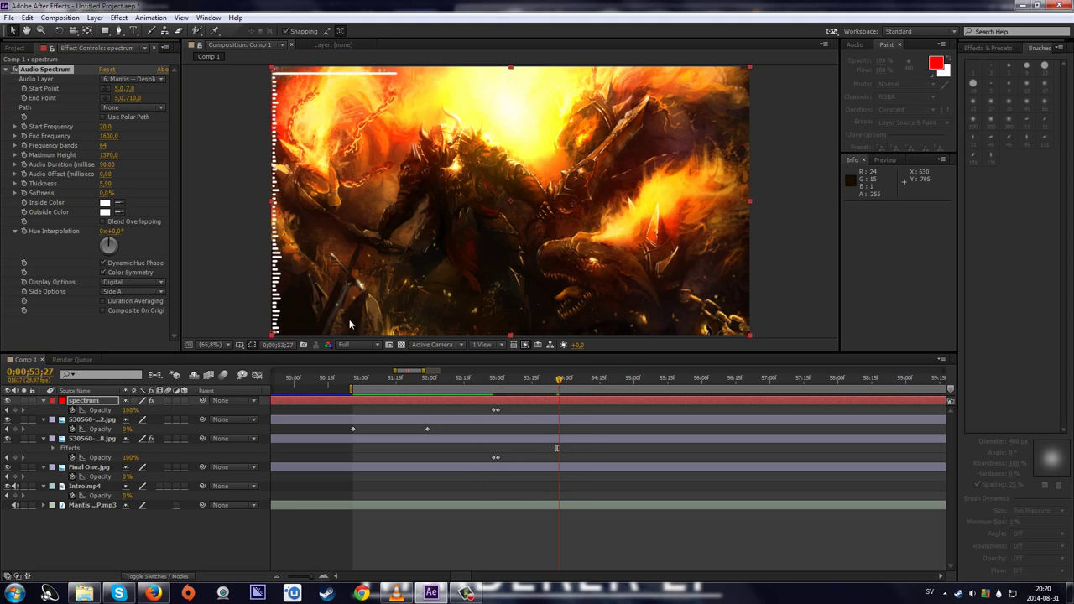
- Try an End Frequency of 500 and check the spectrum's shape around 0;00;53;21
{"action": "left_click", "coordinate": [107, 136]}
{"action": "type", "text": "50"}
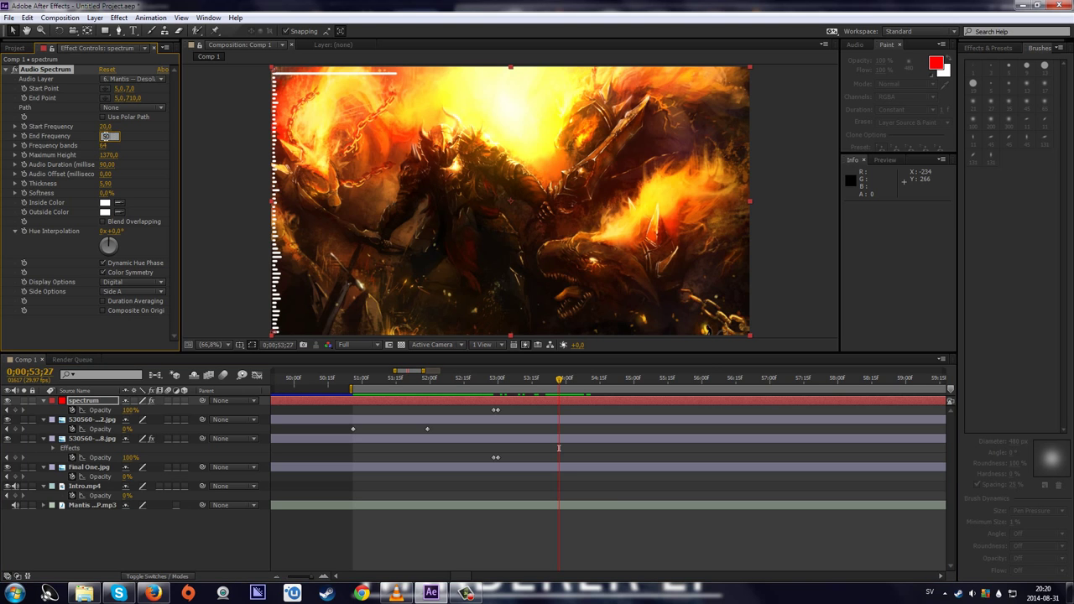
{"action": "type", "text": "0"}
{"action": "key", "text": "Return"}
{"action": "left_click_drag", "start_coordinate": [506, 383], "coordinate": [545, 378]}
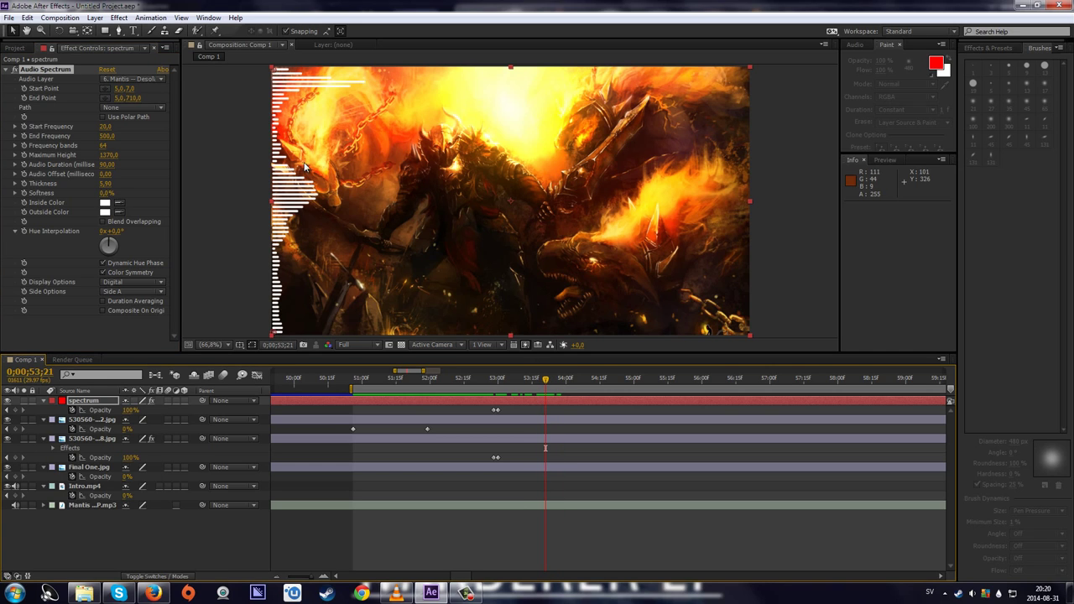
- Set the spectrum's End Frequency to 1500 and play it back from about 0;00;52;26
{"action": "left_click", "coordinate": [107, 136]}
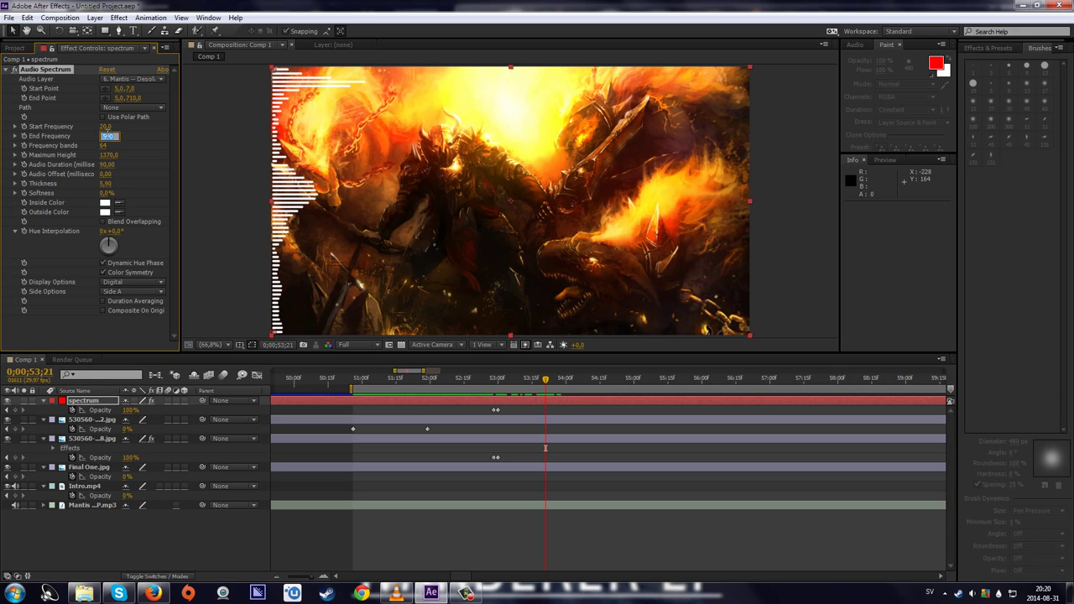
{"action": "type", "text": "1500"}
{"action": "key", "text": "Return"}
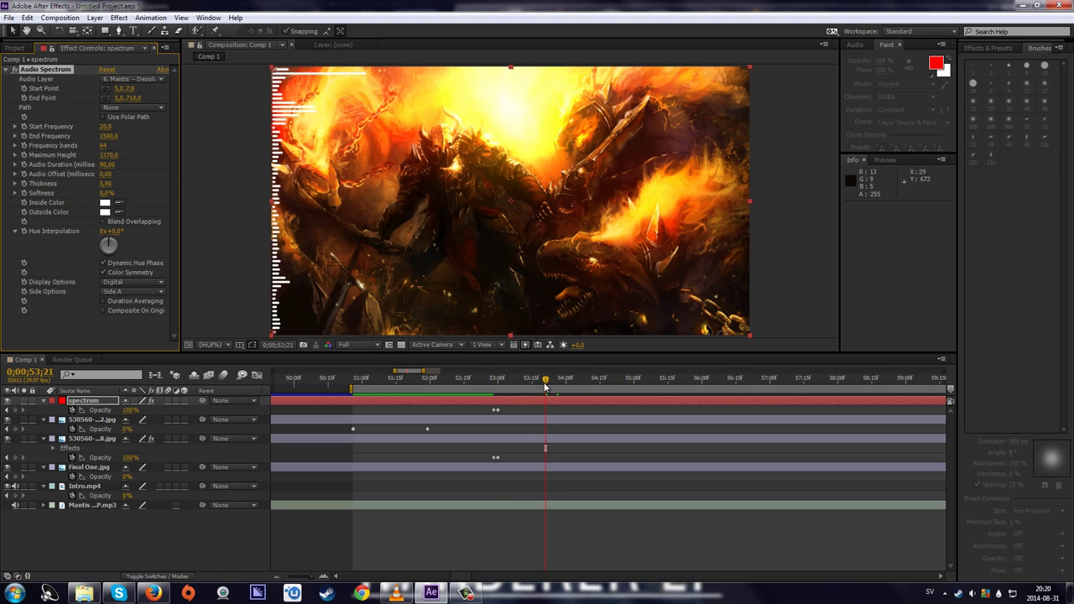
{"action": "left_click_drag", "start_coordinate": [545, 384], "coordinate": [501, 389]}
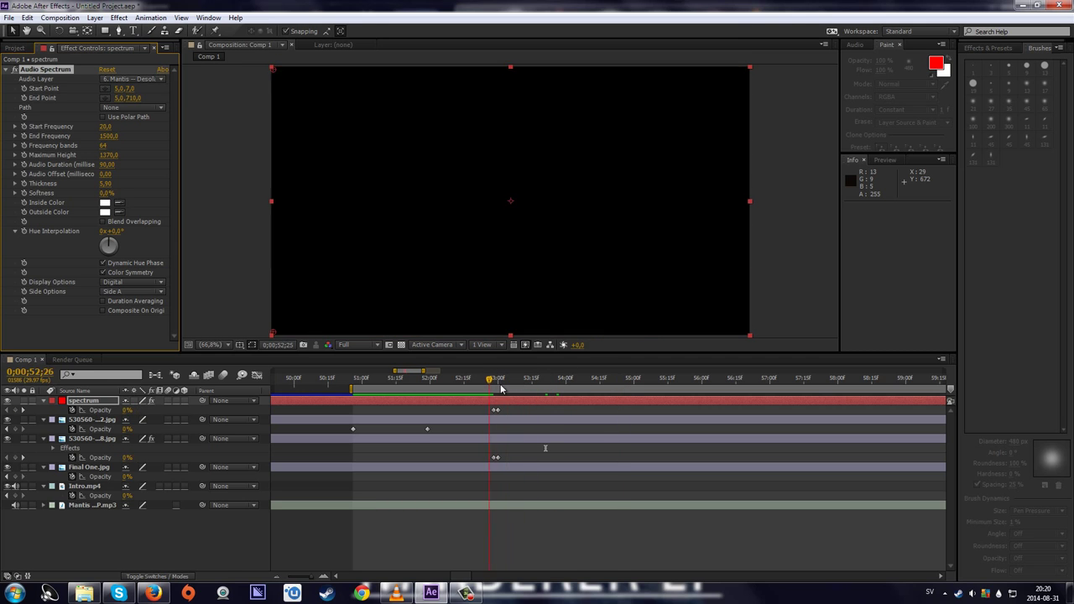
{"action": "key", "text": "space"}
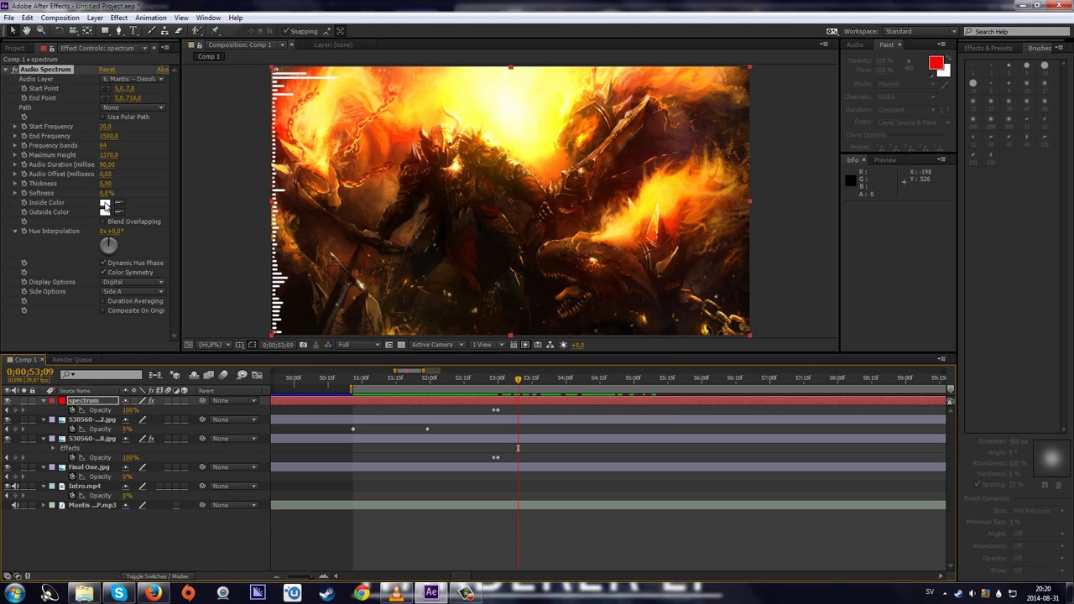
- Set both the Inside Color and the Outside Color of the spectrum to red FF0000
{"action": "left_click", "coordinate": [105, 203]}
{"action": "left_click", "coordinate": [519, 269]}
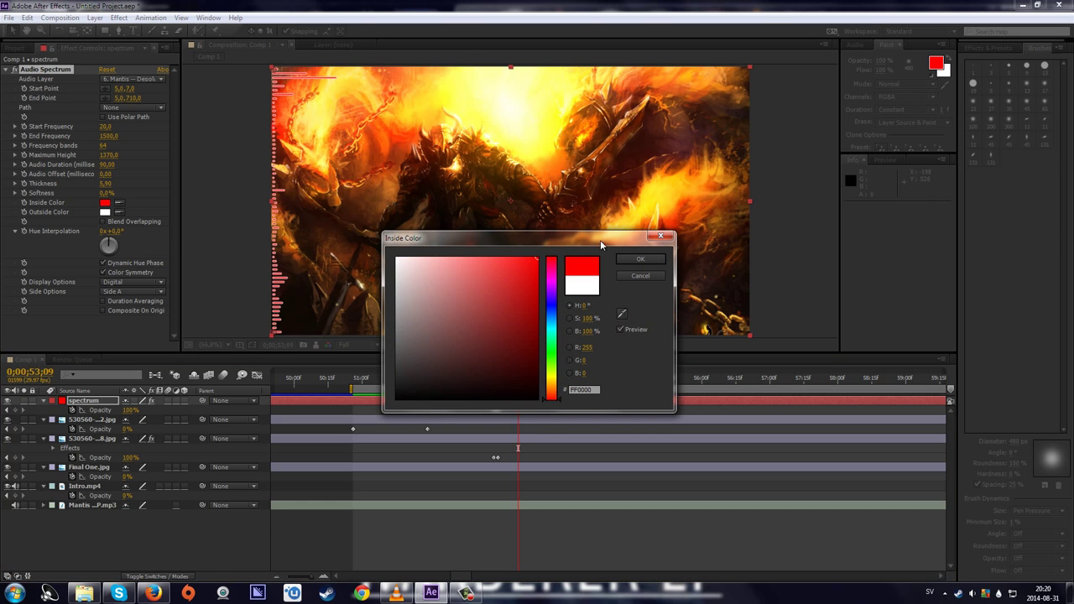
{"action": "key", "text": "Return"}
{"action": "left_click", "coordinate": [105, 213]}
{"action": "left_click", "coordinate": [519, 270]}
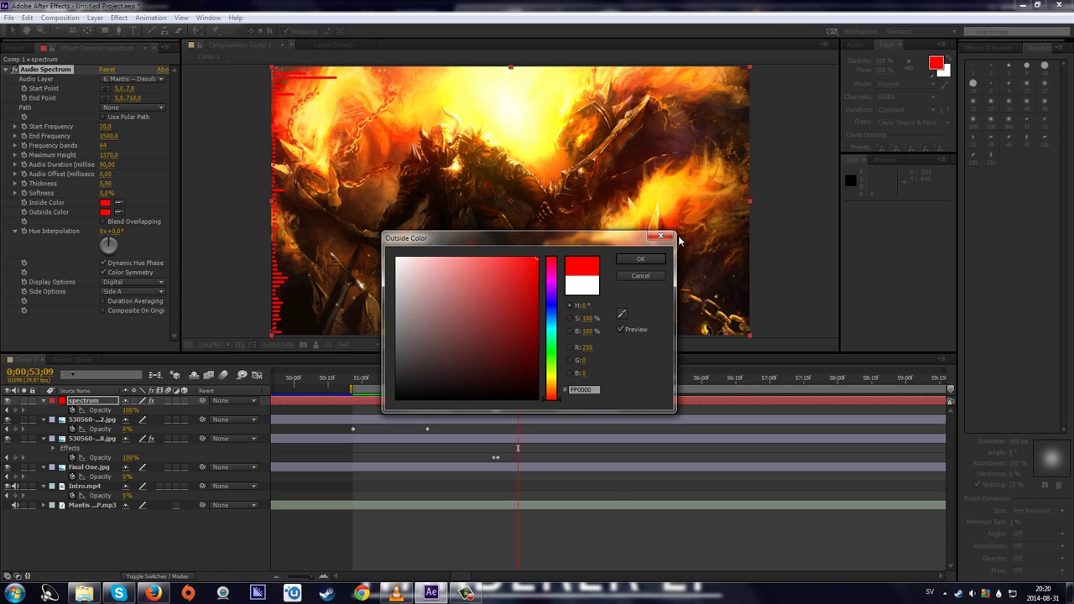
{"action": "left_click", "coordinate": [644, 251]}
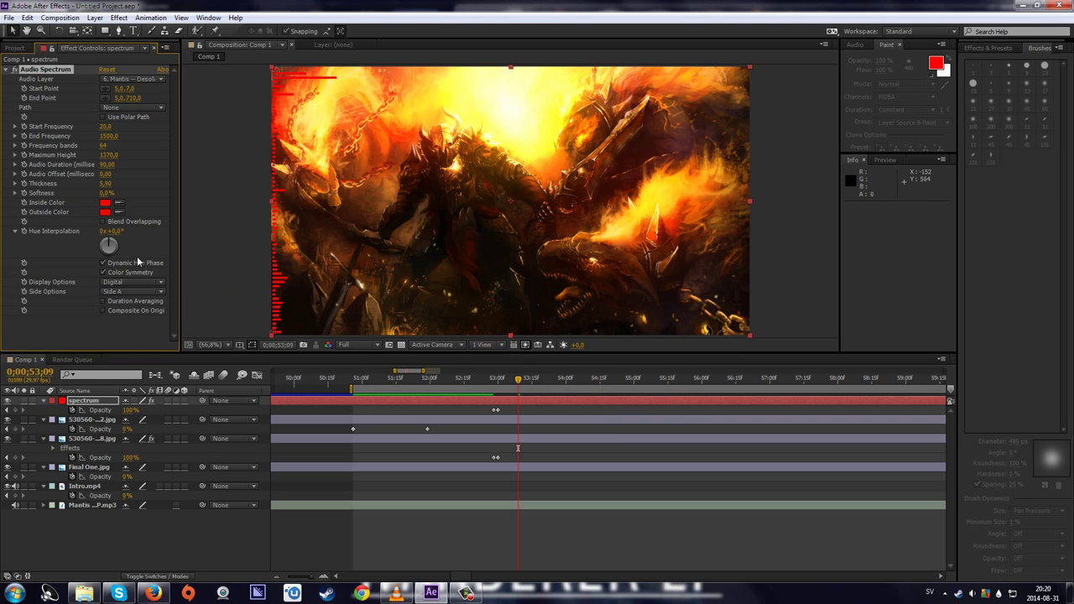
- Set the spectrum's Outside Color to dark orange CC4300 and its Inside Color to orange FF5A00
{"action": "left_click", "coordinate": [105, 212]}
{"action": "left_click", "coordinate": [550, 391]}
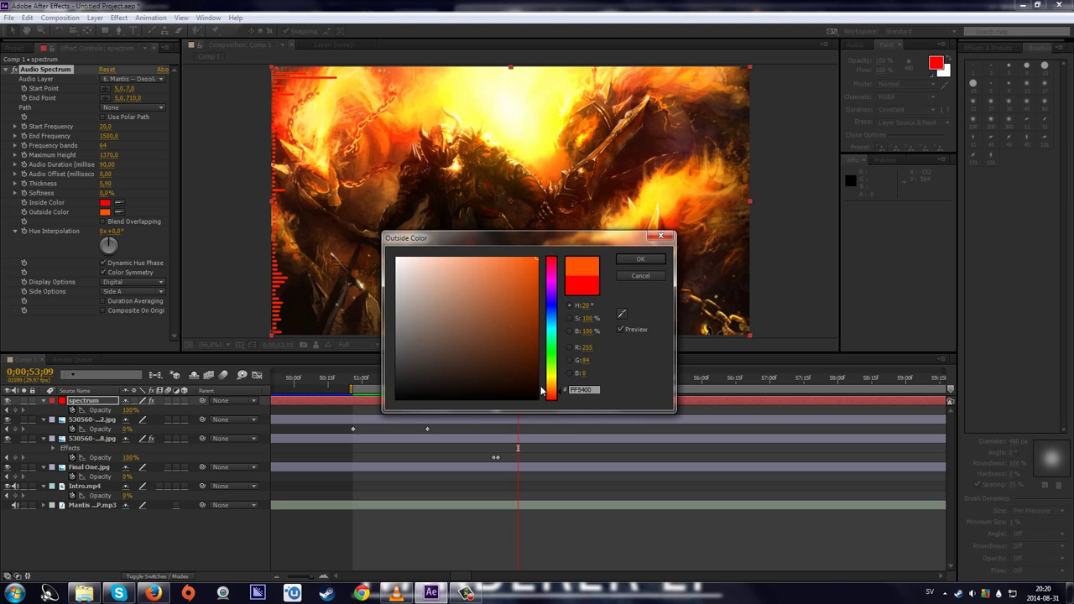
{"action": "left_click", "coordinate": [531, 315]}
{"action": "left_click_drag", "start_coordinate": [531, 316], "coordinate": [538, 285]}
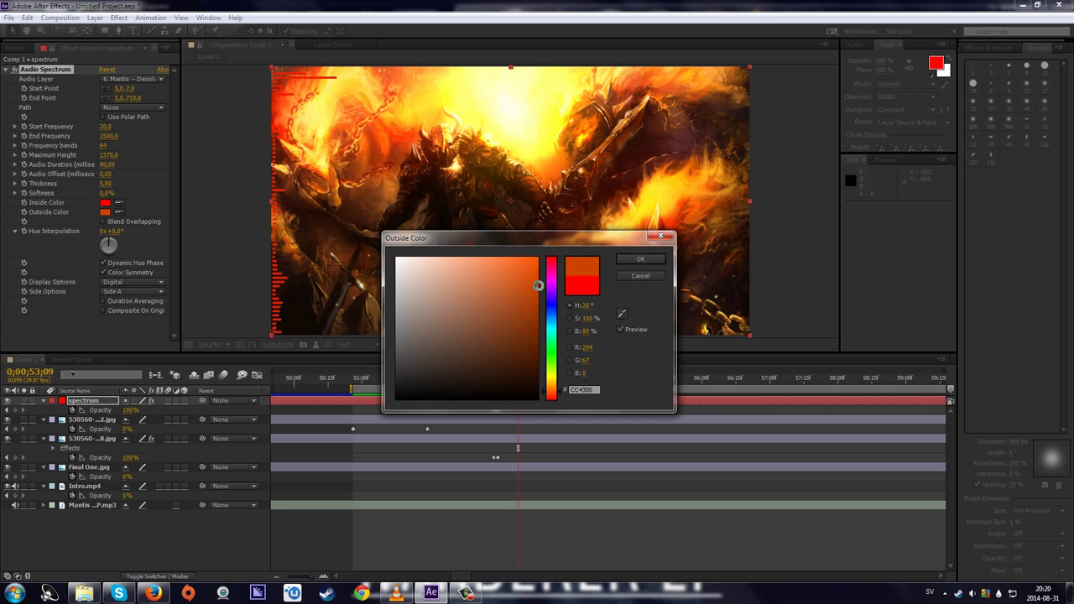
{"action": "left_click", "coordinate": [637, 261]}
{"action": "left_click", "coordinate": [105, 203]}
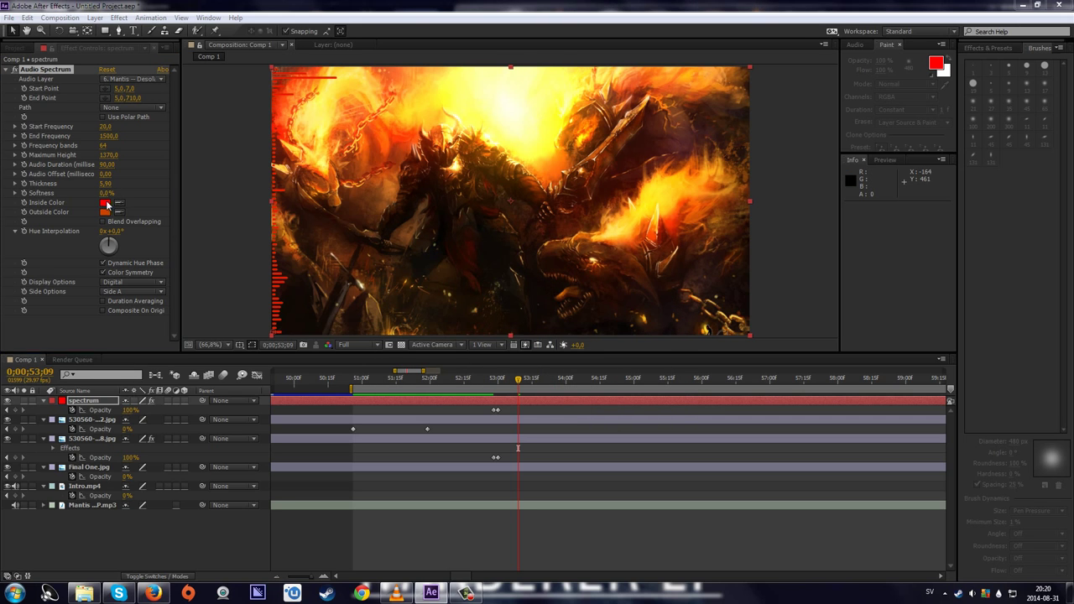
{"action": "left_click_drag", "start_coordinate": [559, 396], "coordinate": [560, 391]}
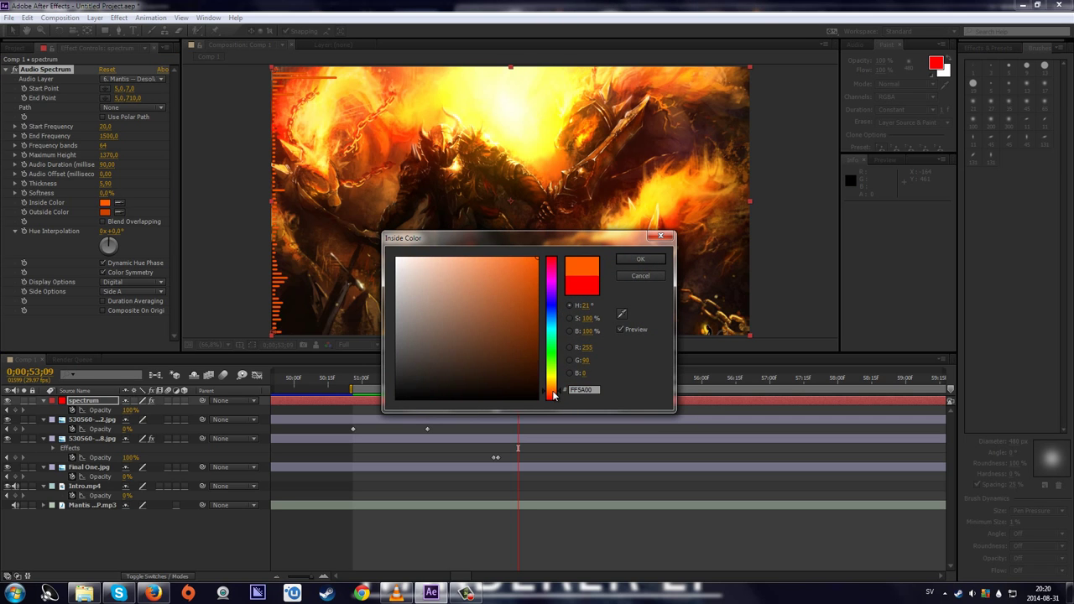
{"action": "left_click", "coordinate": [646, 260]}
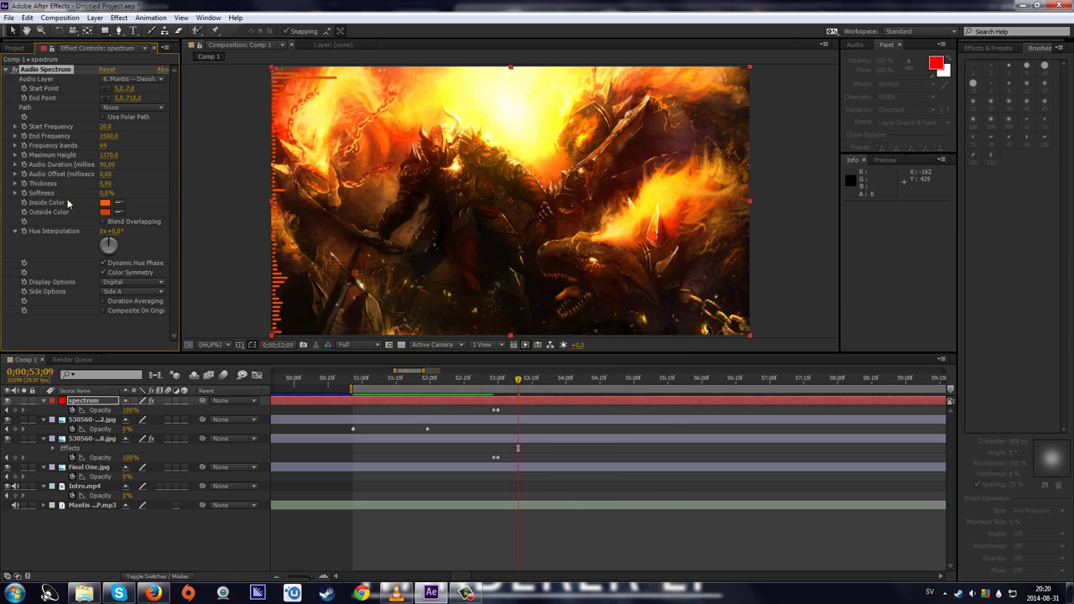
- Set the spectrum's Outside Color to orange F45000 and sample that same colour for the Inside Color
{"action": "left_click", "coordinate": [120, 203]}
{"action": "left_click", "coordinate": [104, 211]}
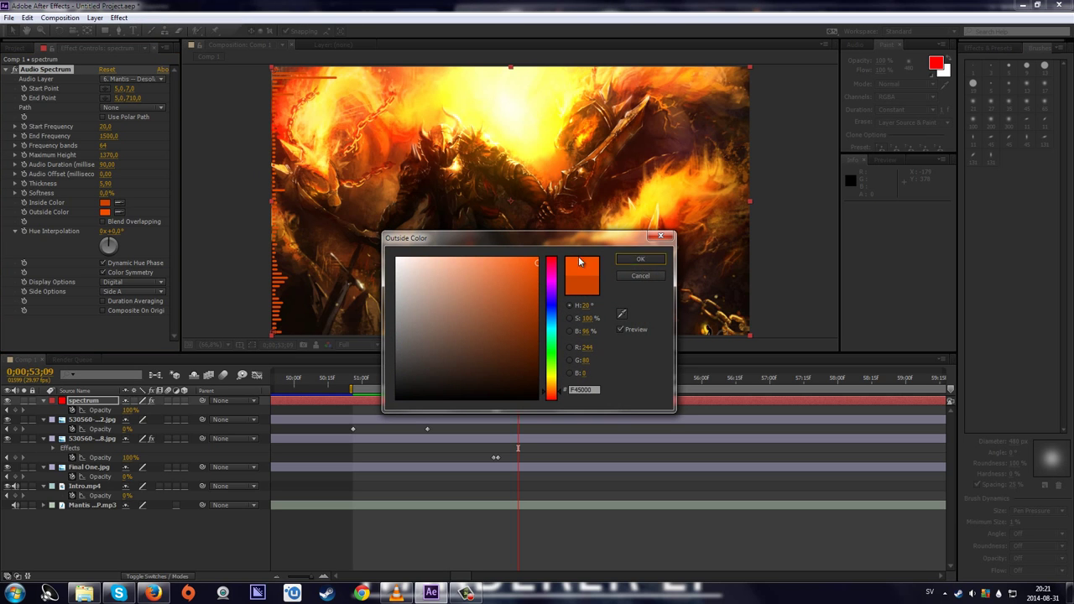
{"action": "left_click", "coordinate": [646, 260]}
{"action": "left_click", "coordinate": [119, 203]}
{"action": "left_click", "coordinate": [107, 211]}
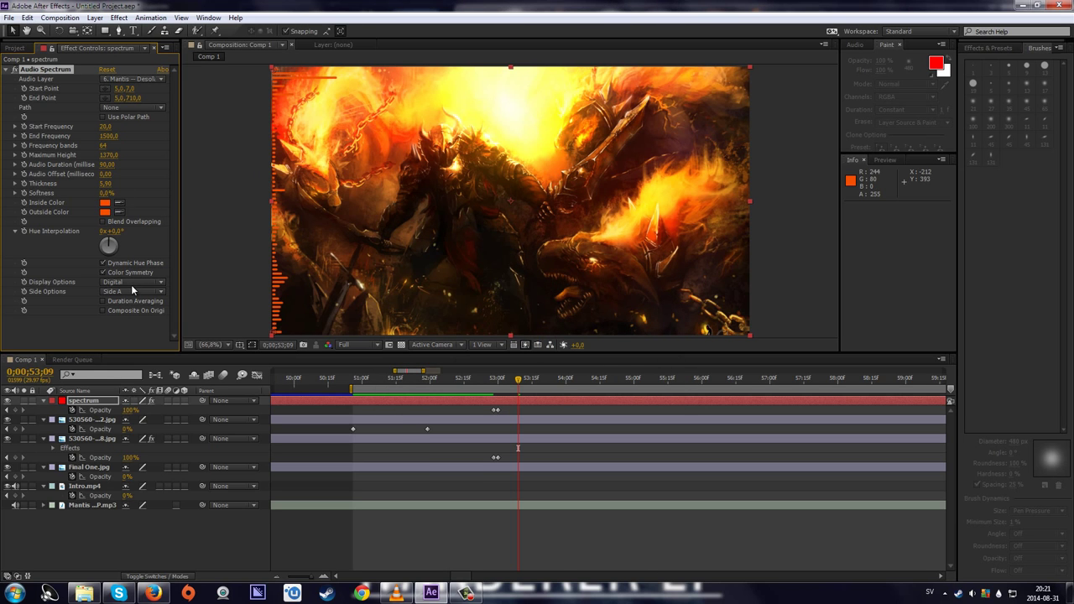
- Add a Stylize Glow effect to the spectrum layer, after its Audio Spectrum effect
{"action": "left_click", "coordinate": [6, 70]}
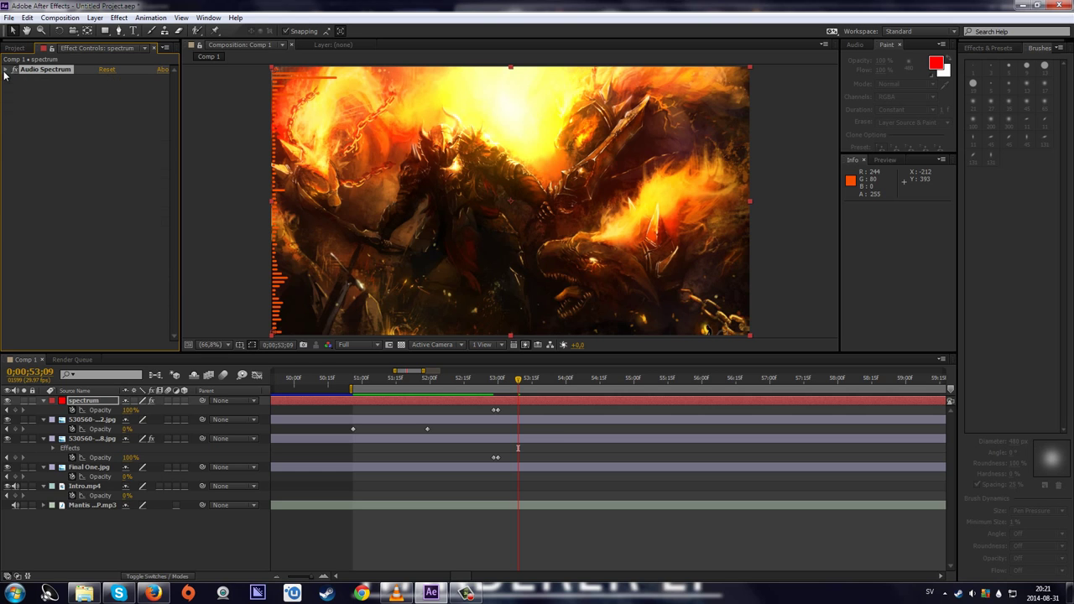
{"action": "right_click", "coordinate": [40, 139]}
{"action": "mouse_move", "coordinate": [71, 374]}
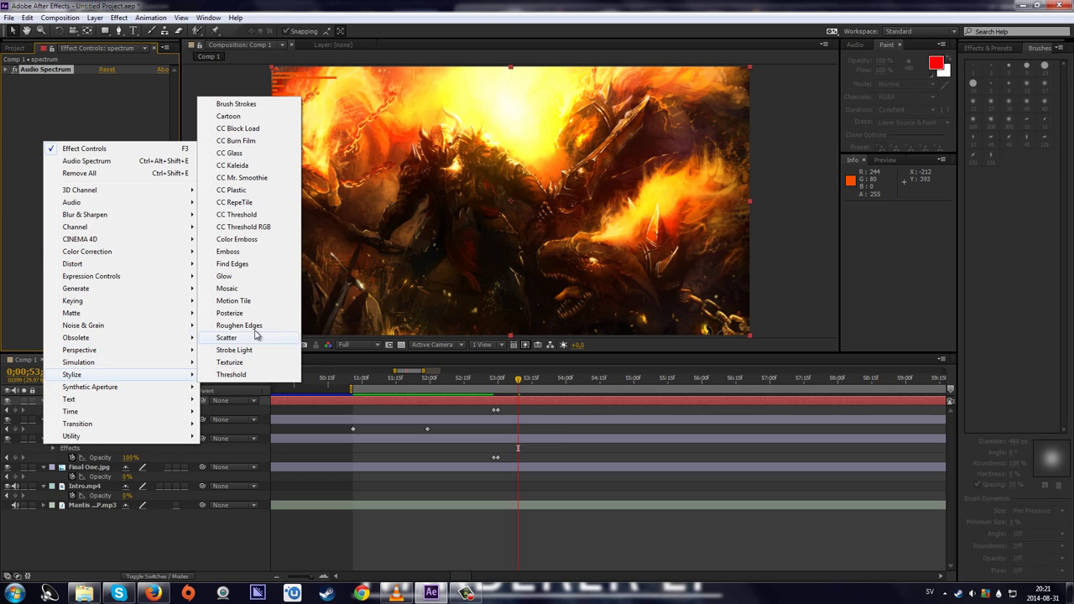
{"action": "left_click", "coordinate": [252, 277]}
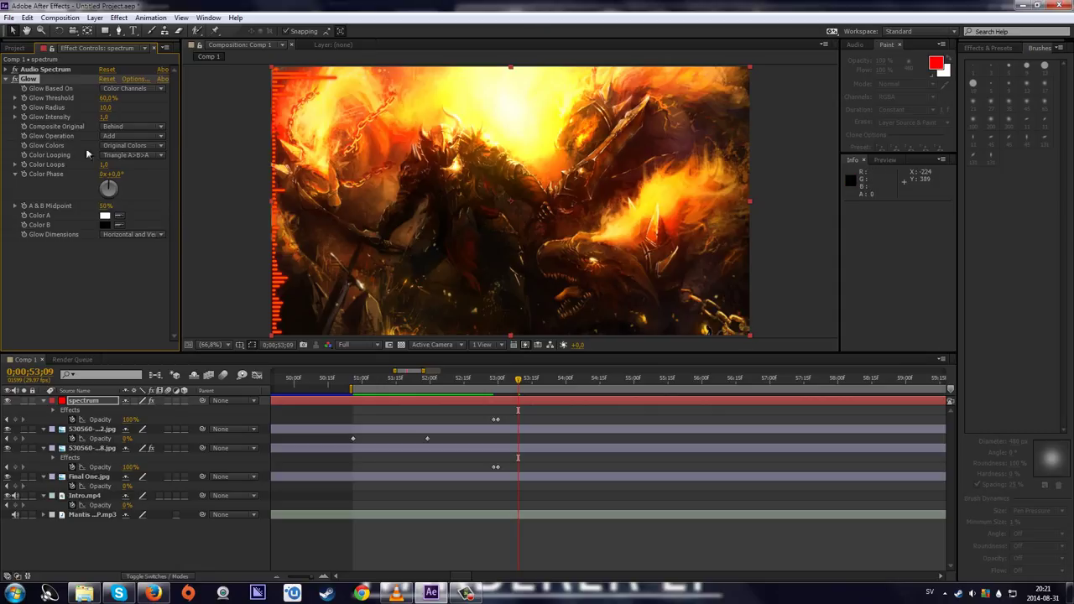
- Try a Glow Threshold of 100% and a Glow Radius of 16, and play back from just after 53 seconds
{"action": "left_click_drag", "start_coordinate": [167, 97], "coordinate": [178, 95]}
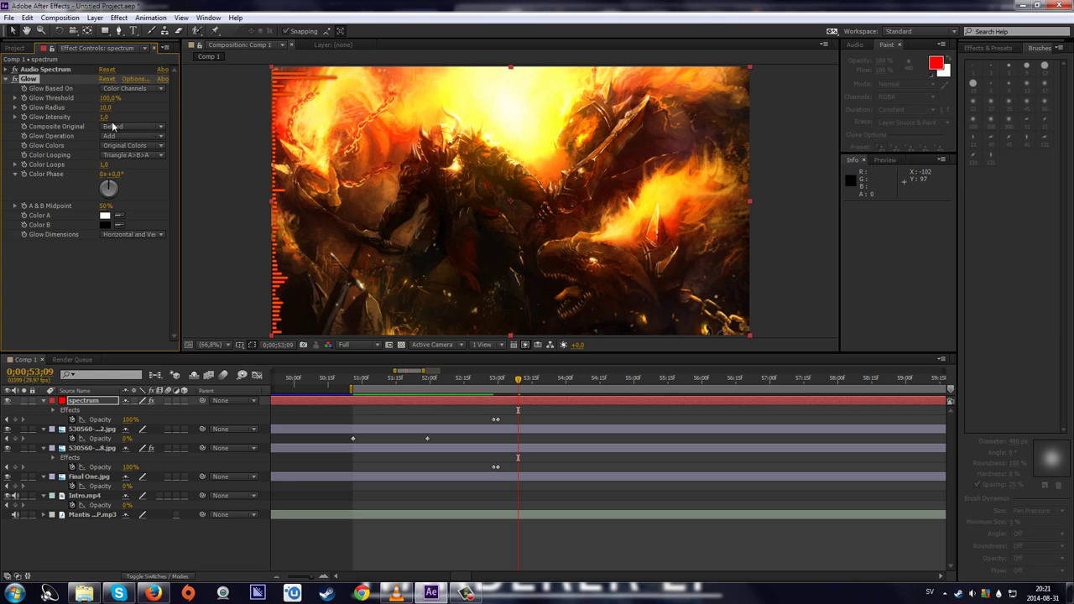
{"action": "mouse_move", "coordinate": [104, 108]}
{"action": "left_mouse_down"}
{"action": "mouse_move", "coordinate": [158, 106]}
{"action": "mouse_move", "coordinate": [96, 107]}
{"action": "left_mouse_up"}
{"action": "mouse_move", "coordinate": [517, 385]}
{"action": "left_mouse_down"}
{"action": "mouse_move", "coordinate": [614, 386]}
{"action": "mouse_move", "coordinate": [502, 377]}
{"action": "left_mouse_up"}
{"action": "key", "text": "space"}
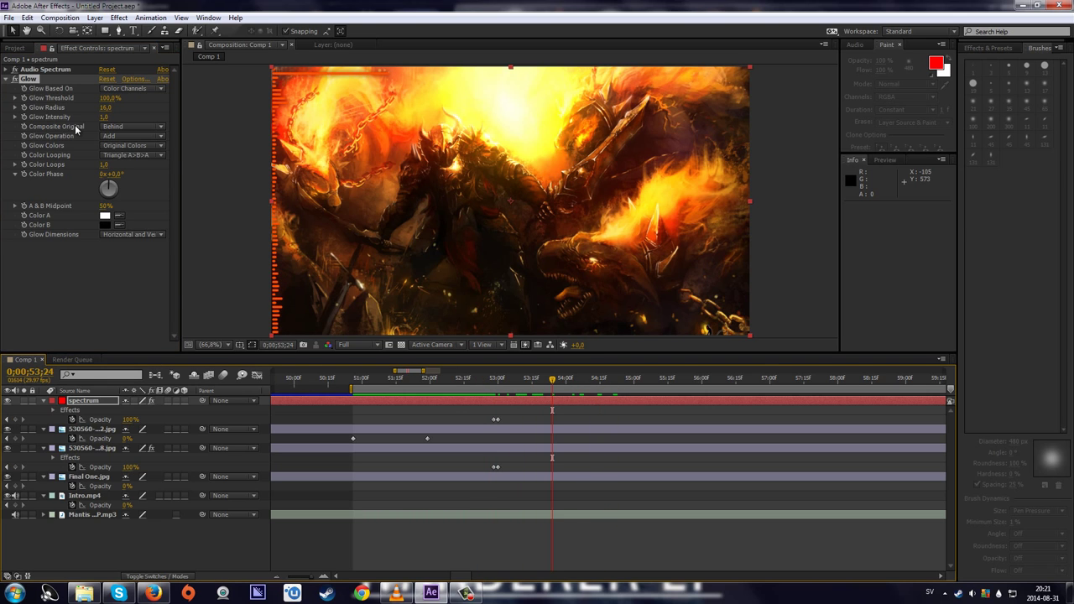
- Try red FF0000 for the Inside Color and Outside Color of the Audio Spectrum effect
{"action": "left_click", "coordinate": [11, 78]}
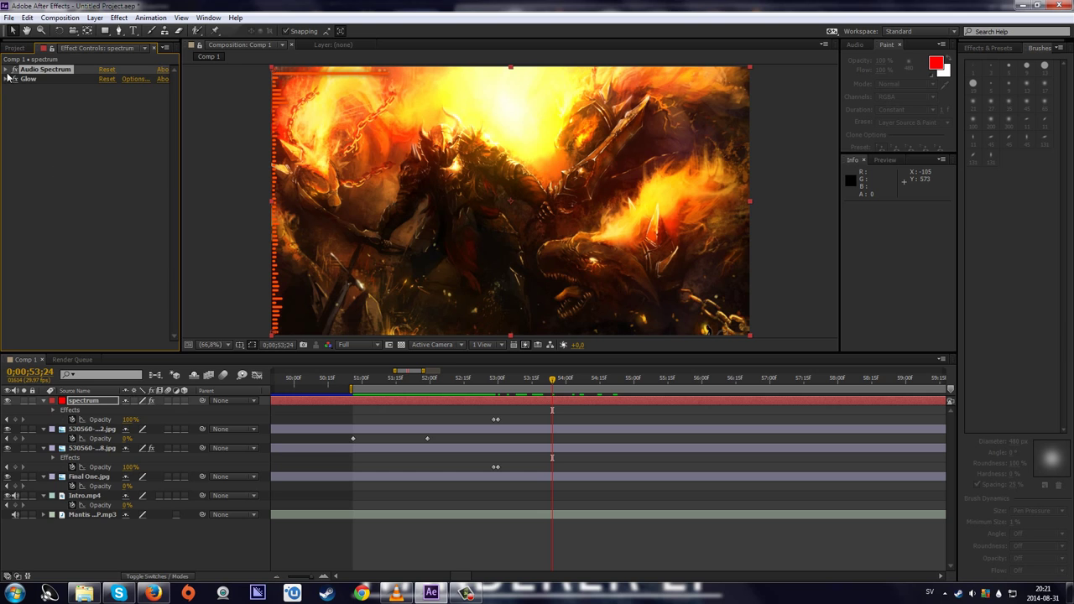
{"action": "left_click", "coordinate": [7, 69]}
{"action": "left_click", "coordinate": [104, 203]}
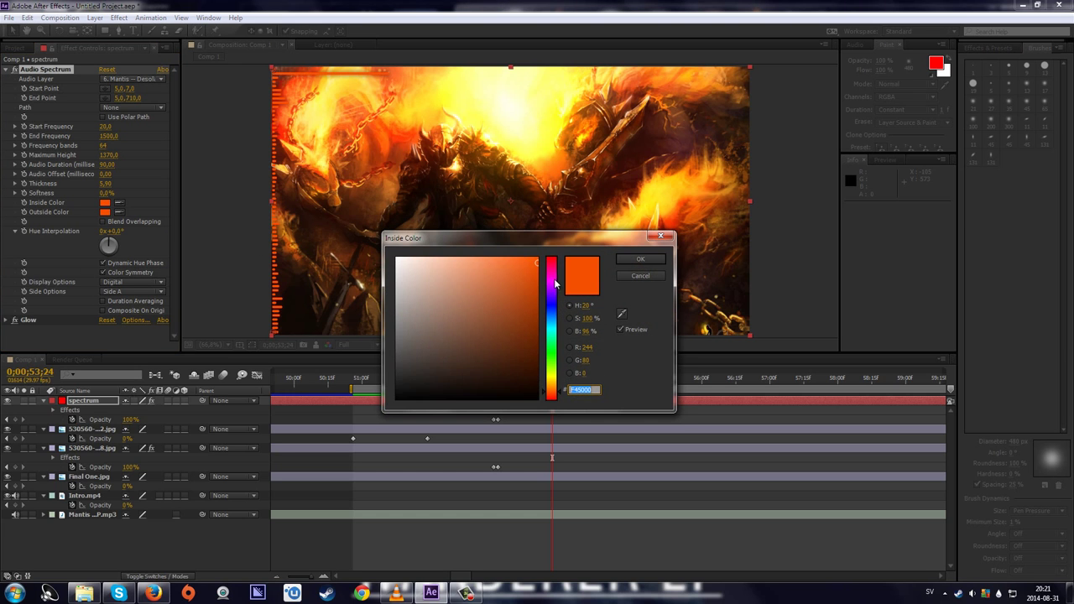
{"action": "left_click_drag", "start_coordinate": [551, 278], "coordinate": [551, 256]}
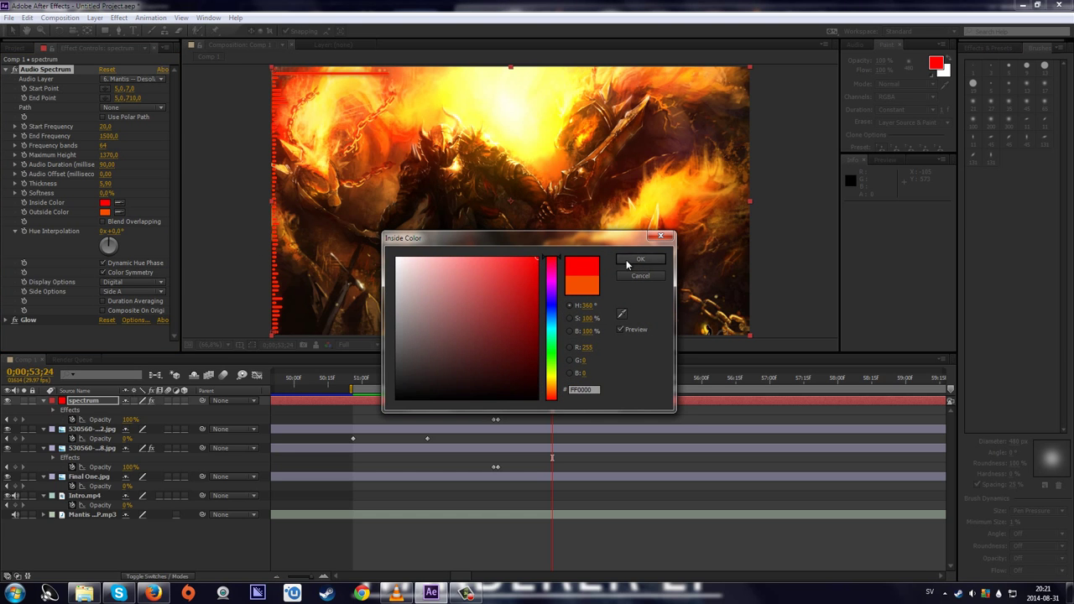
{"action": "left_click", "coordinate": [640, 259]}
{"action": "left_click", "coordinate": [104, 212]}
{"action": "left_click", "coordinate": [537, 256]}
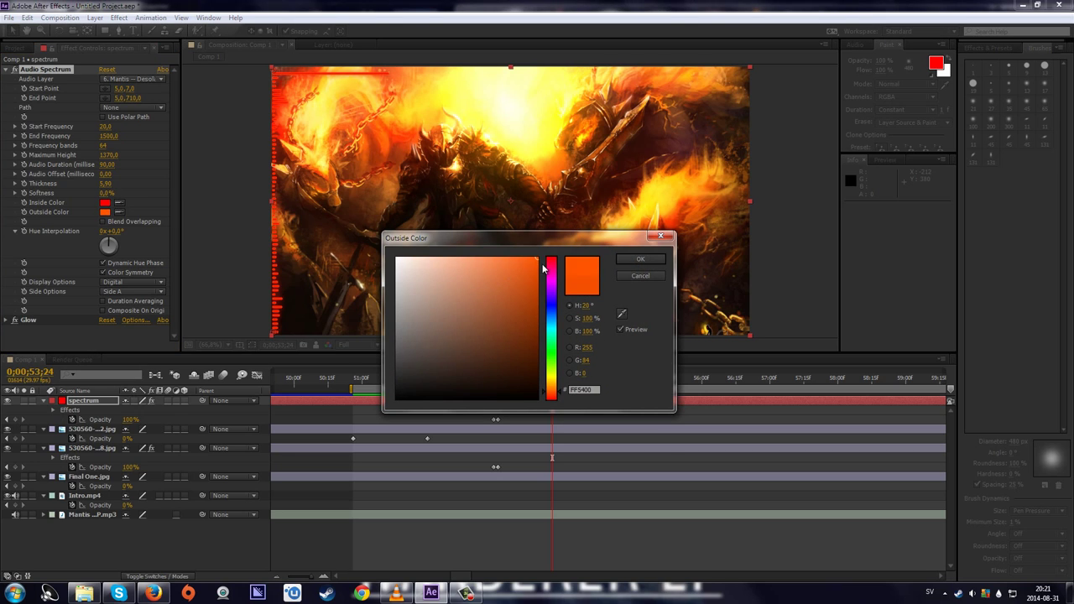
{"action": "left_click_drag", "start_coordinate": [549, 265], "coordinate": [572, 234]}
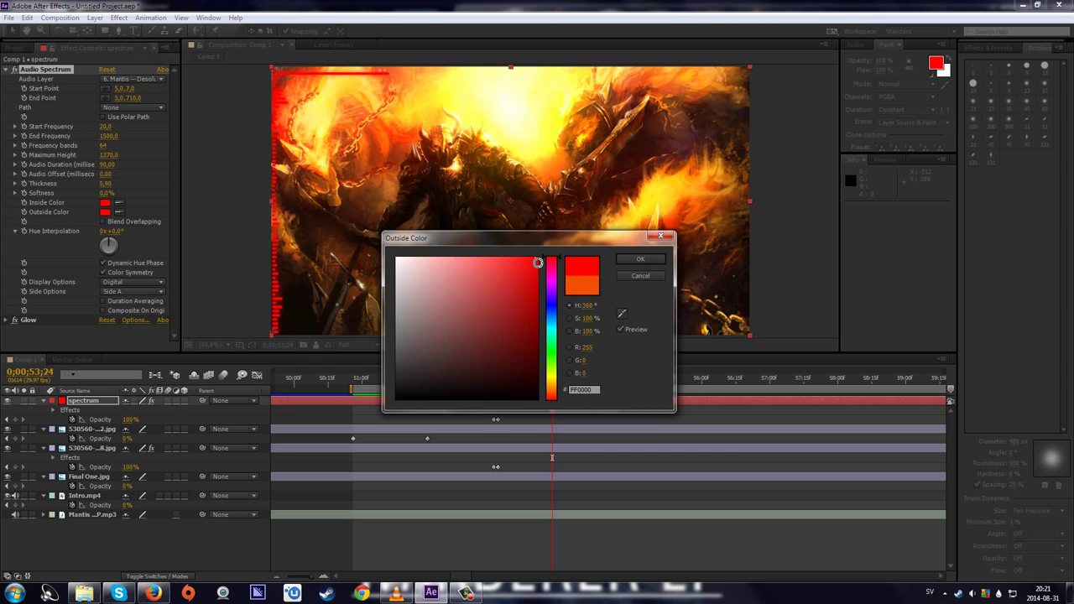
{"action": "left_click", "coordinate": [639, 275]}
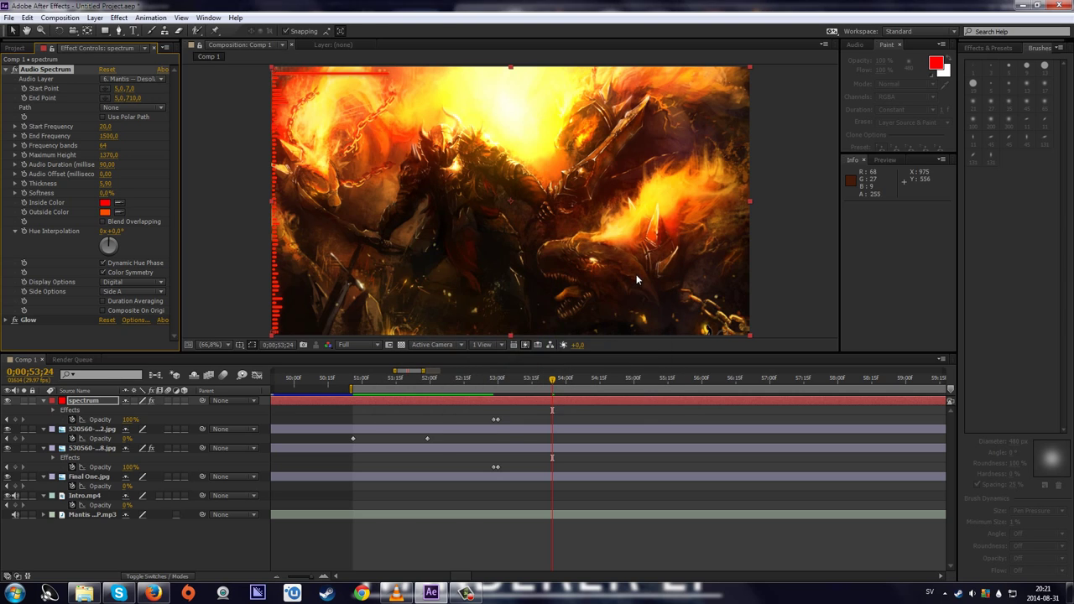
- Try a near-black red (RGB 17, 2, 2) for the spectrum's Outside Color and Inside Color
{"action": "left_click", "coordinate": [105, 211]}
{"action": "left_click_drag", "start_coordinate": [405, 311], "coordinate": [396, 269]}
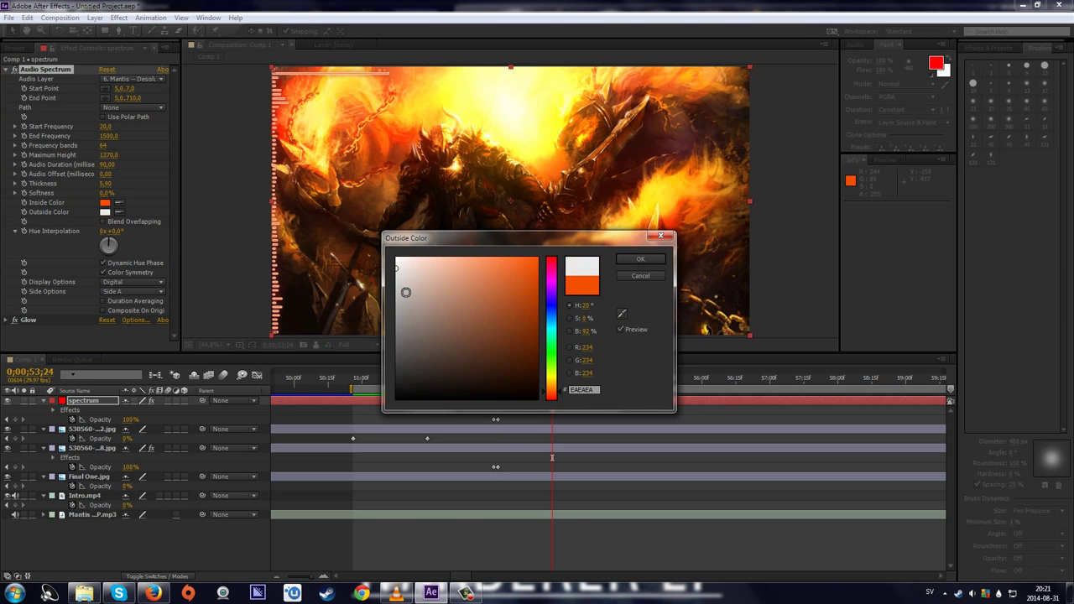
{"action": "left_click", "coordinate": [530, 389]}
{"action": "mouse_move", "coordinate": [530, 387]}
{"action": "left_mouse_down"}
{"action": "mouse_move", "coordinate": [518, 376]}
{"action": "mouse_move", "coordinate": [527, 395]}
{"action": "mouse_move", "coordinate": [527, 386]}
{"action": "left_mouse_up"}
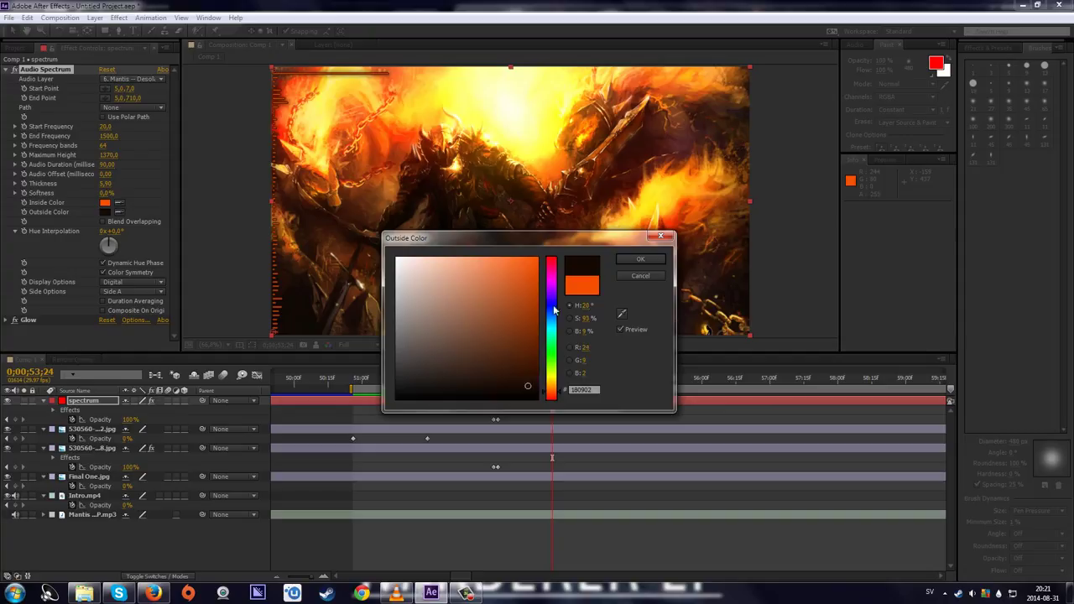
{"action": "left_click_drag", "start_coordinate": [554, 311], "coordinate": [552, 256]}
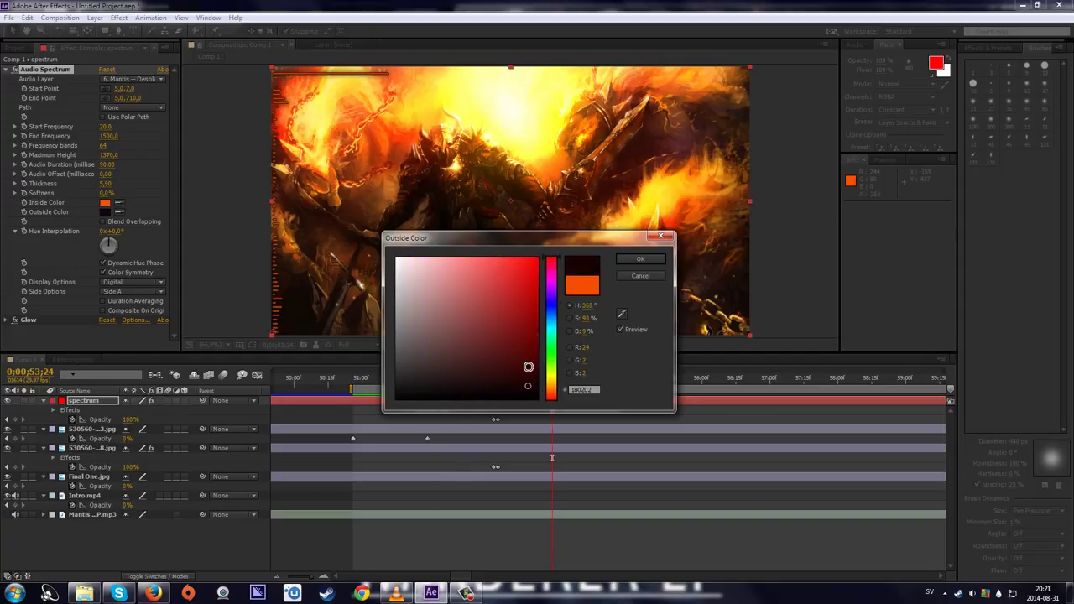
{"action": "left_click_drag", "start_coordinate": [513, 374], "coordinate": [519, 389]}
{"action": "left_click", "coordinate": [629, 260]}
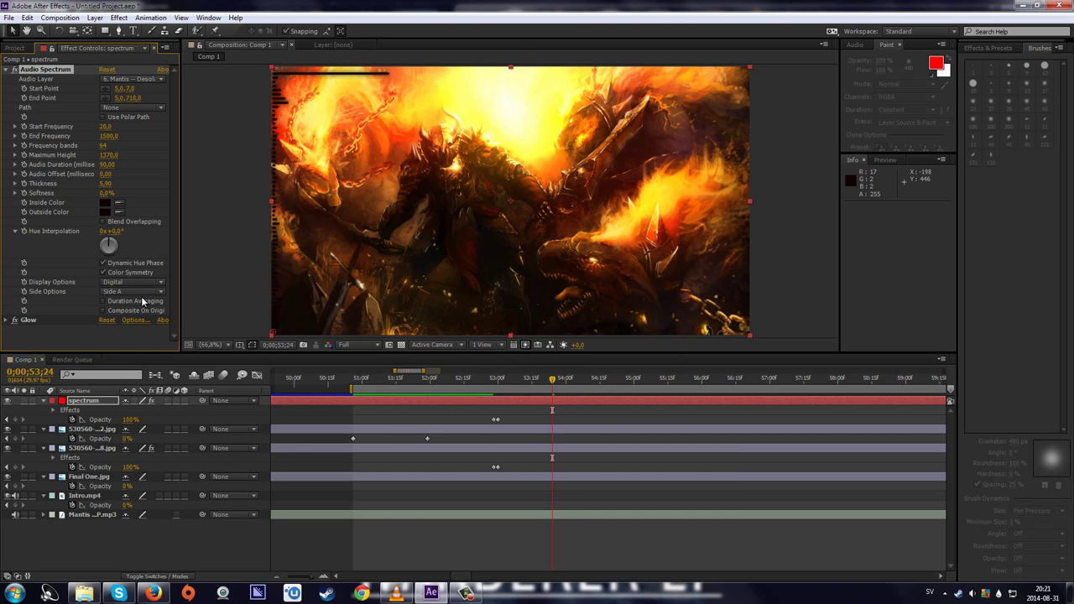
- Set the spectrum's Outside Color to dark orange-red (RGB 205, 48, 0) and sample the same colour for the Inside Color
{"action": "left_click", "coordinate": [105, 214]}
{"action": "left_click_drag", "start_coordinate": [547, 297], "coordinate": [555, 399]}
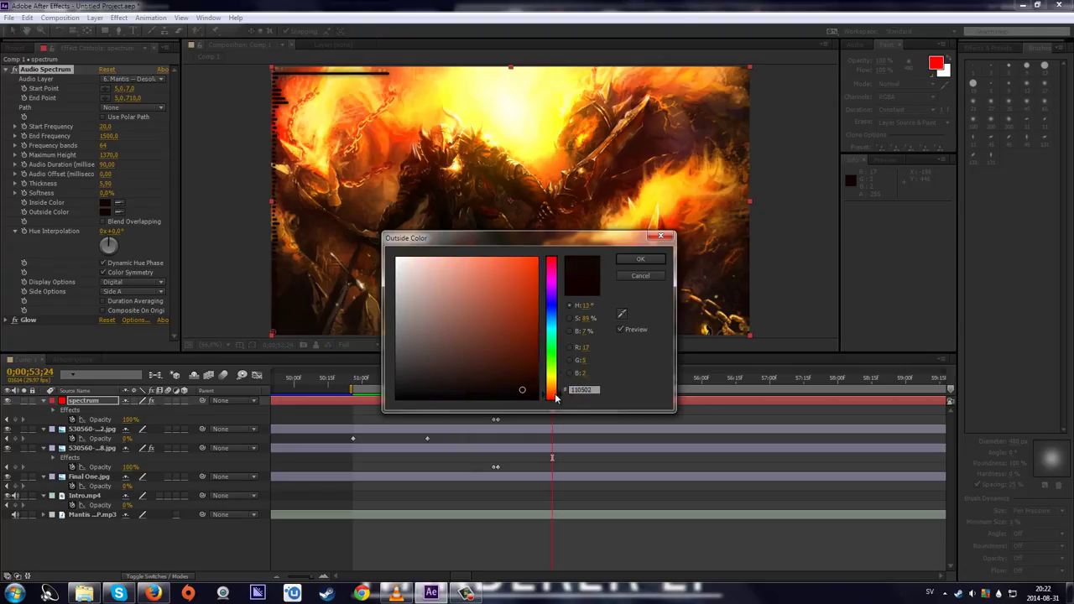
{"action": "left_click", "coordinate": [533, 294]}
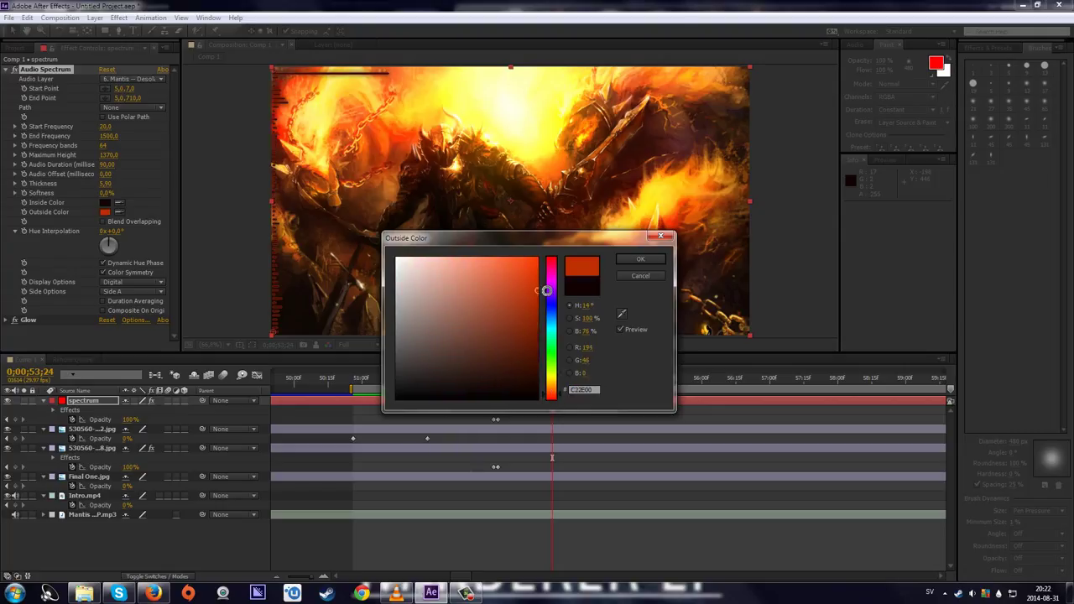
{"action": "left_click", "coordinate": [640, 258]}
{"action": "left_click", "coordinate": [120, 202]}
{"action": "left_click", "coordinate": [106, 212]}
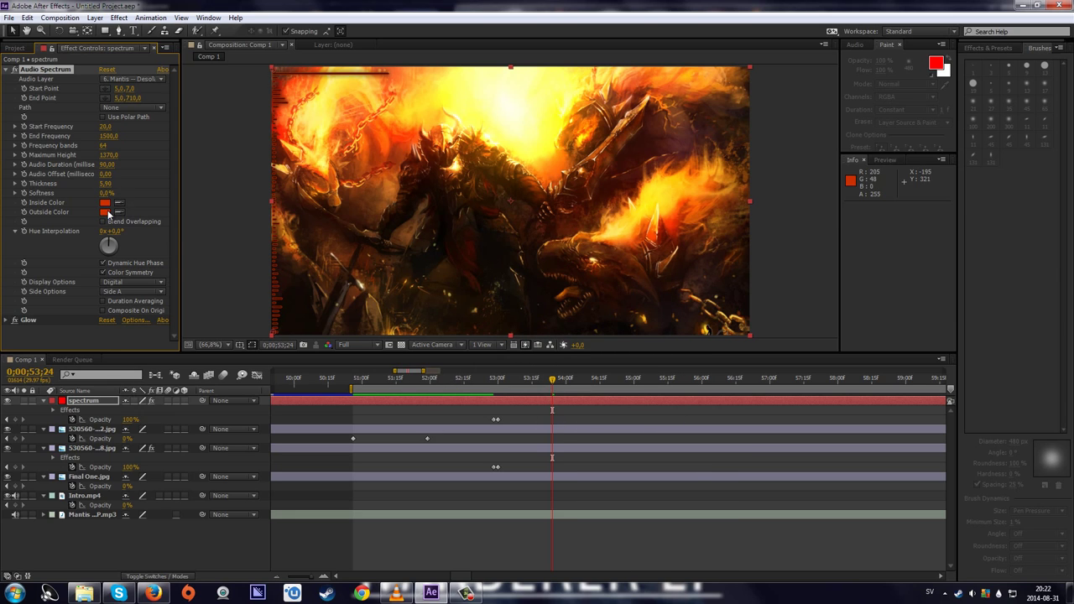
- Set the spectrum's Glow Radius to 10 and its Glow Threshold to 85.9%
{"action": "left_click", "coordinate": [5, 70]}
{"action": "left_click", "coordinate": [6, 78]}
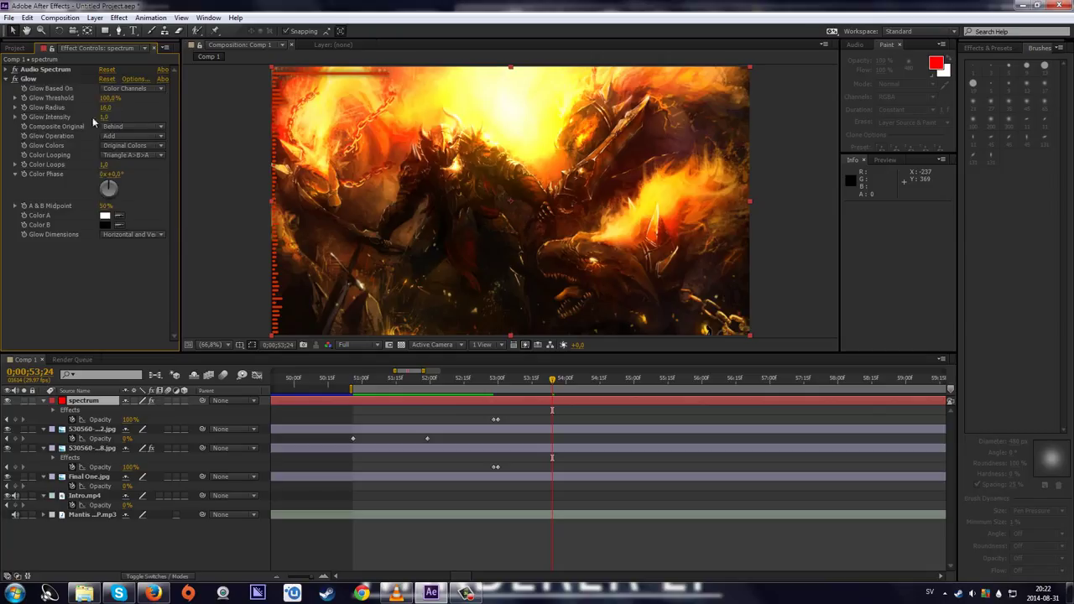
{"action": "left_click", "coordinate": [105, 108]}
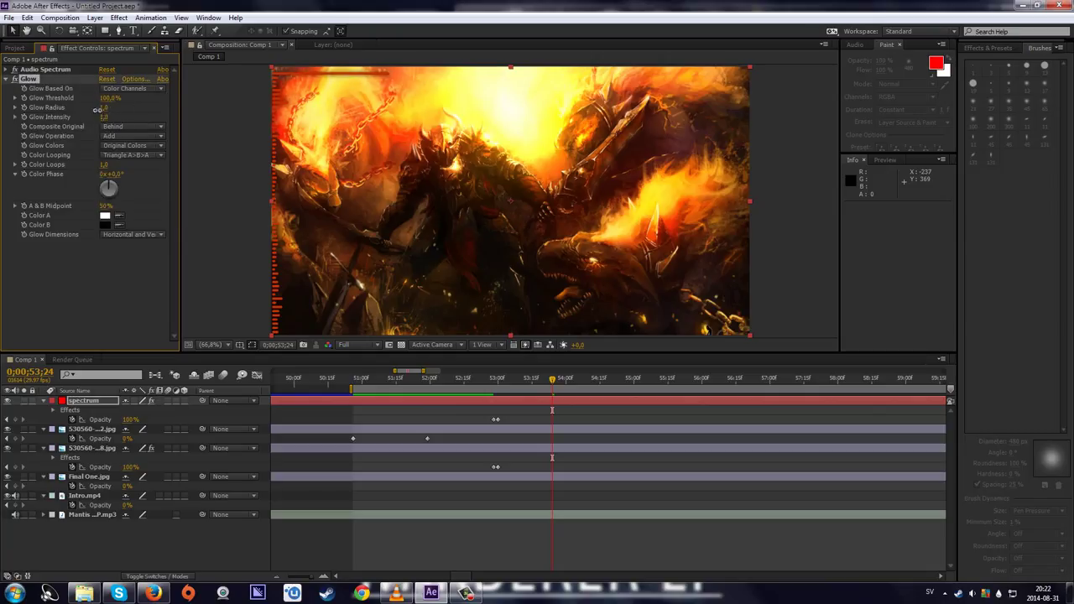
{"action": "type", "text": "10"}
{"action": "key", "text": "Return"}
{"action": "left_click_drag", "start_coordinate": [106, 98], "coordinate": [140, 125]}
{"action": "left_click_drag", "start_coordinate": [95, 98], "coordinate": [97, 102]}
{"action": "left_click", "coordinate": [7, 79]}
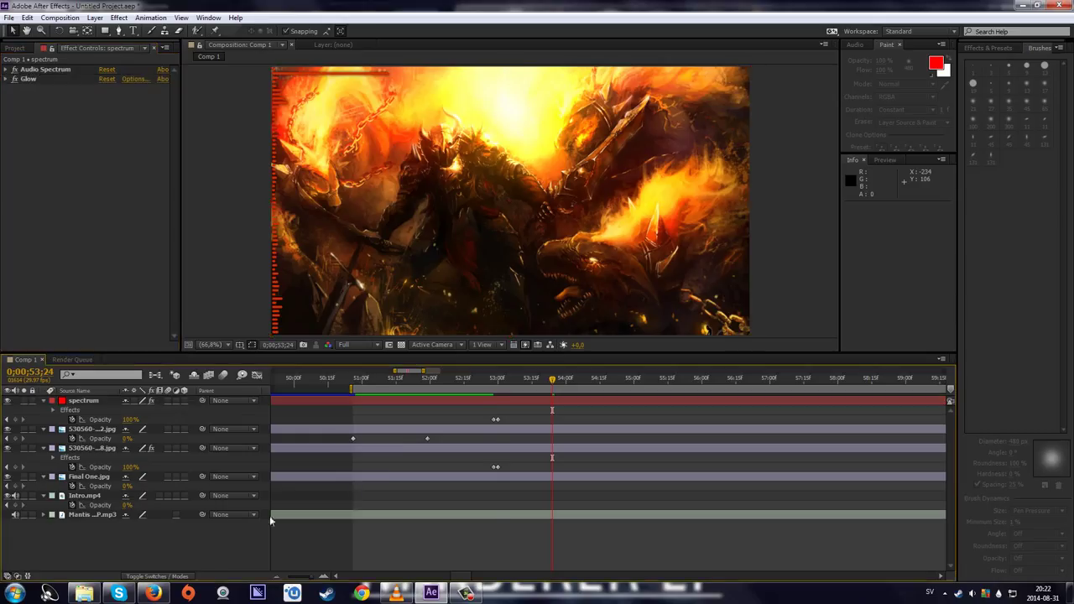
- At 0;00;53;01, duplicate the spectrum layer and flip the copy horizontally to a Scale of about -98% so it lines the opposite image edge
{"action": "left_click", "coordinate": [493, 379]}
{"action": "left_click_drag", "start_coordinate": [496, 380], "coordinate": [501, 382]}
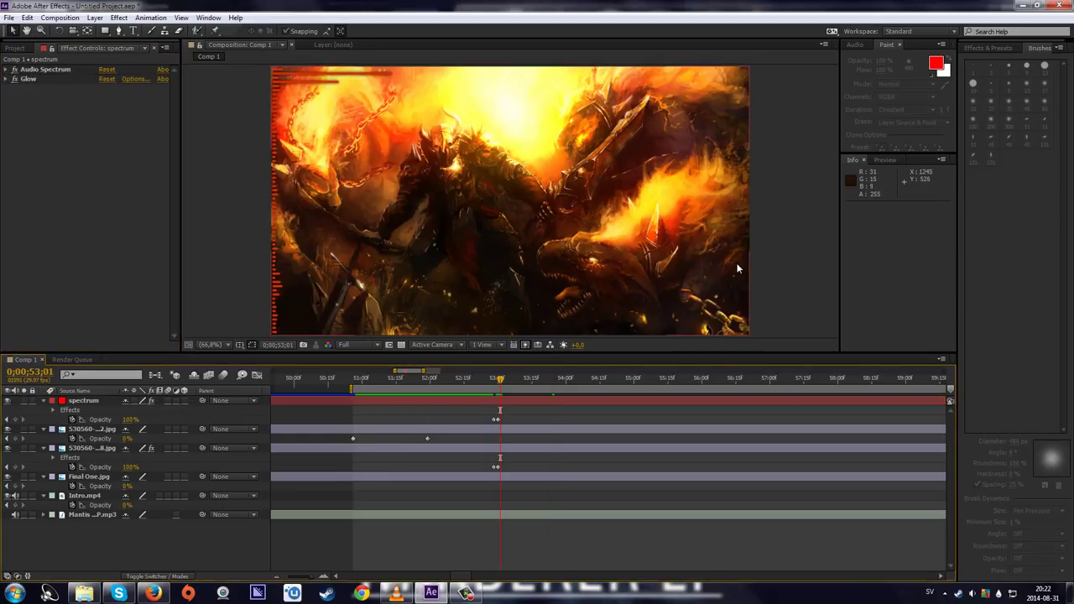
{"action": "left_click", "coordinate": [115, 401]}
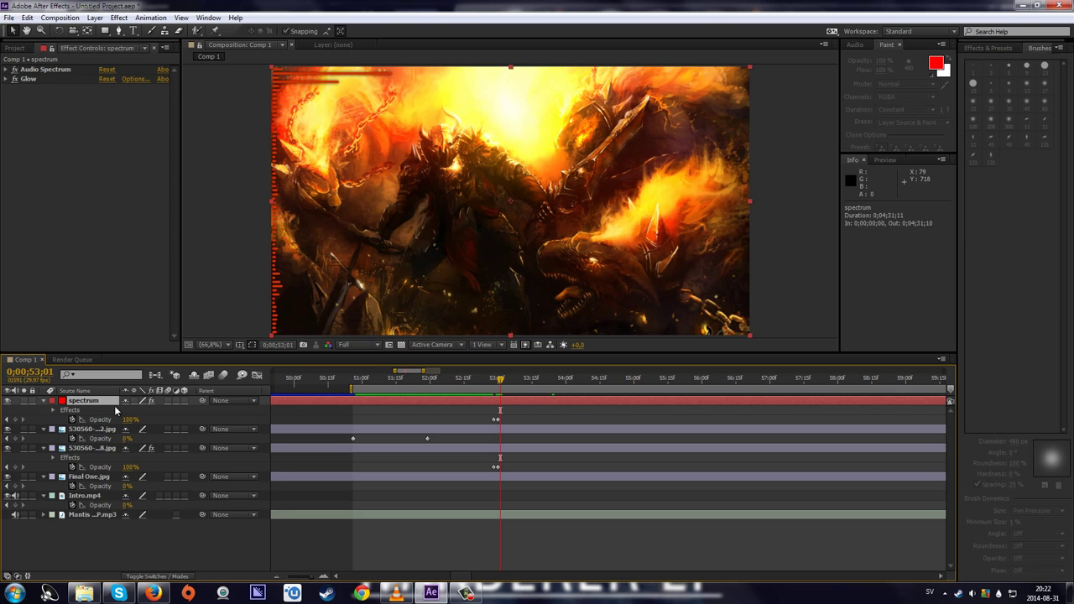
{"action": "key", "text": "ctrl+d"}
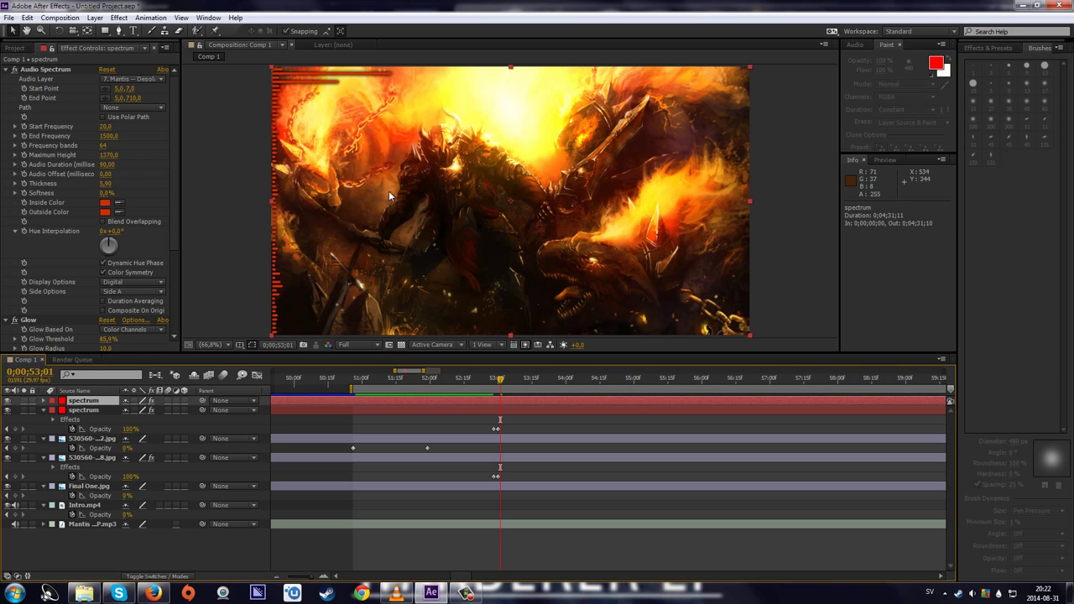
{"action": "left_click_drag", "start_coordinate": [272, 205], "coordinate": [749, 201]}
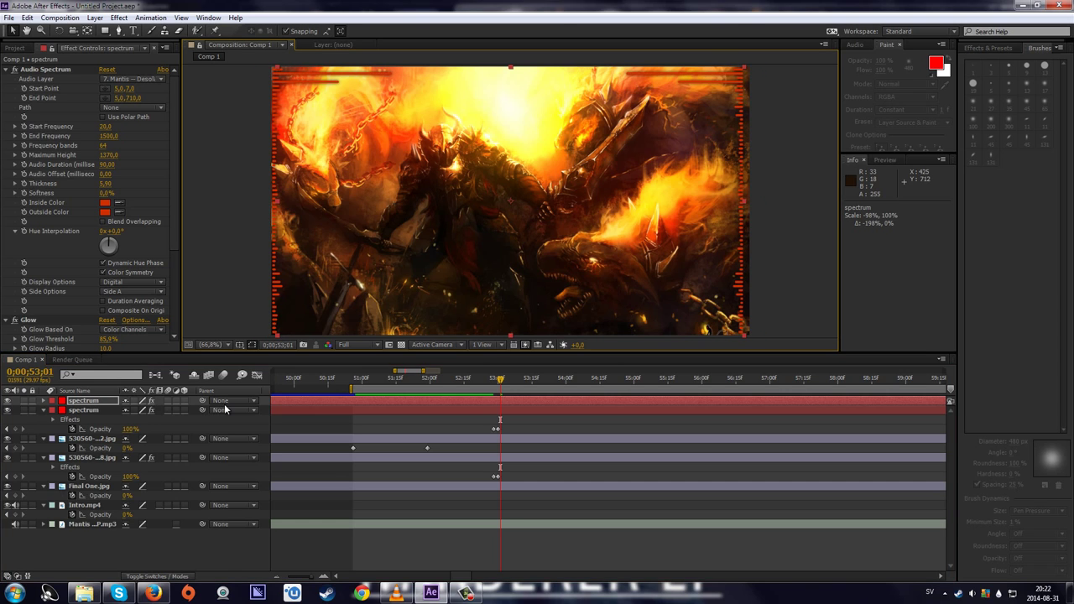
- Reveal the duplicate spectrum layer's Scale and set its horizontal value to -100%
{"action": "left_click", "coordinate": [104, 392]}
{"action": "key", "text": "s"}
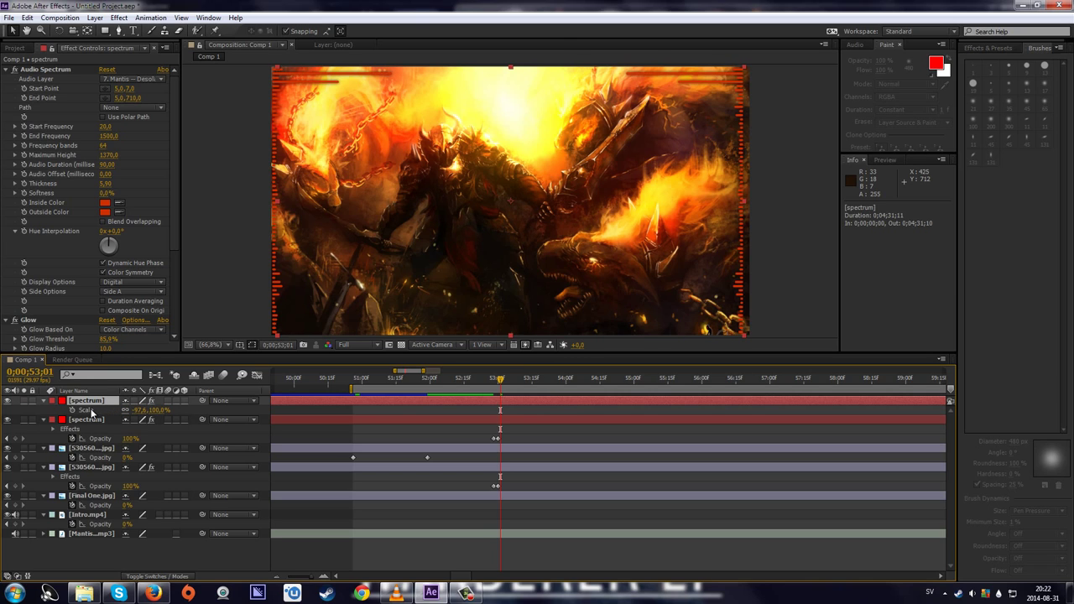
{"action": "left_click", "coordinate": [138, 410]}
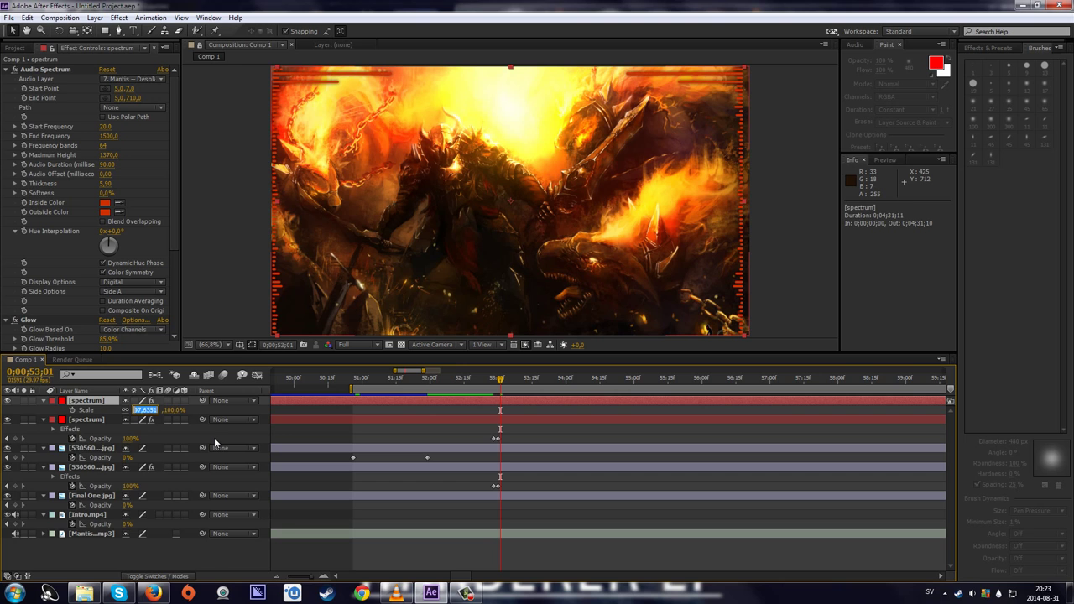
{"action": "type", "text": "-100"}
{"action": "key", "text": "Return"}
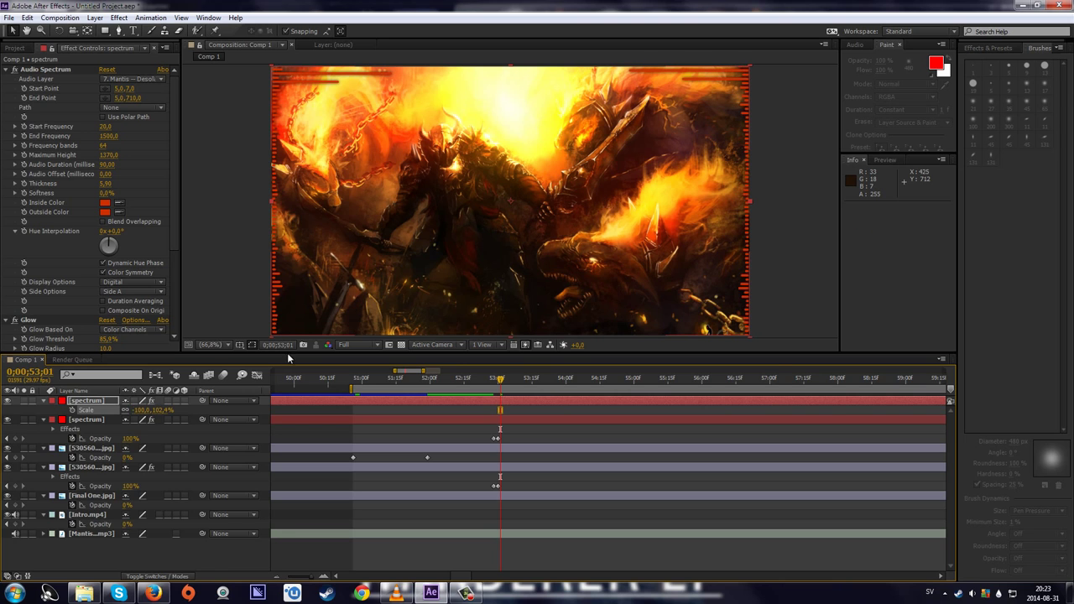
- Flip the duplicate spectrum vertically and set its vertical Scale to -100%
{"action": "left_click_drag", "start_coordinate": [554, 361], "coordinate": [511, 66]}
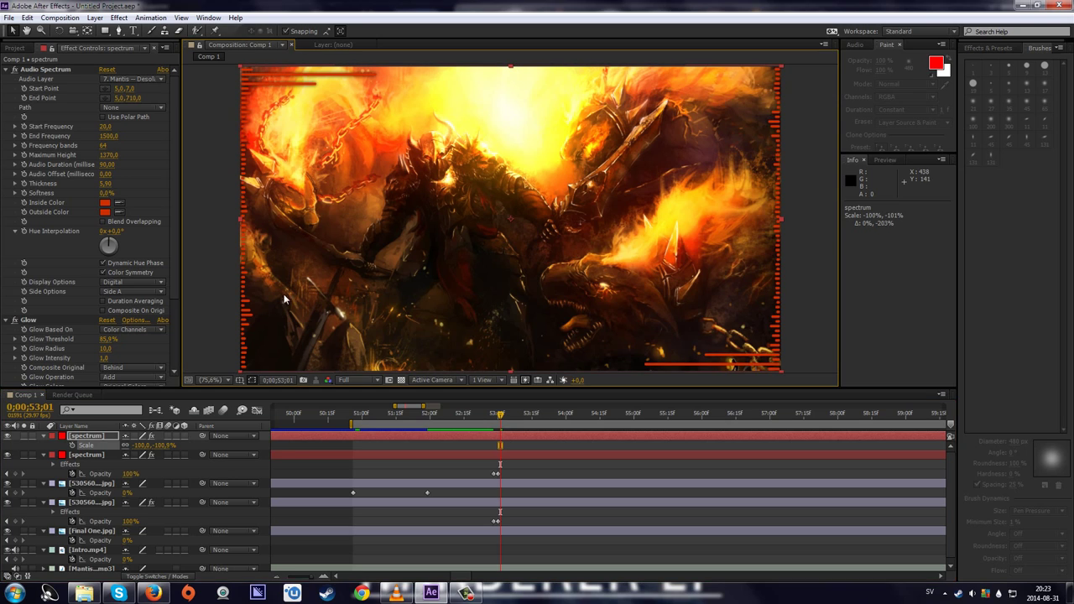
{"action": "left_click", "coordinate": [164, 445]}
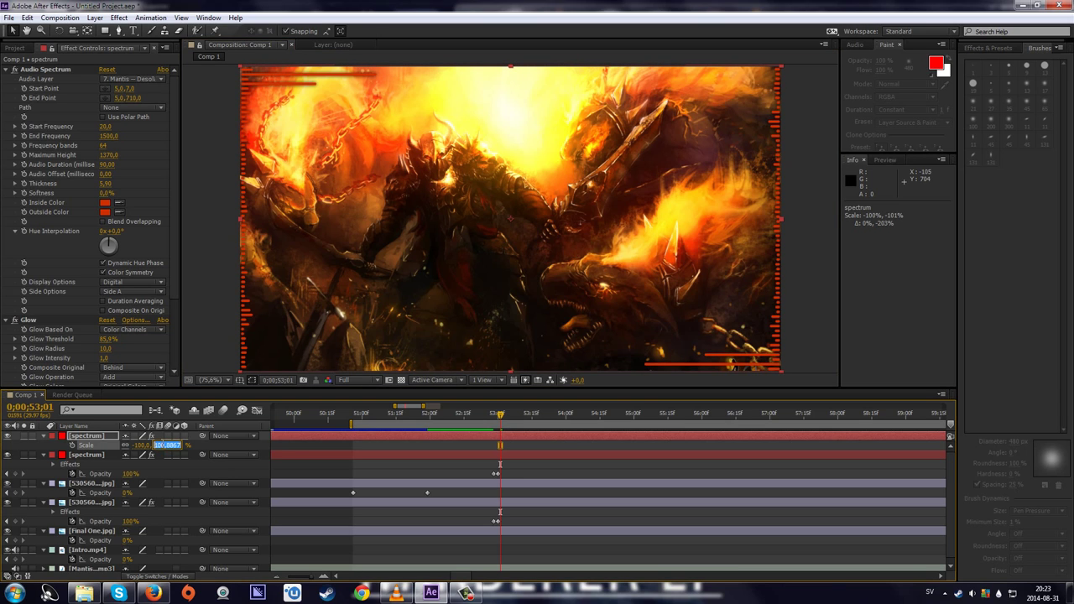
{"action": "type", "text": "-100"}
{"action": "key", "text": "Return"}
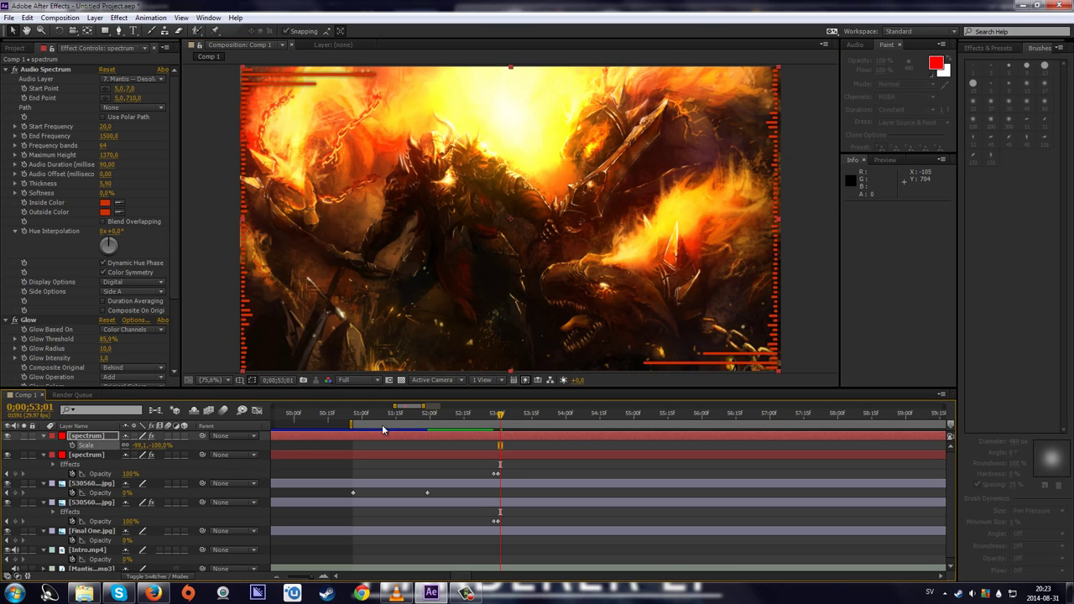
- Restore the vertically flipped spectrum copy to full size by re-entering its horizontal Scale as -100%
{"action": "left_click", "coordinate": [138, 446]}
{"action": "type", "text": "-100"}
{"action": "key", "text": "Return"}
{"action": "left_click", "coordinate": [137, 445]}
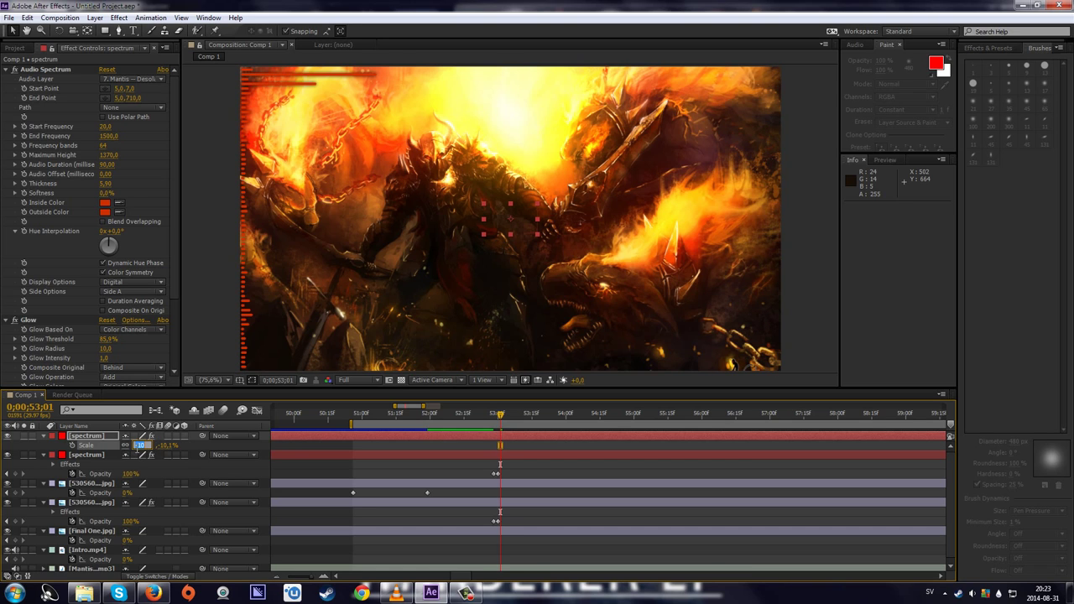
{"action": "type", "text": "100"}
{"action": "key", "text": "Return"}
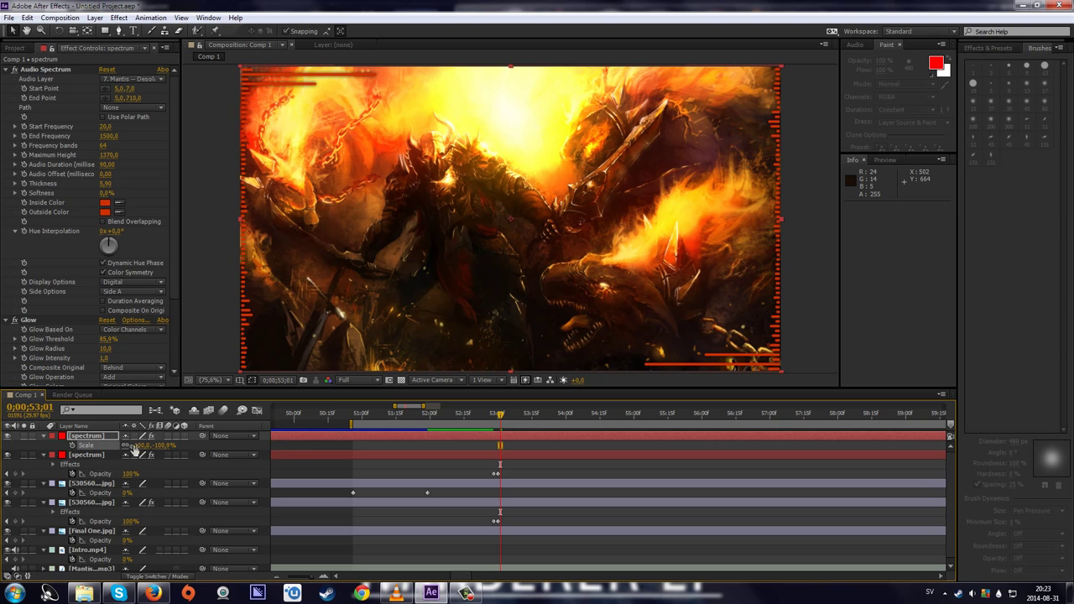
- Set the vertical Scale of the upper spectrum copy to -100% and enlarge the timeline area
{"action": "left_click", "coordinate": [167, 445]}
{"action": "type", "text": "-100"}
{"action": "key", "text": "Return"}
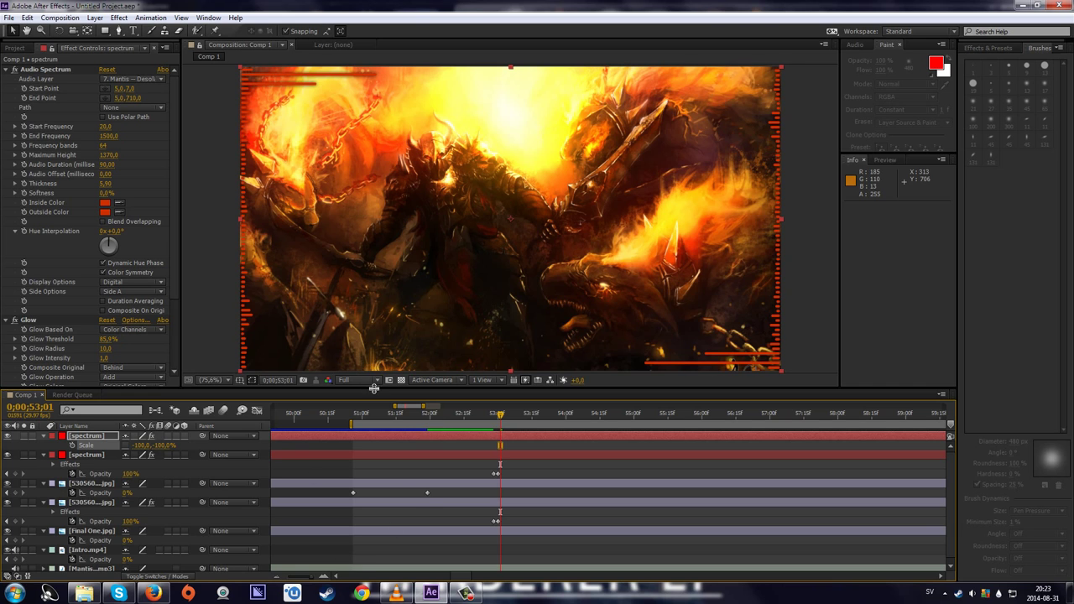
{"action": "left_click_drag", "start_coordinate": [375, 388], "coordinate": [374, 329]}
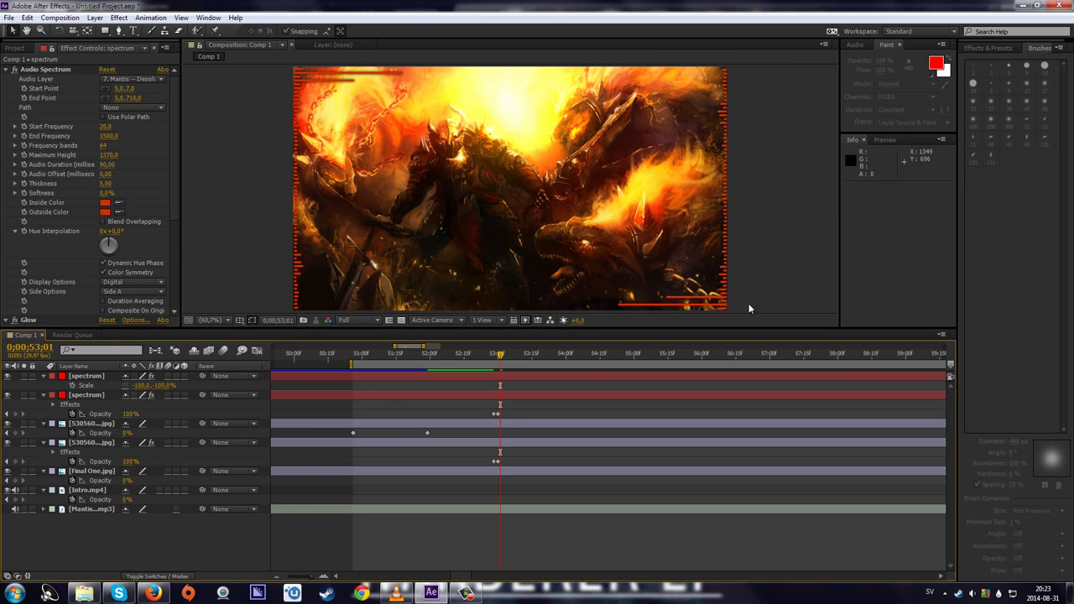
- Set the work area from 0;00;39;13 to 0;00;55;21 and start a RAM preview of it
{"action": "left_click_drag", "start_coordinate": [501, 359], "coordinate": [547, 359]}
{"action": "left_click", "coordinate": [404, 359]}
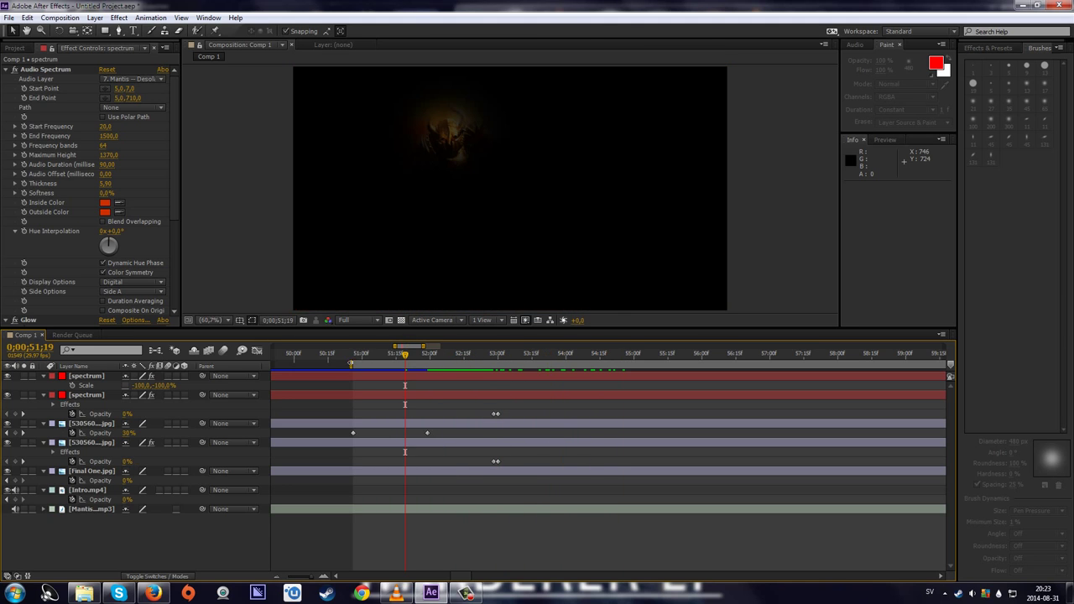
{"action": "mouse_move", "coordinate": [352, 364]}
{"action": "left_mouse_down"}
{"action": "mouse_move", "coordinate": [263, 370]}
{"action": "mouse_move", "coordinate": [1031, 388]}
{"action": "mouse_move", "coordinate": [200, 370]}
{"action": "mouse_move", "coordinate": [760, 381]}
{"action": "left_mouse_up"}
{"action": "scroll", "coordinate": [309, 369], "scroll_direction": "down", "scroll_amount": 3}
{"action": "scroll", "coordinate": [788, 411], "scroll_direction": "down", "scroll_amount": 3}
{"action": "scroll", "coordinate": [721, 431], "scroll_direction": "up", "scroll_amount": 2}
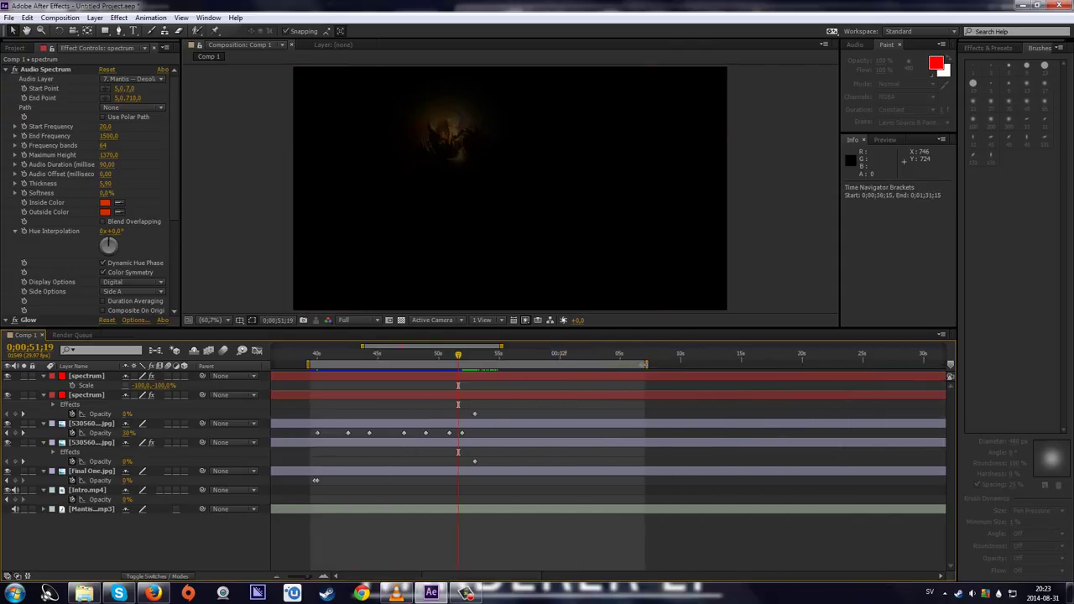
{"action": "left_click_drag", "start_coordinate": [646, 366], "coordinate": [509, 367]}
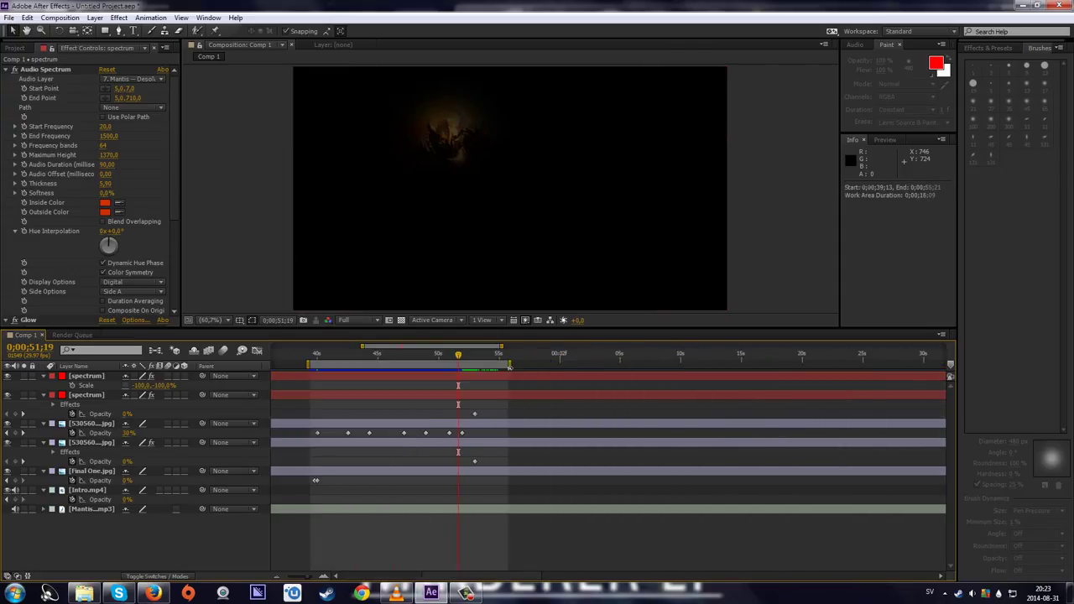
{"action": "key", "text": "KP_0"}
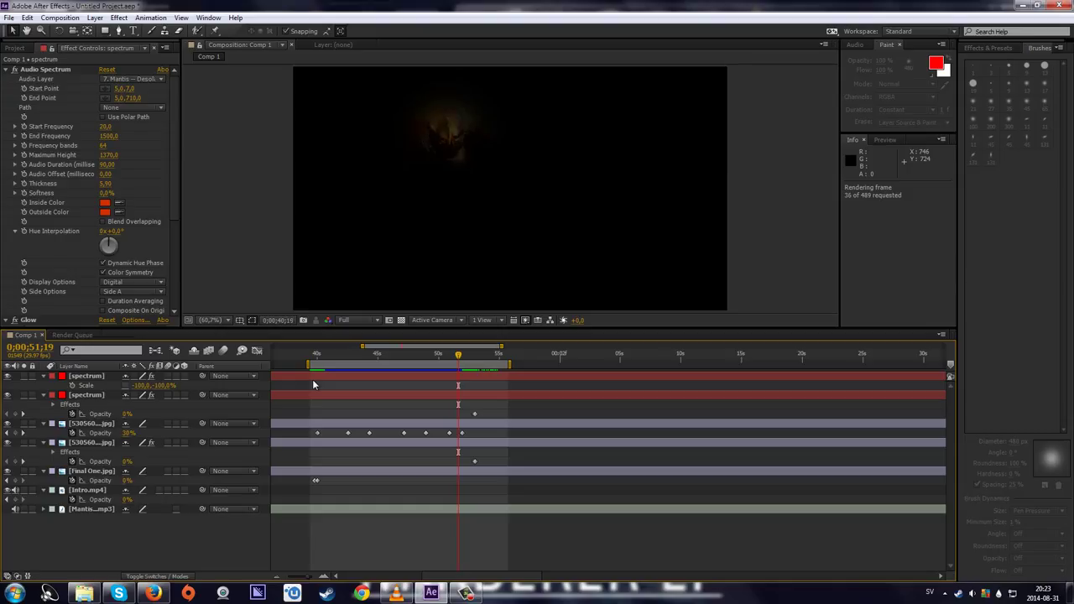
{"action": "key", "text": "space"}
{"action": "key", "text": "space"}
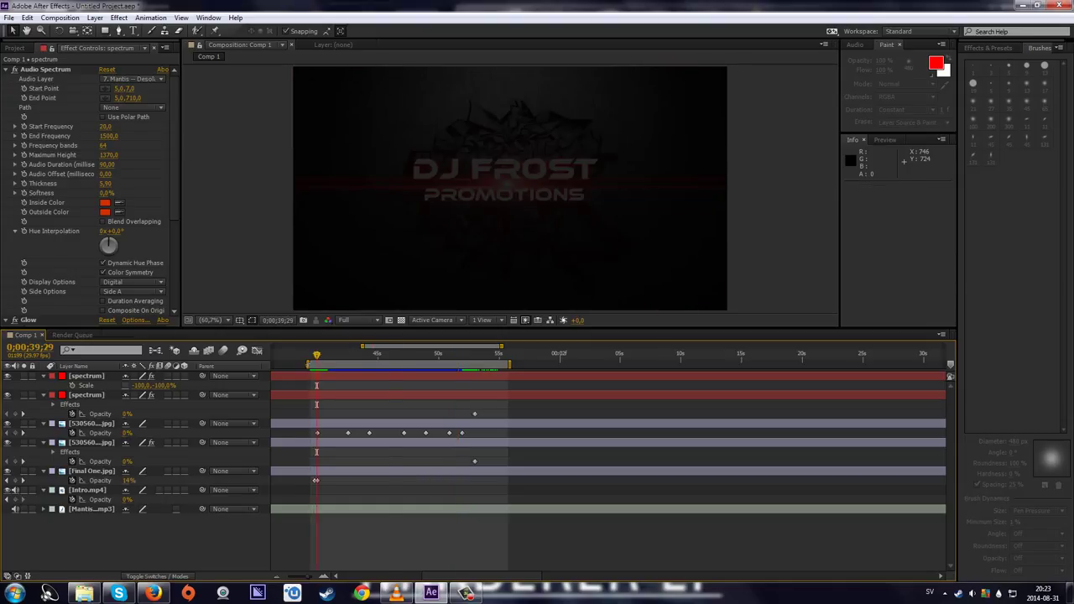
- Shorten the work area so it starts at 0;00;50;20 and RAM-preview the transition into the glowing image
{"action": "left_click_drag", "start_coordinate": [312, 364], "coordinate": [403, 356]}
{"action": "key", "text": "KP_0"}
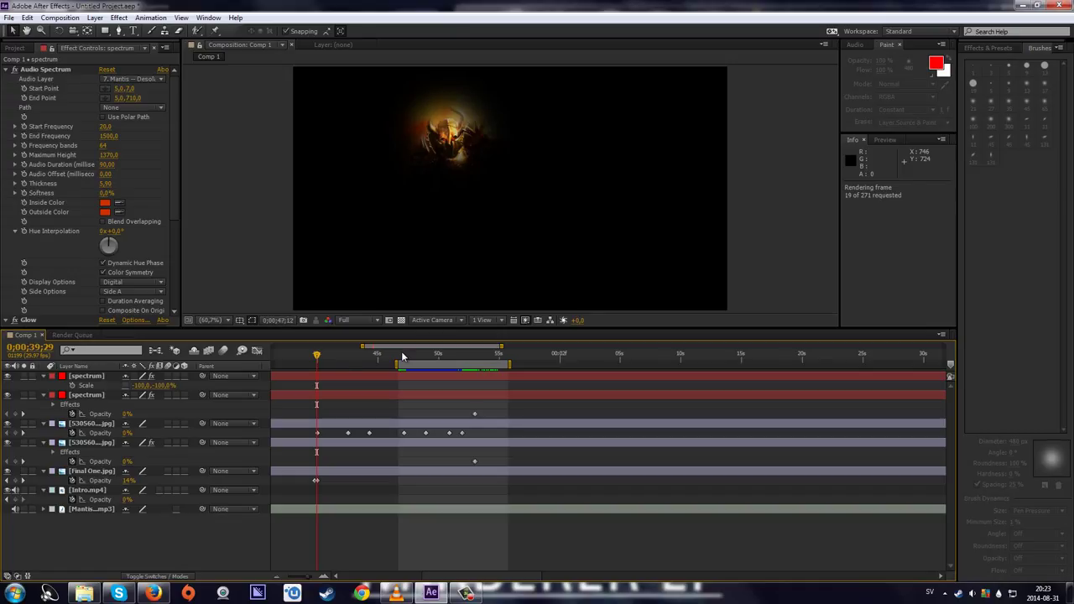
{"action": "left_click_drag", "start_coordinate": [395, 367], "coordinate": [444, 364]}
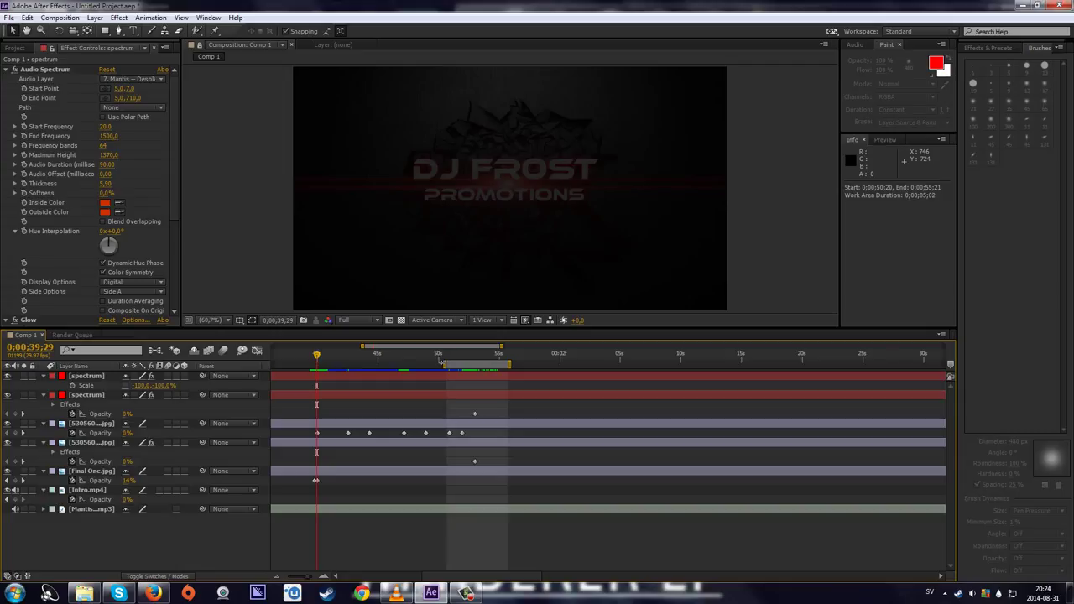
{"action": "key", "text": "KP_0"}
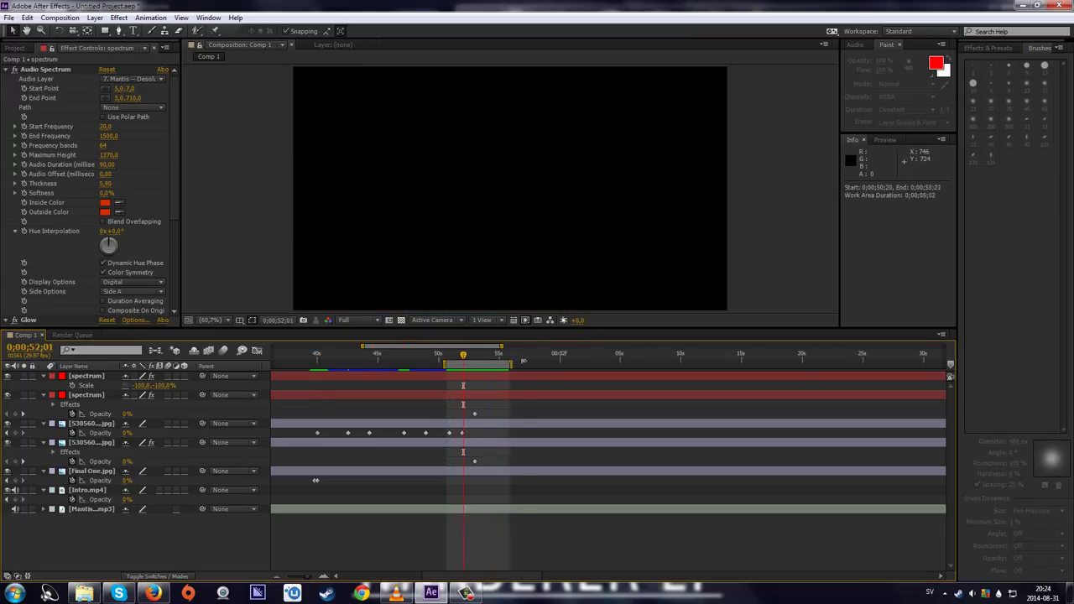
- Set the work area from 0;00;51;20 to 0;00;58;23 and RAM-preview the mirrored spectrums against the music
{"action": "left_click_drag", "start_coordinate": [508, 363], "coordinate": [547, 364]}
{"action": "left_click_drag", "start_coordinate": [445, 365], "coordinate": [458, 367]}
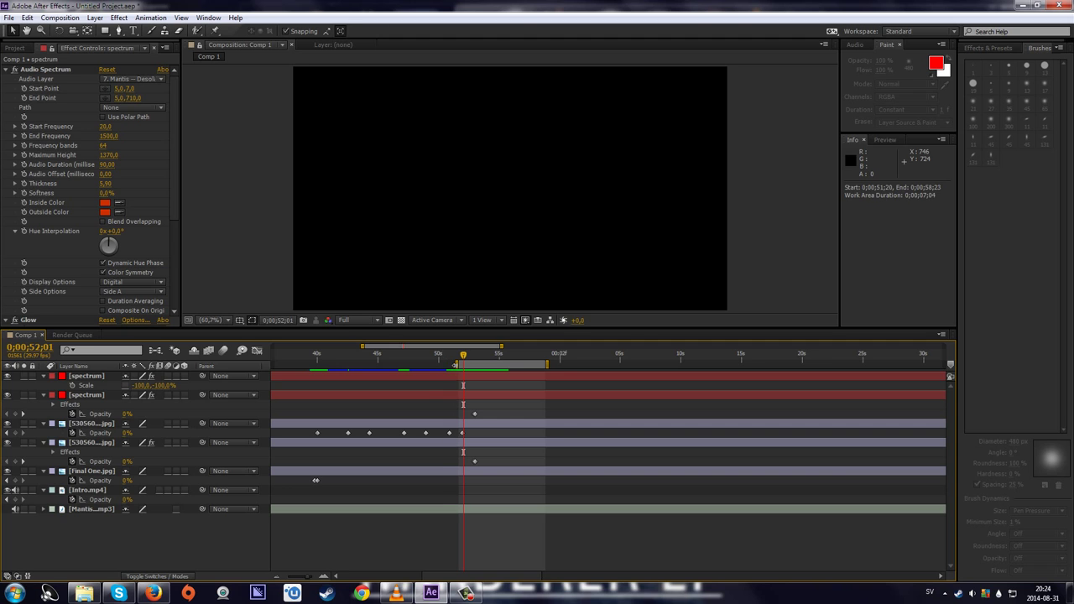
{"action": "key", "text": "KP_0"}
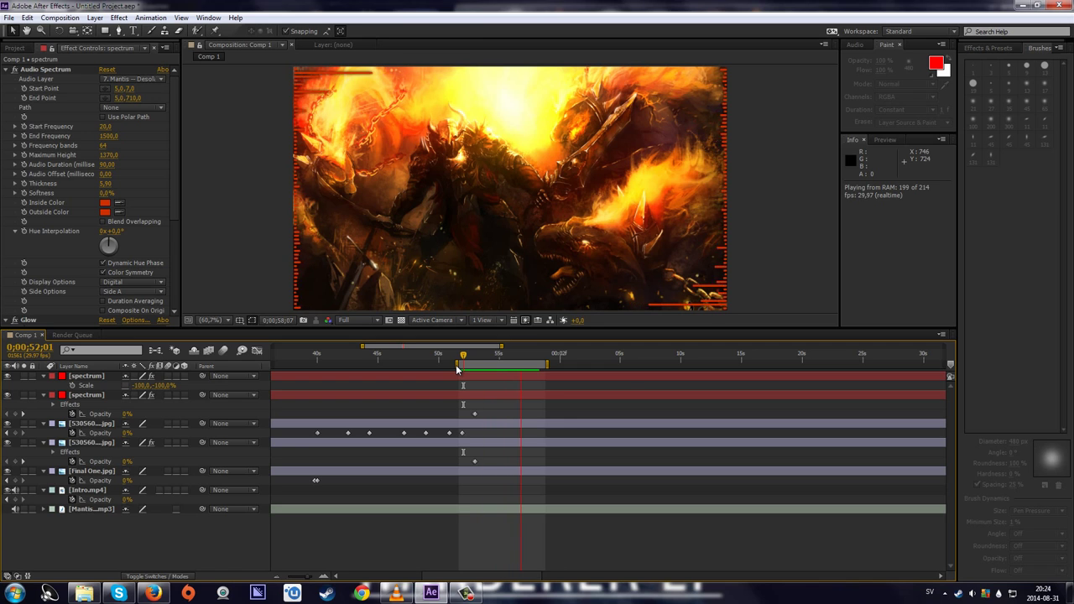
{"action": "key", "text": "space"}
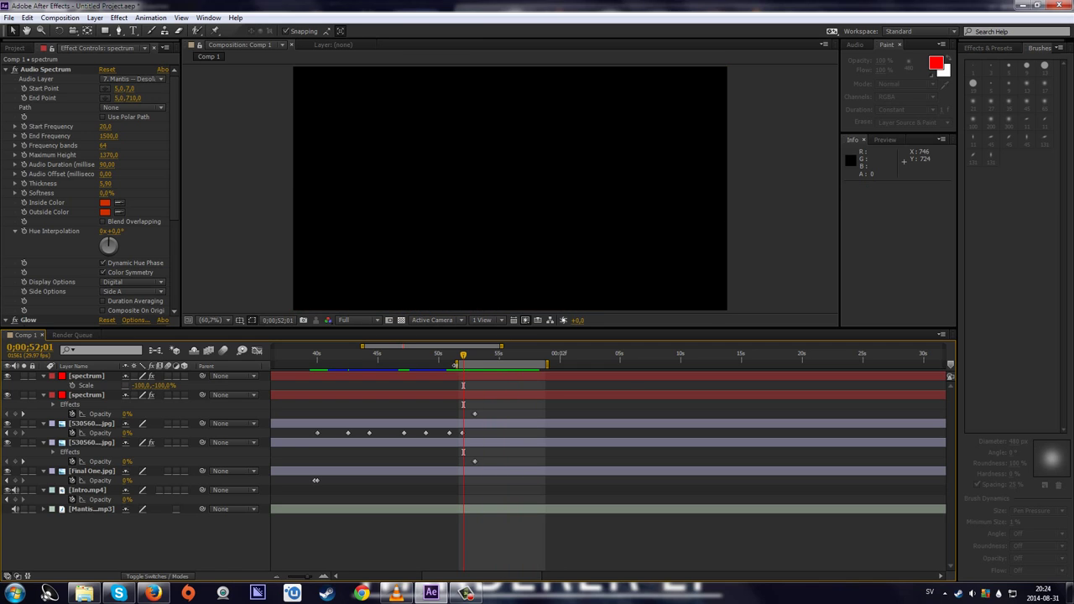
- Extend the work area over the whole composition and place the current time at its end, 0;04;31;10
{"action": "scroll", "coordinate": [456, 359], "scroll_direction": "down", "scroll_amount": 3}
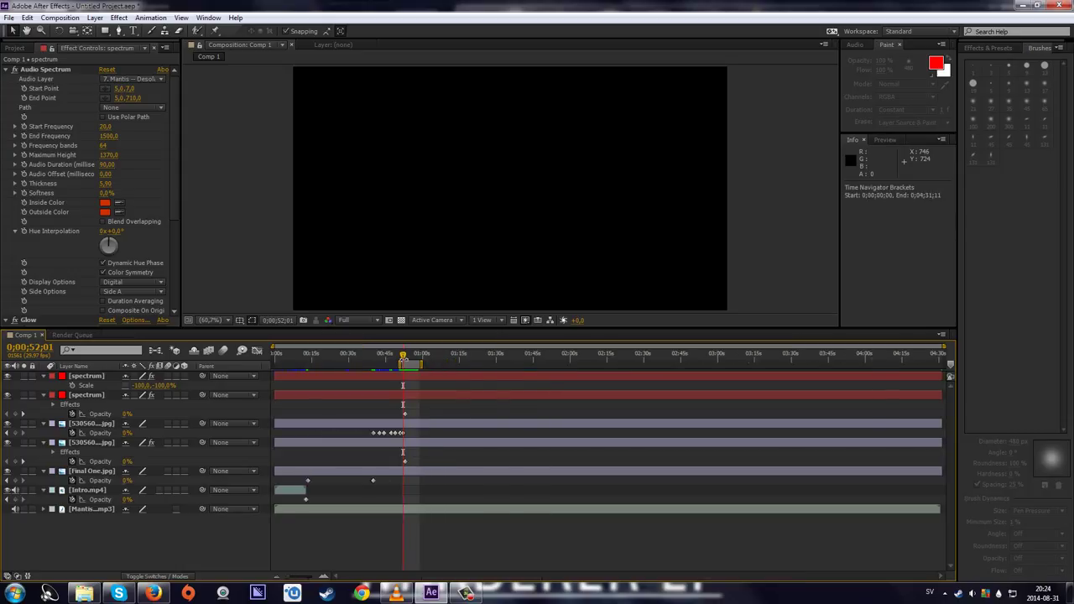
{"action": "left_click_drag", "start_coordinate": [402, 367], "coordinate": [419, 370]}
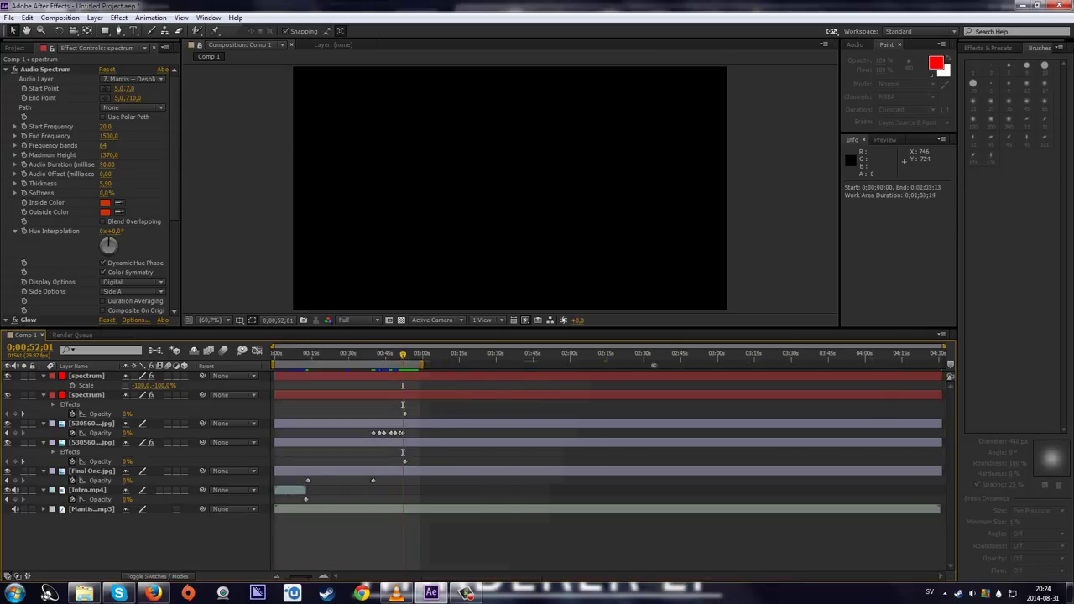
{"action": "left_click_drag", "start_coordinate": [654, 366], "coordinate": [941, 366]}
{"action": "left_click_drag", "start_coordinate": [387, 358], "coordinate": [952, 361]}
{"action": "left_click", "coordinate": [278, 356]}
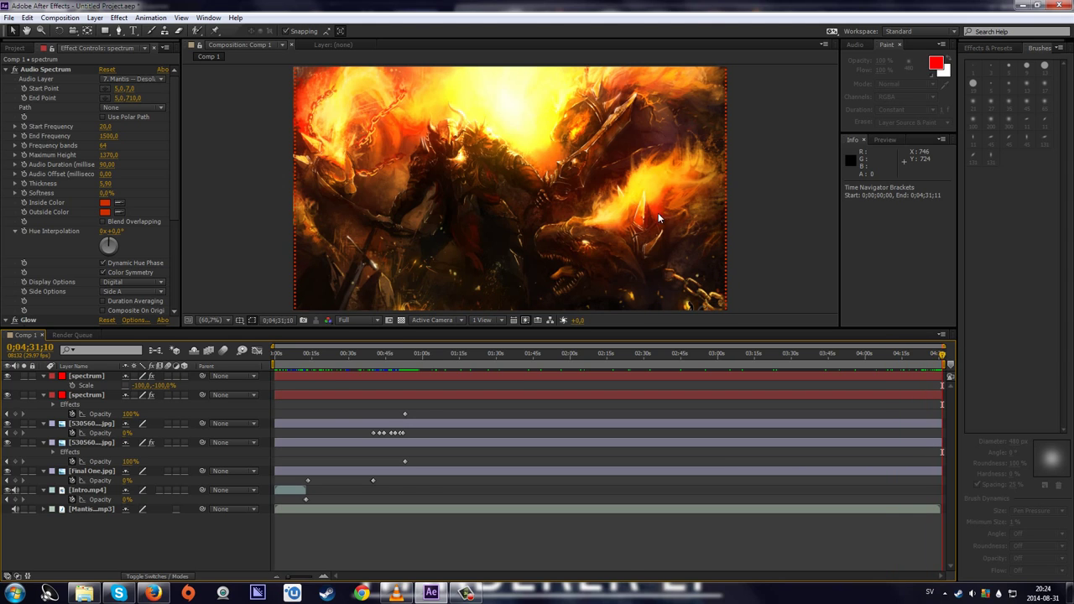
- Create a new solid layer named outro with the colour black (000000)
{"action": "right_click", "coordinate": [106, 547]}
{"action": "mouse_move", "coordinate": [144, 430]}
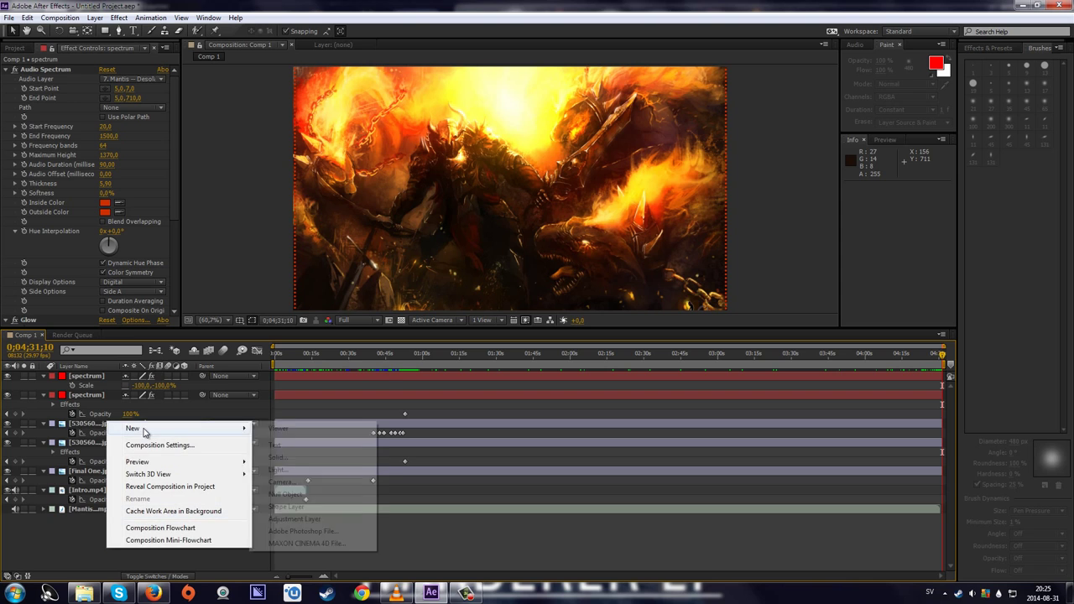
{"action": "left_click", "coordinate": [307, 459]}
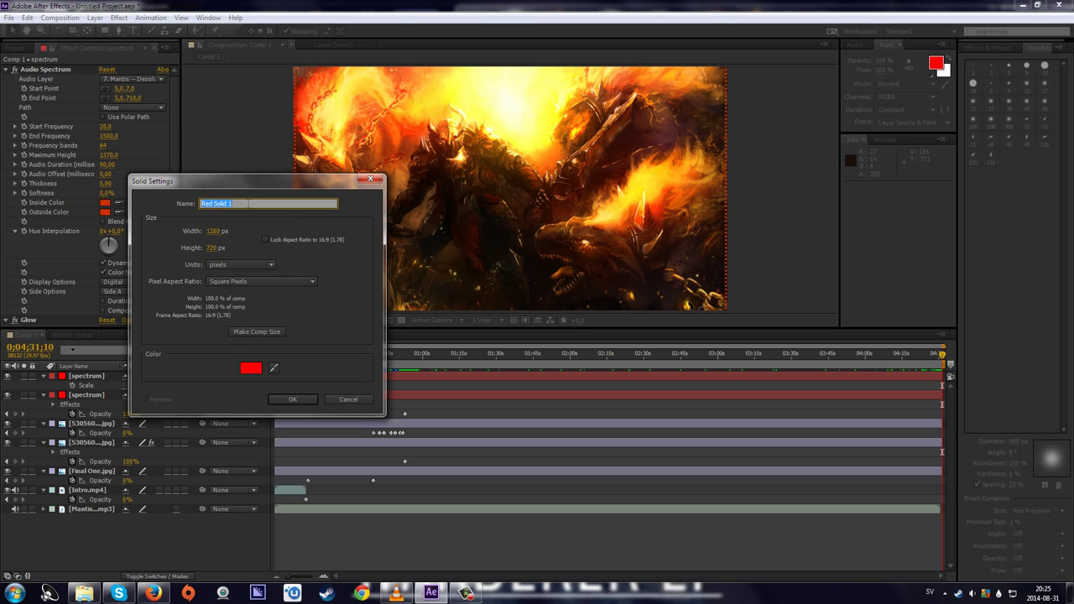
{"action": "type", "text": "outro"}
{"action": "left_click", "coordinate": [251, 369]}
{"action": "left_click", "coordinate": [397, 398]}
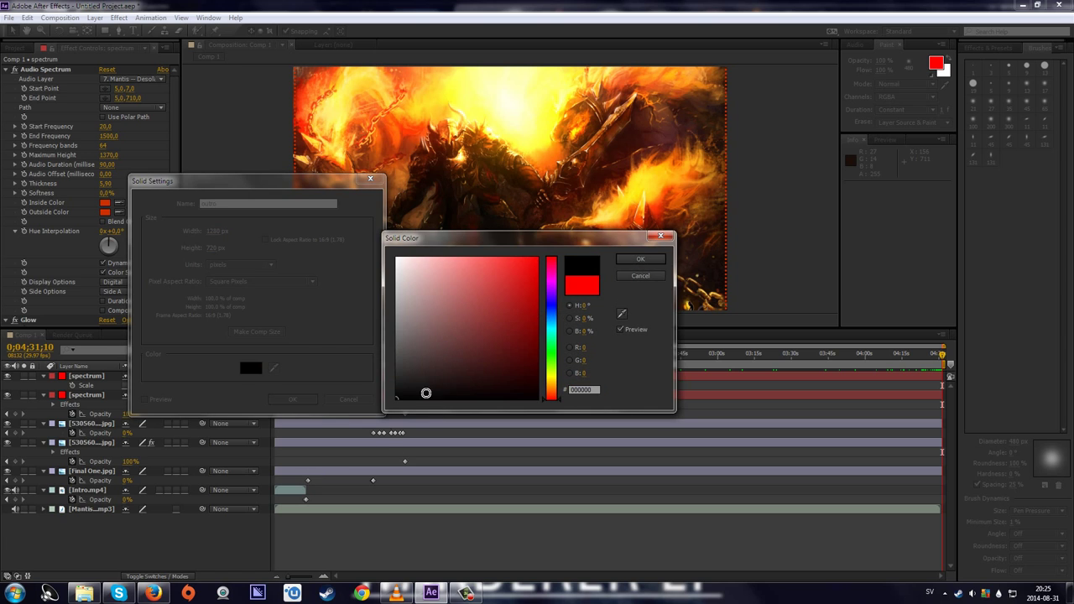
{"action": "left_click", "coordinate": [638, 260]}
{"action": "key", "text": "Return"}
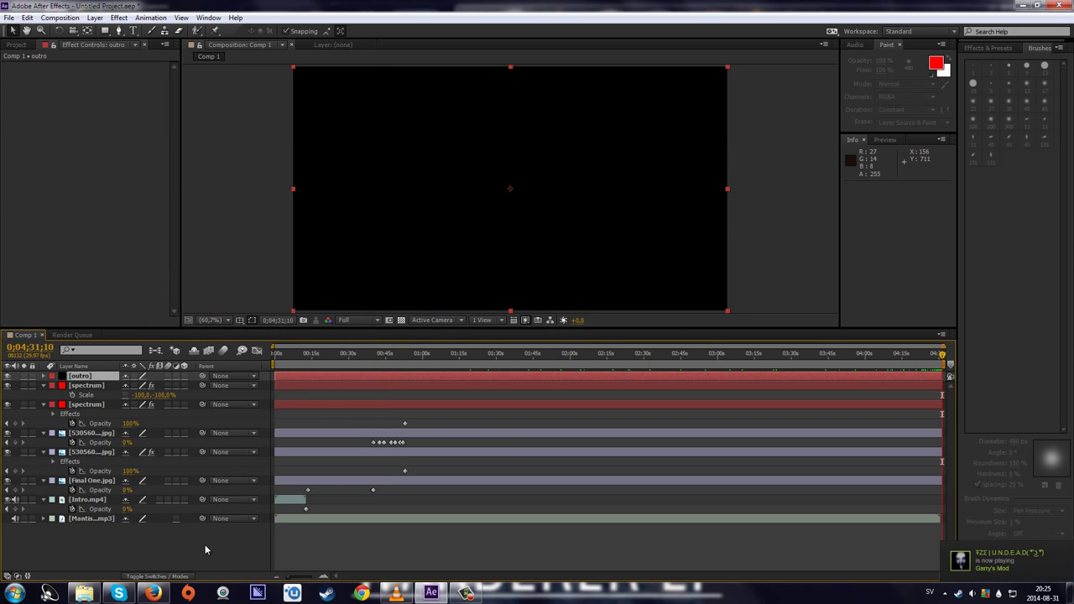
- Reveal the layers' Opacity properties and set the outro layer's Opacity to 0%
{"action": "left_click", "coordinate": [205, 550]}
{"action": "key", "text": "t"}
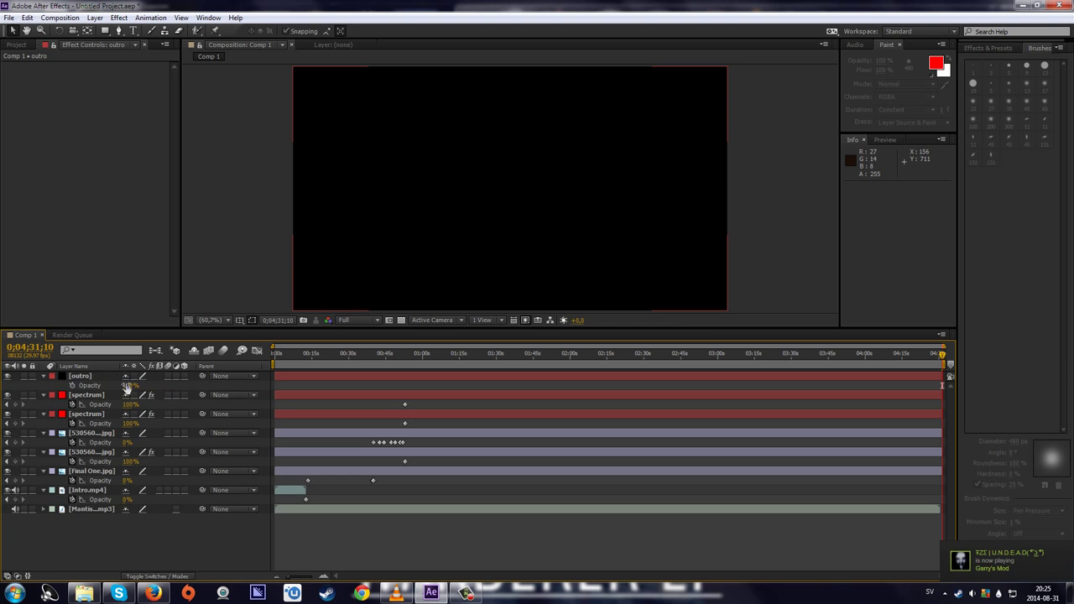
{"action": "left_click_drag", "start_coordinate": [127, 385], "coordinate": [3, 388]}
- Move to 0;04;22;15, start the work area at 0;04;21;18 and RAM-preview the end of the song
{"action": "left_click_drag", "start_coordinate": [317, 355], "coordinate": [920, 355]}
{"action": "left_click_drag", "start_coordinate": [277, 367], "coordinate": [918, 367]}
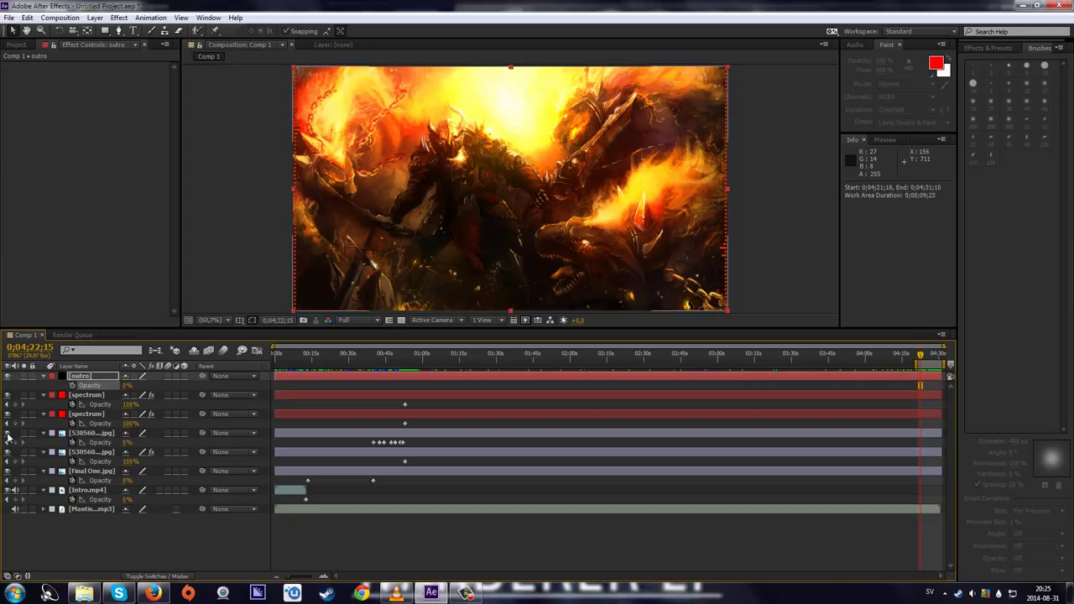
{"action": "left_click", "coordinate": [176, 564]}
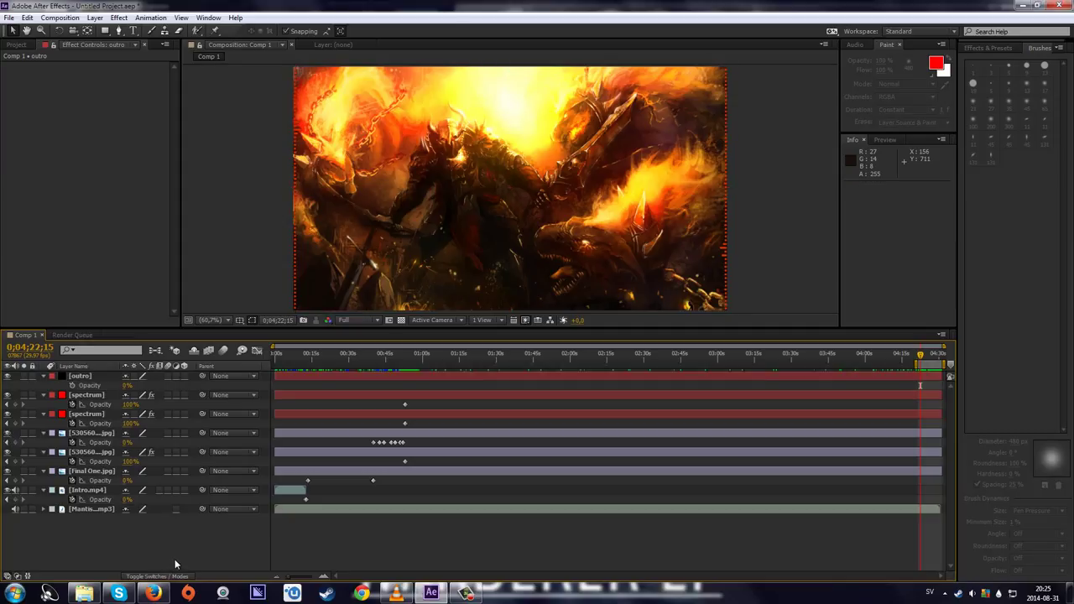
{"action": "key", "text": "KP_0"}
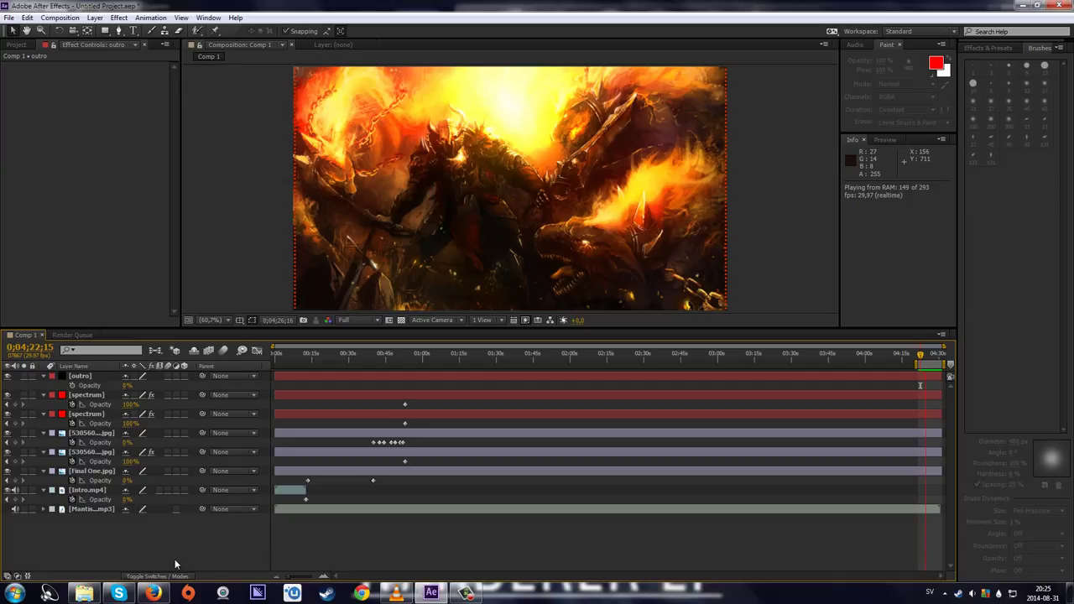
{"action": "key", "text": "space"}
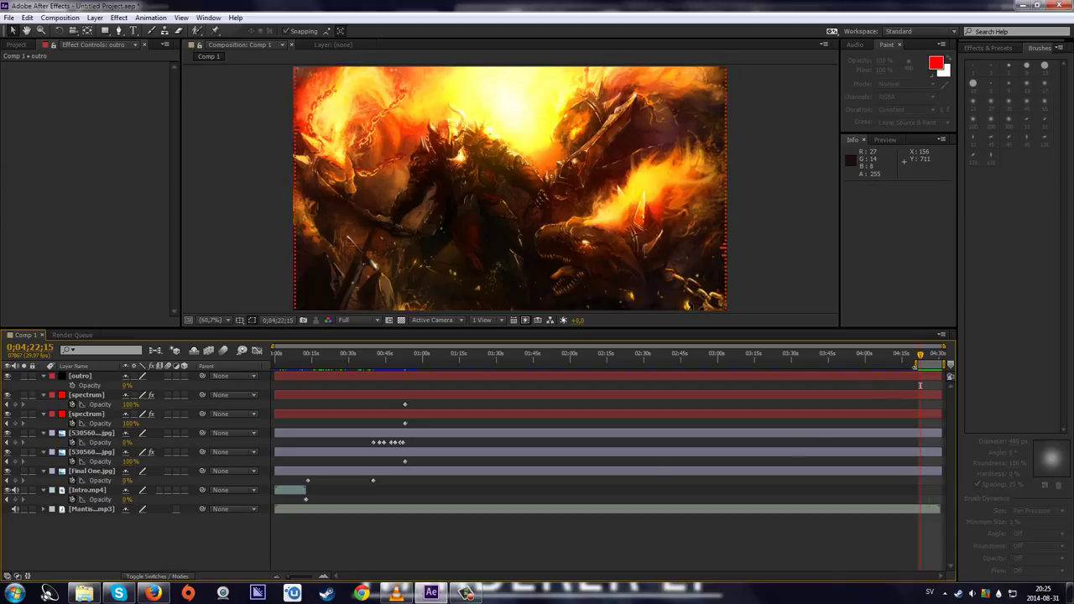
- Move the work area start slightly earlier, to about 0;04;20, and RAM-preview the ending again
{"action": "left_click_drag", "start_coordinate": [916, 366], "coordinate": [913, 365]}
{"action": "key", "text": "KP_0"}
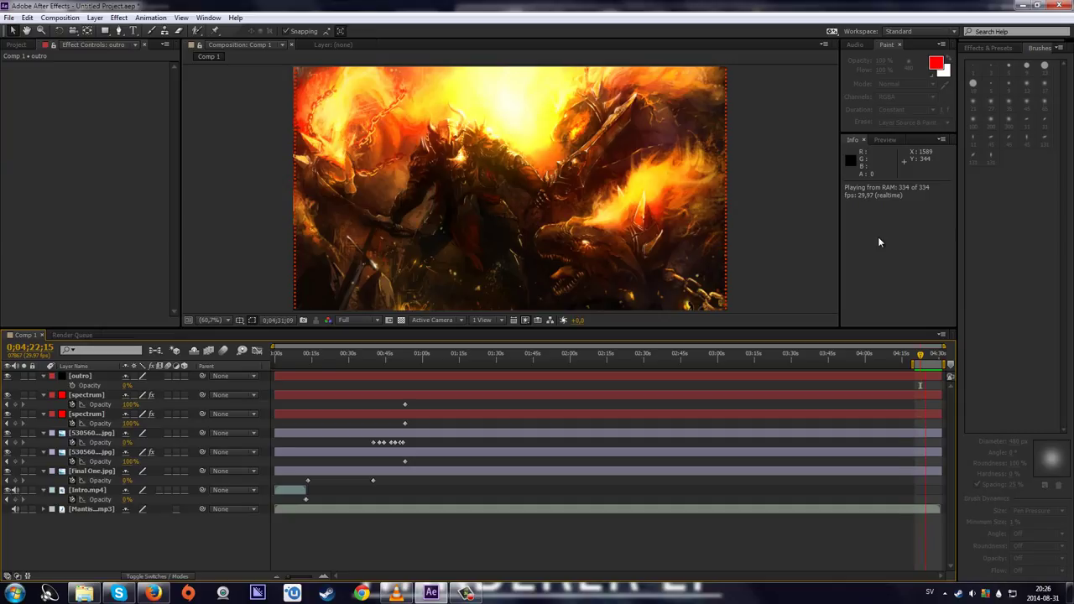
{"action": "key", "text": "space"}
- Add a 0% Opacity keyframe to the outro layer at about 0;04;20, where the music starts to end
{"action": "scroll", "coordinate": [929, 404], "scroll_direction": "up", "scroll_amount": 3}
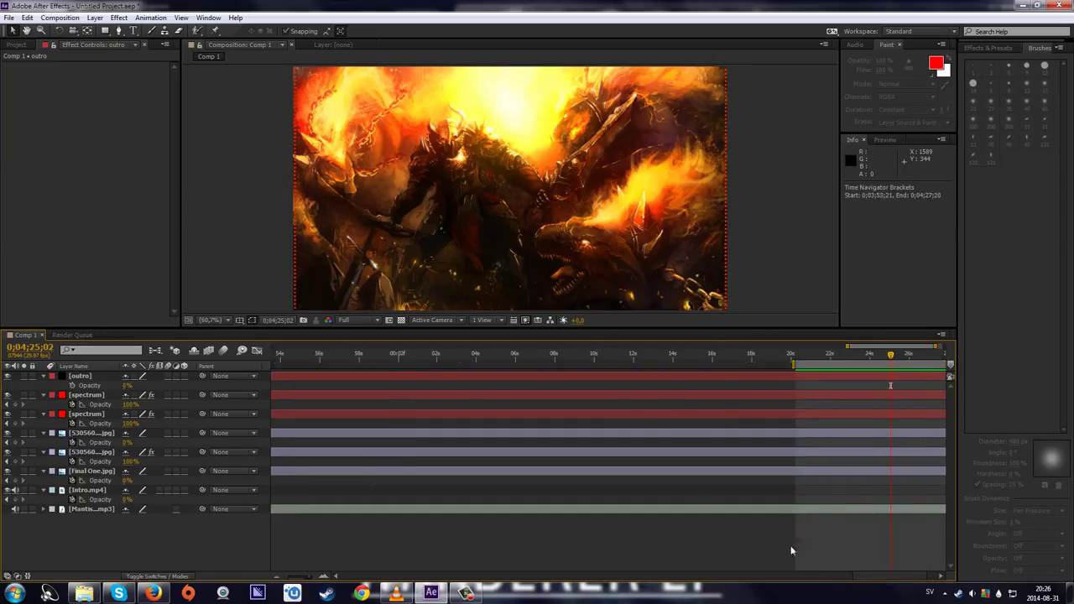
{"action": "left_click_drag", "start_coordinate": [874, 578], "coordinate": [910, 580]}
{"action": "left_click_drag", "start_coordinate": [817, 356], "coordinate": [741, 361]}
{"action": "left_click_drag", "start_coordinate": [943, 365], "coordinate": [943, 364]}
{"action": "left_click", "coordinate": [107, 378]}
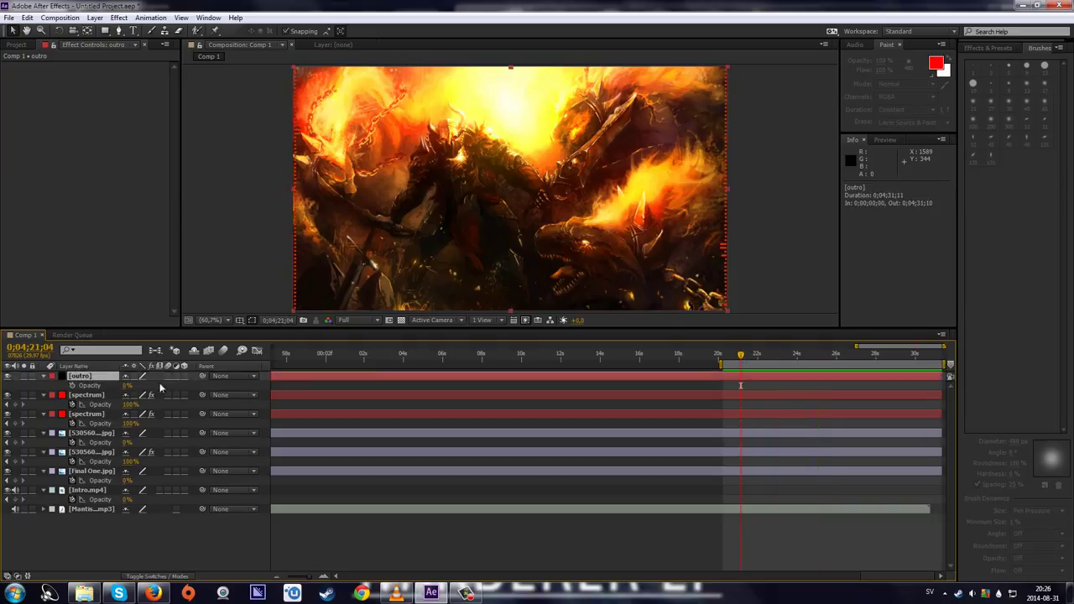
{"action": "left_click_drag", "start_coordinate": [743, 357], "coordinate": [928, 356]}
{"action": "left_click", "coordinate": [73, 385]}
- At 0;04;30;20, keyframe the outro layer's Opacity at 100% and RAM-preview the fade to black
{"action": "left_click", "coordinate": [732, 356]}
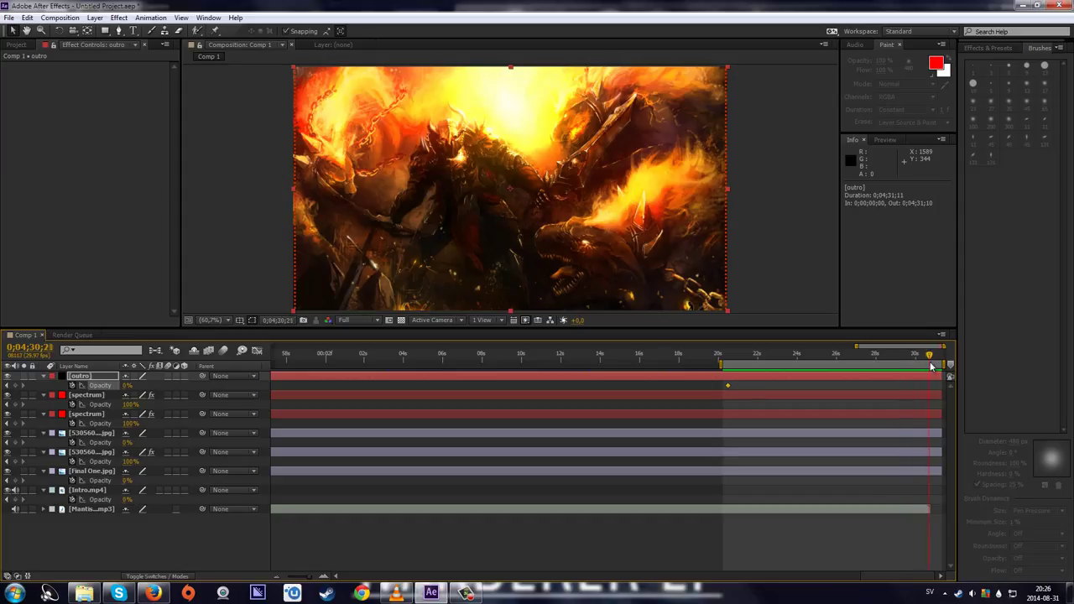
{"action": "left_click_drag", "start_coordinate": [127, 386], "coordinate": [973, 370]}
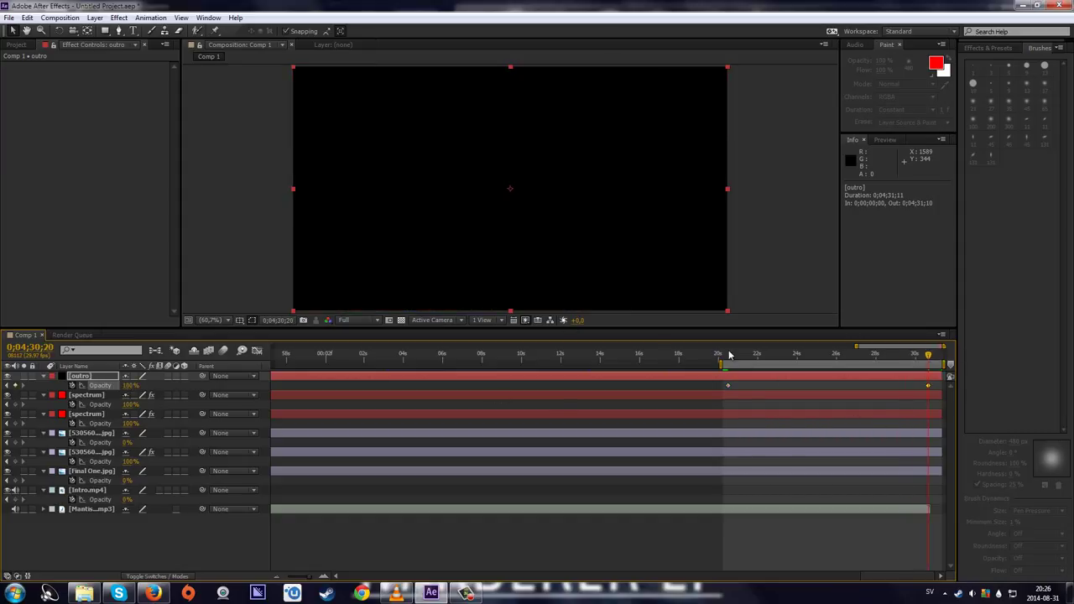
{"action": "key", "text": "KP_0"}
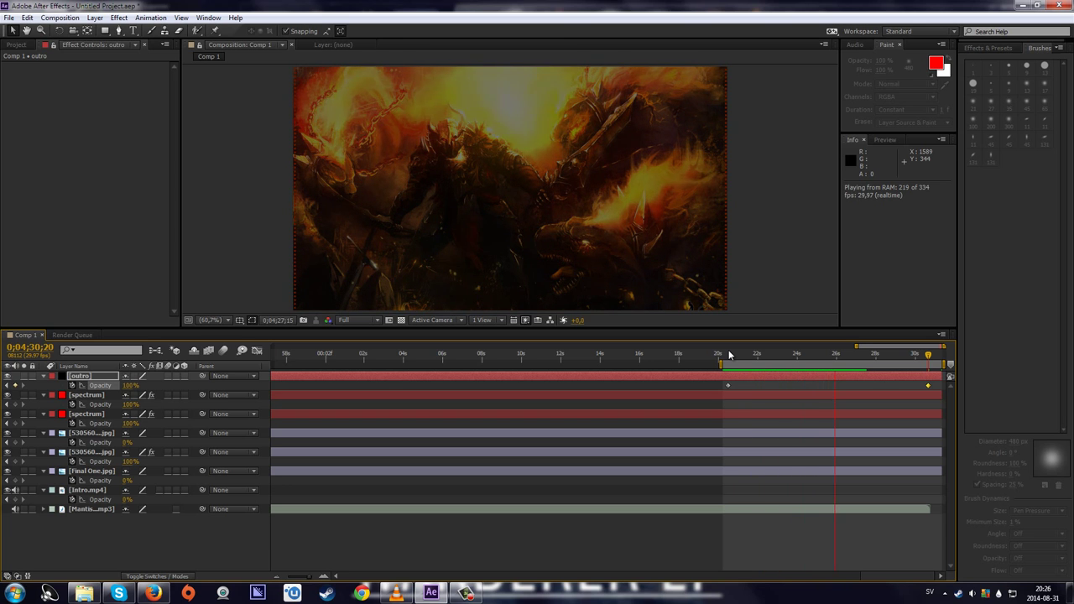
{"action": "key", "text": "space"}
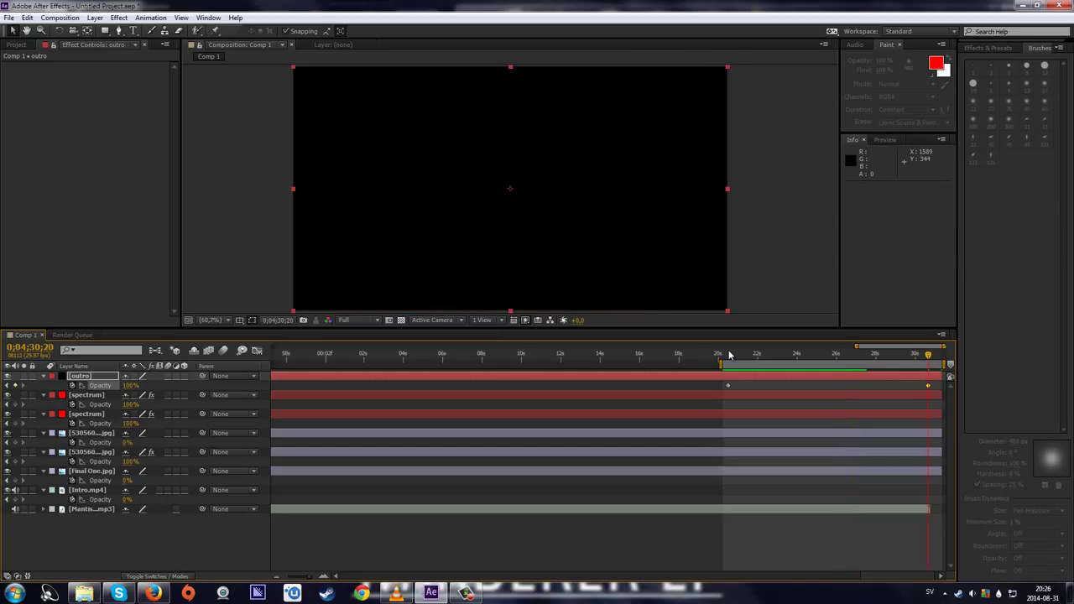
- Reset the work area to span the whole composition, from 0;00;00;00 to 0;04;31;10
{"action": "left_click_drag", "start_coordinate": [719, 364], "coordinate": [188, 372]}
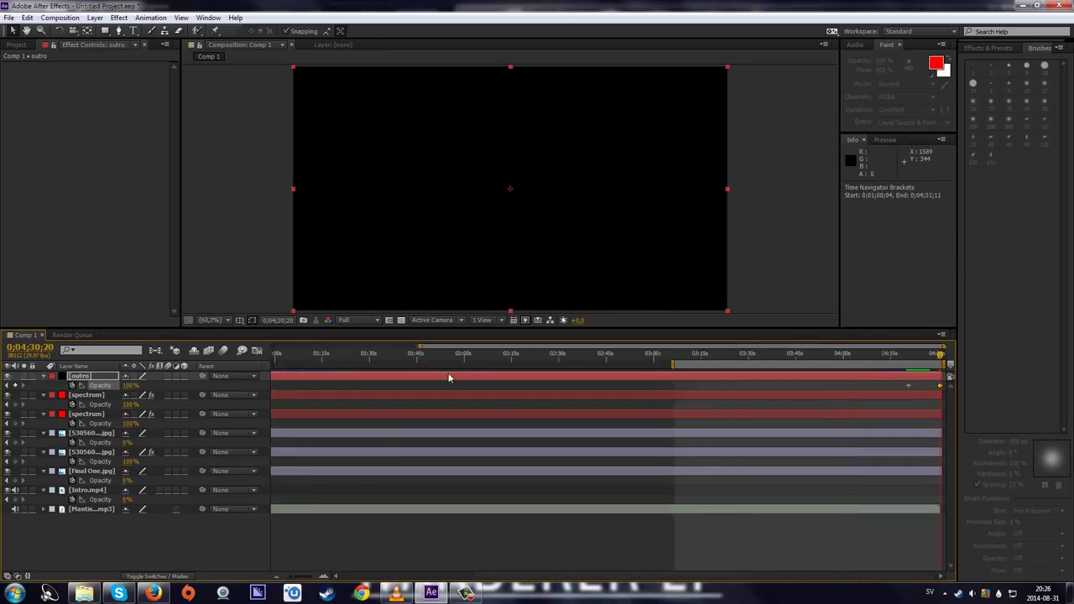
{"action": "left_click_drag", "start_coordinate": [735, 364], "coordinate": [275, 364]}
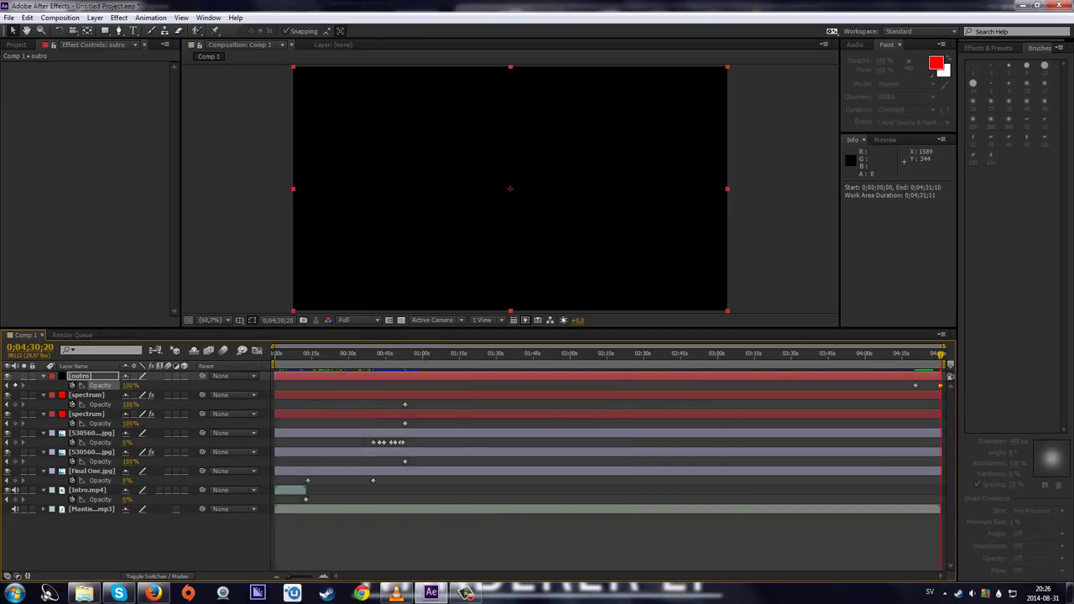
{"action": "scroll", "coordinate": [889, 475], "scroll_direction": "up", "scroll_amount": 4}
{"action": "scroll", "coordinate": [911, 509], "scroll_direction": "up", "scroll_amount": 5}
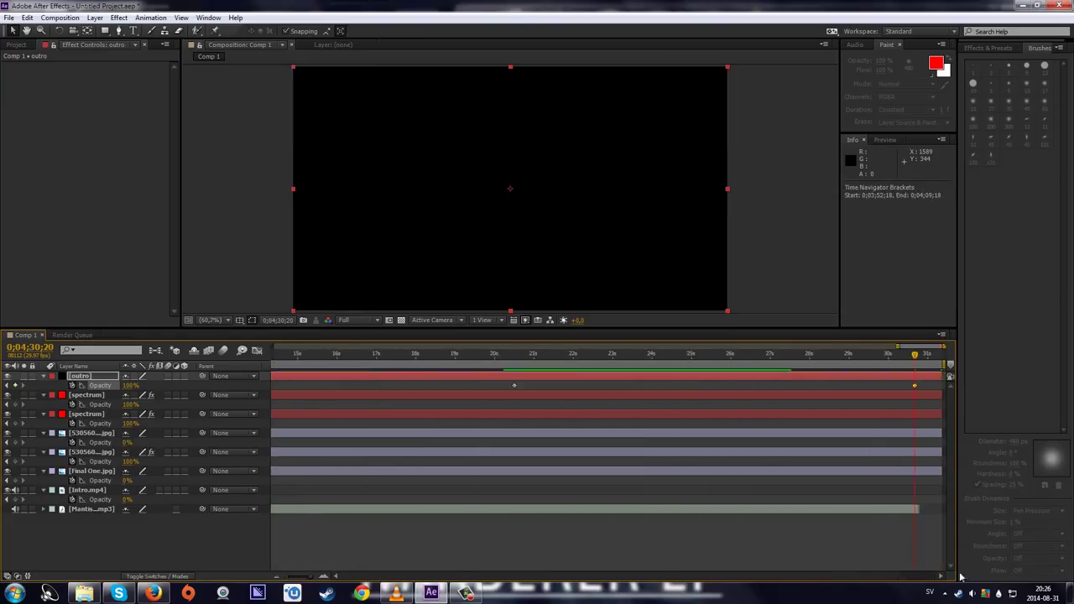
- Move the work area end to where the music ends, about 0;04;30;23, and trim the composition to the work area
{"action": "left_click", "coordinate": [940, 576]}
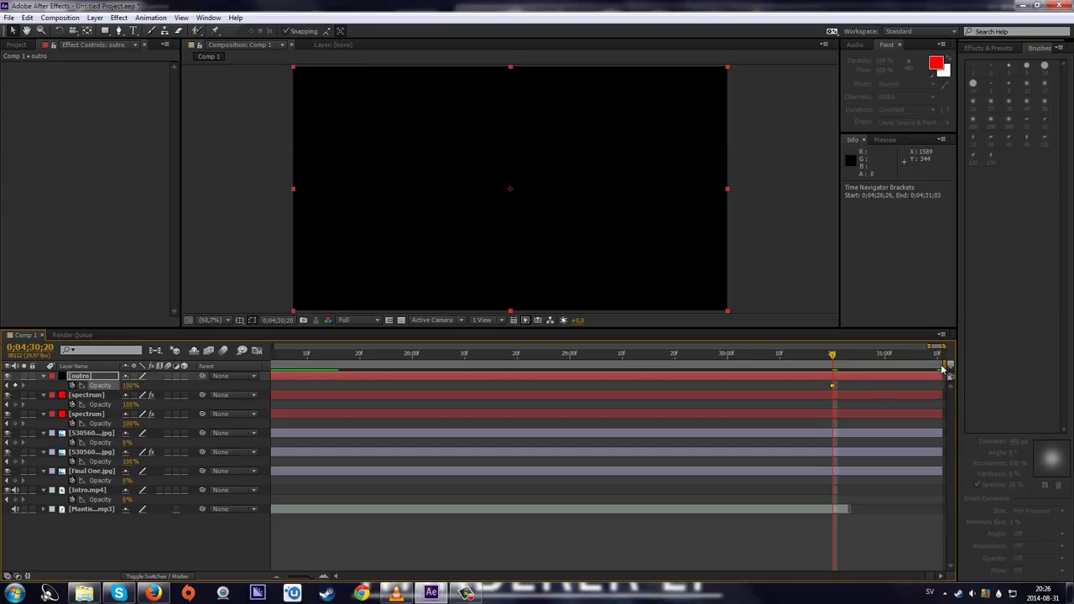
{"action": "left_click_drag", "start_coordinate": [948, 367], "coordinate": [852, 370]}
{"action": "key", "text": "semicolon"}
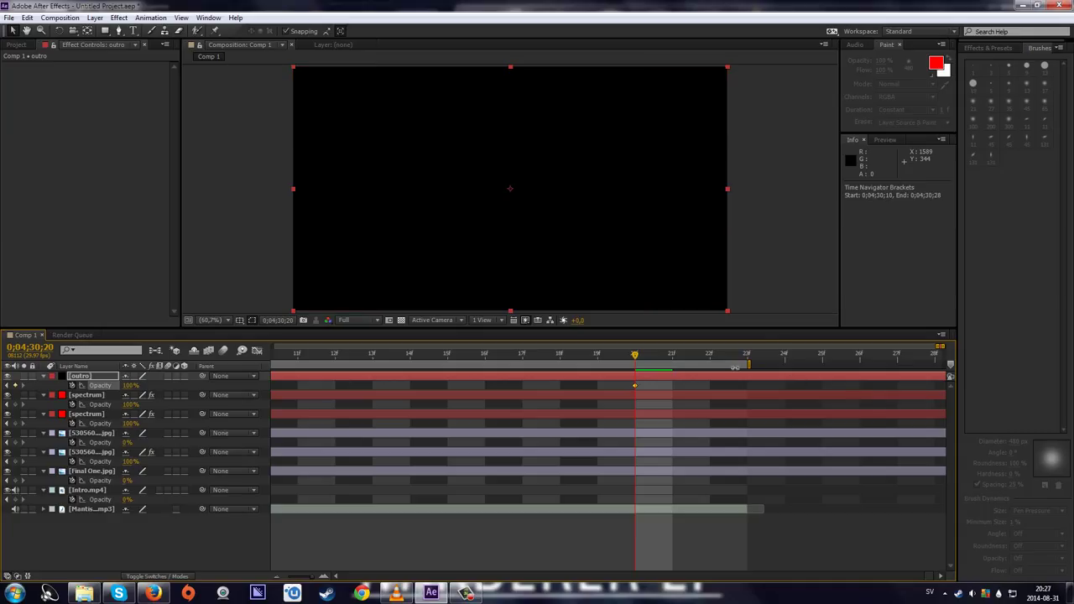
{"action": "left_click_drag", "start_coordinate": [746, 363], "coordinate": [770, 363]}
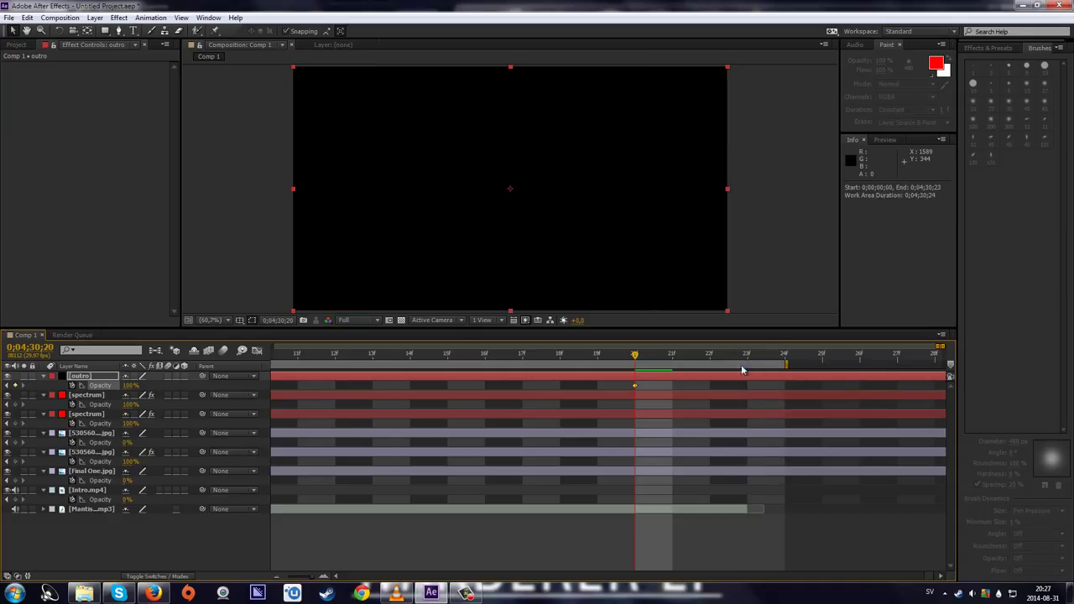
{"action": "right_click", "coordinate": [741, 367]}
{"action": "left_click", "coordinate": [779, 400]}
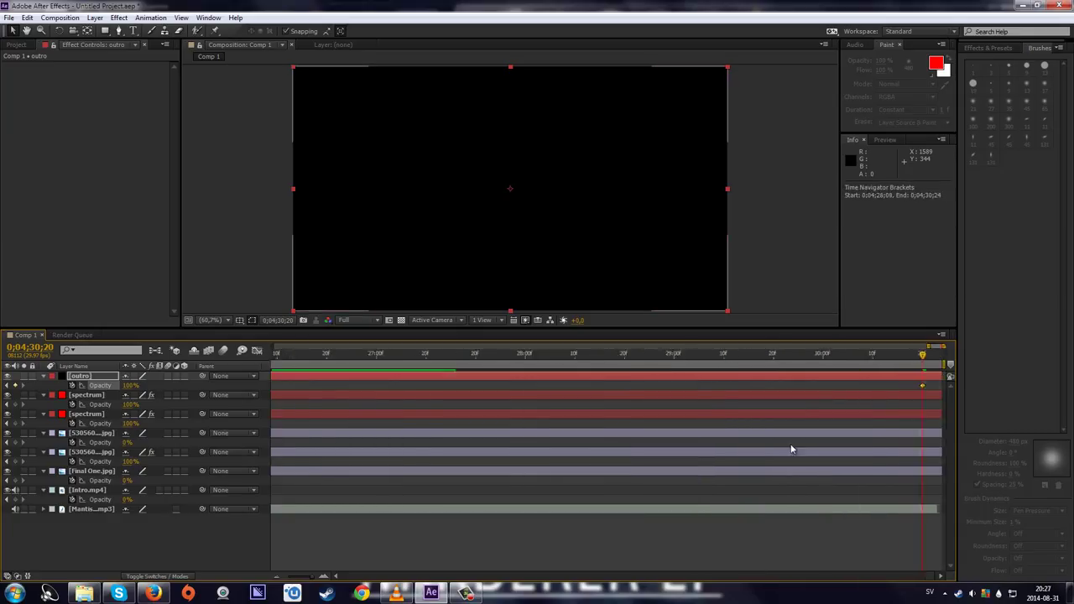
- Show the whole composition in the timeline and return the playhead to 0;00;00;00
{"action": "key", "text": ";"}
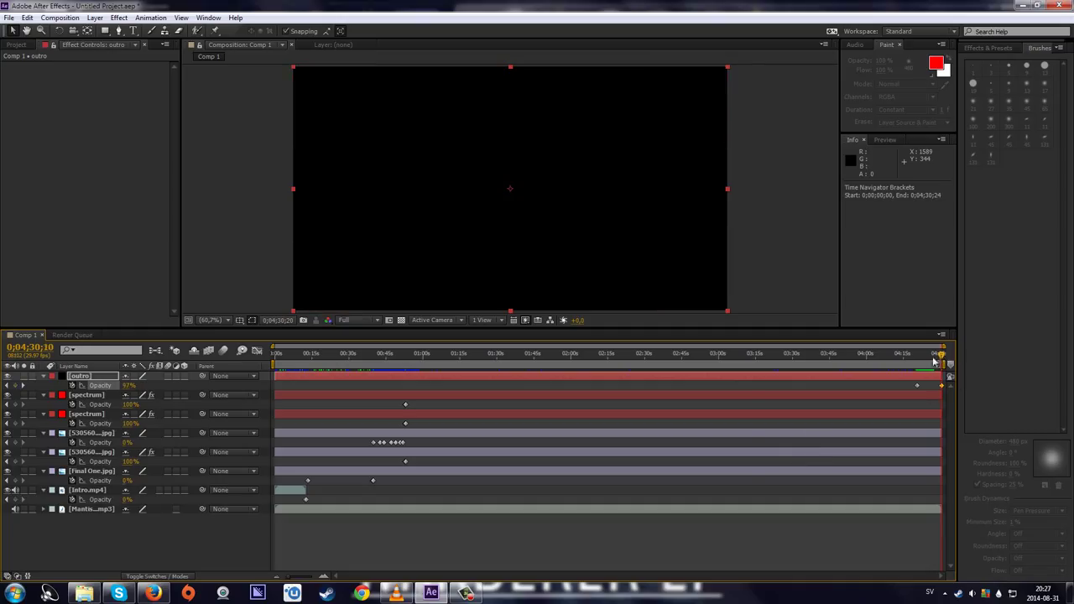
{"action": "left_click", "coordinate": [532, 353]}
{"action": "left_click_drag", "start_coordinate": [511, 357], "coordinate": [272, 354]}
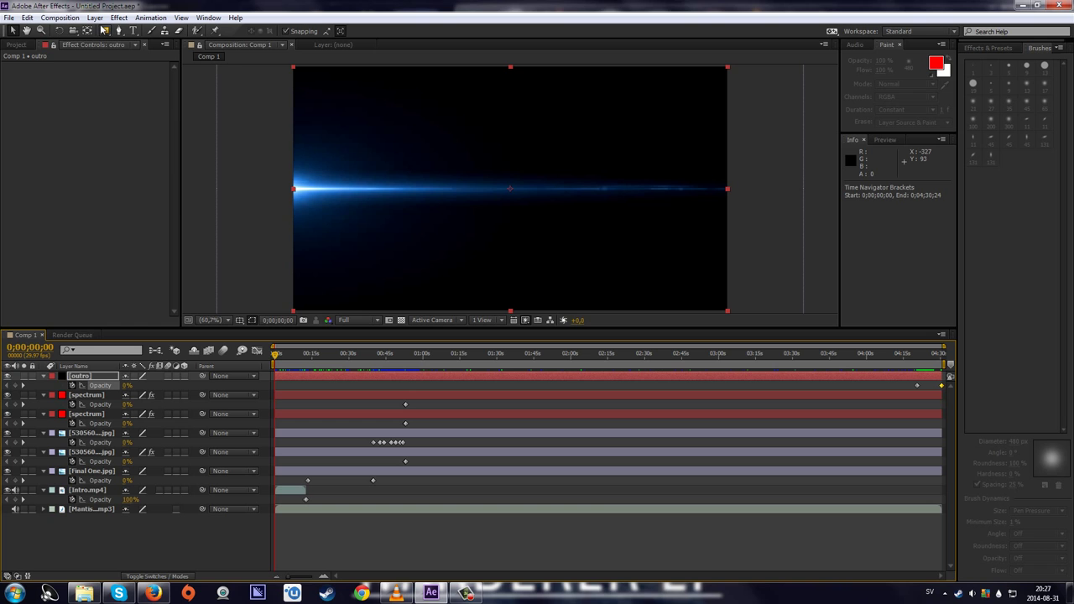
- Save the project as "mantis desolation" in the DJ FR0ST folder
{"action": "key", "text": "ctrl+s"}
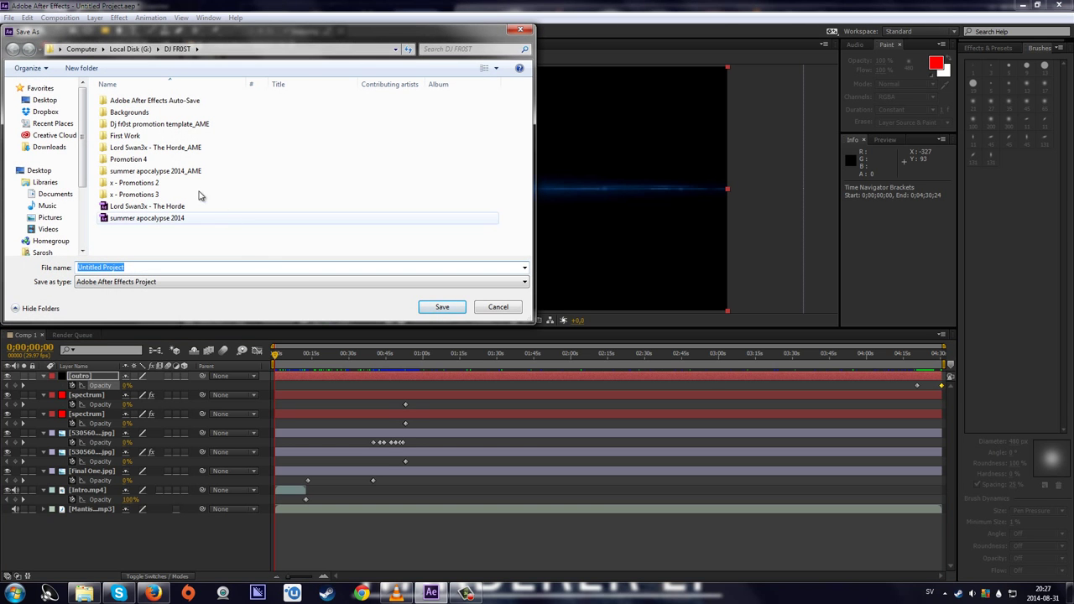
{"action": "double_click", "coordinate": [124, 158]}
{"action": "key", "text": "BackSpace"}
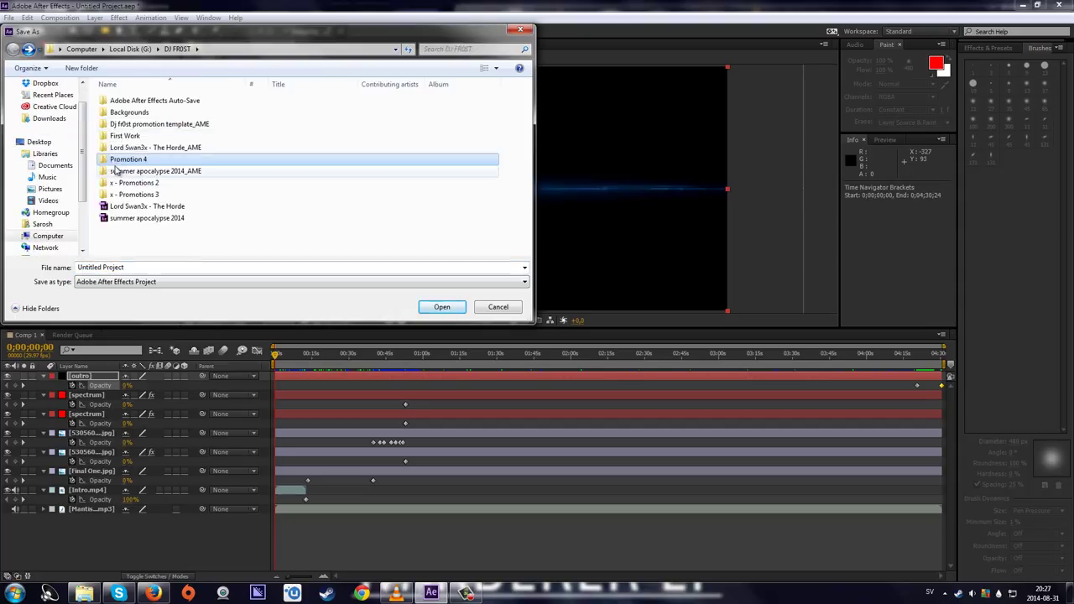
{"action": "left_click", "coordinate": [145, 269]}
{"action": "type", "text": "mantis de"}
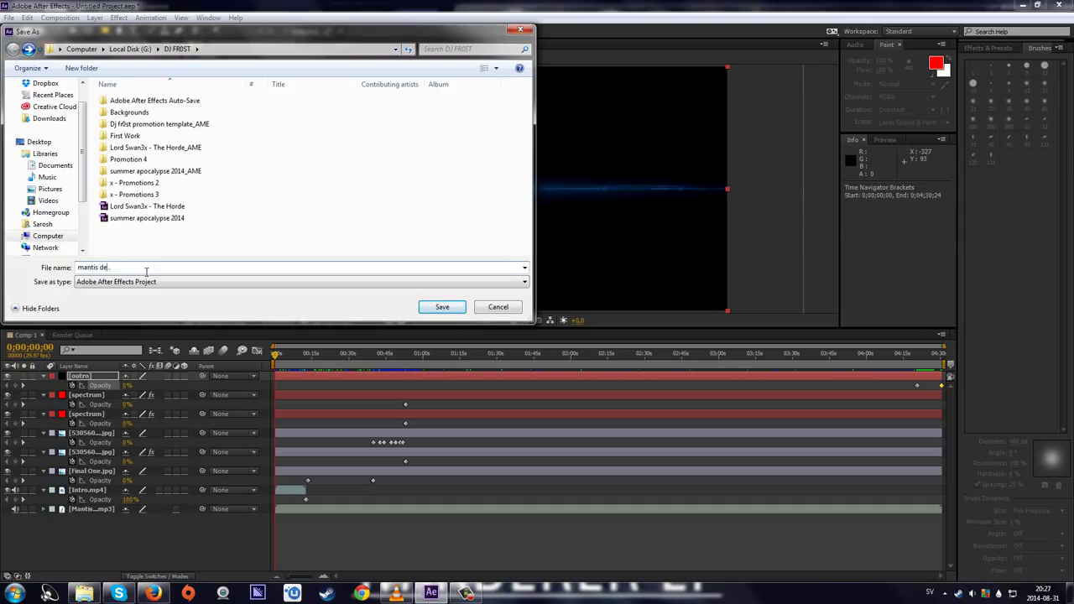
{"action": "type", "text": "solation"}
{"action": "key", "text": "Return"}
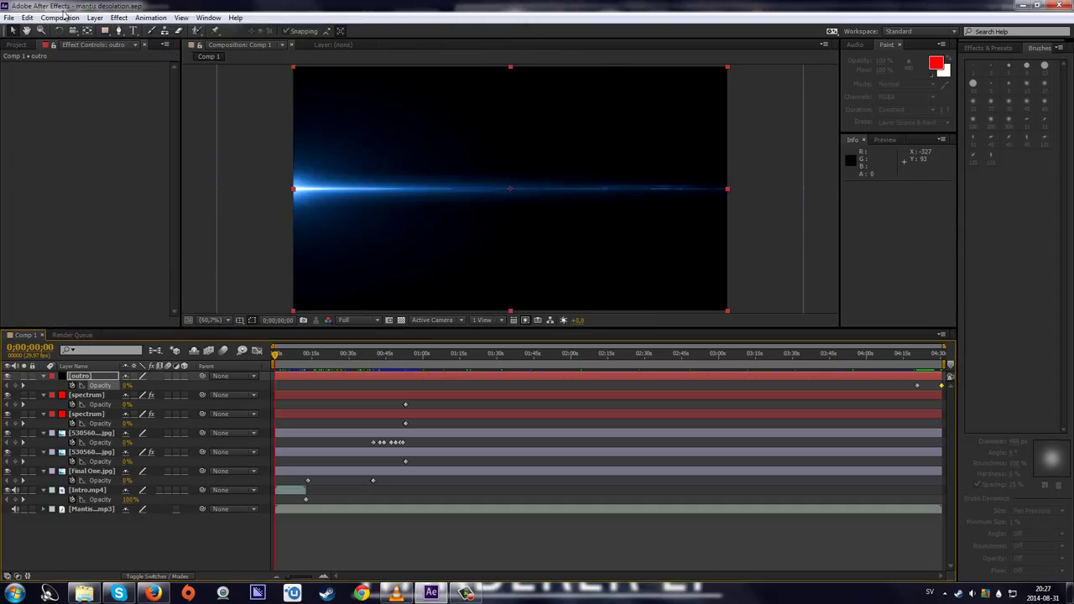
- Try twice to add the composition to the Adobe Media Encoder queue, closing the encoder's error dialog each time
{"action": "left_click", "coordinate": [96, 18]}
{"action": "mouse_move", "coordinate": [60, 18]}
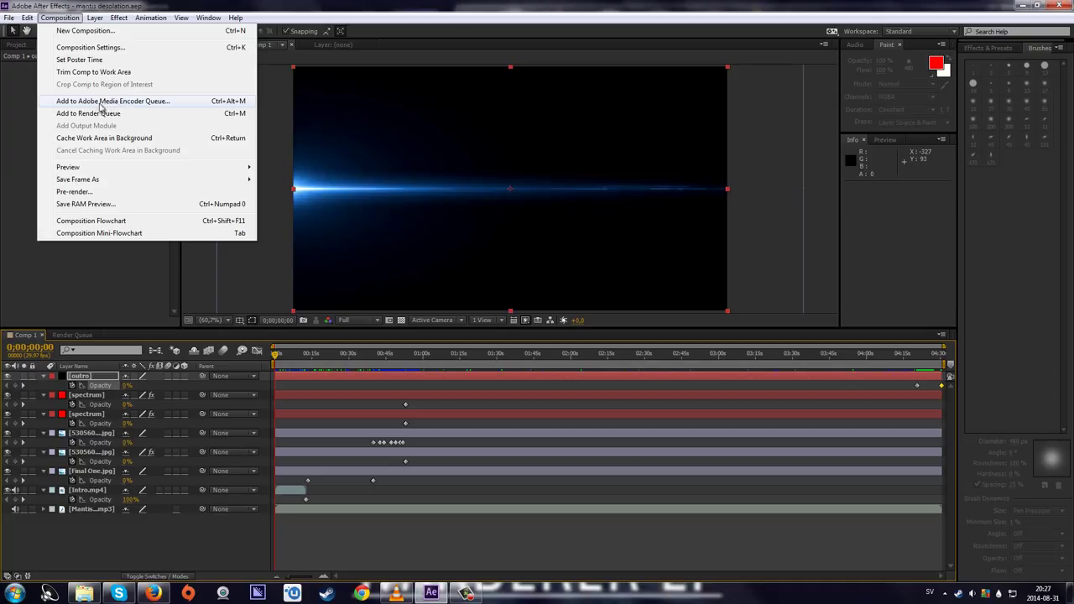
{"action": "left_click", "coordinate": [130, 102]}
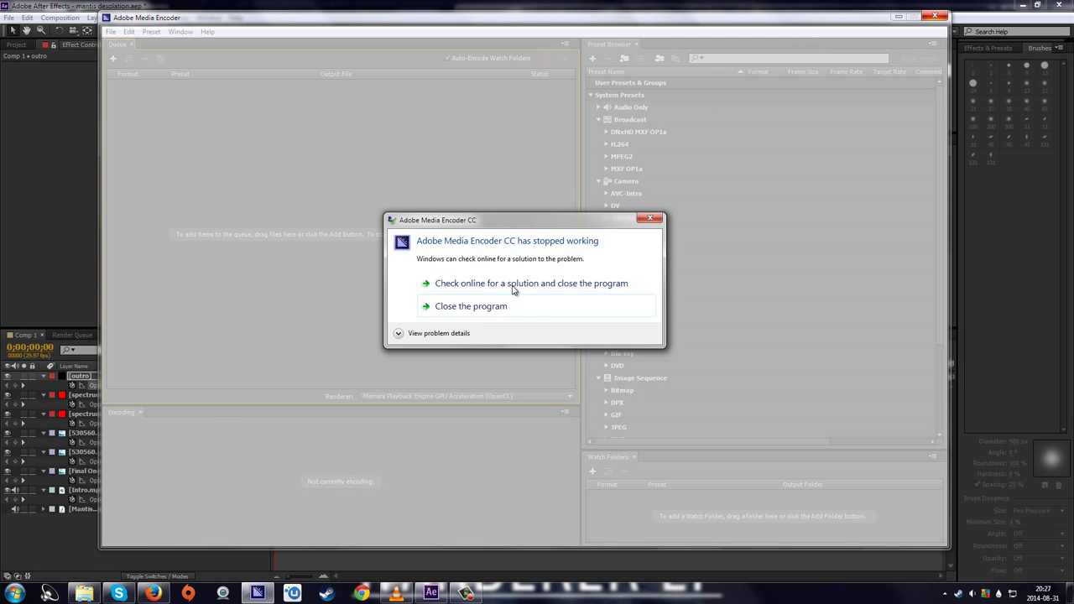
{"action": "left_click", "coordinate": [509, 285]}
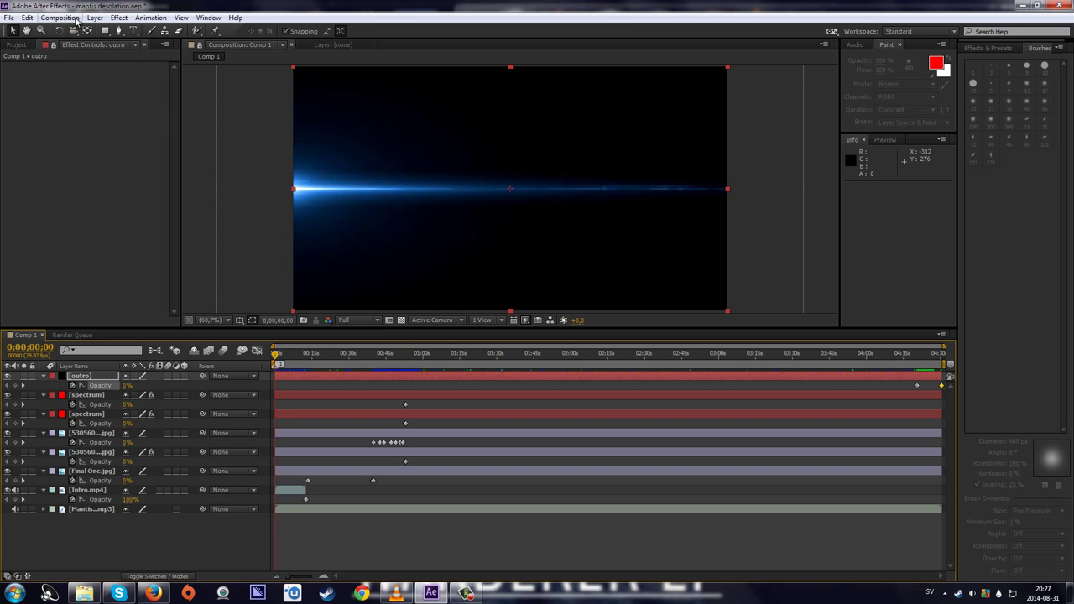
{"action": "left_click", "coordinate": [60, 17]}
{"action": "left_click", "coordinate": [98, 97]}
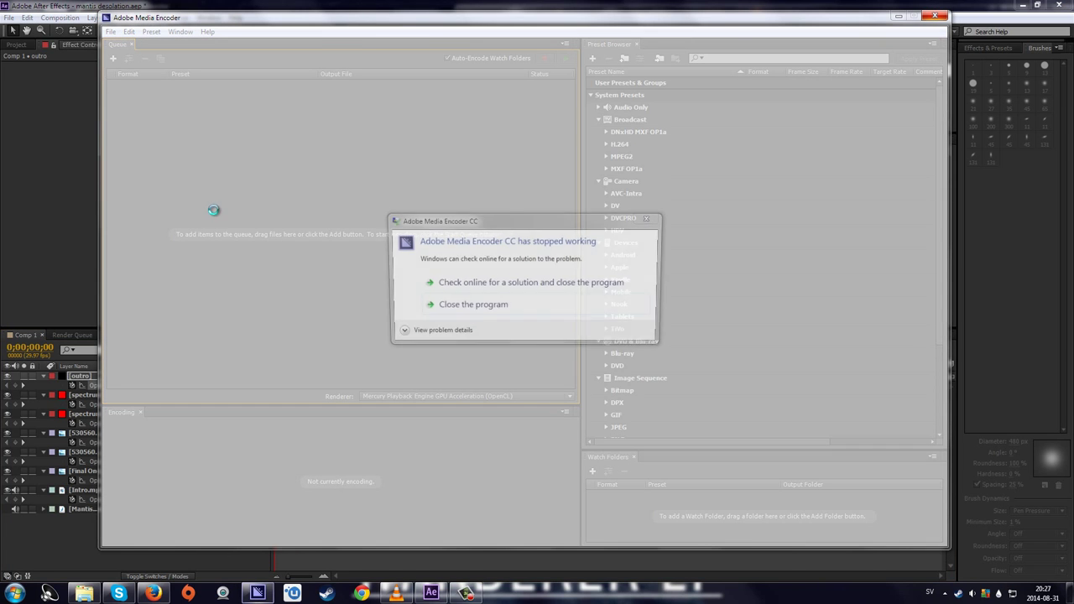
{"action": "left_click", "coordinate": [426, 308]}
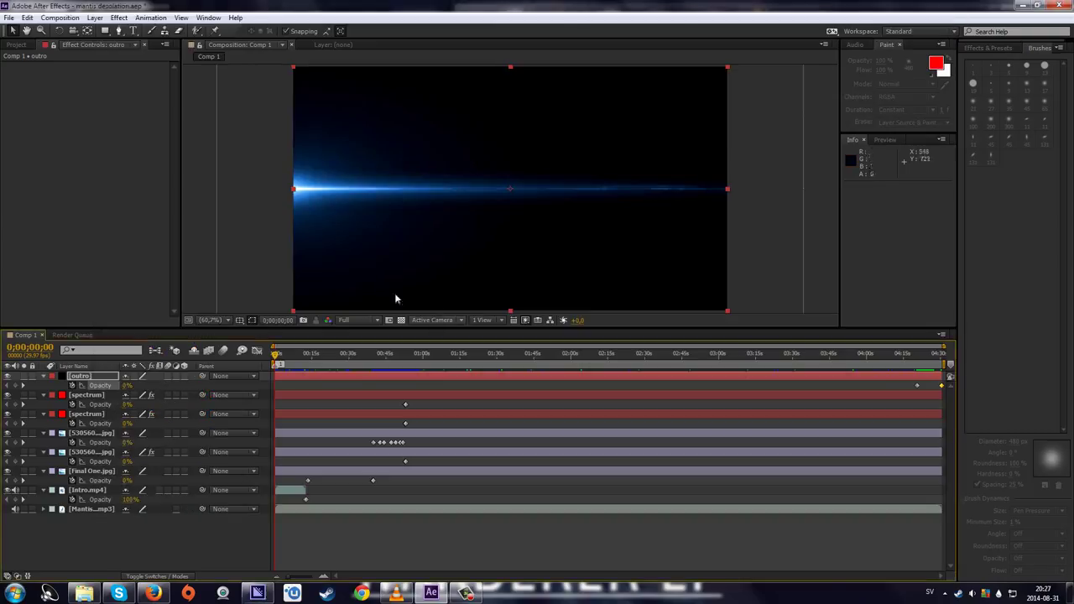
- Search Windows for "adobe", launch Adobe Media Encoder CC 2014 and move its window so After Effects is reachable
{"action": "left_click", "coordinate": [10, 590]}
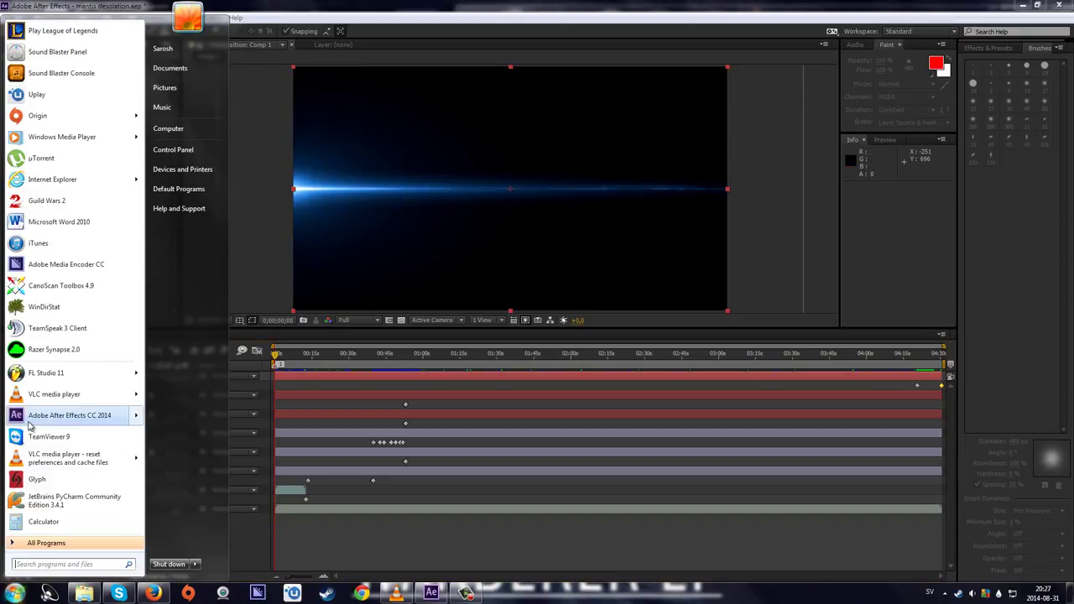
{"action": "type", "text": "adoe"}
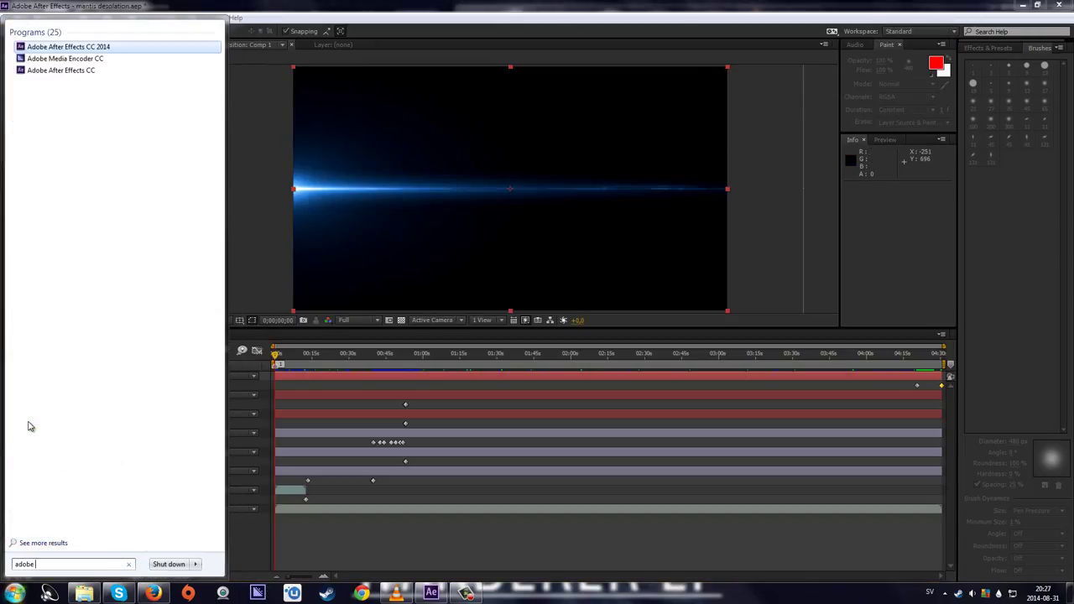
{"action": "key", "text": "Down"}
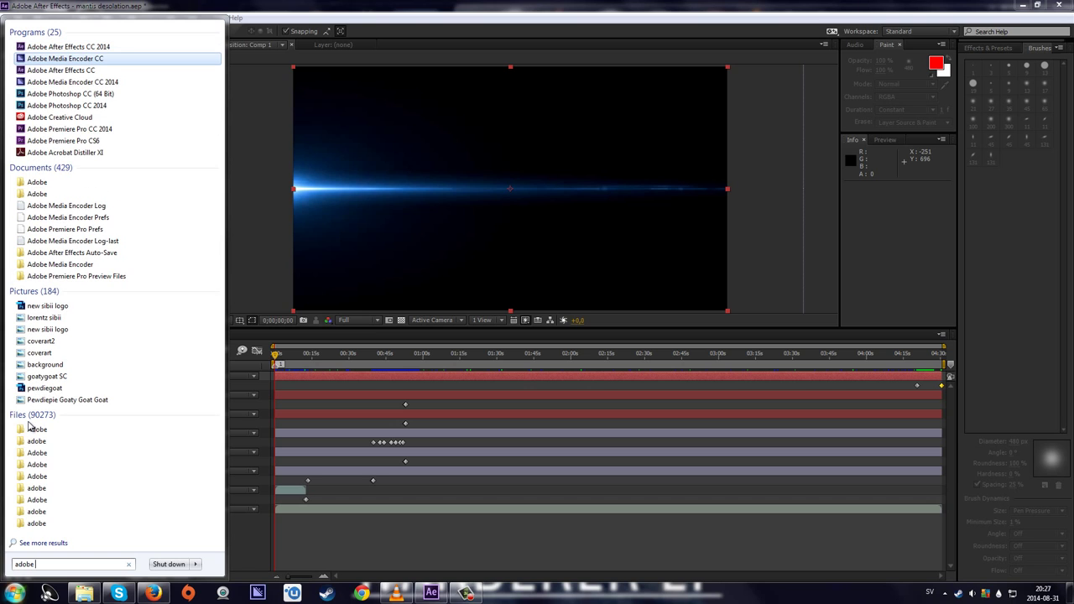
{"action": "key", "text": "Down"}
{"action": "key", "text": "Down"}
{"action": "key", "text": "Return"}
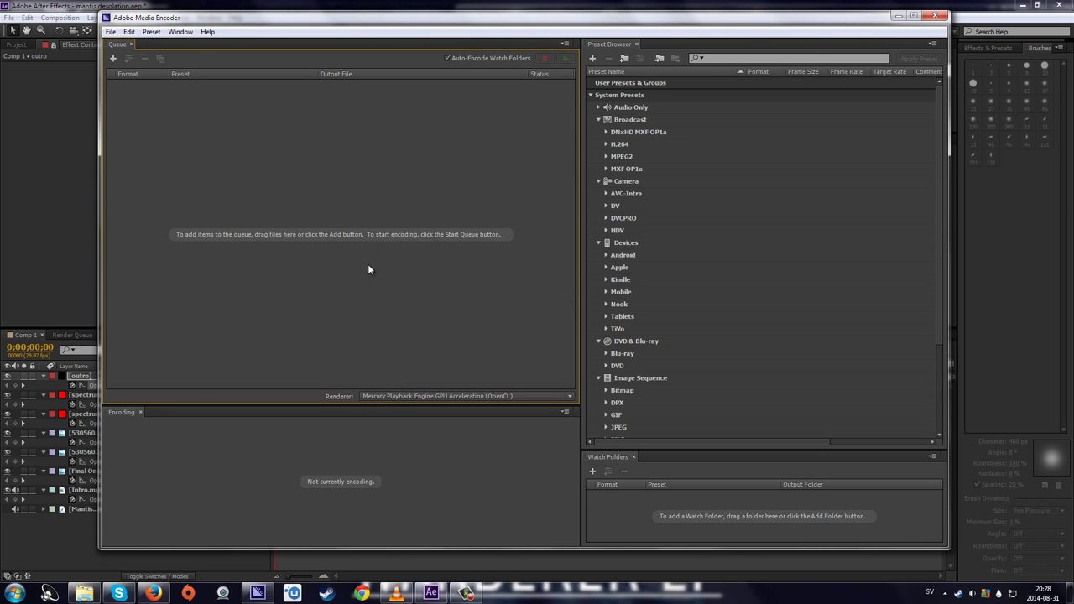
{"action": "left_click_drag", "start_coordinate": [213, 22], "coordinate": [241, 36]}
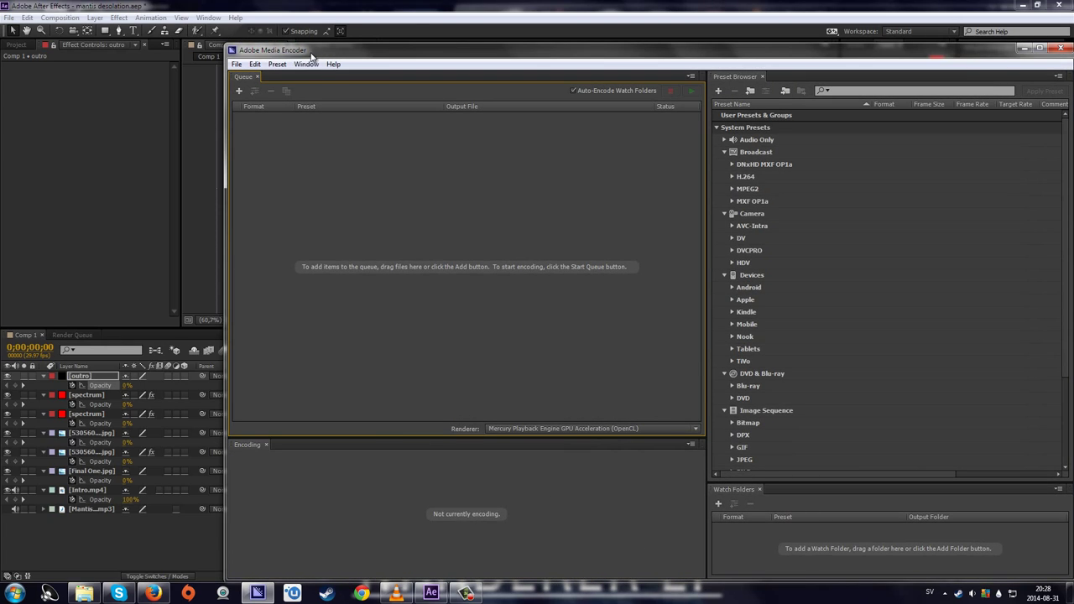
{"action": "left_click_drag", "start_coordinate": [313, 53], "coordinate": [185, 38]}
- Add the composition to the Adobe Media Encoder queue from After Effects and switch to Media Encoder
{"action": "left_click", "coordinate": [49, 155]}
{"action": "left_click", "coordinate": [61, 18]}
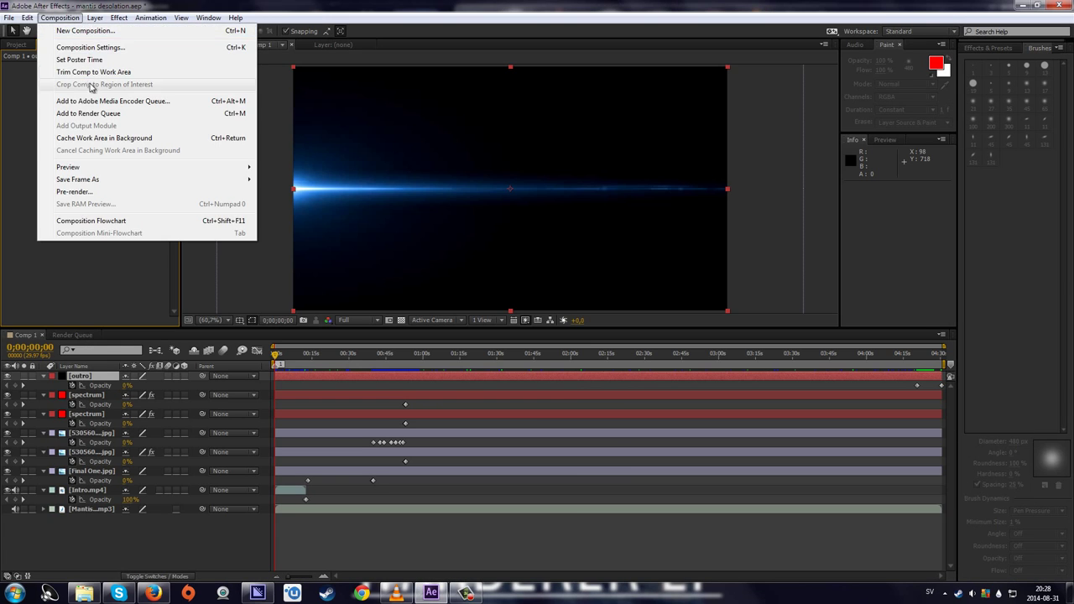
{"action": "left_click", "coordinate": [126, 101]}
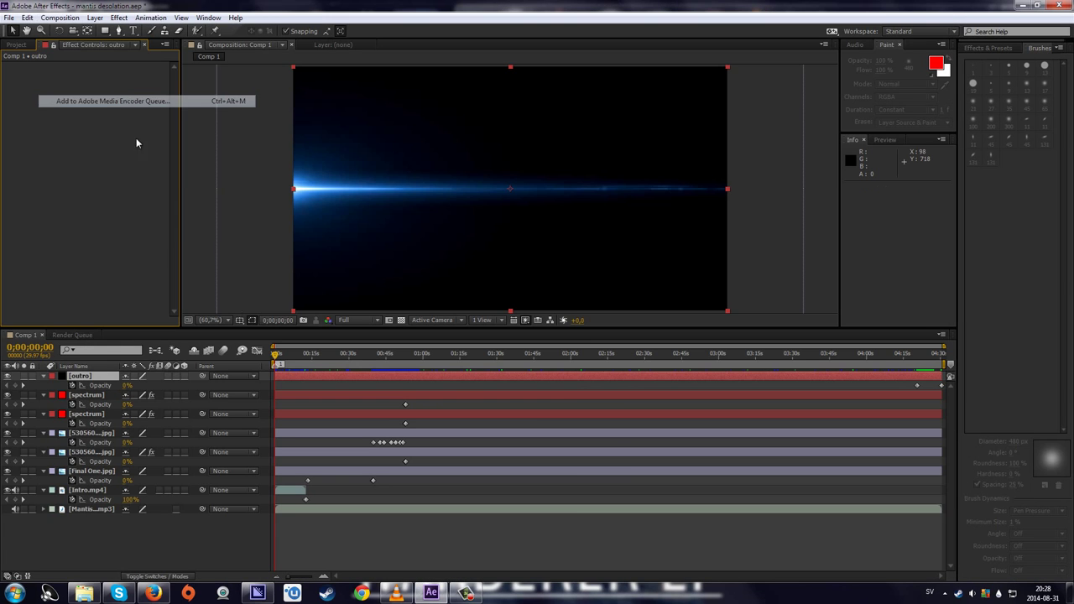
{"action": "left_click", "coordinate": [258, 594]}
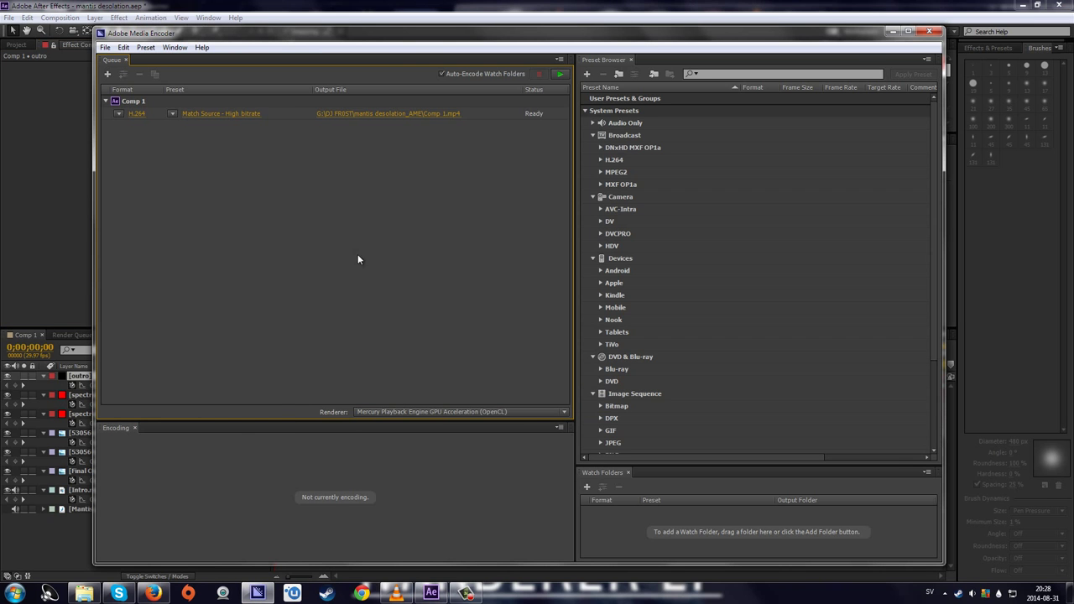
- In Comp 1's H.264 export settings, try a 10 Mbps target bitrate, a 12 Mbps maximum and Use Maximum Render Quality
{"action": "left_click", "coordinate": [220, 114]}
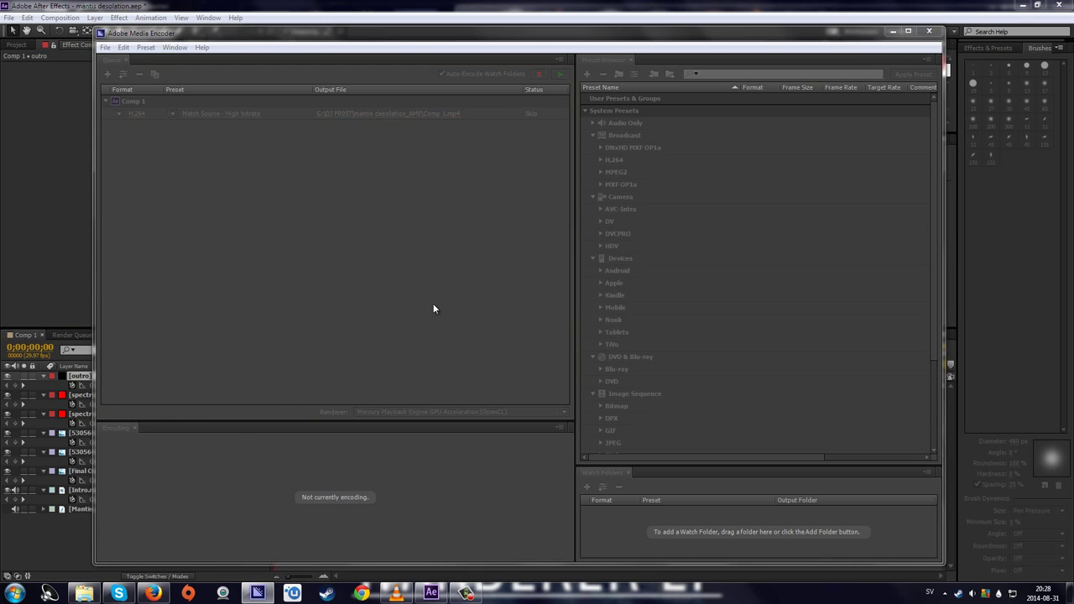
{"action": "left_click_drag", "start_coordinate": [974, 272], "coordinate": [974, 323]}
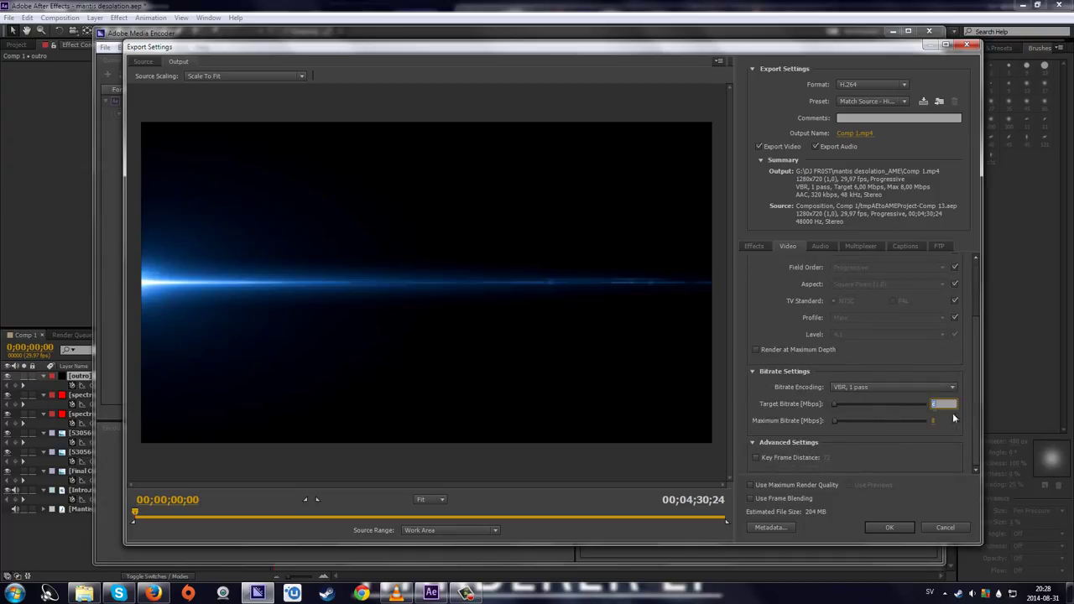
{"action": "left_click", "coordinate": [933, 423]}
{"action": "key", "text": "Return"}
{"action": "left_click", "coordinate": [936, 403]}
{"action": "type", "text": "6"}
{"action": "key", "text": "Return"}
{"action": "left_click_drag", "start_coordinate": [938, 421], "coordinate": [852, 416]}
{"action": "left_click", "coordinate": [935, 404]}
{"action": "type", "text": "10"}
{"action": "key", "text": "Return"}
{"action": "left_click", "coordinate": [764, 354]}
{"action": "left_click", "coordinate": [771, 484]}
- Look through the audio export settings and cancel the export settings dialog, discarding its changes
{"action": "left_click", "coordinate": [824, 250]}
{"action": "scroll", "coordinate": [943, 355], "scroll_direction": "down", "scroll_amount": 1}
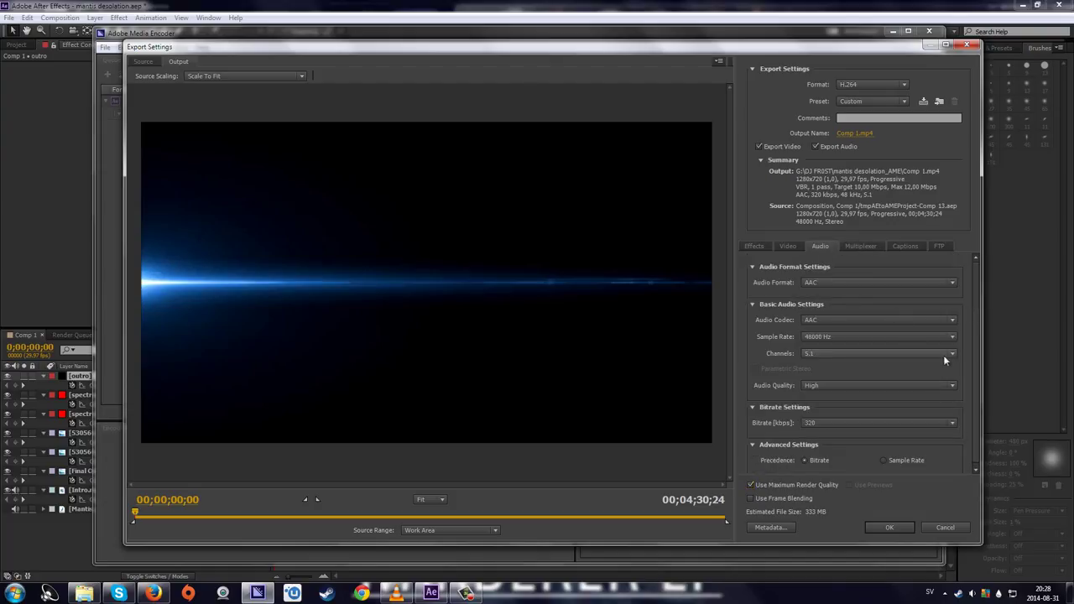
{"action": "scroll", "coordinate": [949, 353], "scroll_direction": "up", "scroll_amount": 2}
{"action": "scroll", "coordinate": [936, 359], "scroll_direction": "down", "scroll_amount": 1}
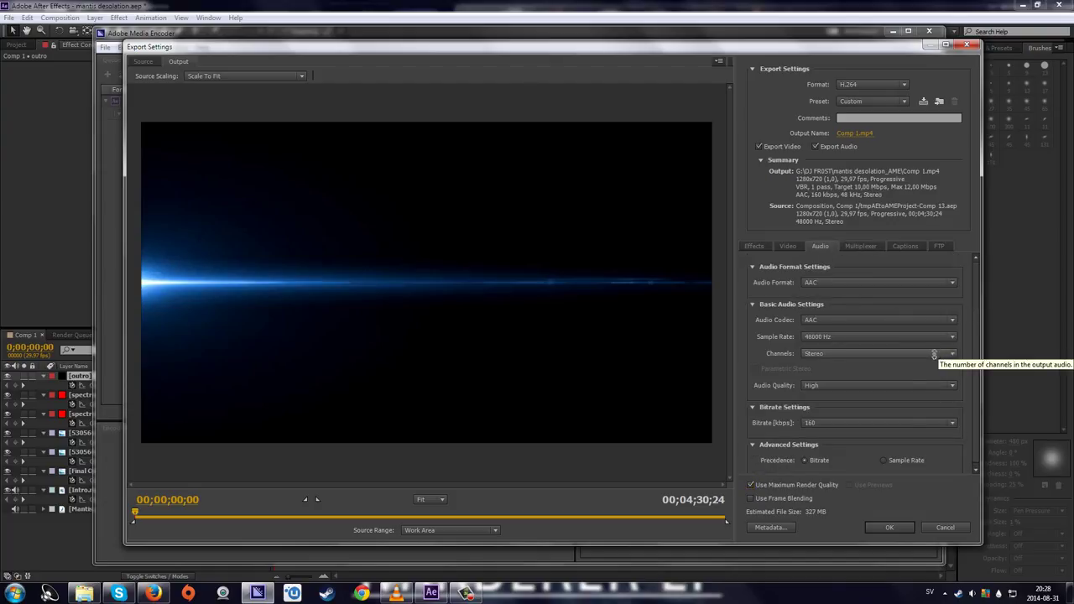
{"action": "left_click", "coordinate": [934, 527]}
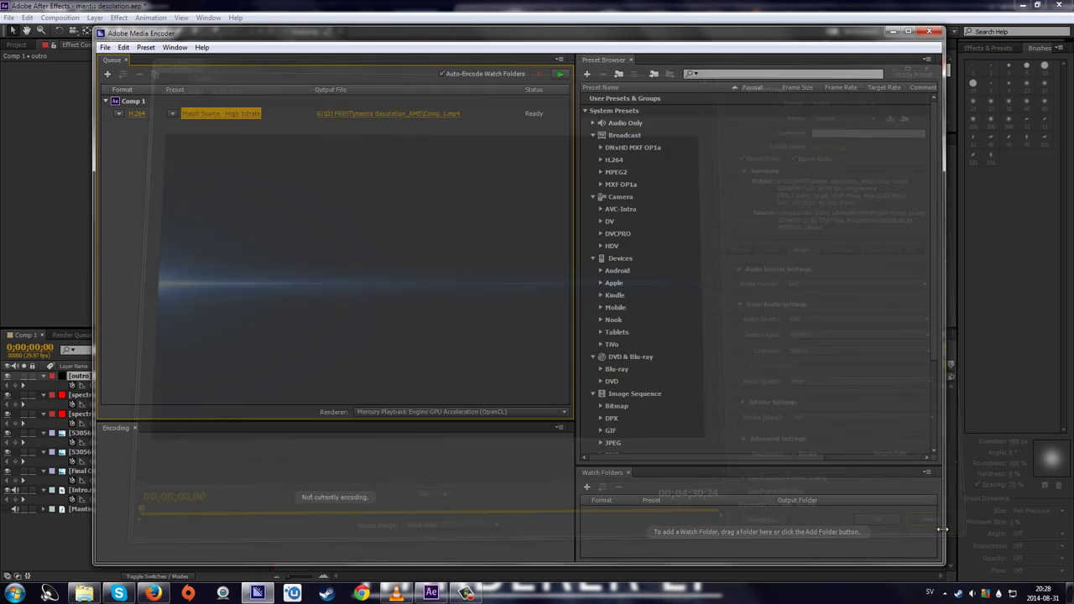
- Reopen Comp 1's export settings and, after trying 192 kbps, set the audio bitrate to 320 kbps
{"action": "left_click", "coordinate": [223, 107]}
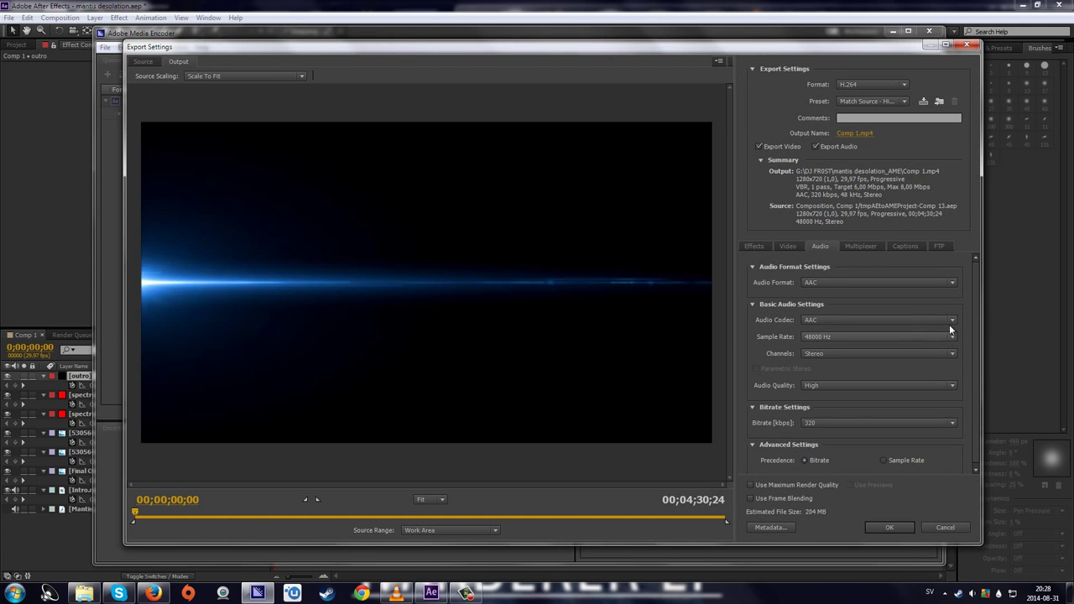
{"action": "left_click_drag", "start_coordinate": [974, 318], "coordinate": [976, 420]}
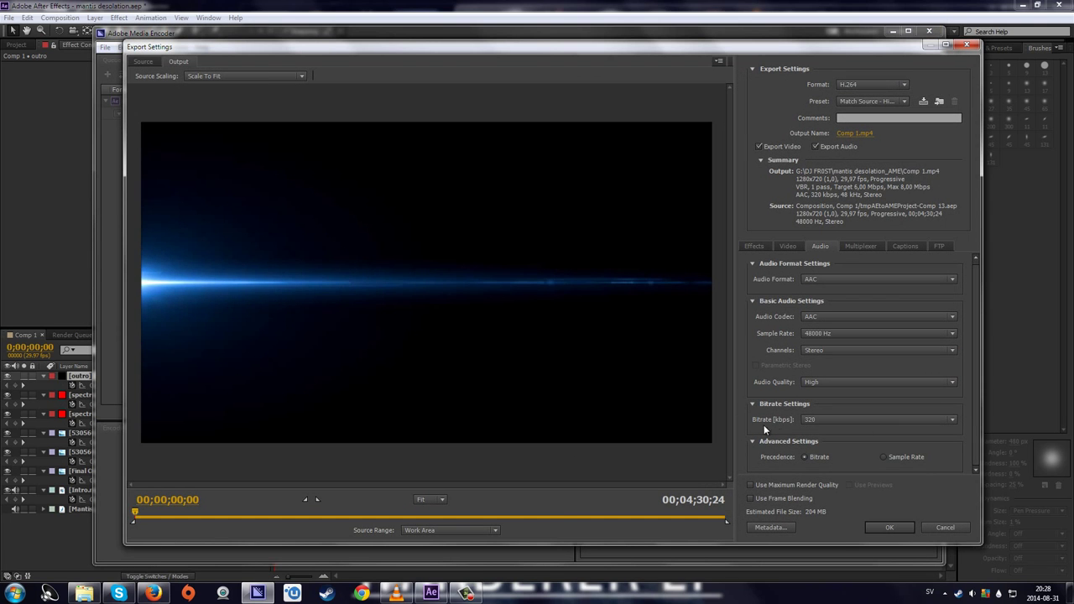
{"action": "left_click", "coordinate": [831, 417]}
{"action": "left_click", "coordinate": [833, 408]}
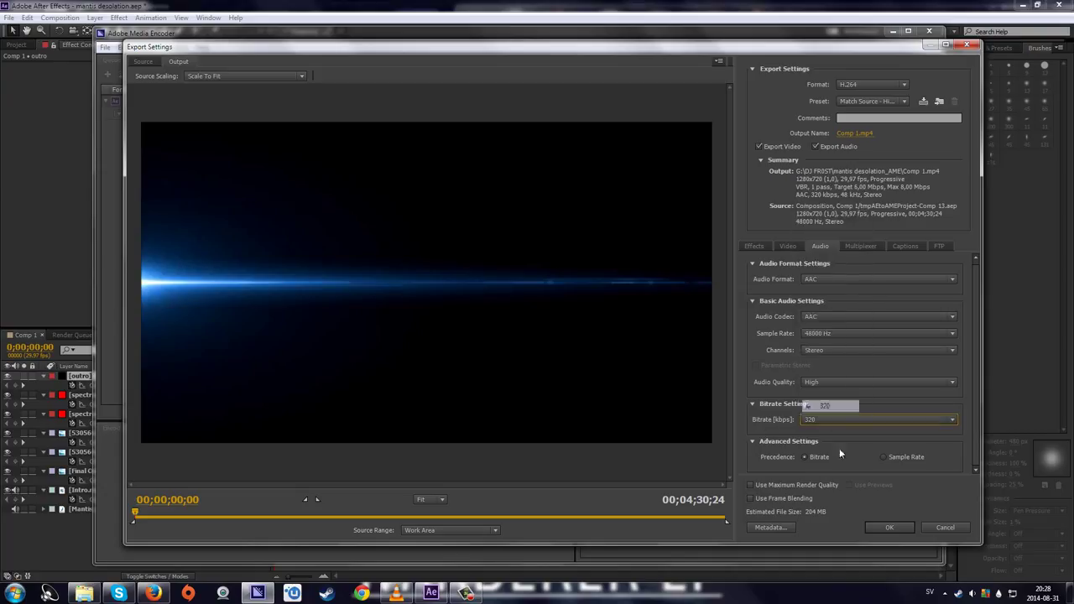
{"action": "left_click", "coordinate": [833, 413]}
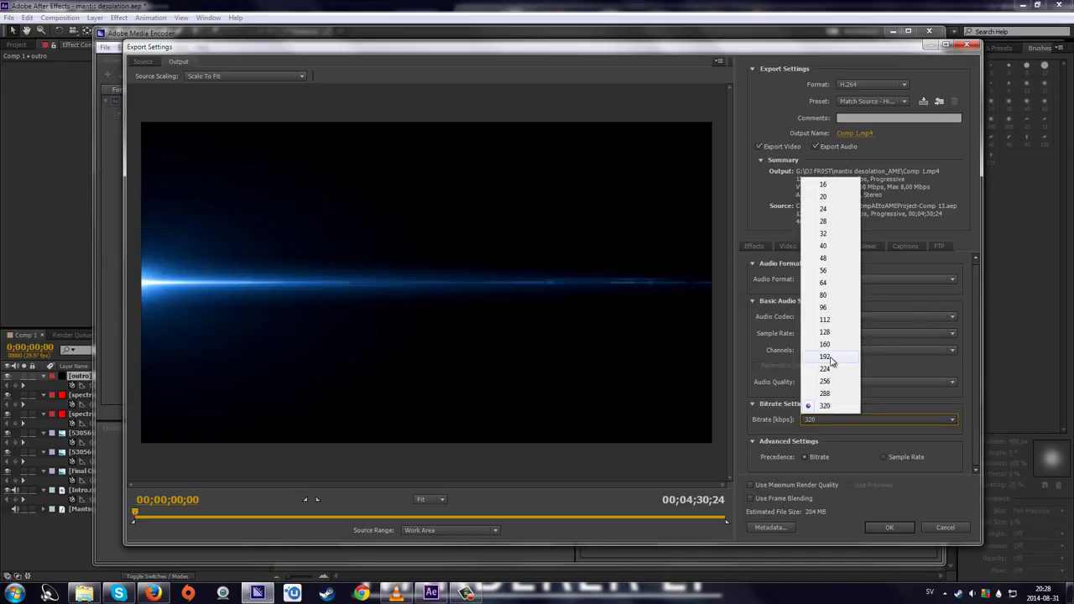
{"action": "left_click", "coordinate": [830, 357]}
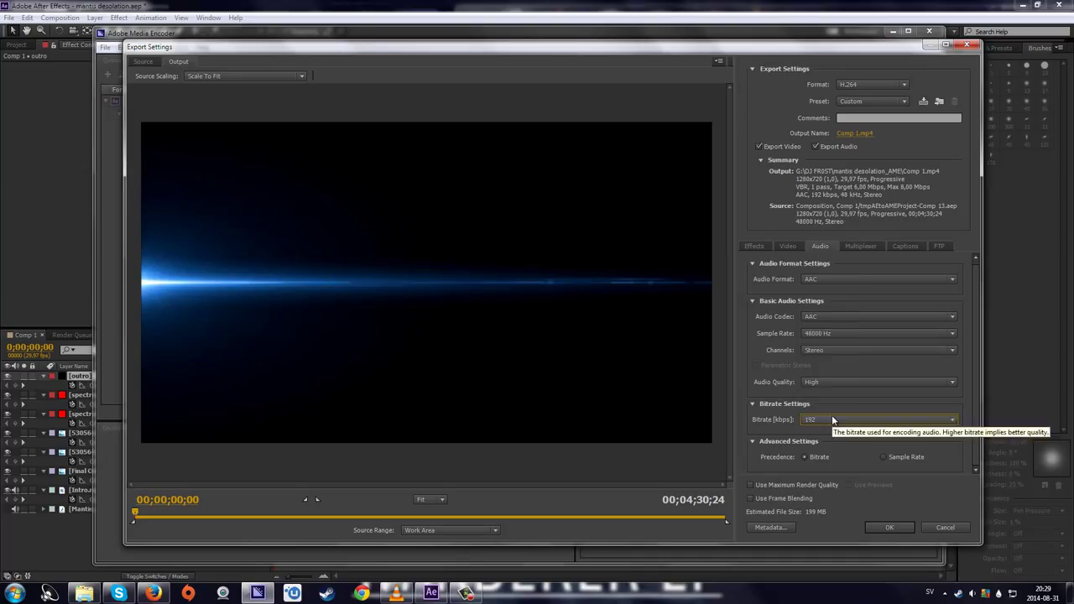
{"action": "left_click", "coordinate": [831, 418]}
{"action": "left_click", "coordinate": [824, 406]}
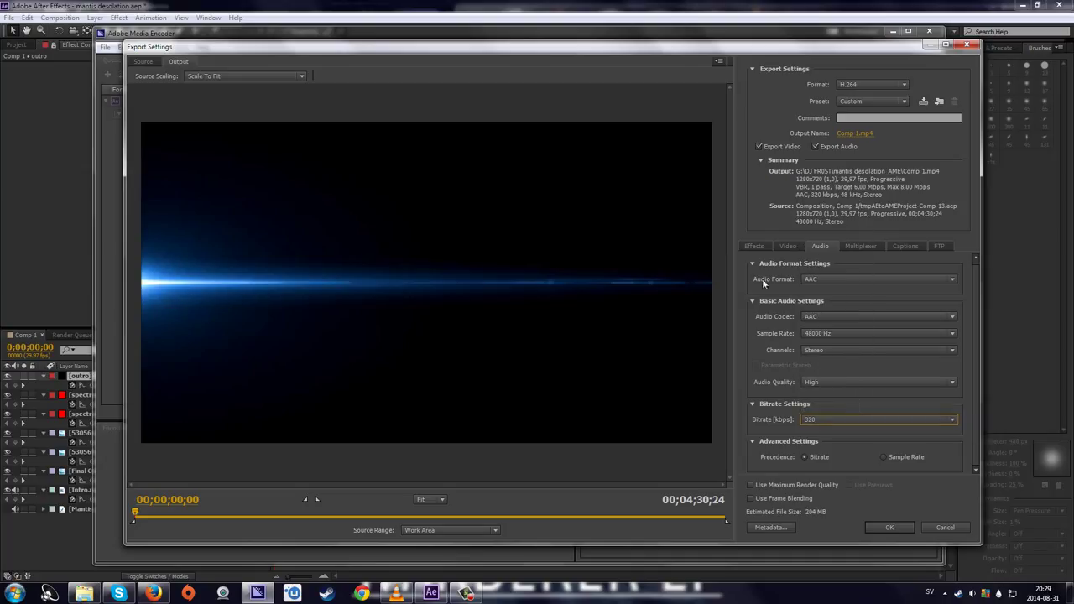
- In the video export settings, enable Render at Maximum Depth and set the target bitrate to 10 Mbps and the maximum bitrate to 12 Mbps
{"action": "left_click", "coordinate": [787, 245]}
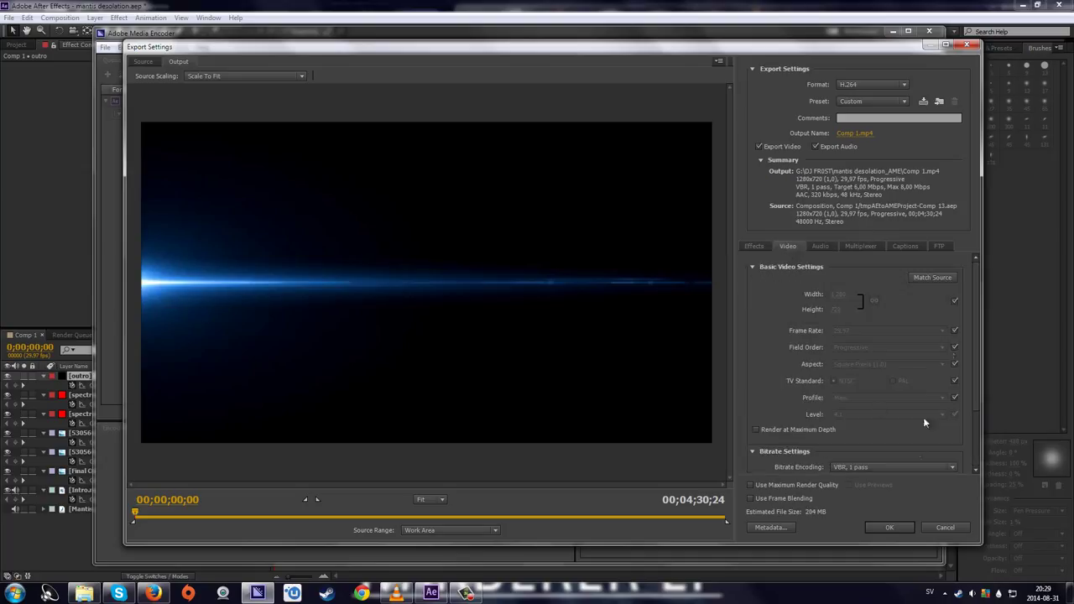
{"action": "scroll", "coordinate": [974, 408], "scroll_direction": "down", "scroll_amount": 3}
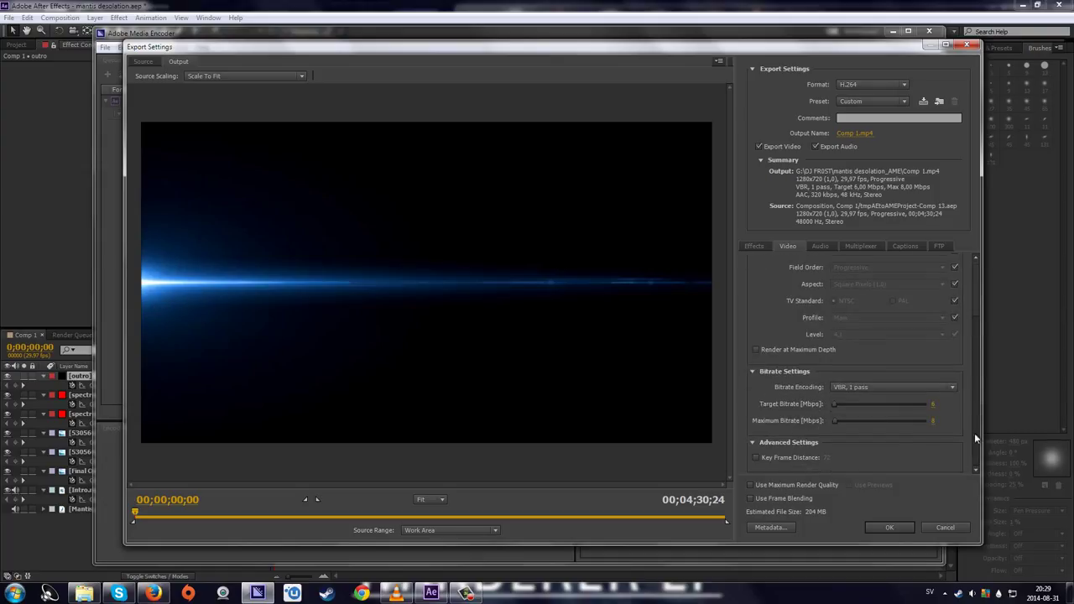
{"action": "left_click", "coordinate": [781, 350]}
{"action": "left_click", "coordinate": [932, 404]}
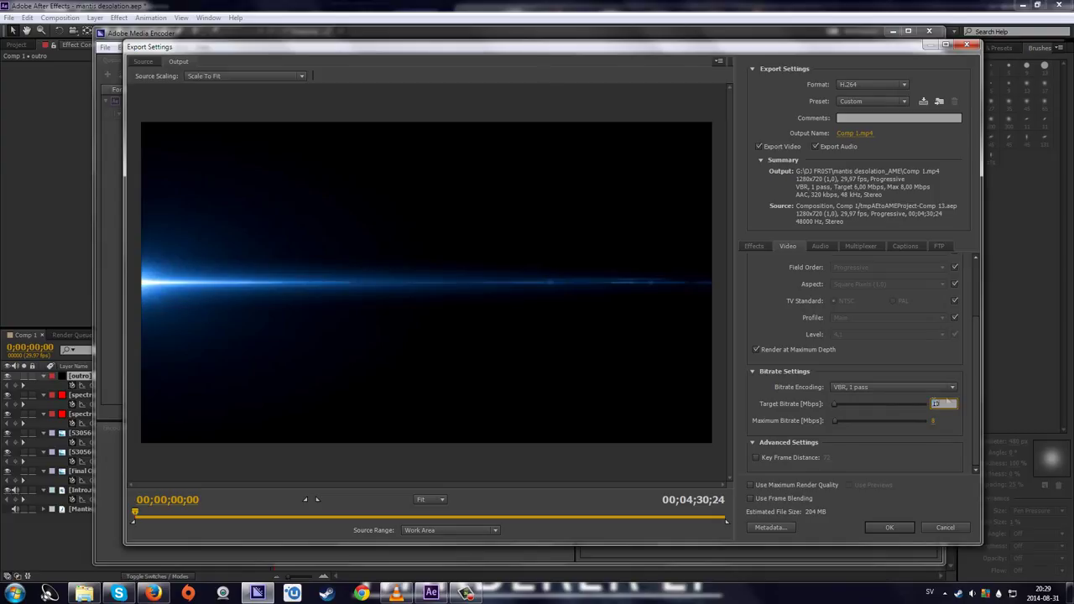
{"action": "key", "text": "Return"}
{"action": "left_click", "coordinate": [934, 420]}
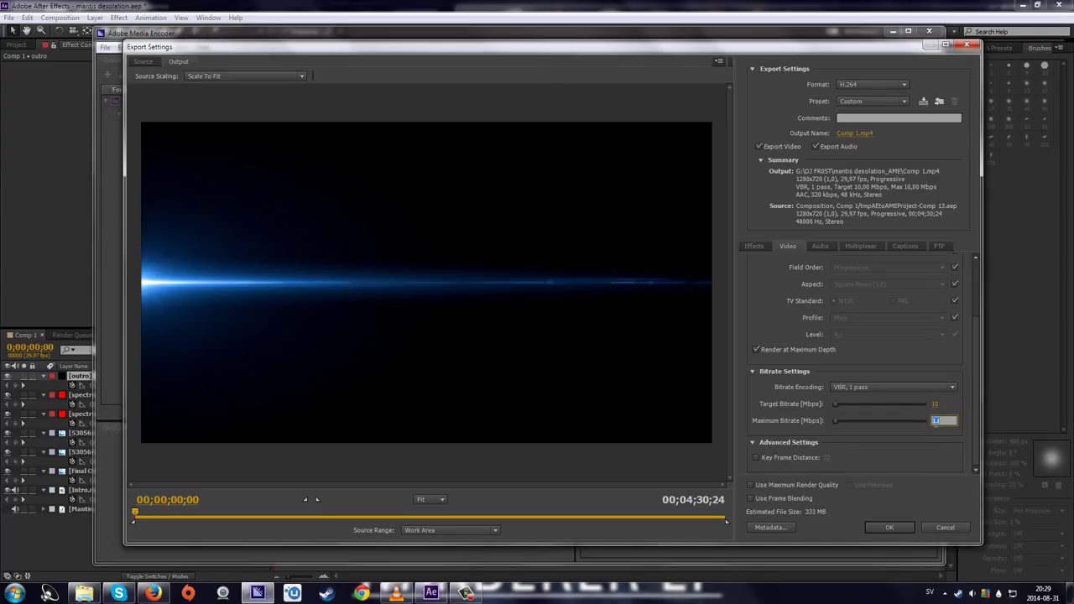
{"action": "type", "text": "12"}
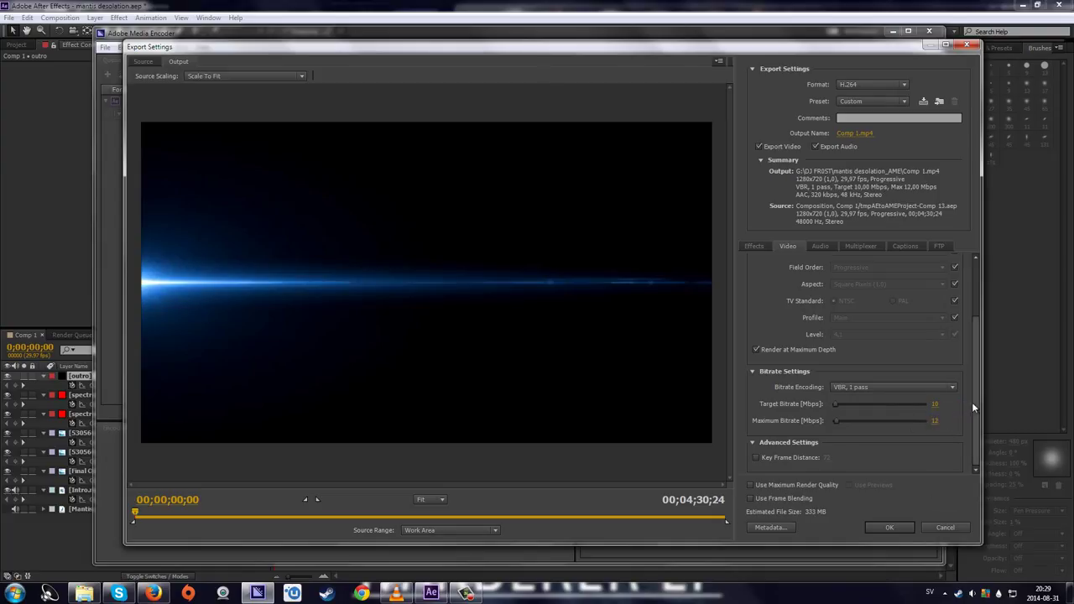
- Review the audio, multiplexer, effects and video categories of the export settings
{"action": "left_click_drag", "start_coordinate": [972, 402], "coordinate": [970, 282]}
{"action": "left_click", "coordinate": [819, 247]}
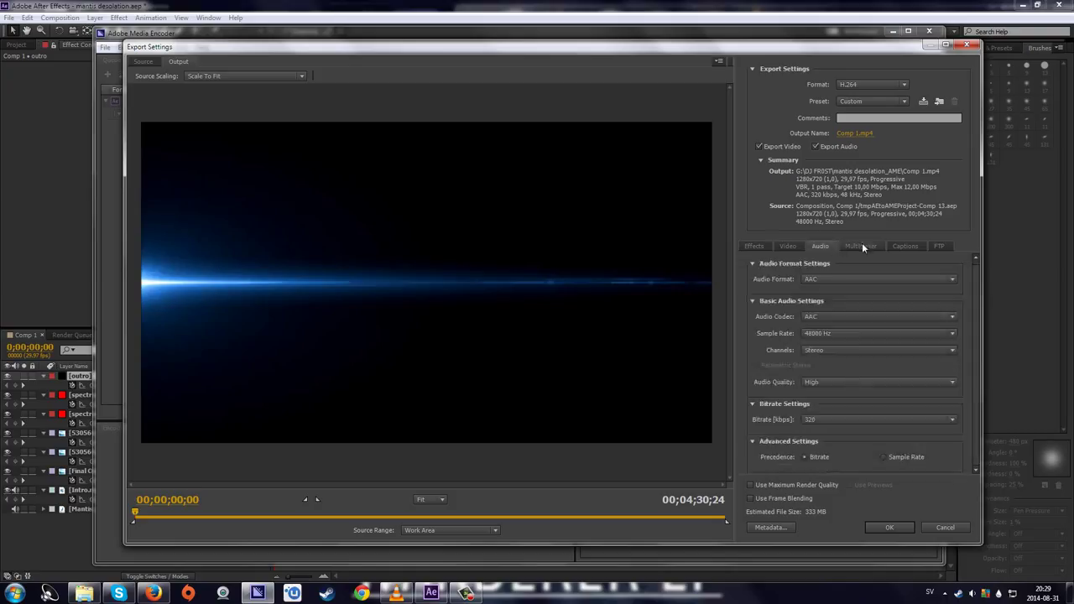
{"action": "left_click", "coordinate": [762, 247]}
{"action": "left_click", "coordinate": [791, 246]}
{"action": "left_click", "coordinate": [820, 247]}
{"action": "left_click", "coordinate": [788, 246]}
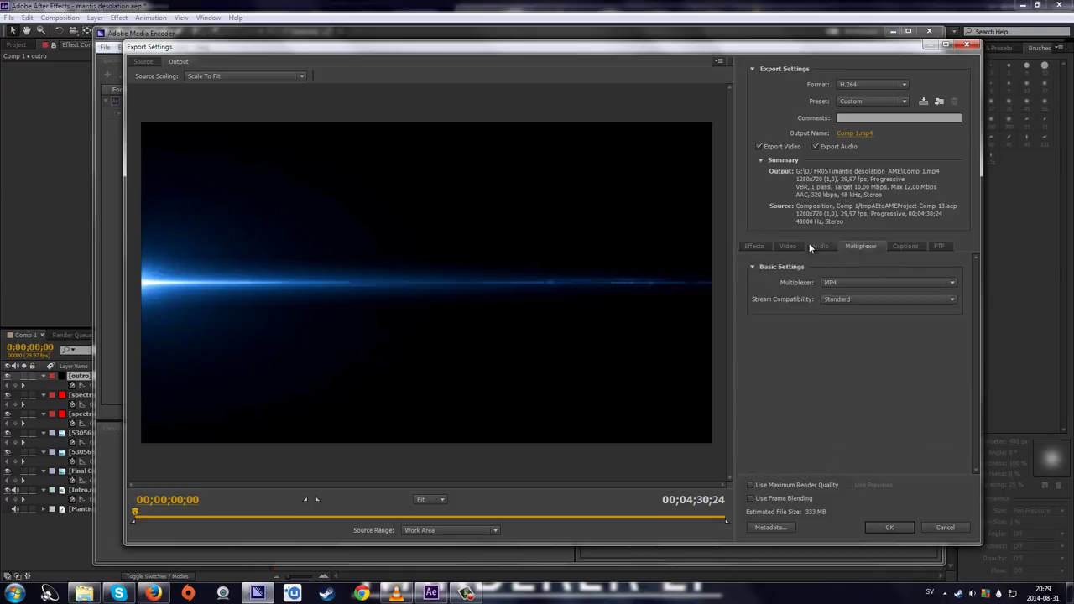
- Name the output video file Mantis, accept the export settings and start encoding the queue
{"action": "left_click", "coordinate": [846, 136]}
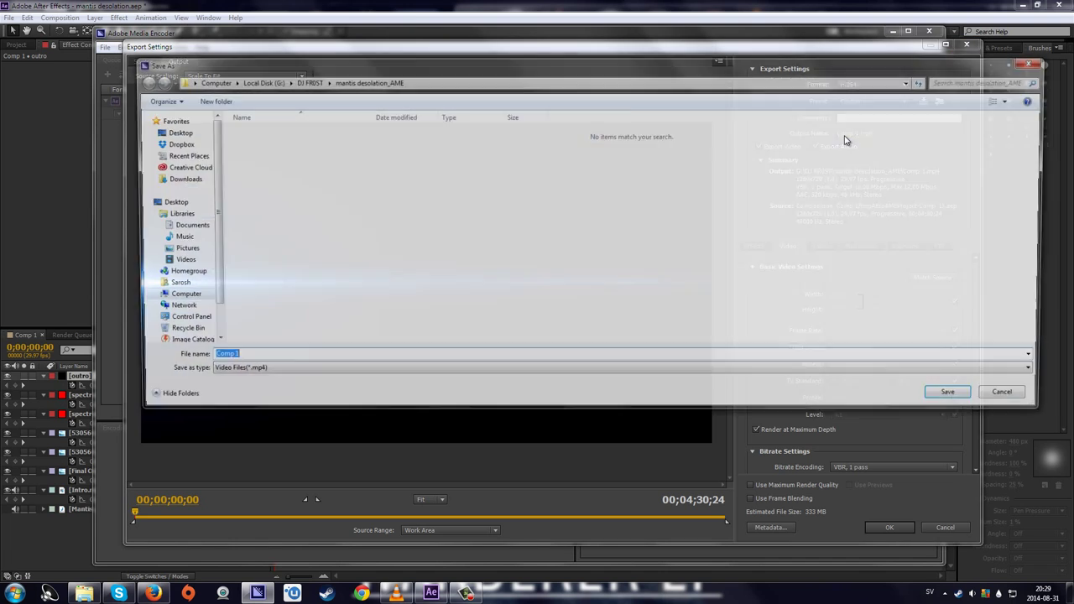
{"action": "type", "text": "Mantis"}
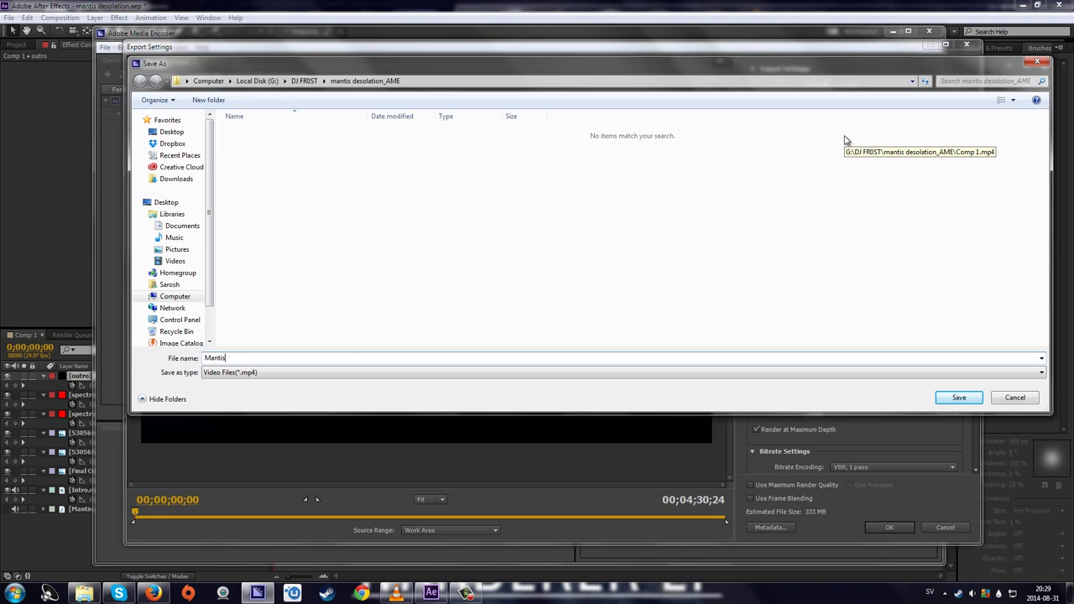
{"action": "key", "text": "Return"}
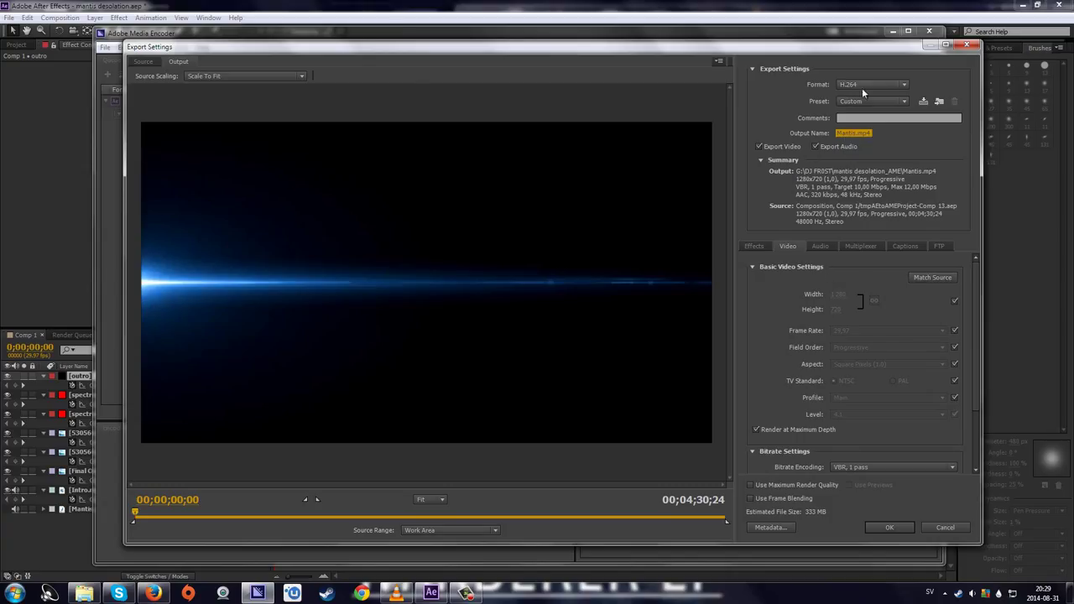
{"action": "left_click", "coordinate": [875, 527]}
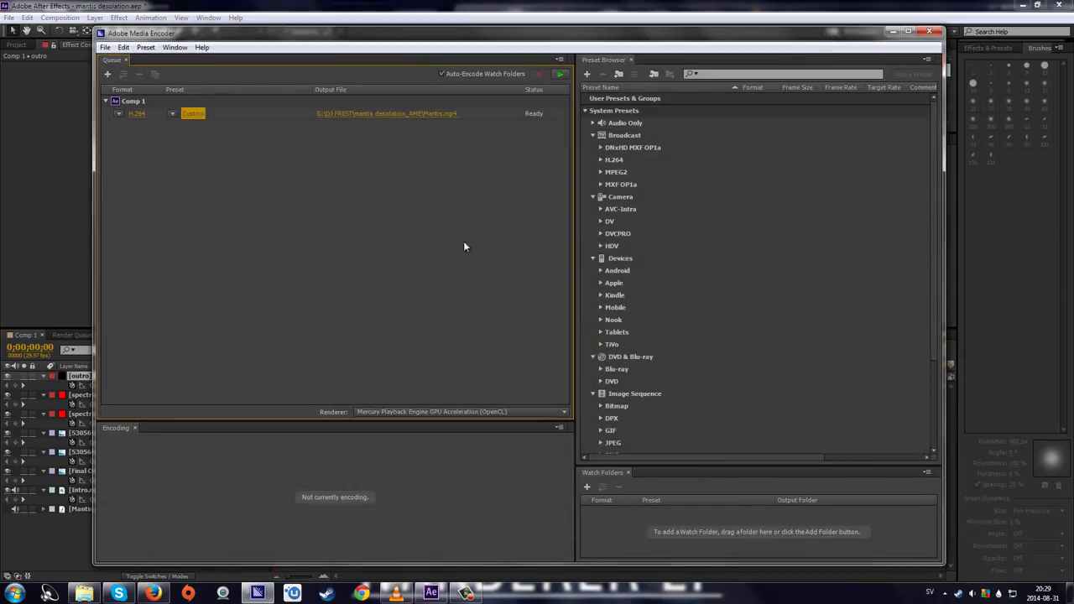
{"action": "left_click", "coordinate": [561, 75]}
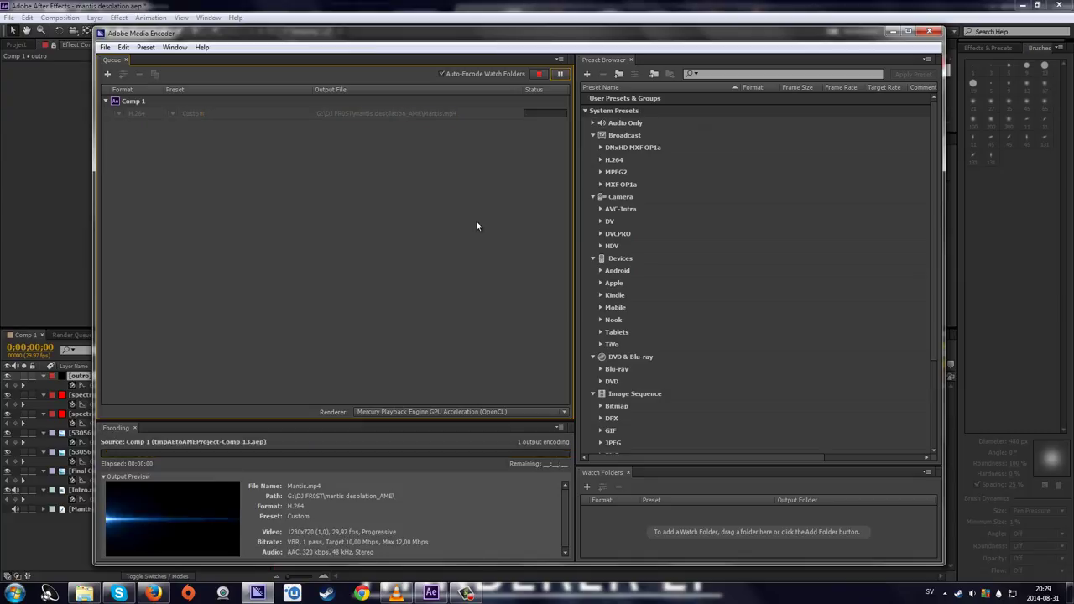